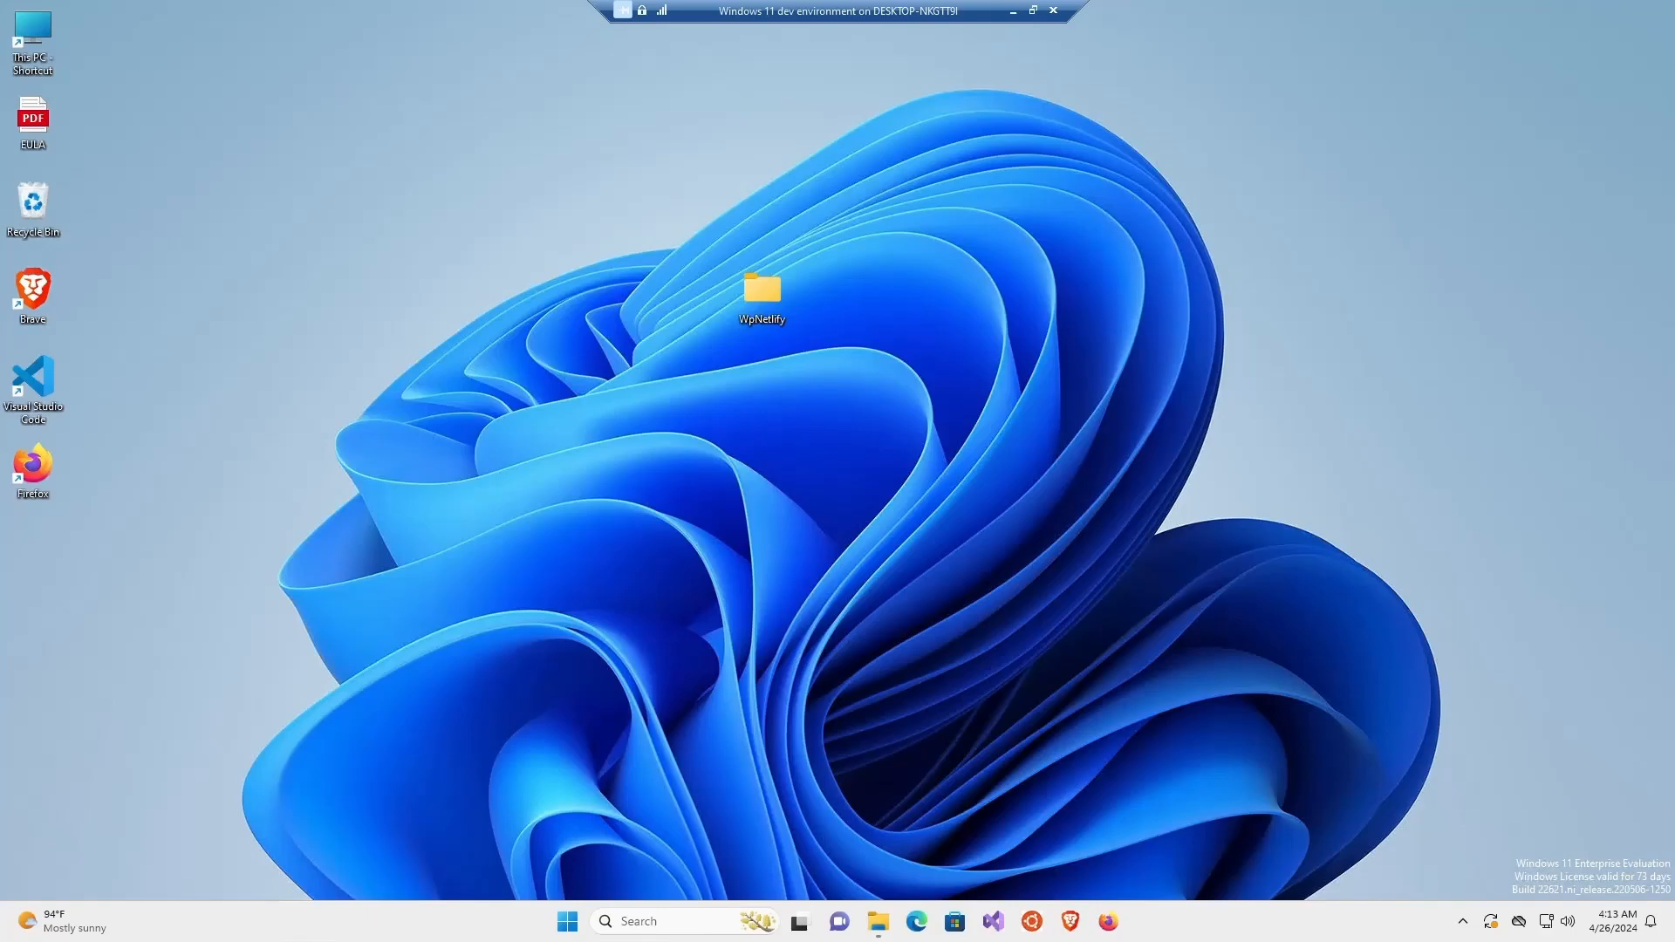
left_click(1070, 921)
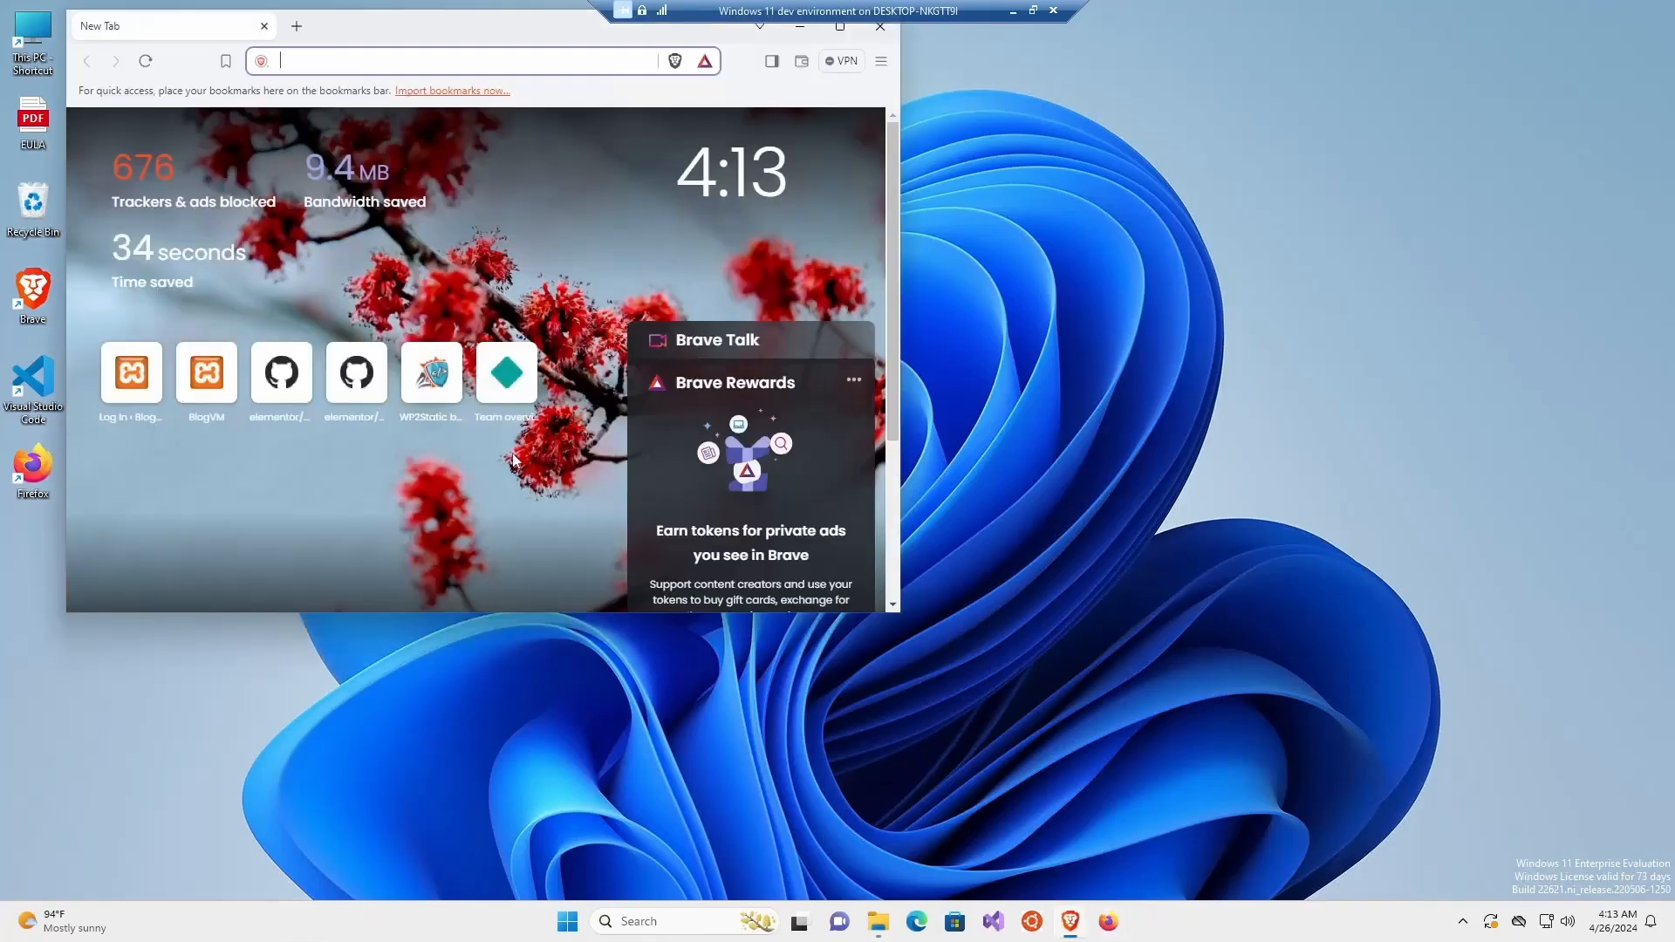
left_click_drag(498, 23, 533, 315)
left_click(876, 307)
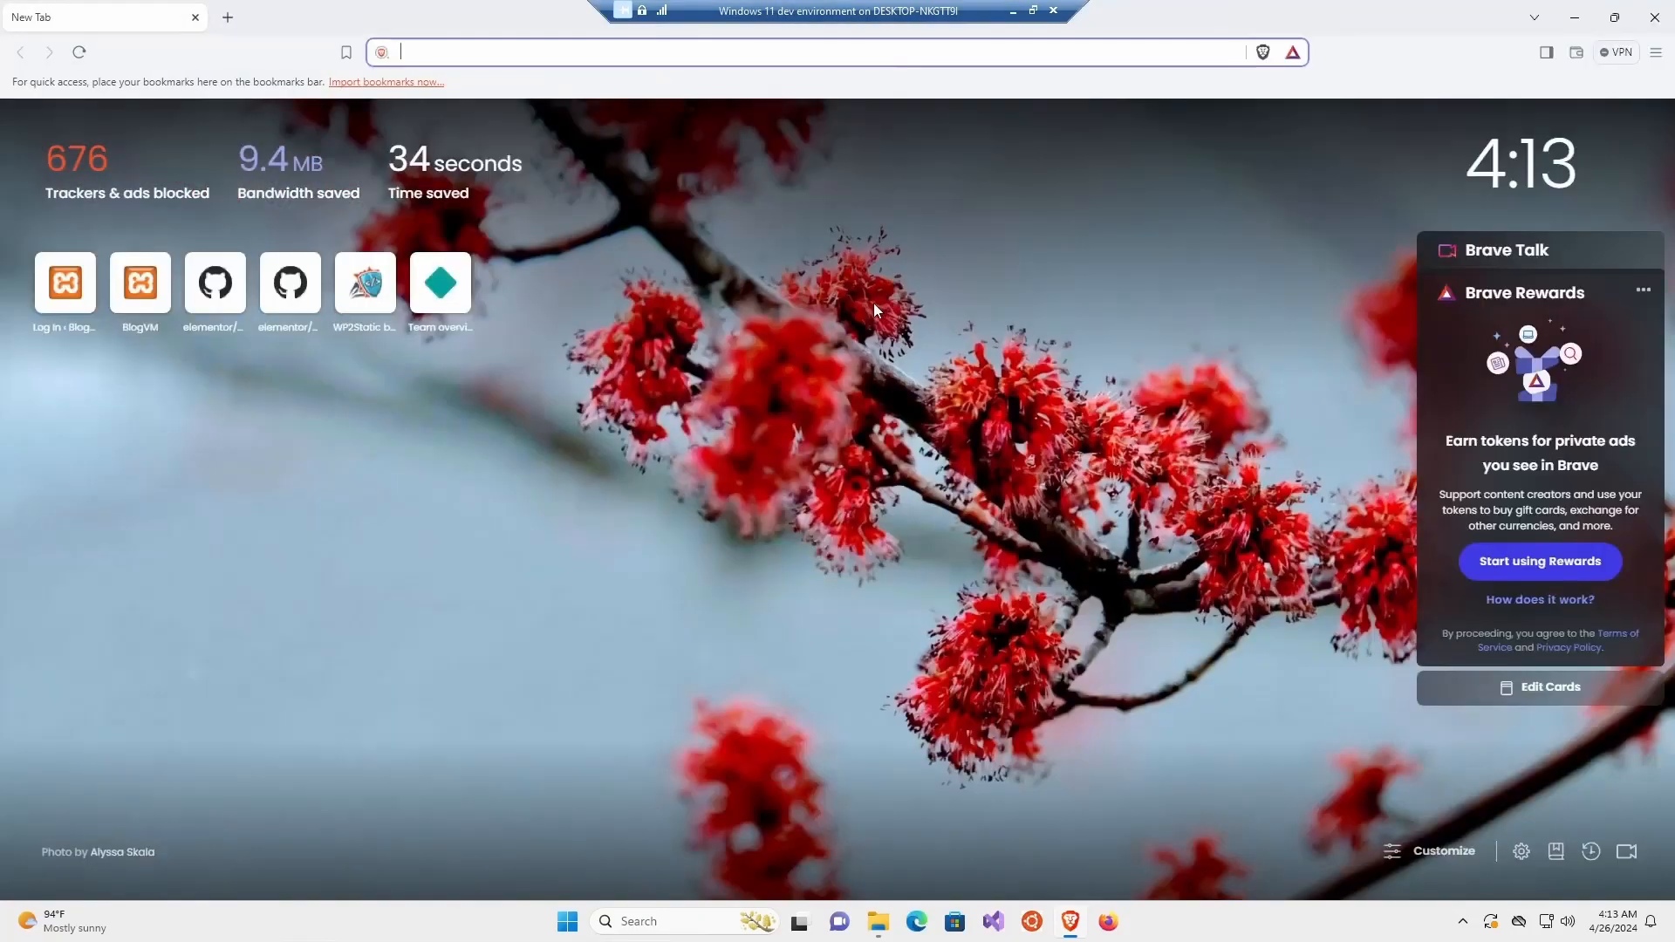
type("https://github.com/elementor/wp2static")
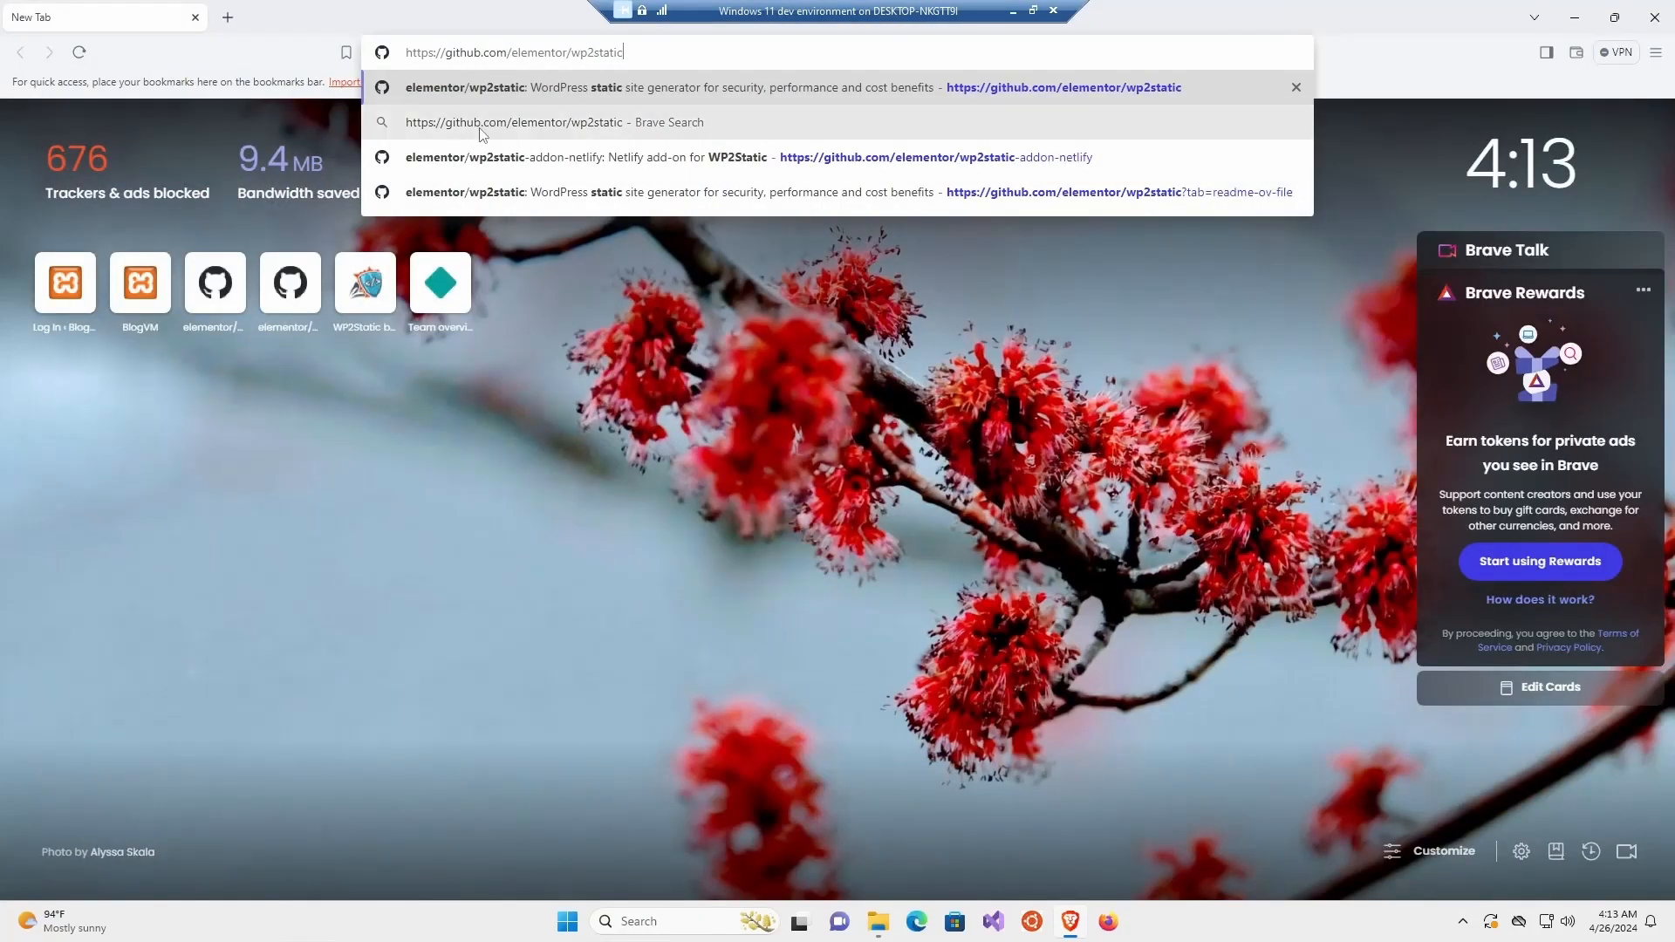
key("Return")
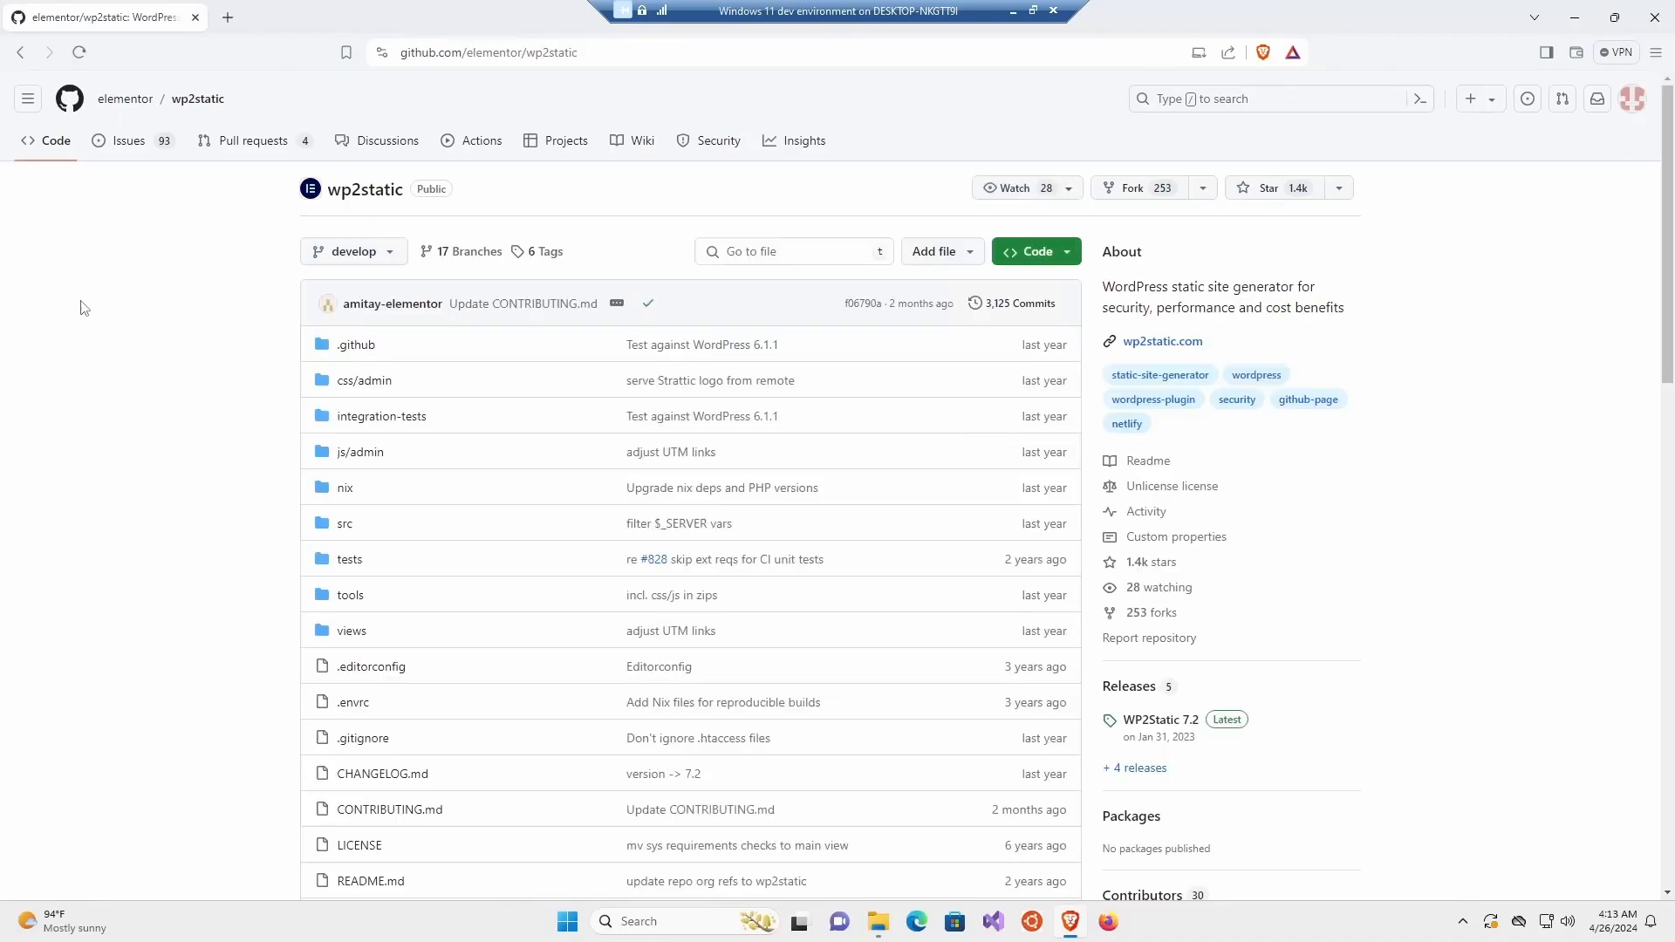
Review the repository README's installation options, especially compiling the installer zip from source code.
scroll(934, 329, "down", 1)
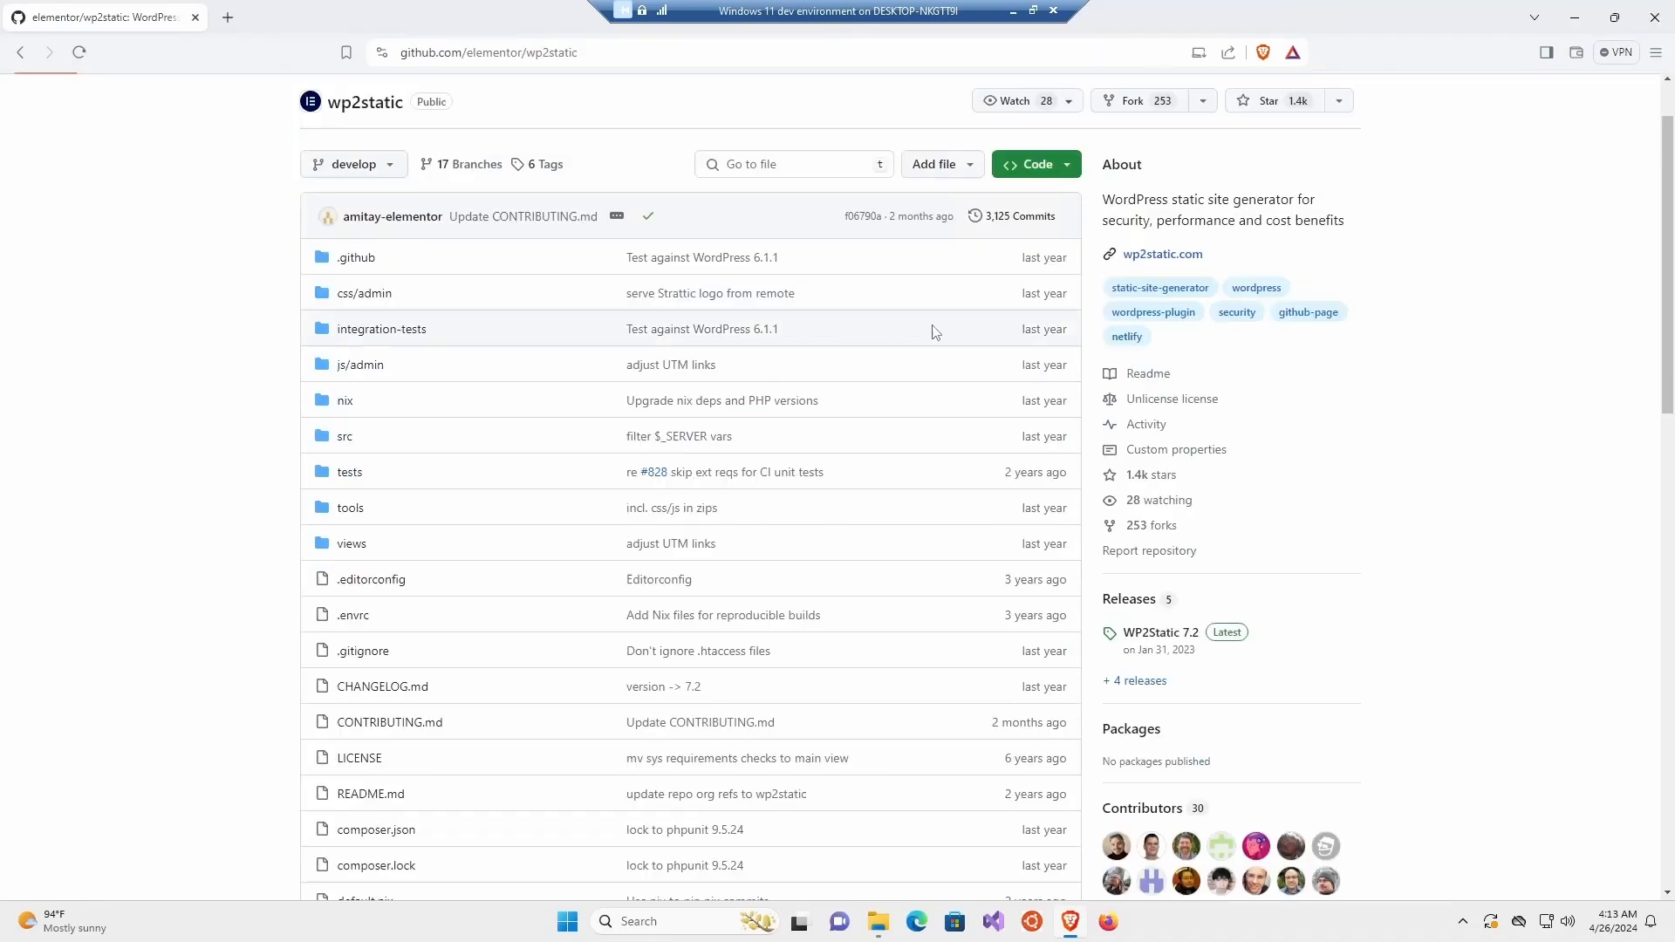
scroll(823, 434, "down", 8)
scroll(825, 440, "down", 2)
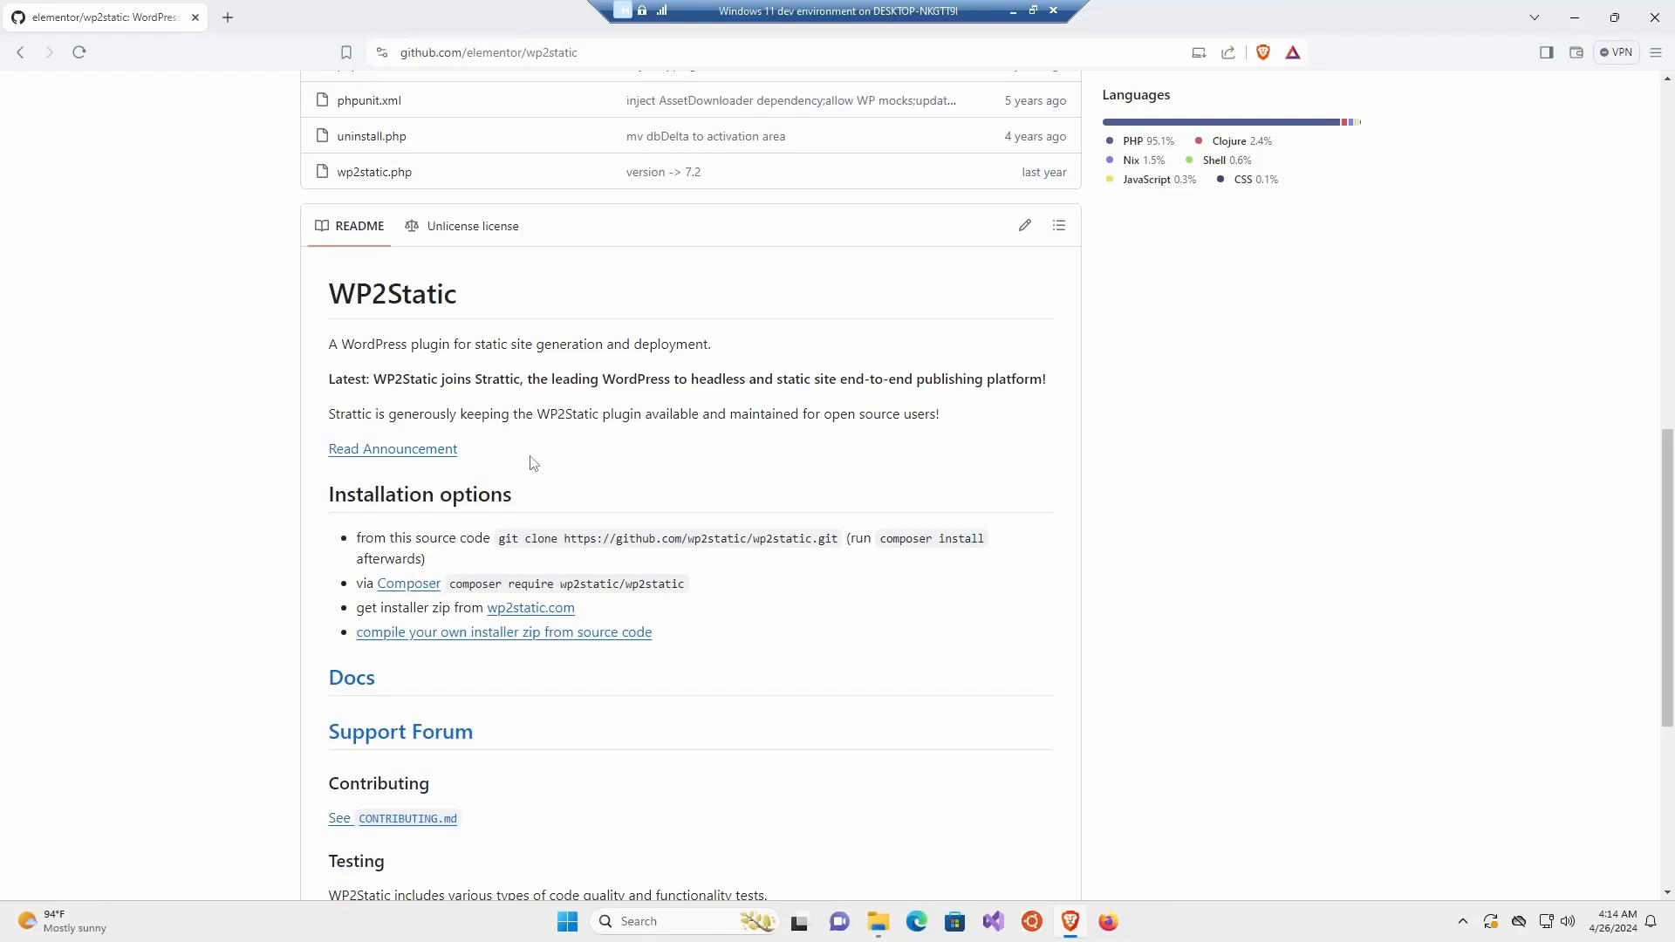
scroll(907, 402, "down", 2)
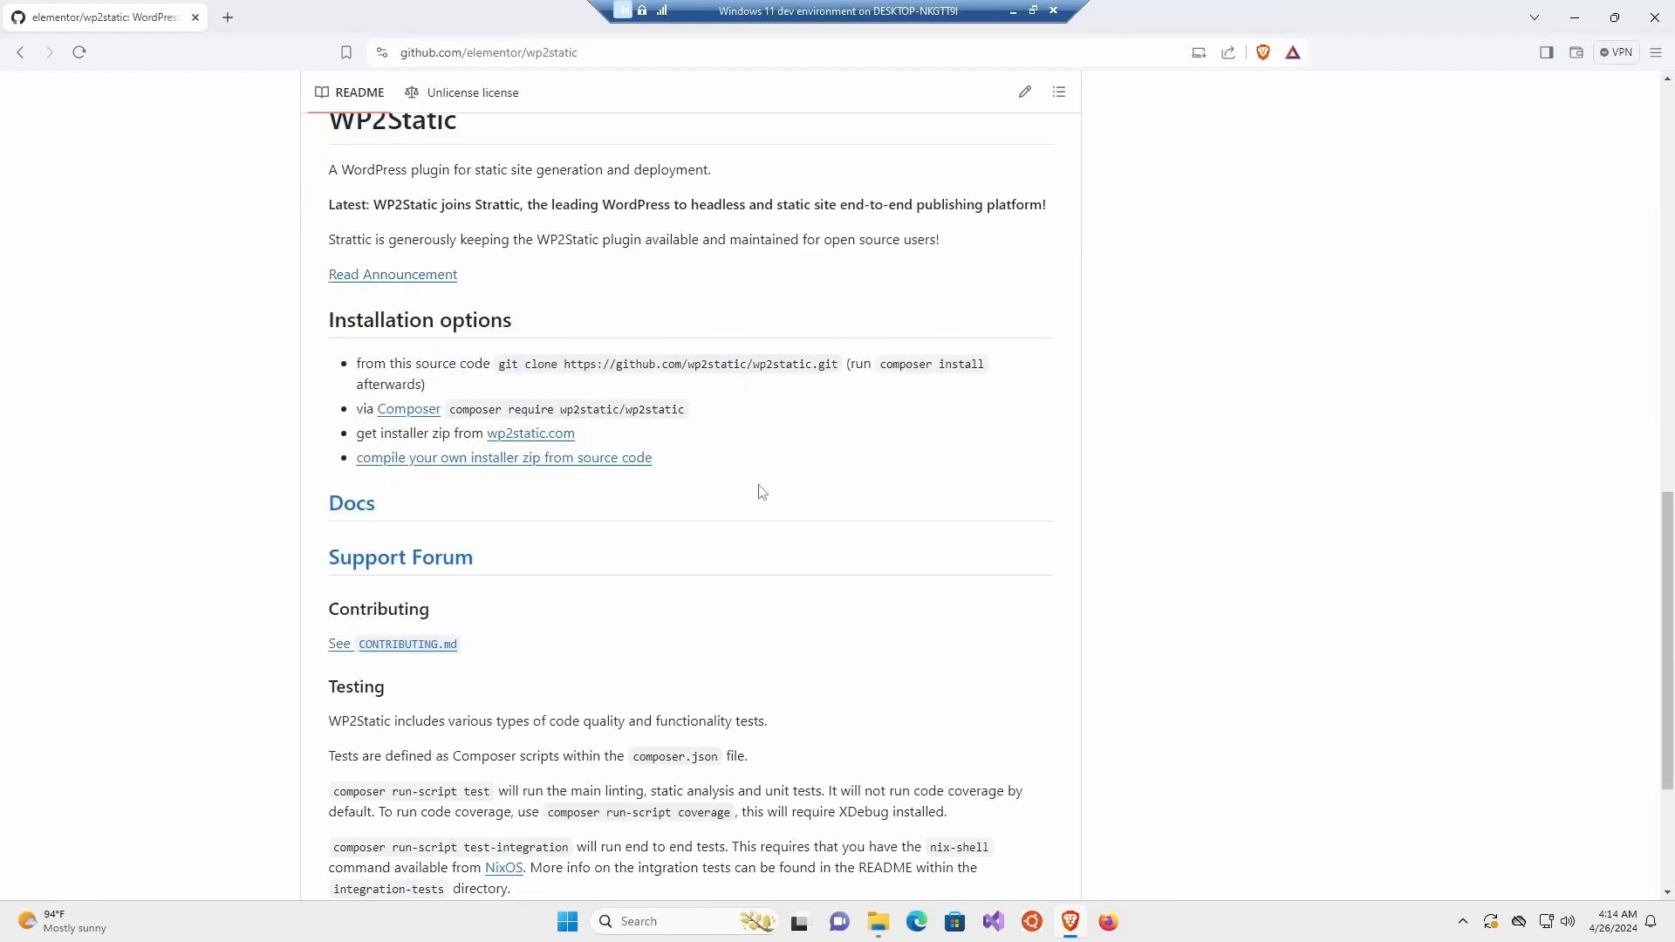
left_click_drag(335, 464, 695, 467)
left_click(803, 502)
scroll(868, 535, "up", 10)
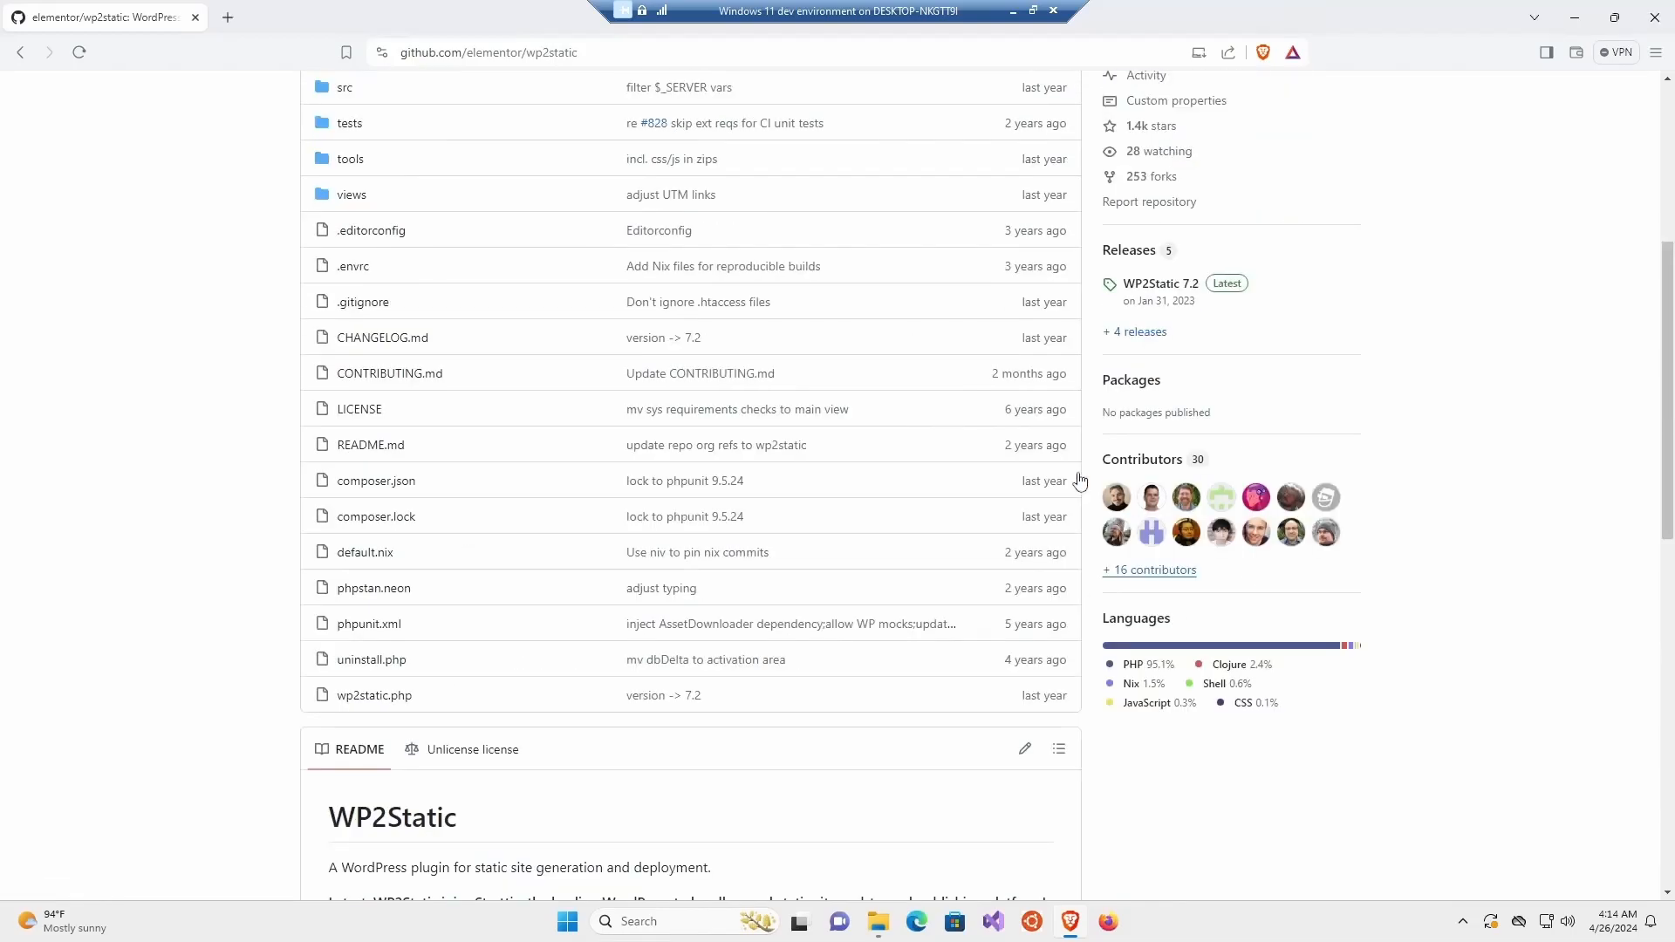
Copy the wp2static repository's HTTPS clone URL and switch to Visual Studio Code.
left_click(1057, 252)
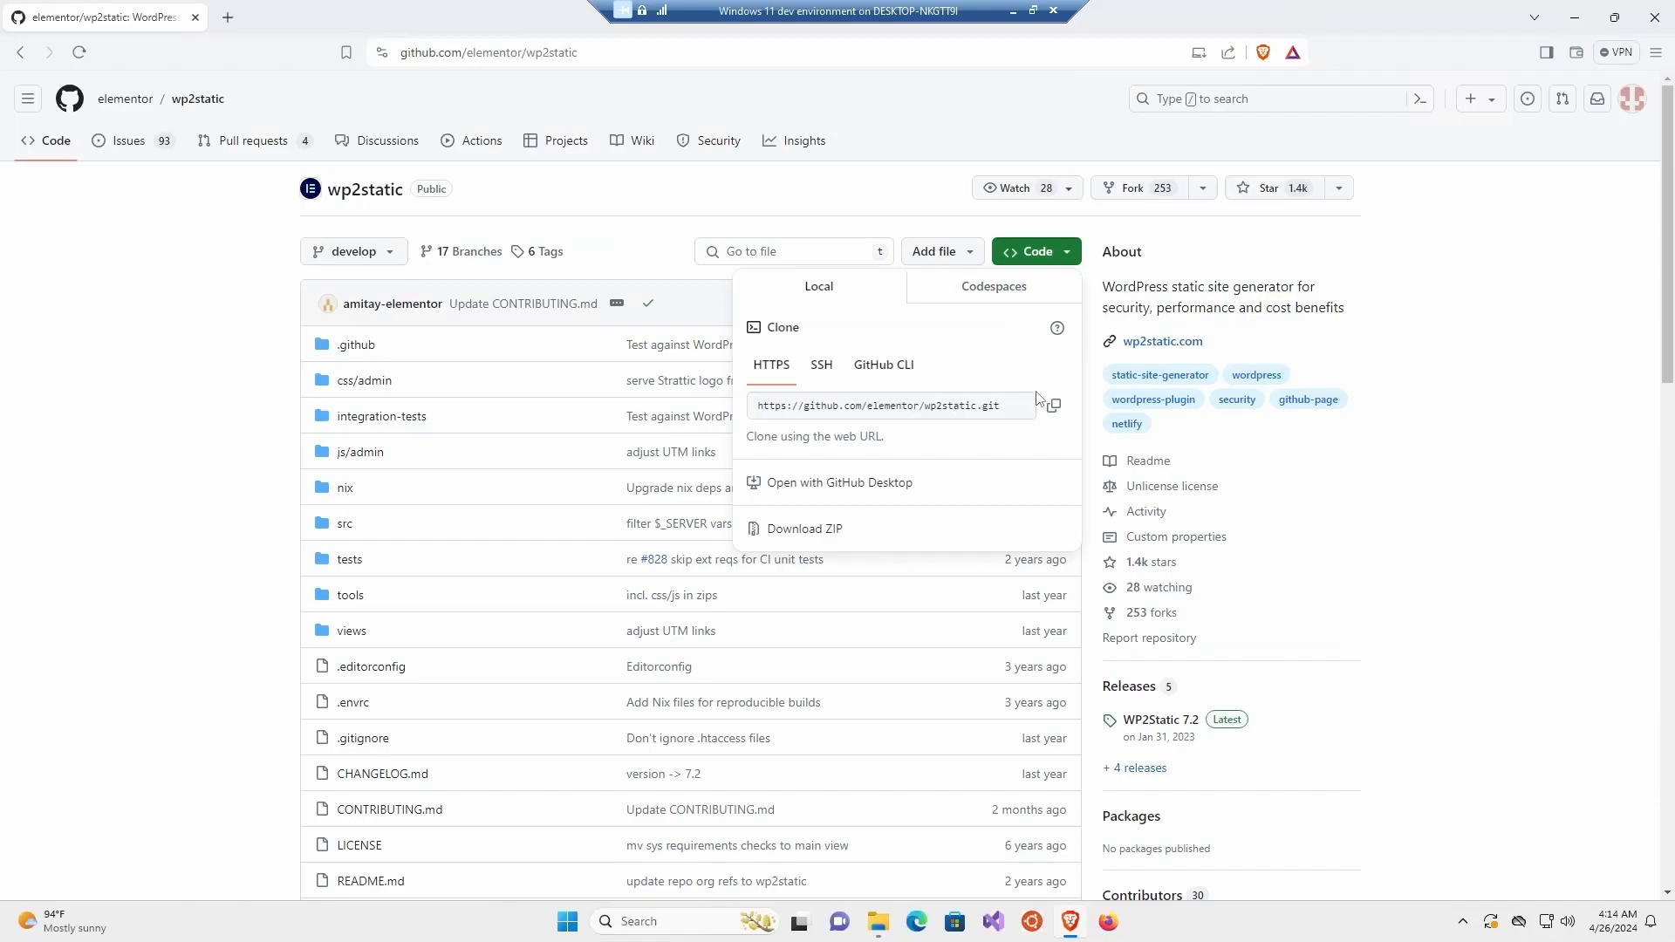
left_click(1056, 408)
left_click(1576, 17)
double_click(32, 380)
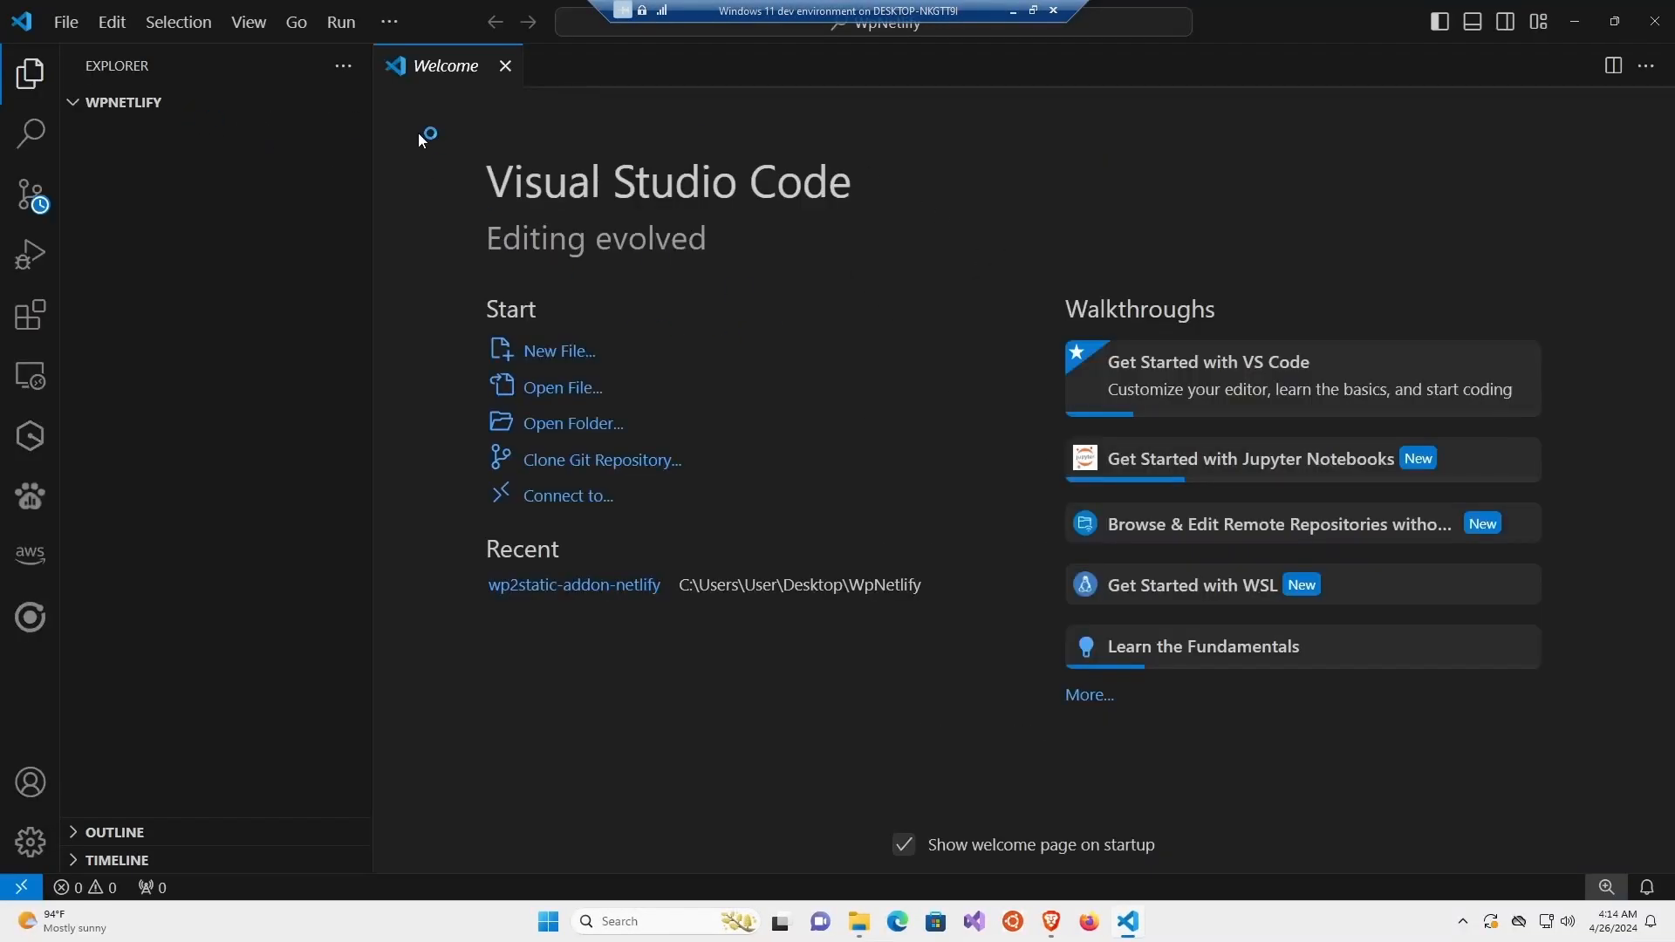
Close the Welcome page and show an integrated terminal for the WpNetlify folder.
left_click(505, 66)
left_click(1634, 752)
key("ctrl+grave")
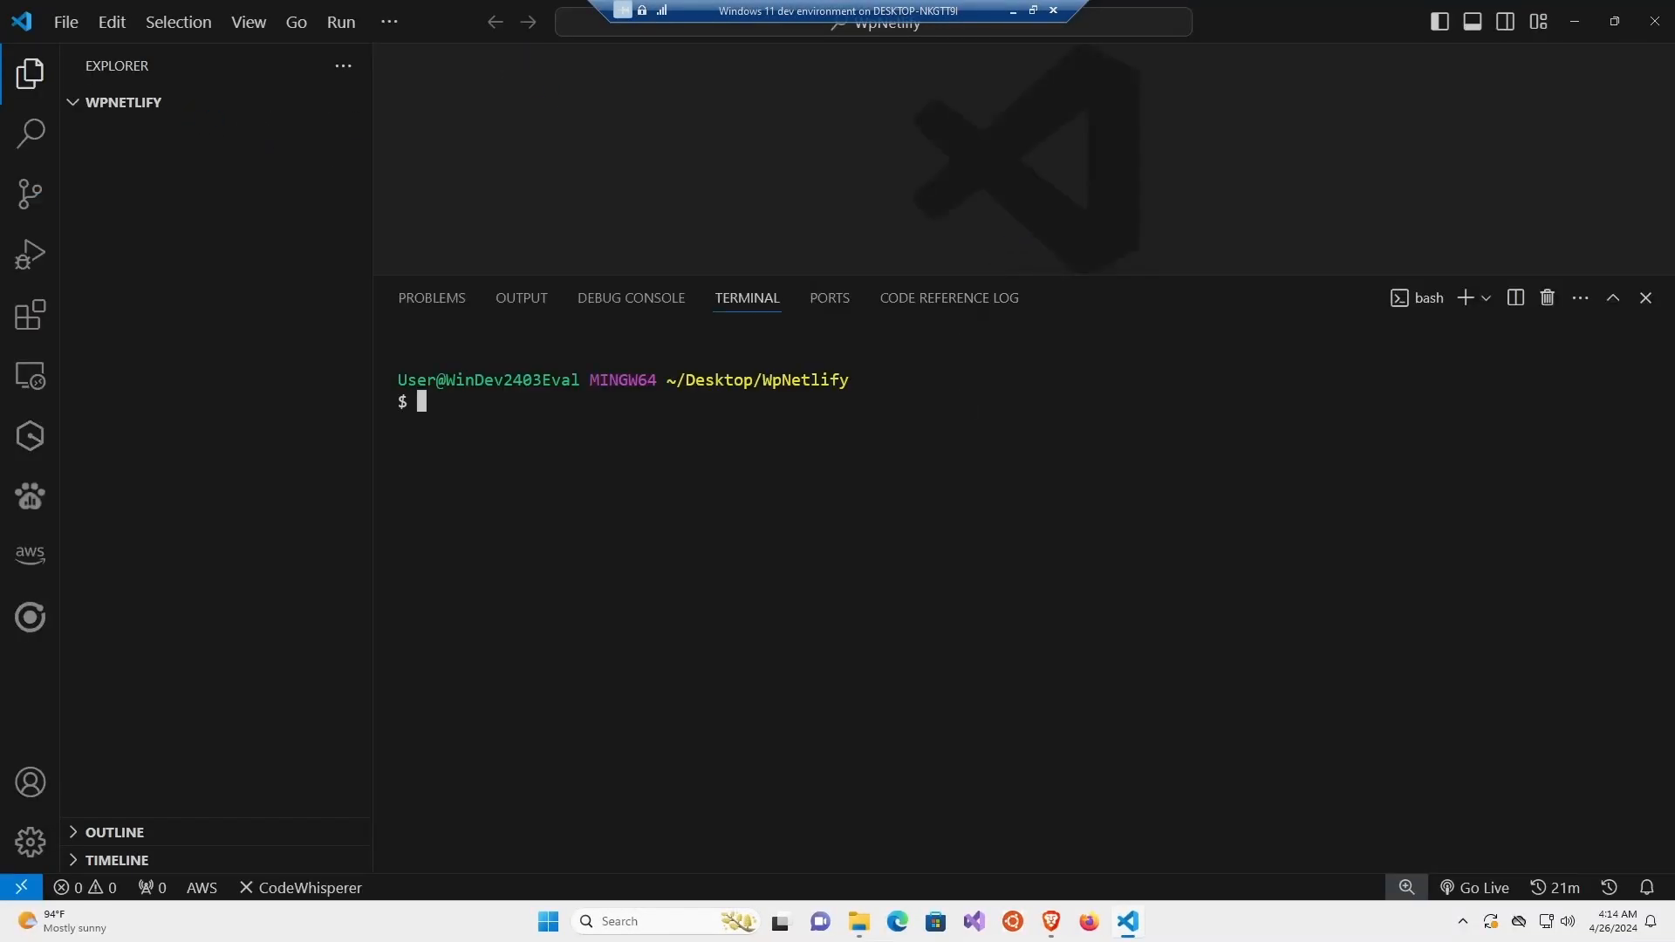
type("git clone")
key("ctrl+v")
key("Return")
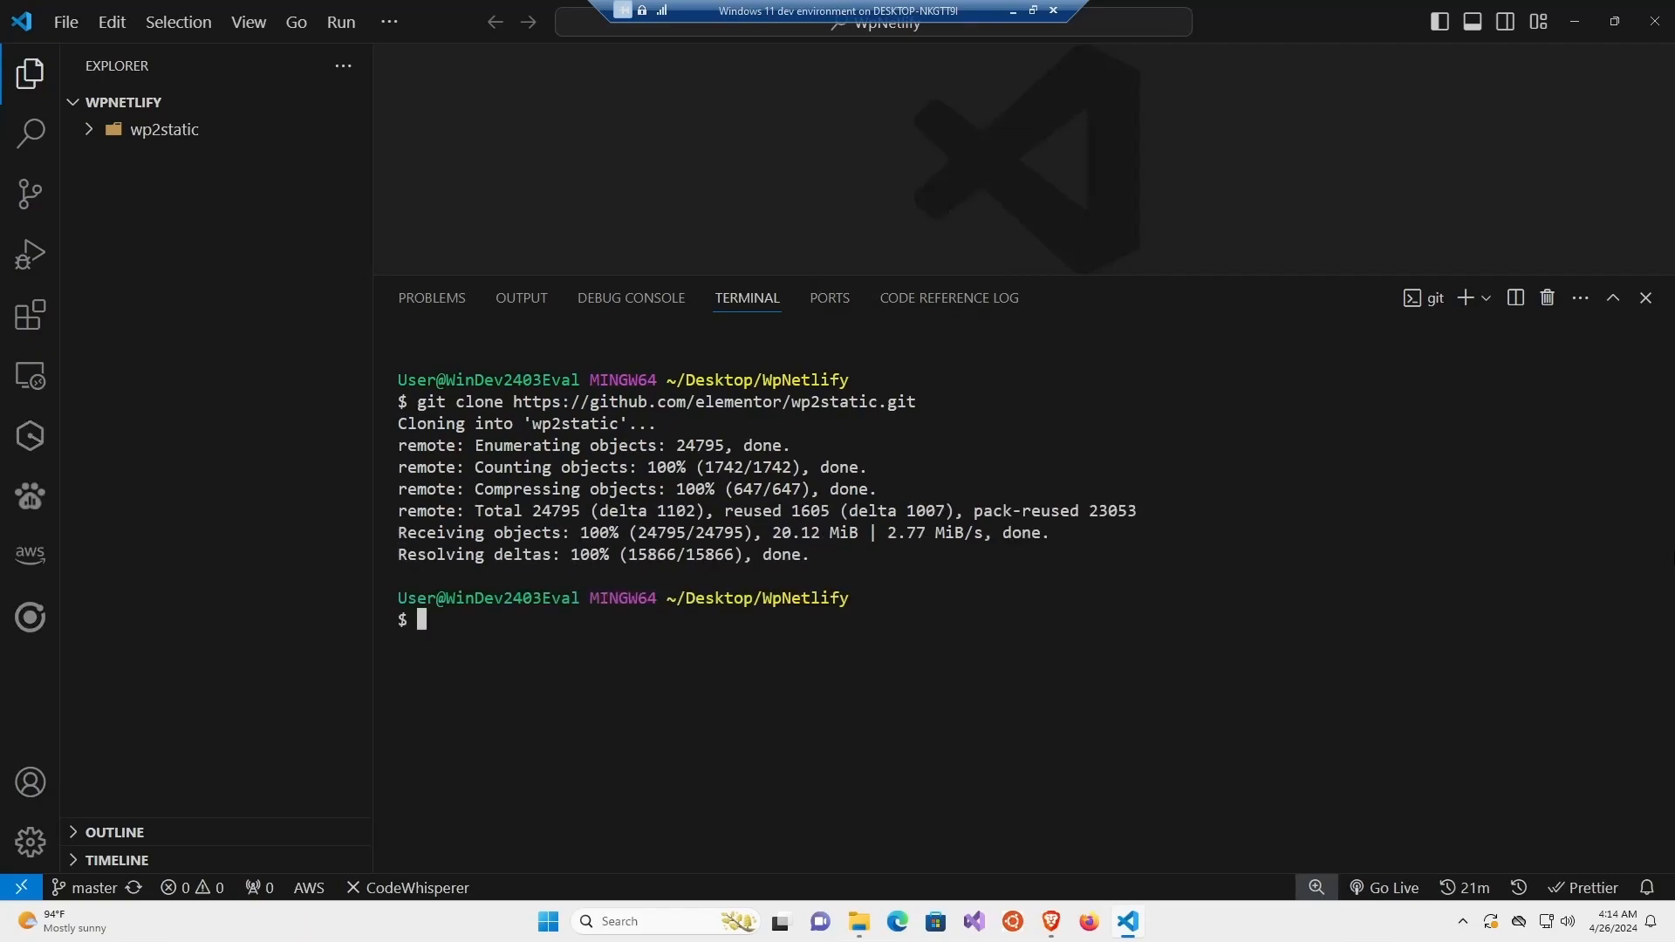
type("cd wp2static")
key("Return")
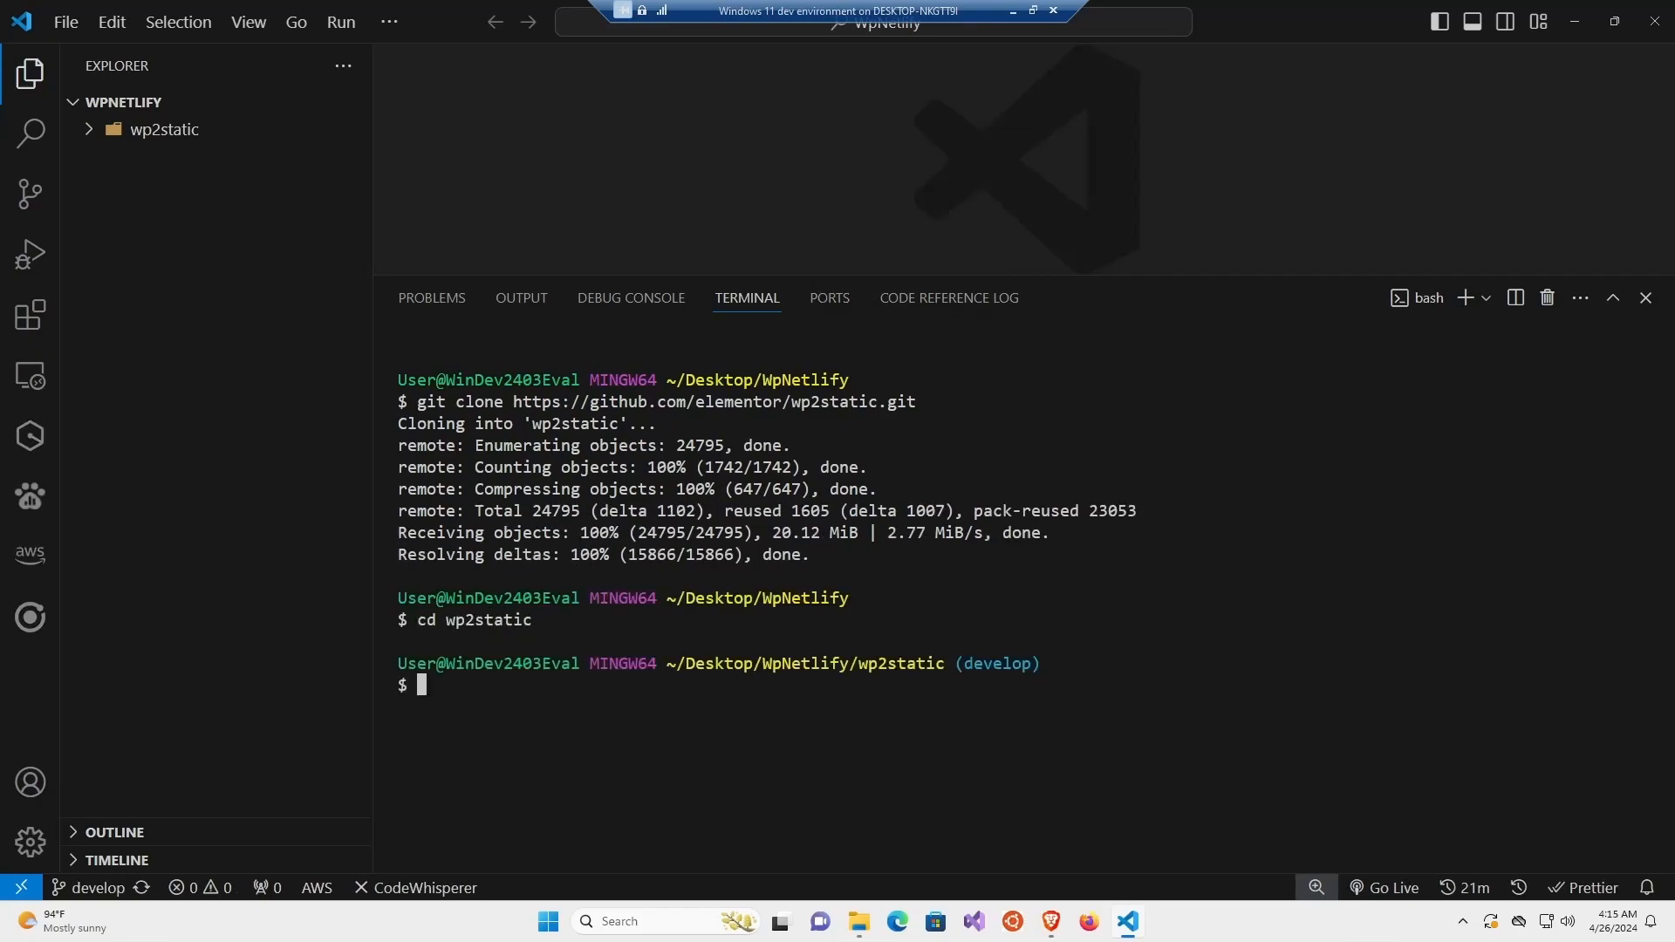
Switch to Brave and check the README's instruction on running composer install after cloning from source.
left_click(1057, 918)
scroll(607, 634, "down", 6)
scroll(807, 580, "down", 5)
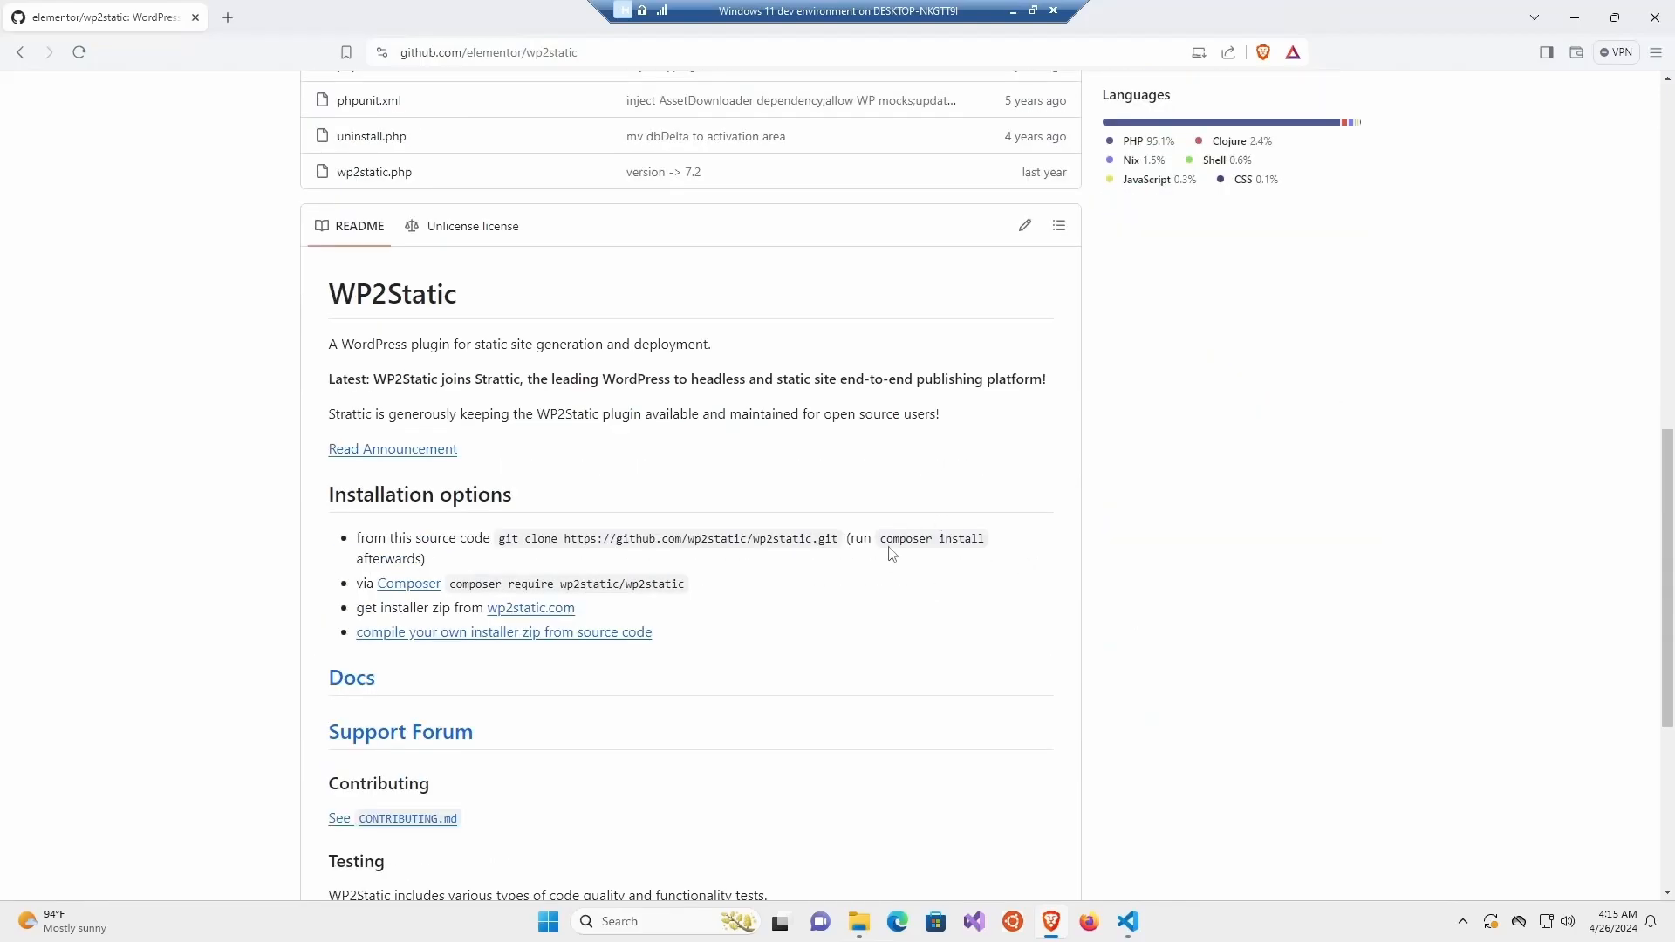
scroll(890, 546, "up", 12)
scroll(797, 535, "down", 11)
left_click_drag(886, 626, 979, 633)
Follow the README's Composer link to the official download page, and request Composer-Setup.exe but cancel saving it.
left_click(410, 671)
scroll(575, 627, "down", 12)
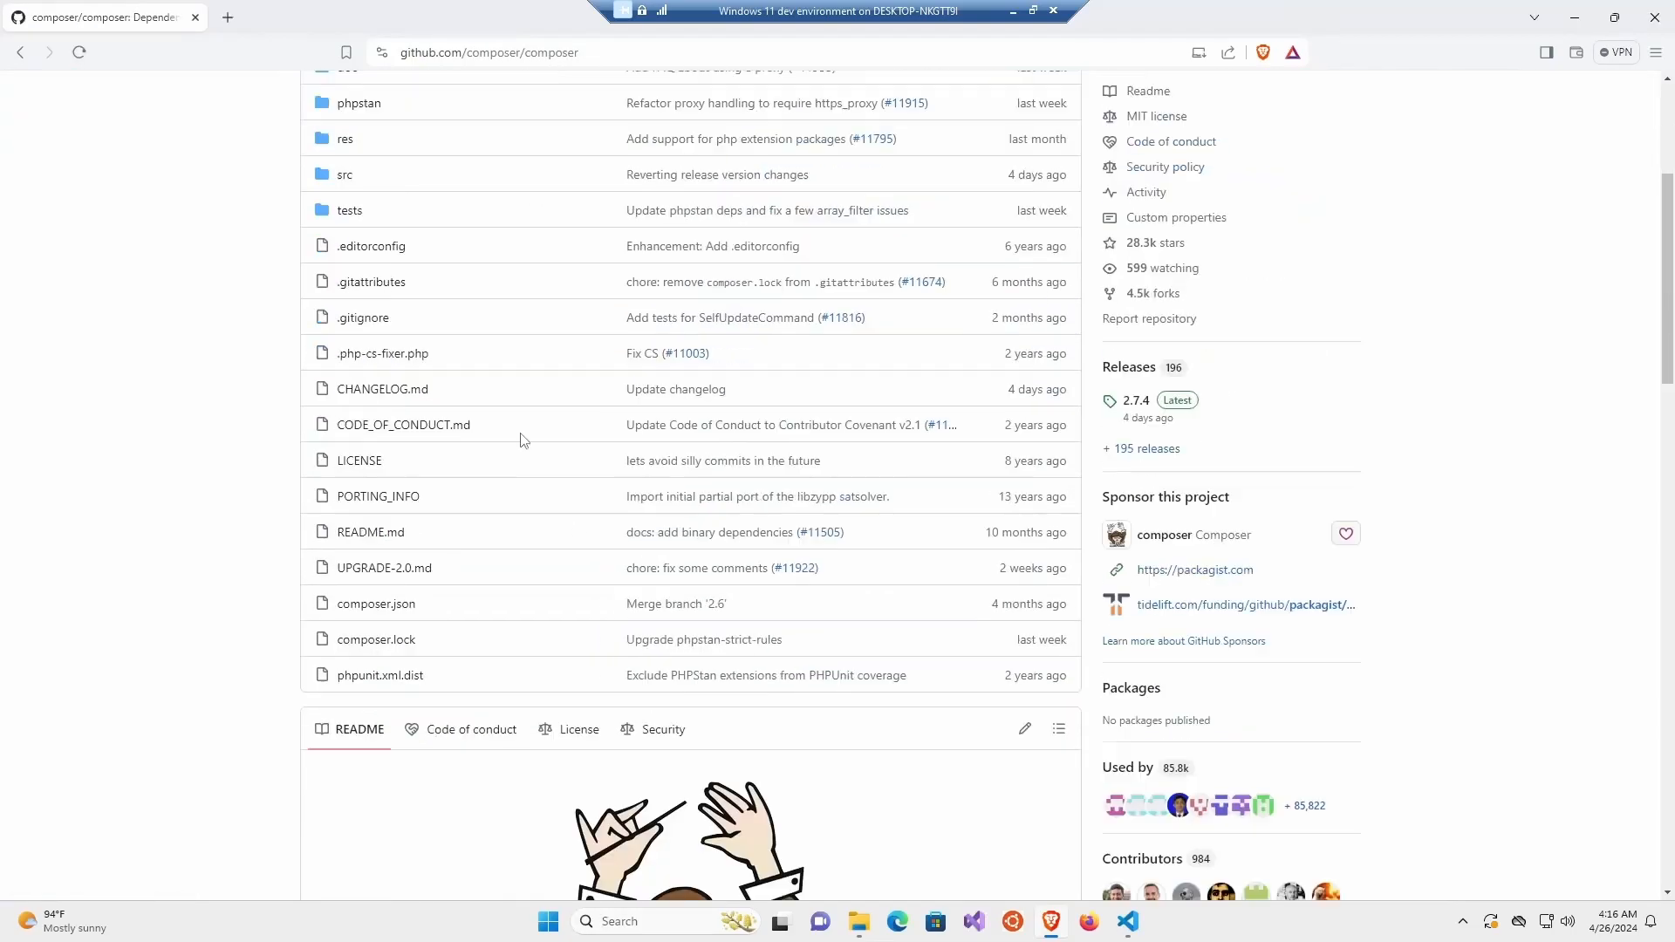
scroll(575, 628, "down", 2)
scroll(669, 483, "down", 1)
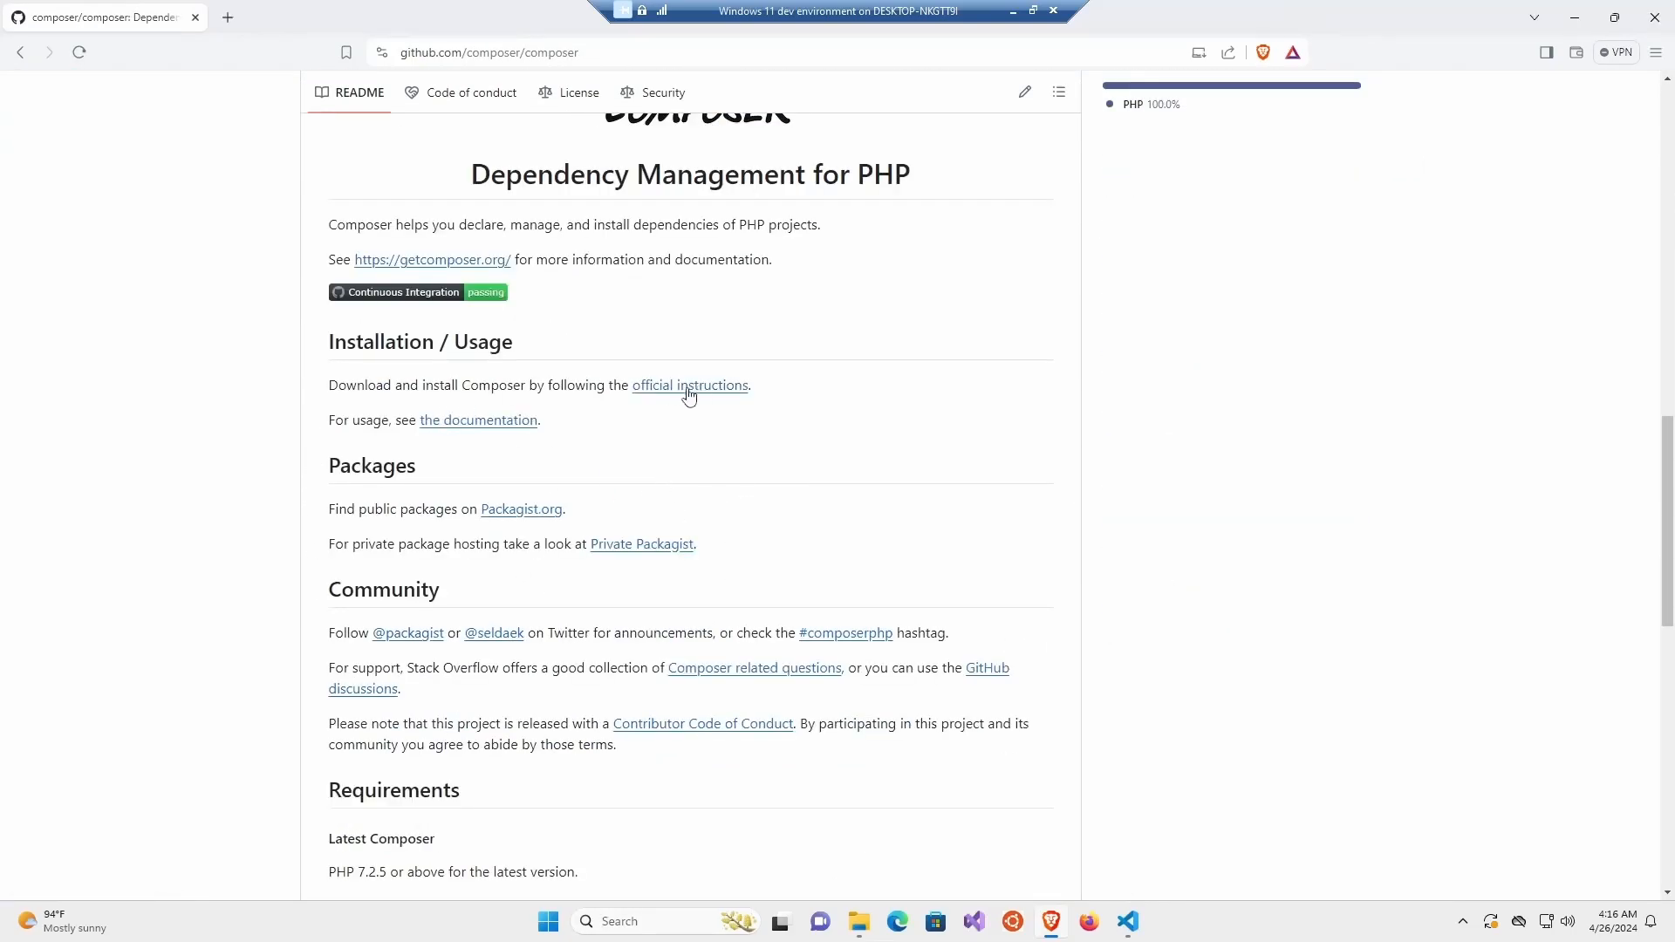
left_click(709, 394)
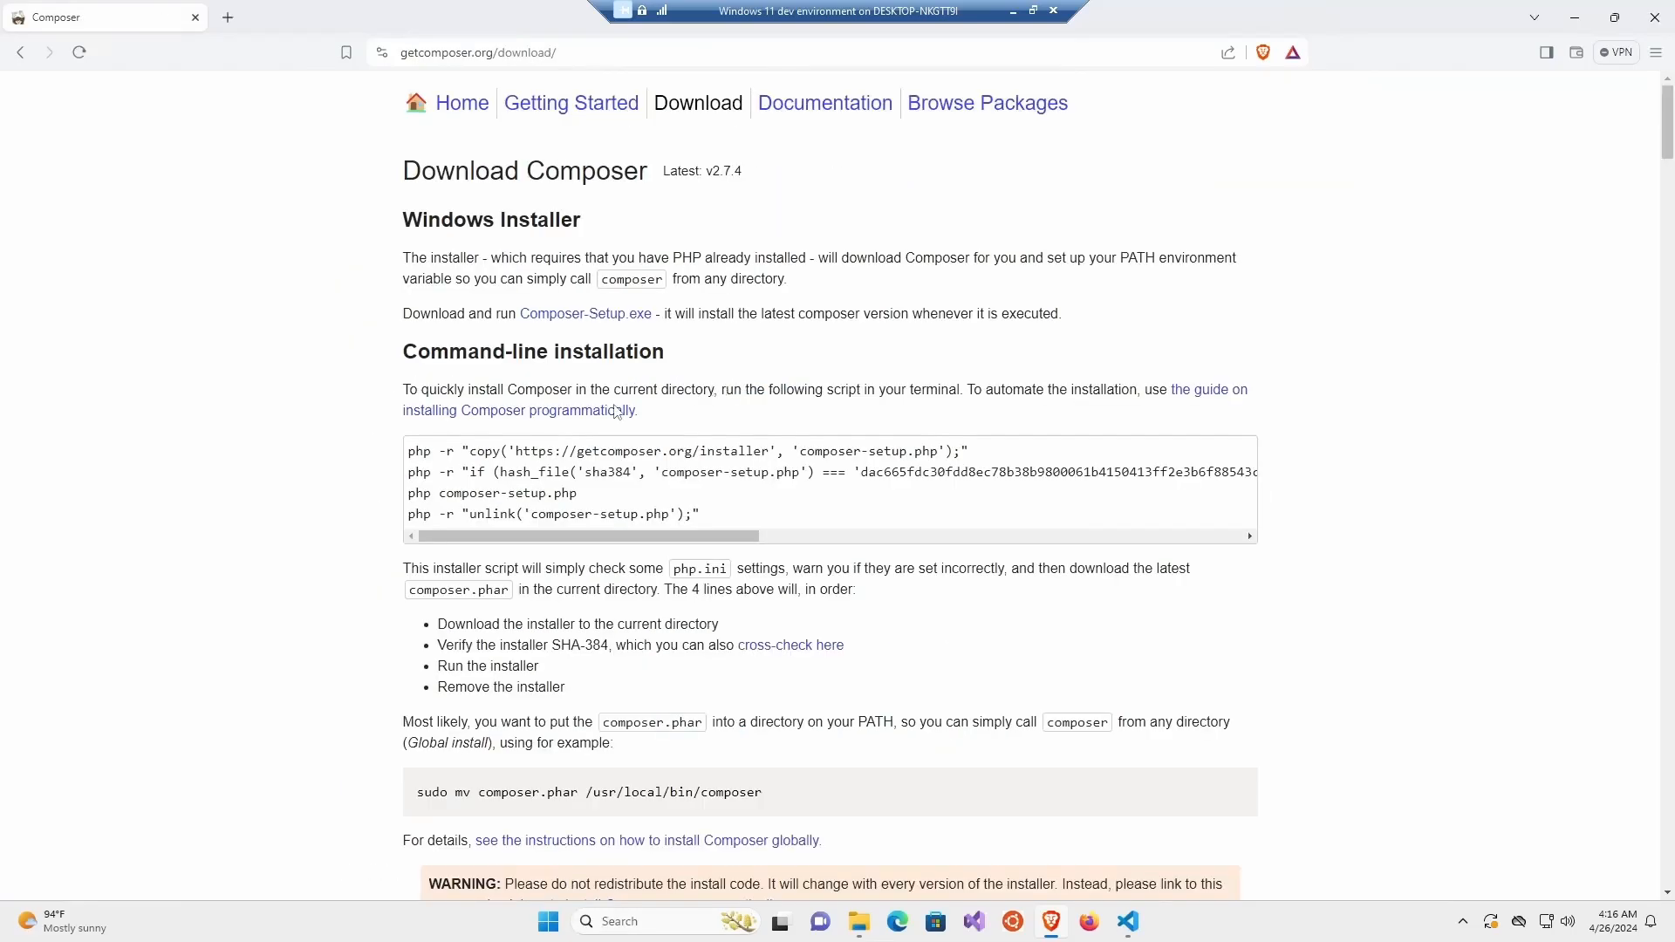
left_click(591, 326)
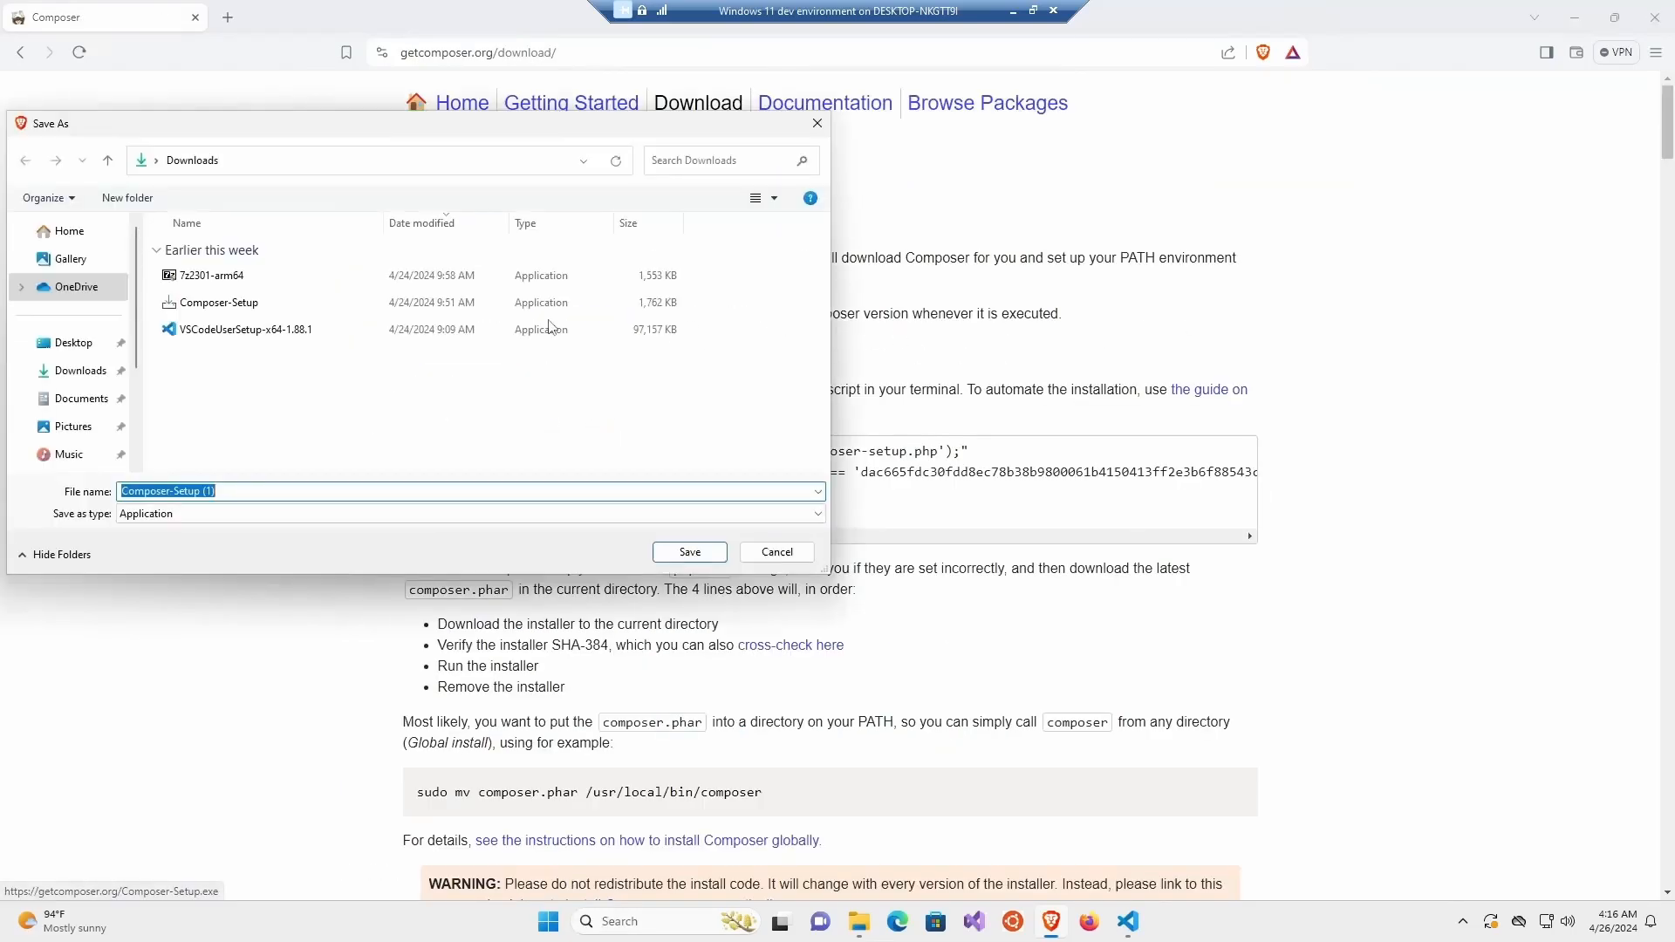
left_click(796, 559)
Switch to Visual Studio Code and run composer install in the wp2static directory.
left_click(1568, 26)
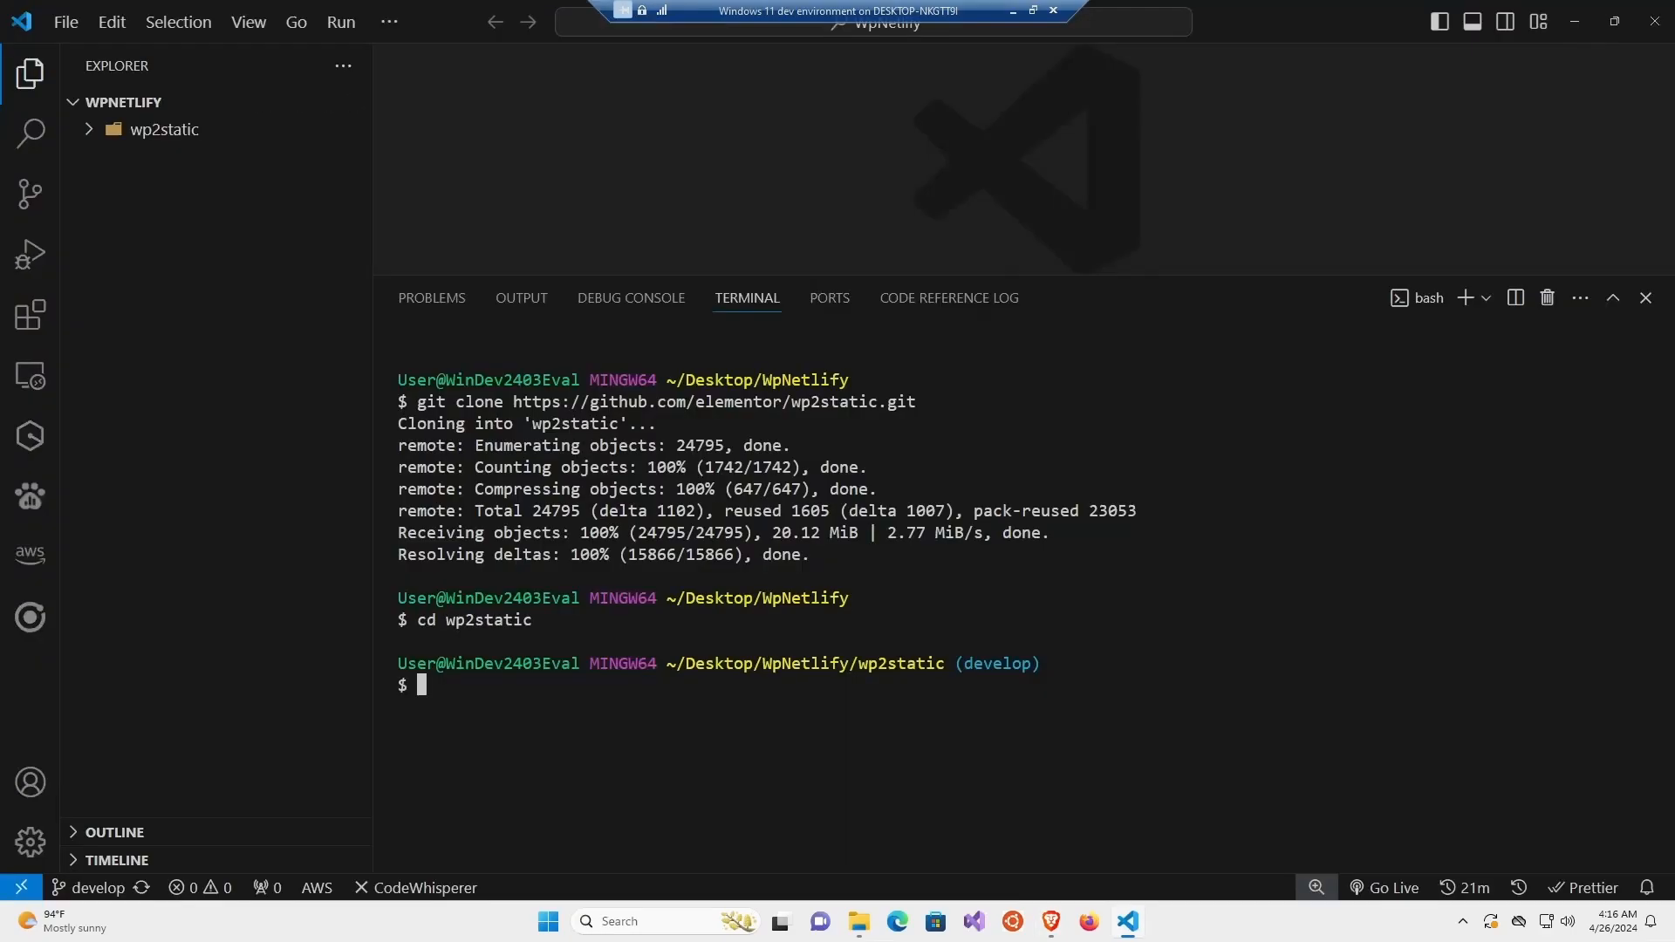
key("ctrl+c")
type("co")
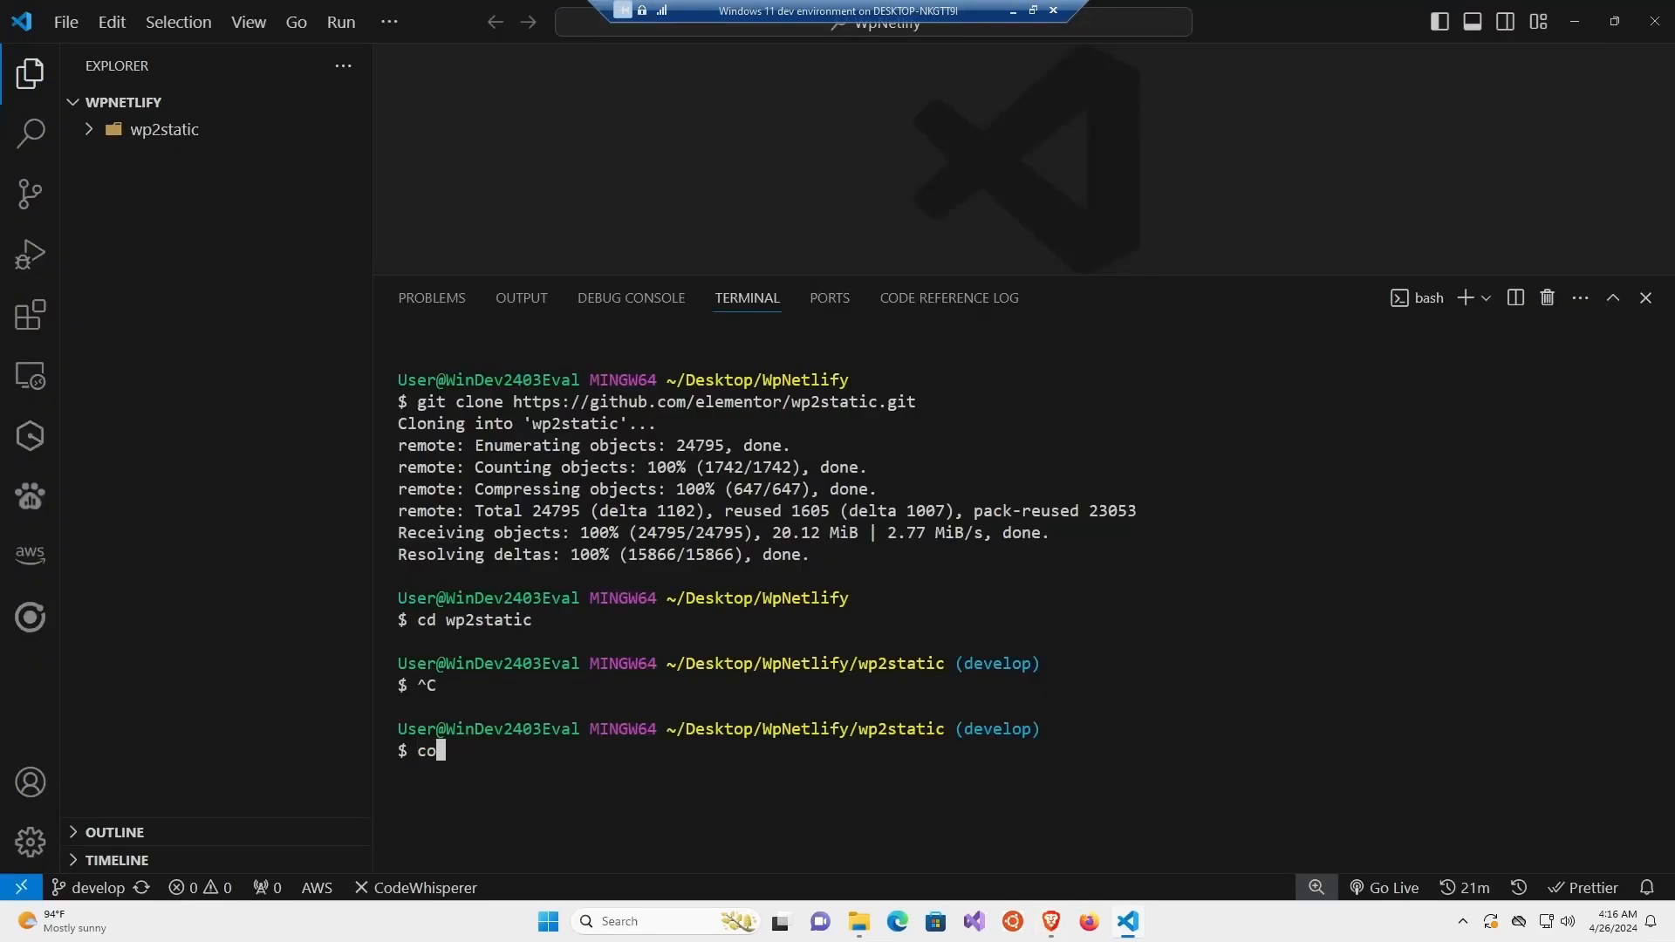
type("mposer install")
key("Return")
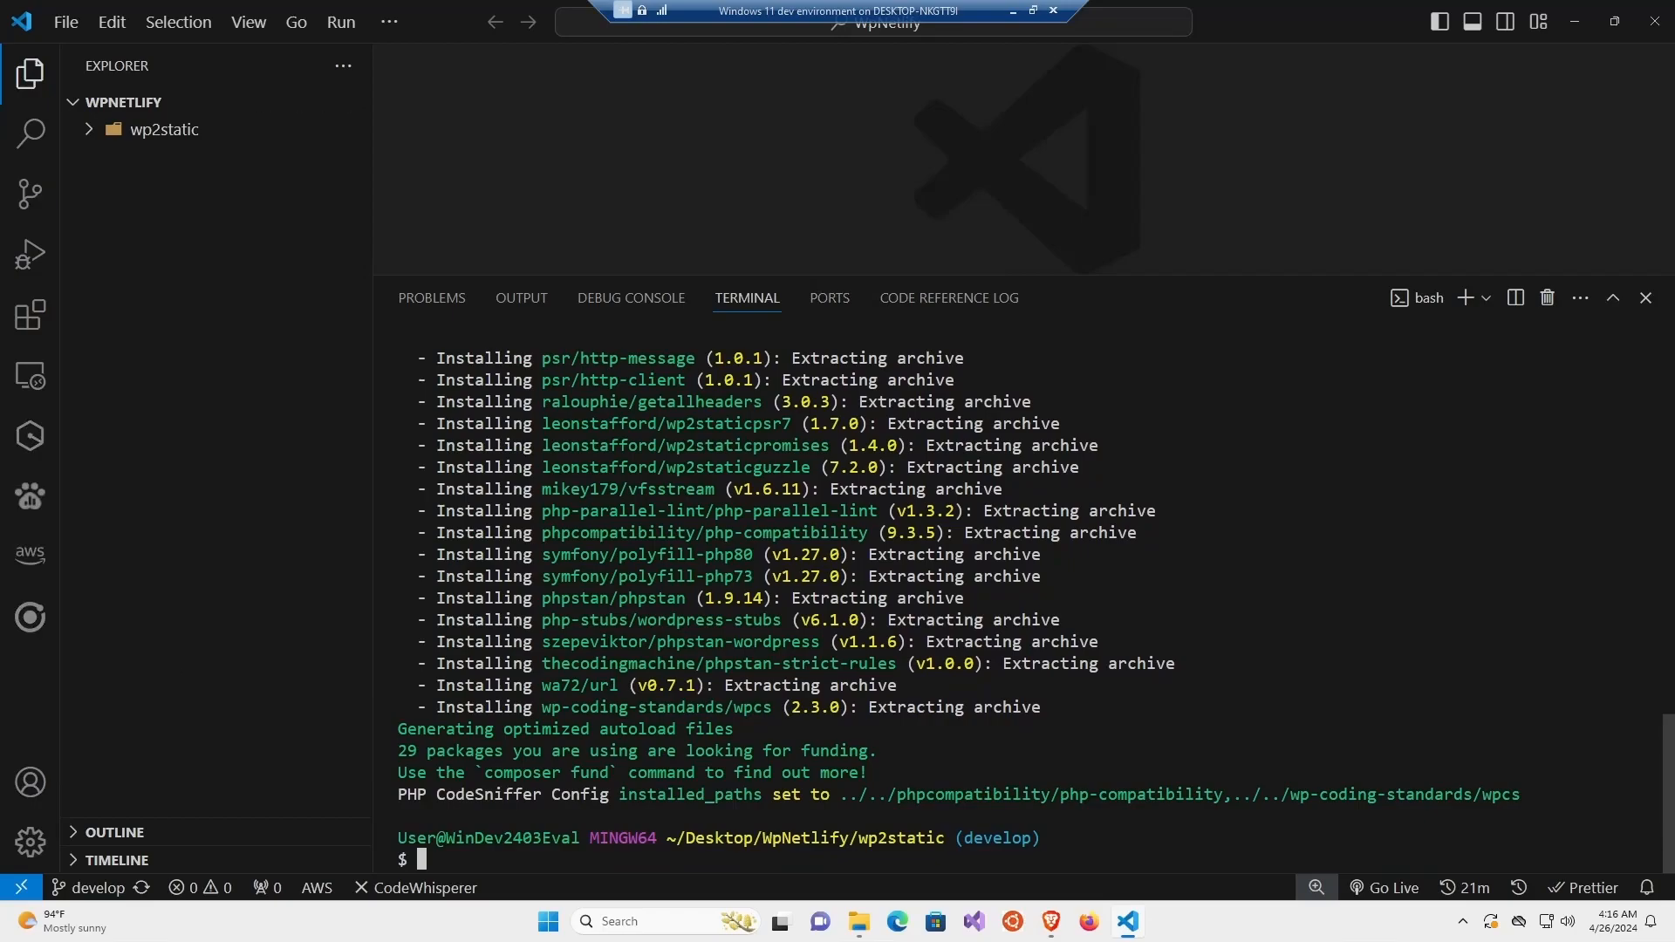
Close the terminal, open build_release.sh from wp2static's tools folder, and examine its zip check and build commands.
left_click(1646, 298)
left_click(118, 131)
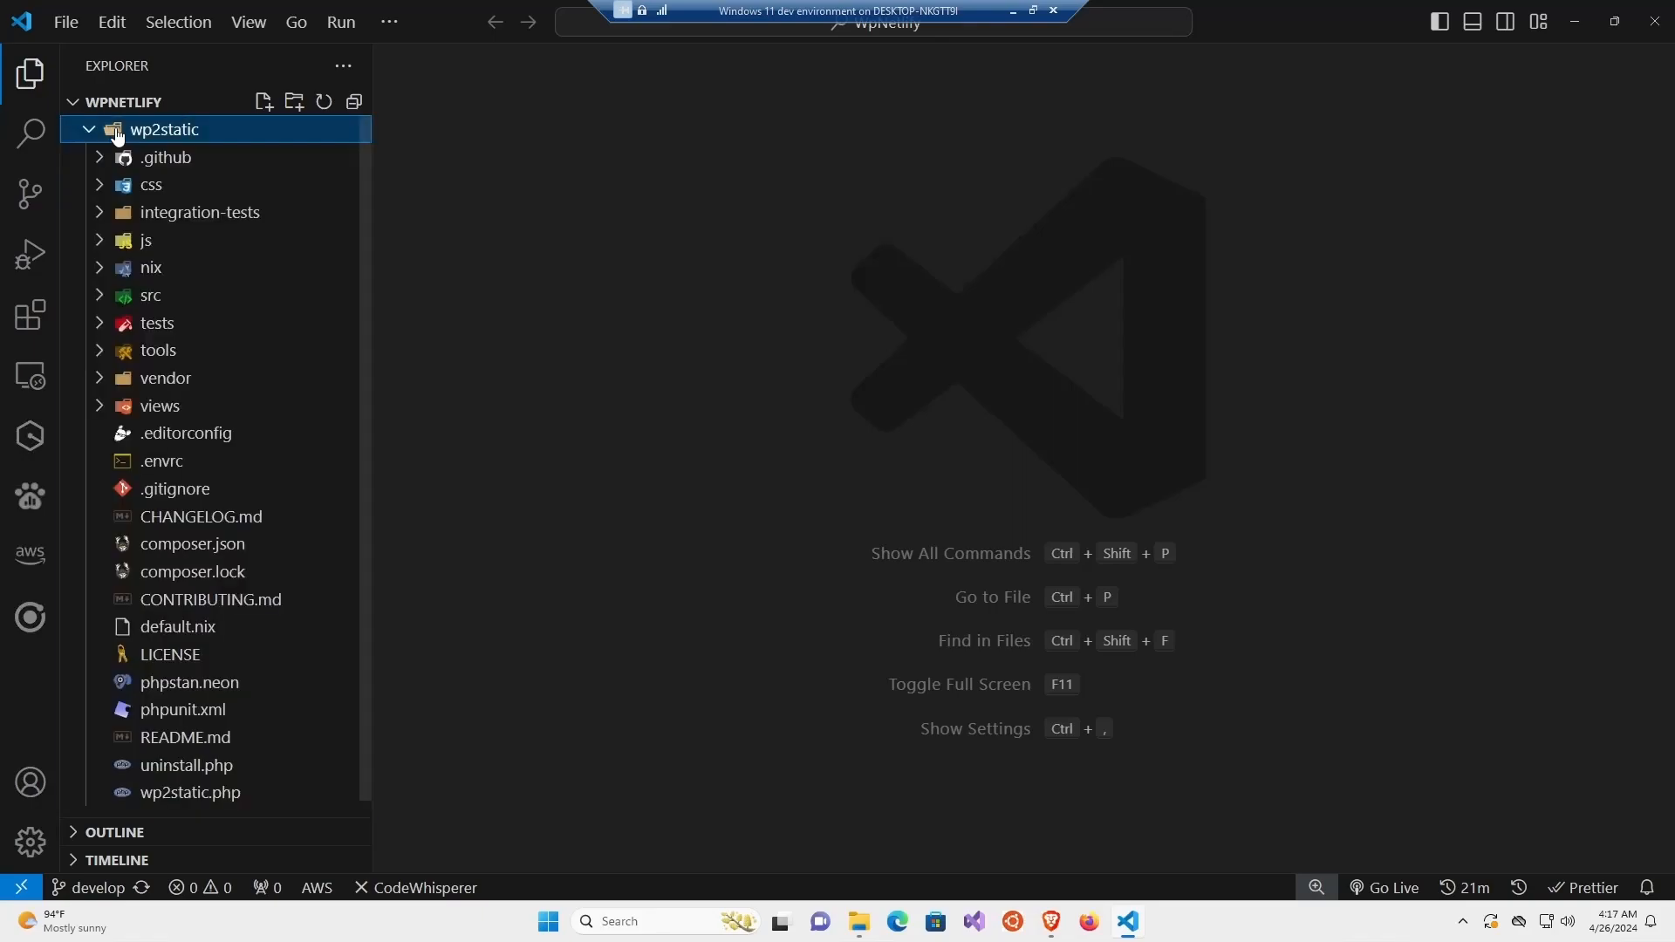
left_click(124, 354)
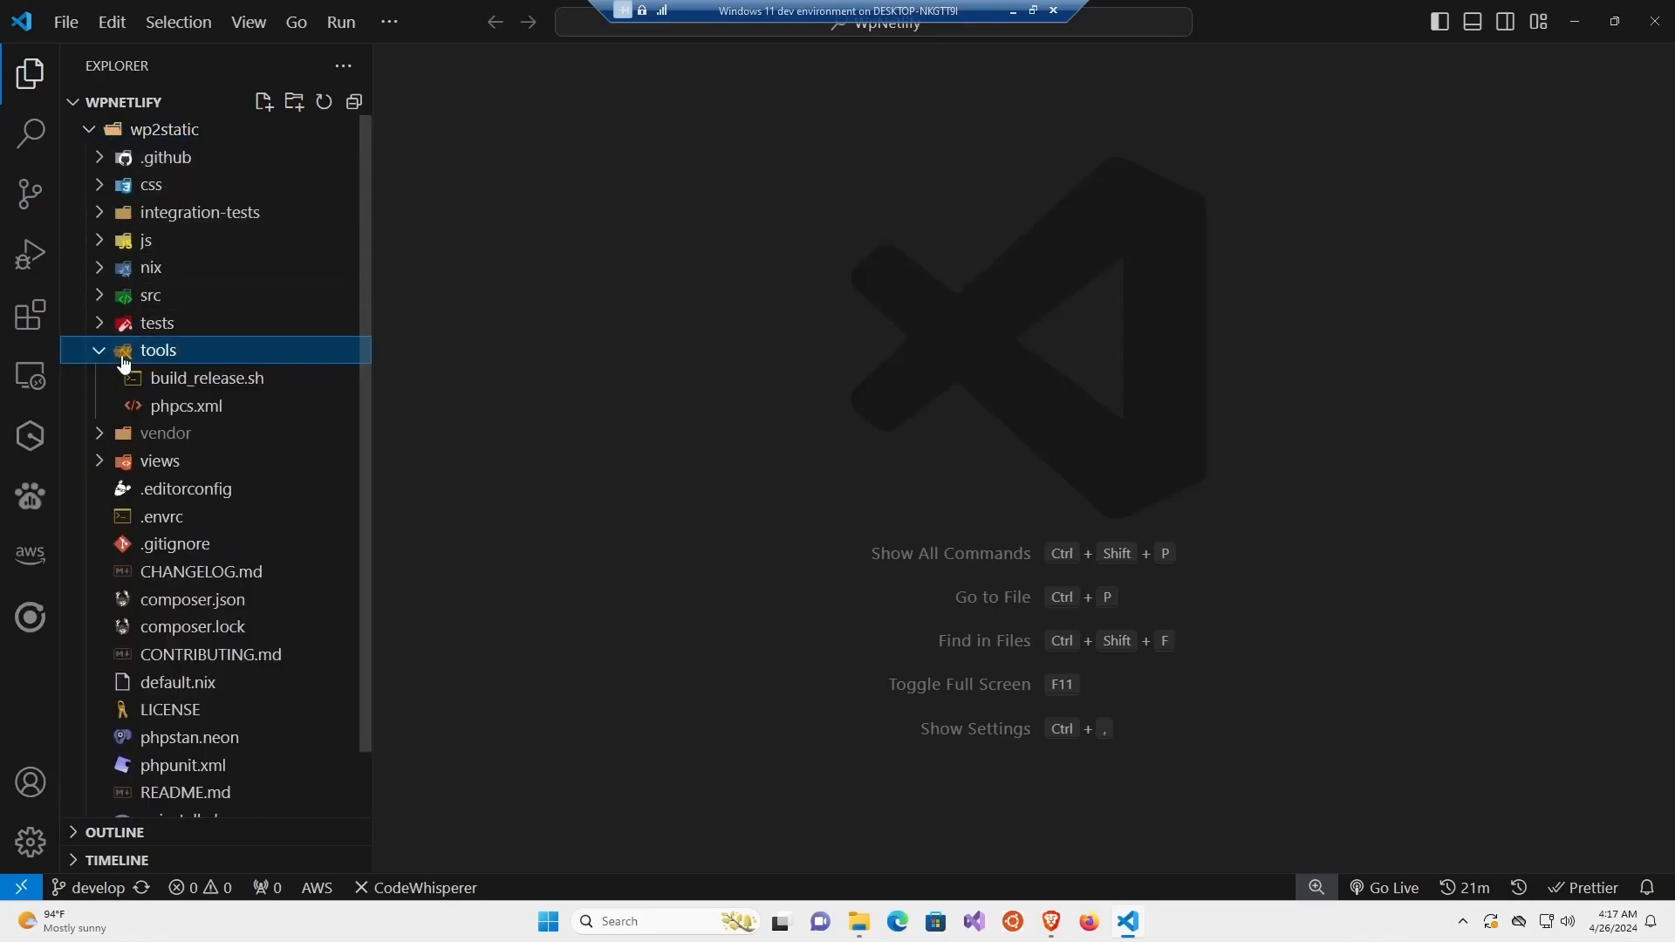
left_click(166, 378)
scroll(960, 480, "up", 10)
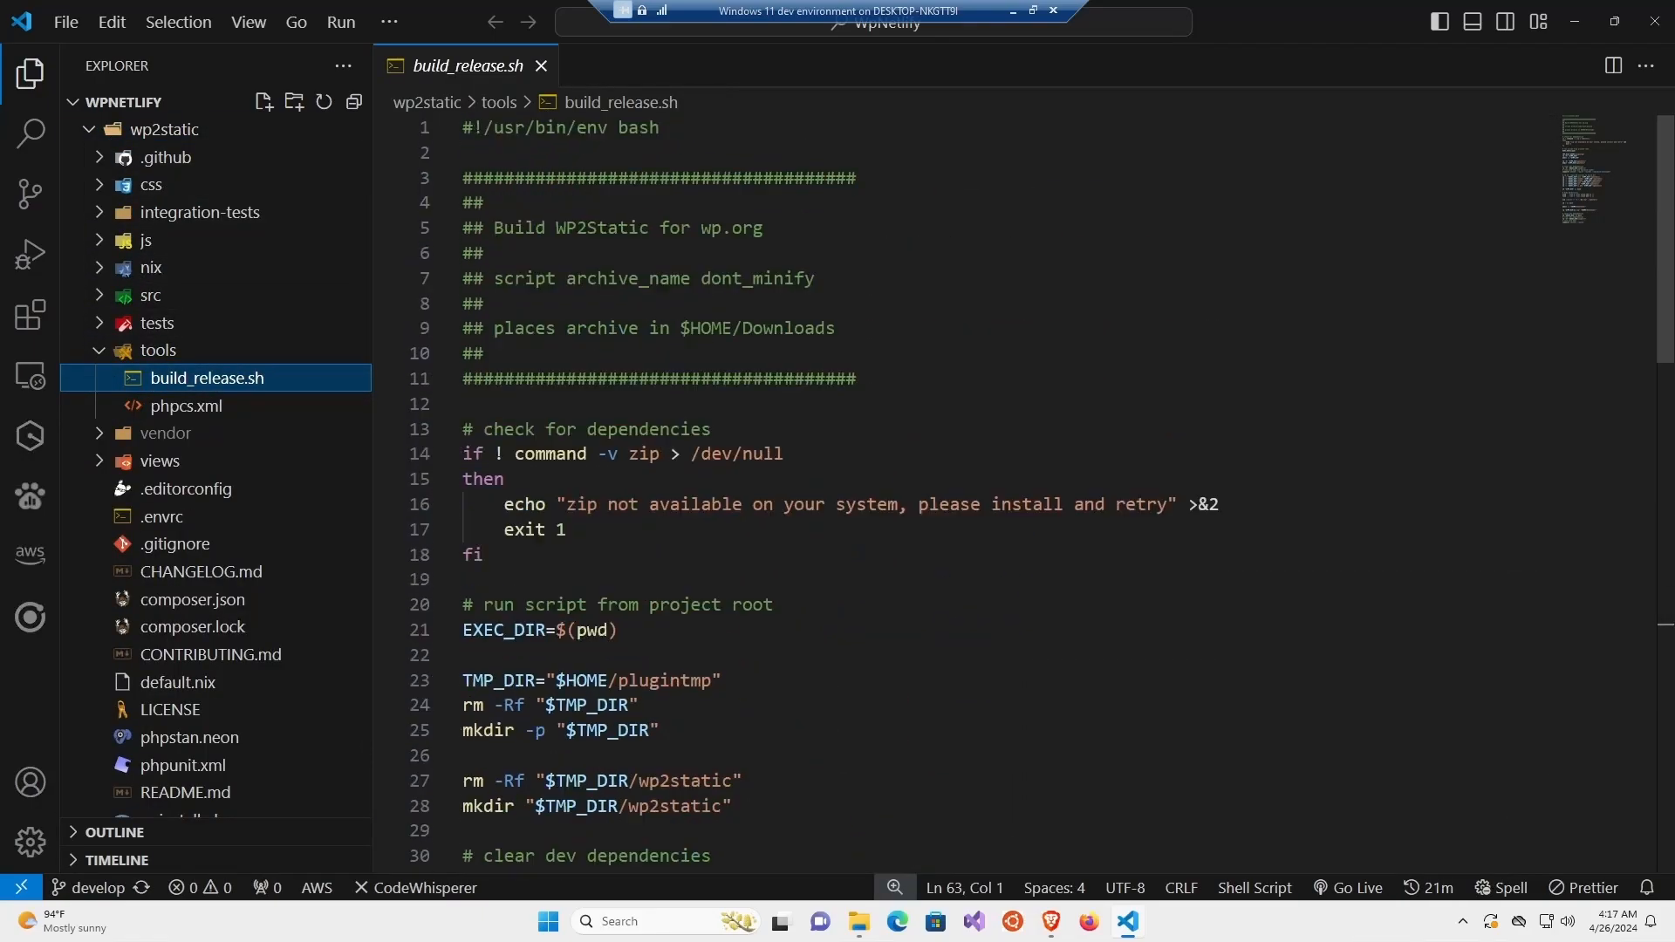
double_click(644, 454)
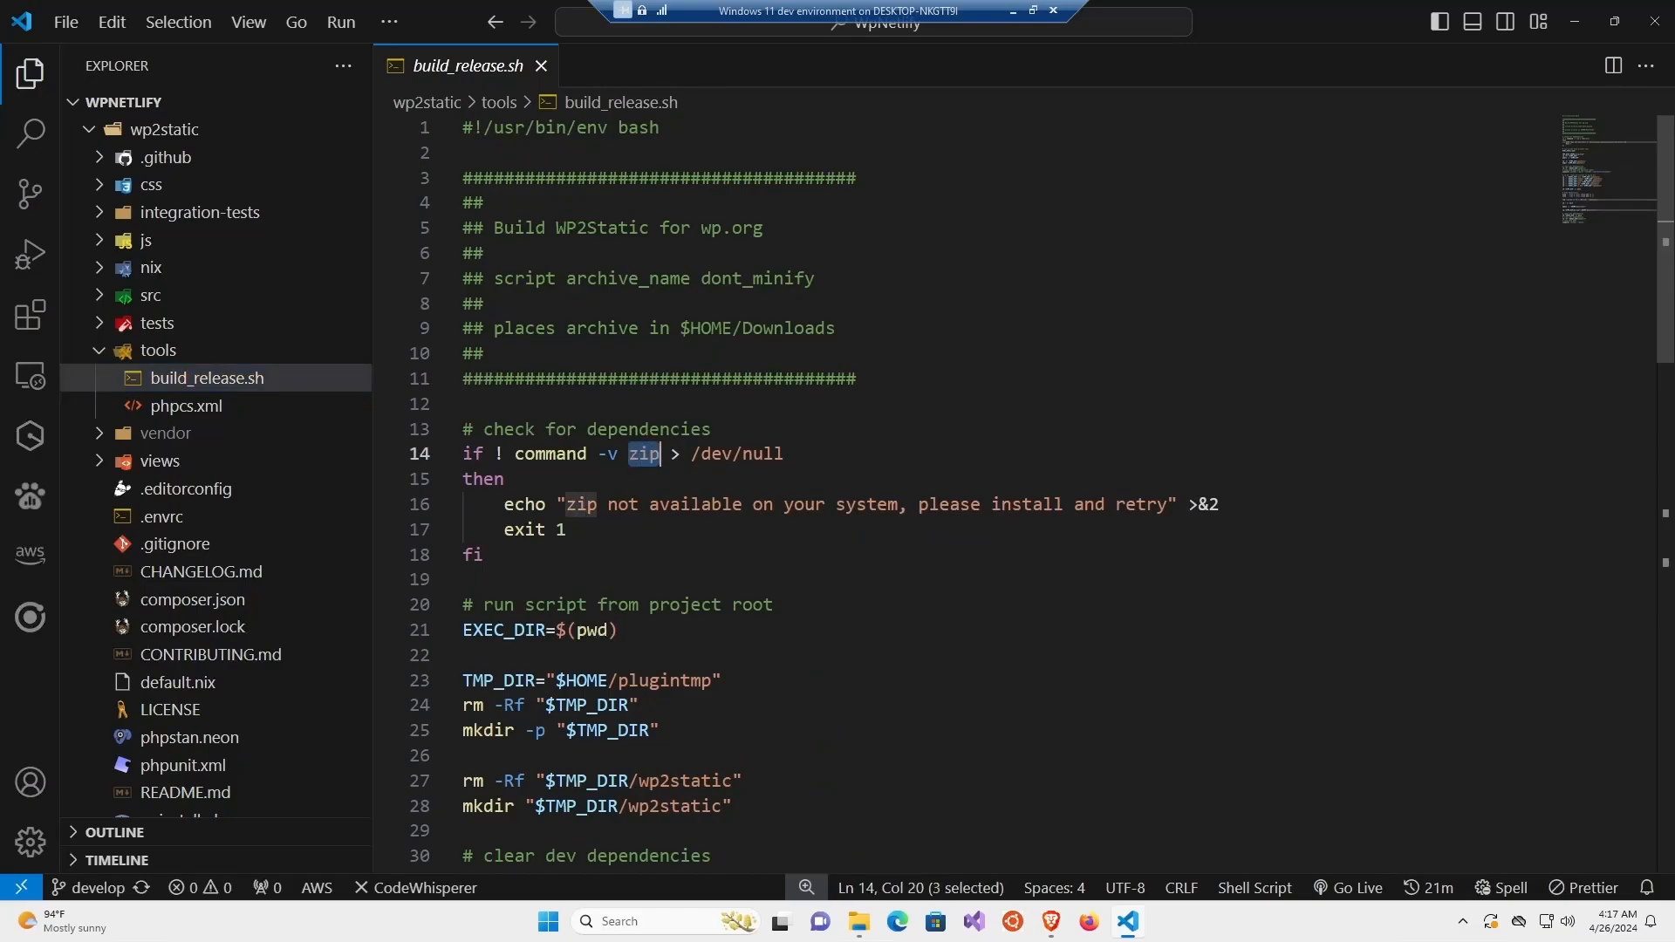
left_click(483, 555)
scroll(960, 480, "down", 2)
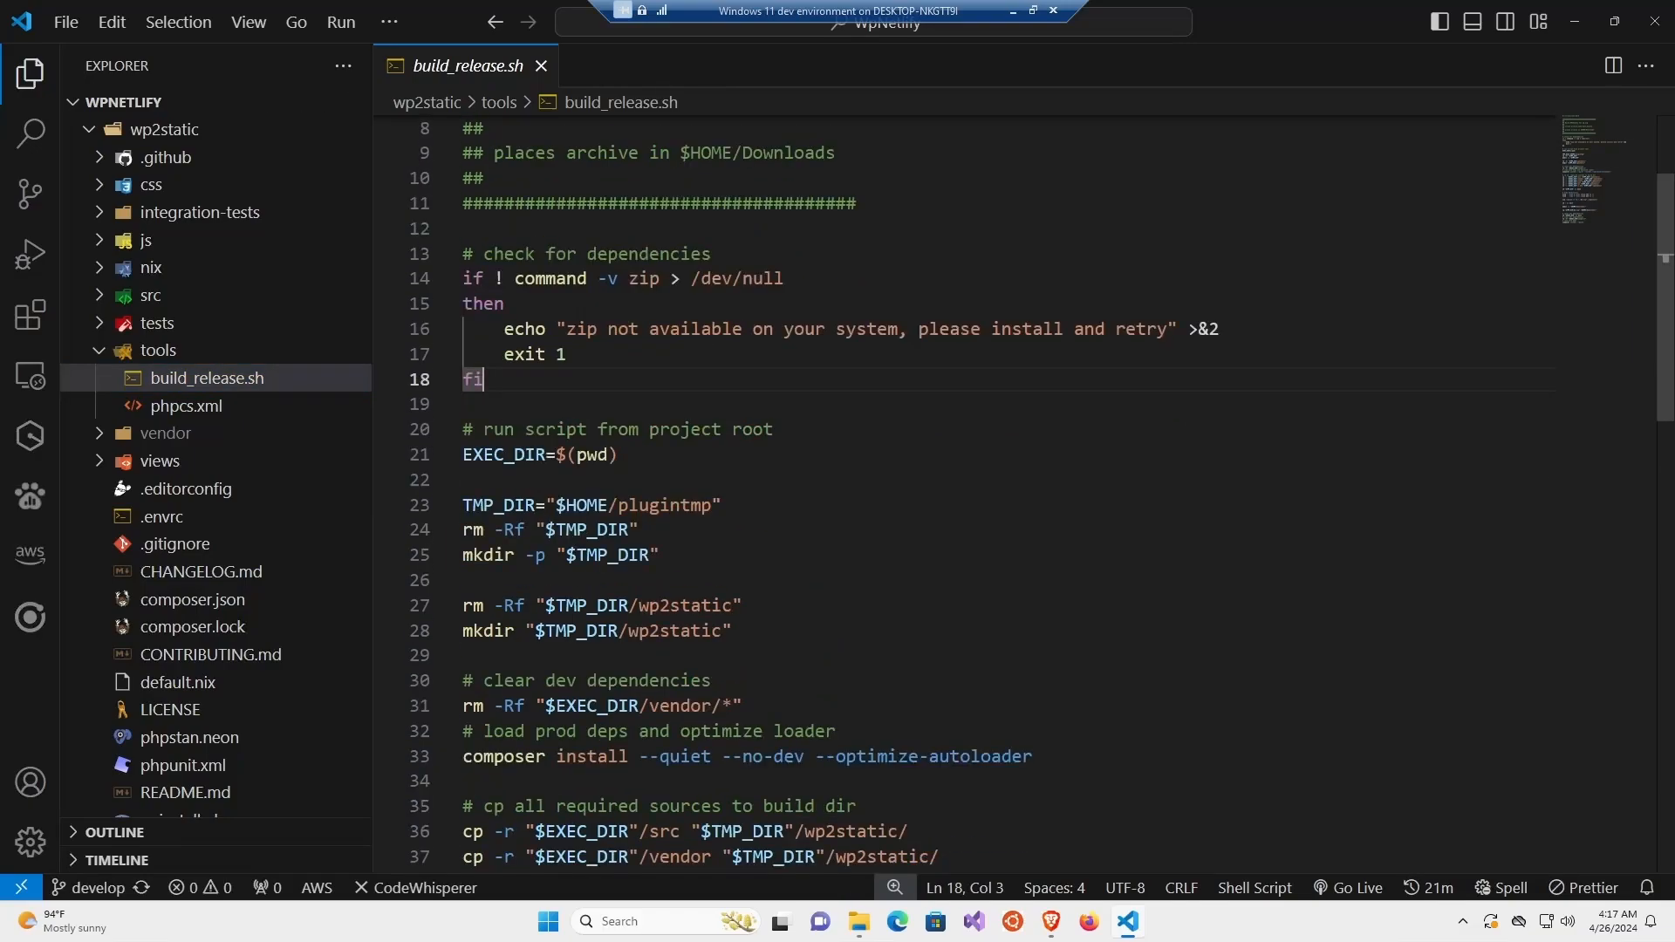
scroll(960, 479, "down", 6)
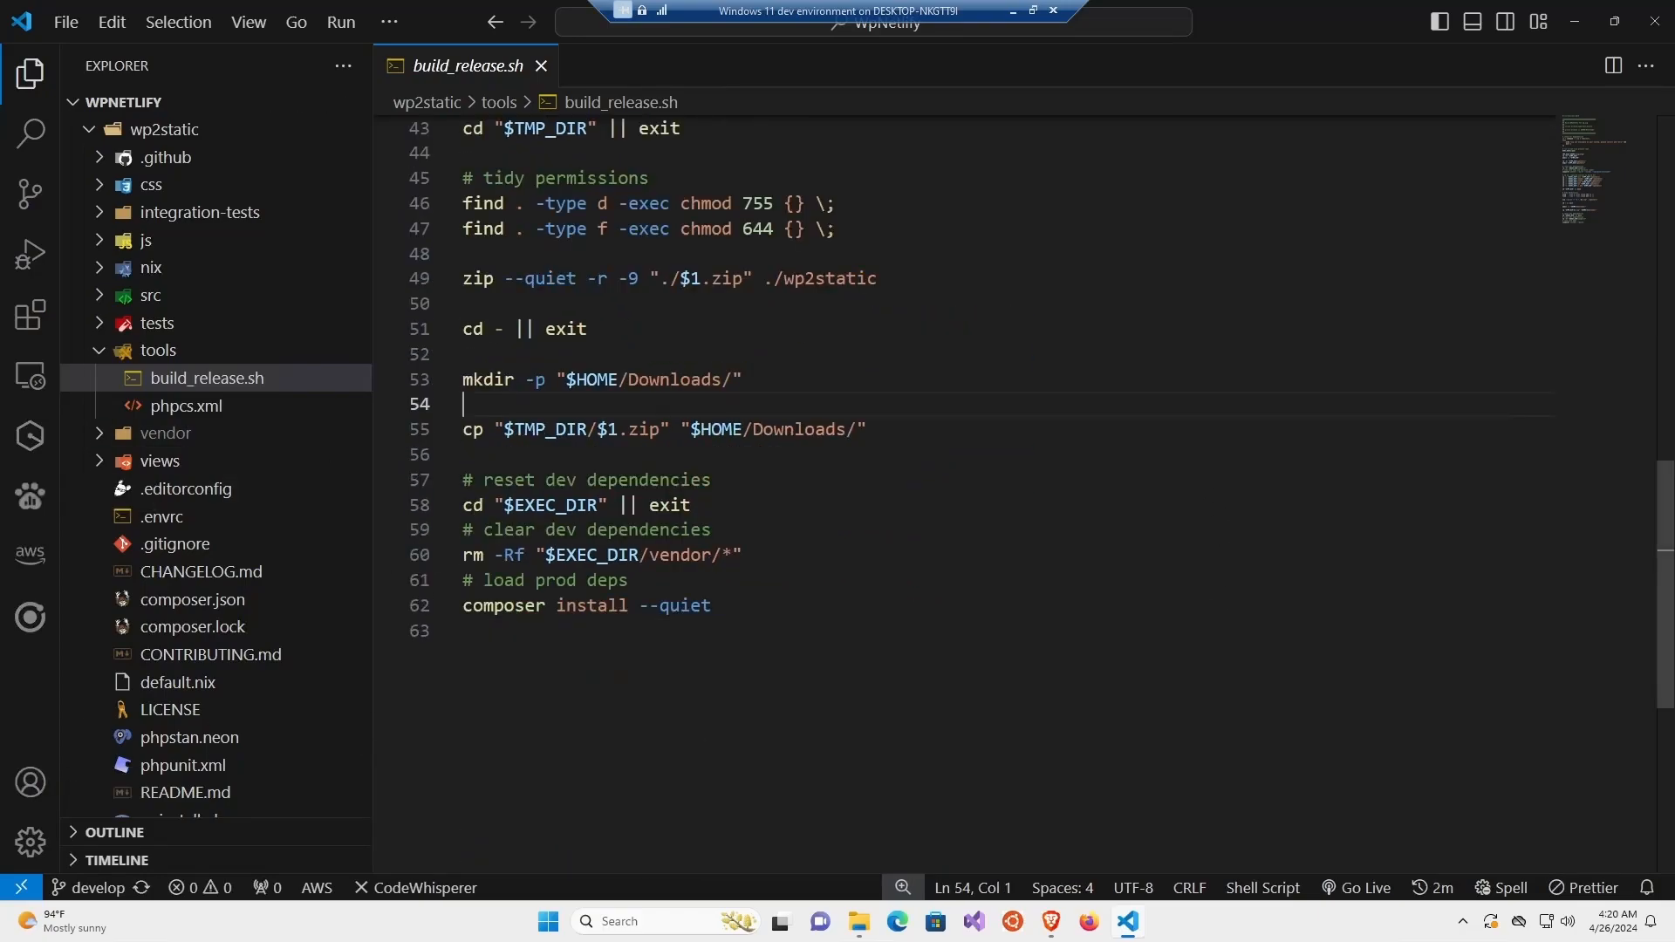
Replace all of build_release.sh with a version that checks for 7z and archives with 7z a -tzip -mx=9 "$1.zip" ./wp2static.
left_click(744, 379)
key("ctrl+a")
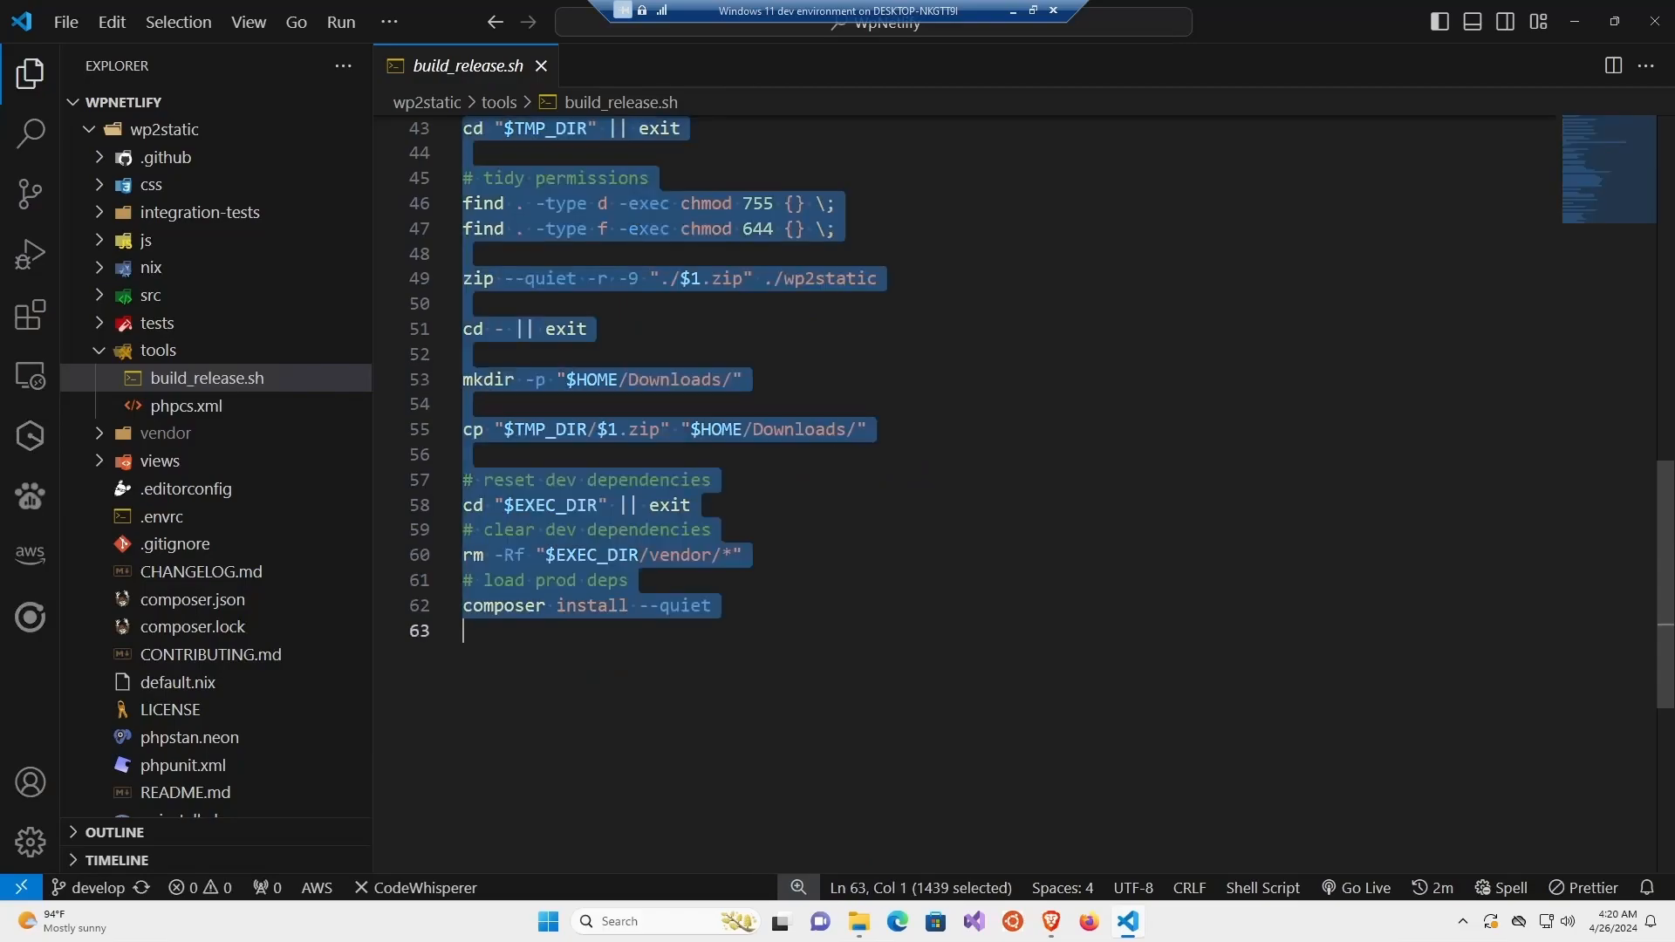
scroll(960, 488, "up", 13)
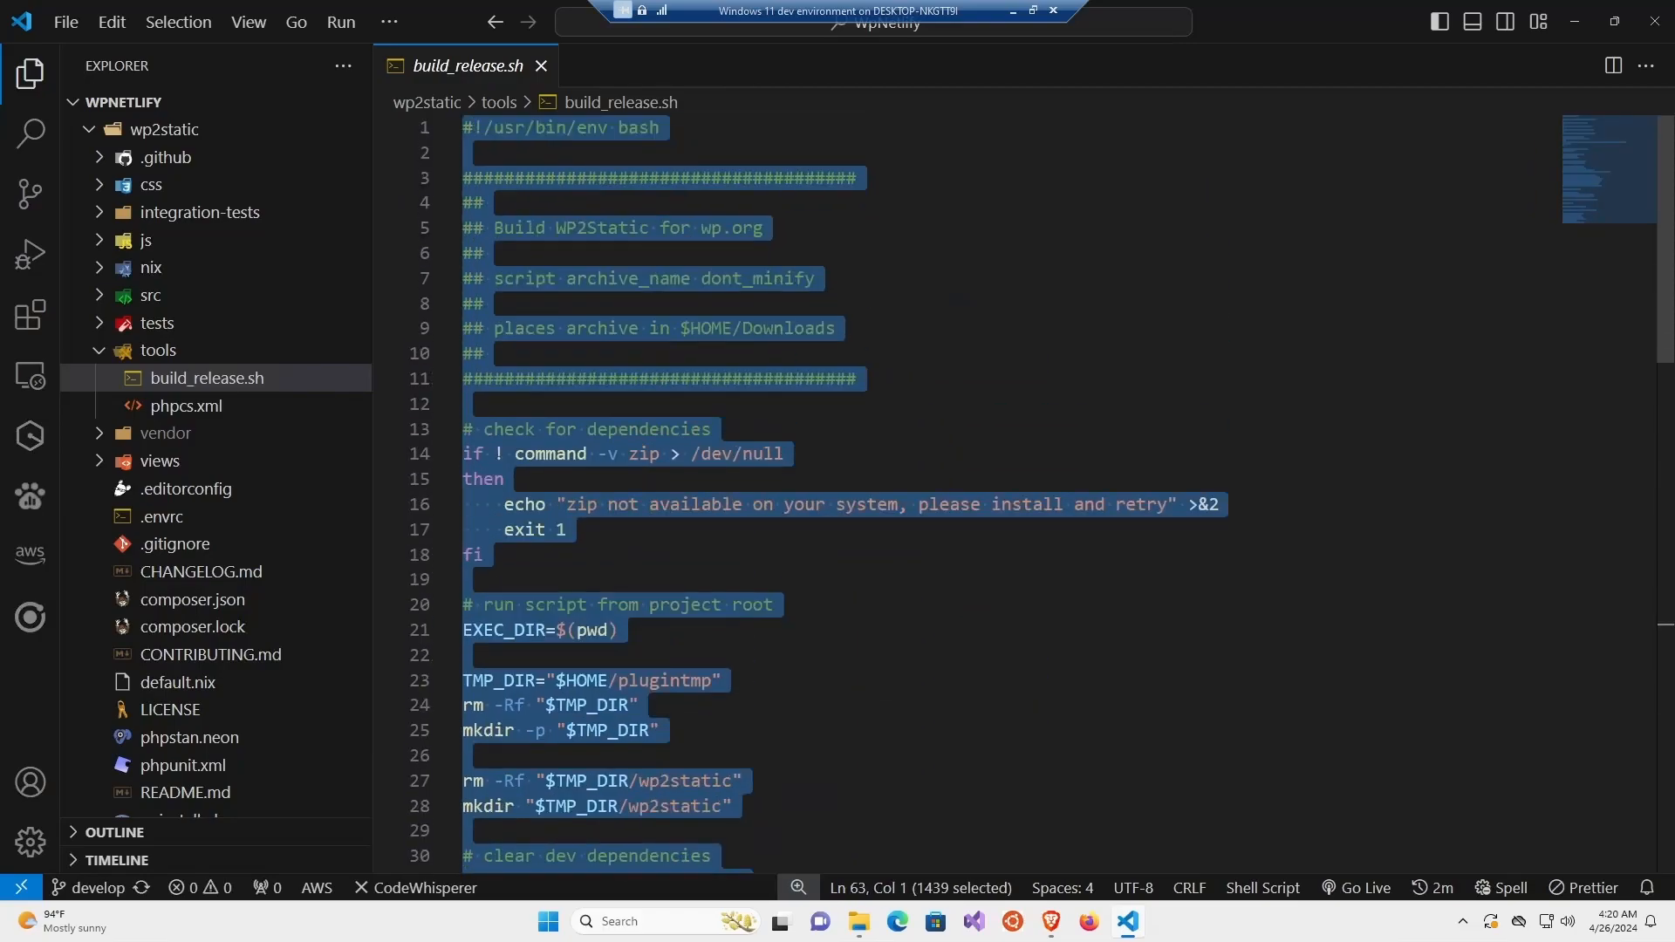
key("ctrl+v")
Review the 7z dependency check and archive command in the replaced build_release.sh, and save the file.
scroll(960, 489, "down", 3)
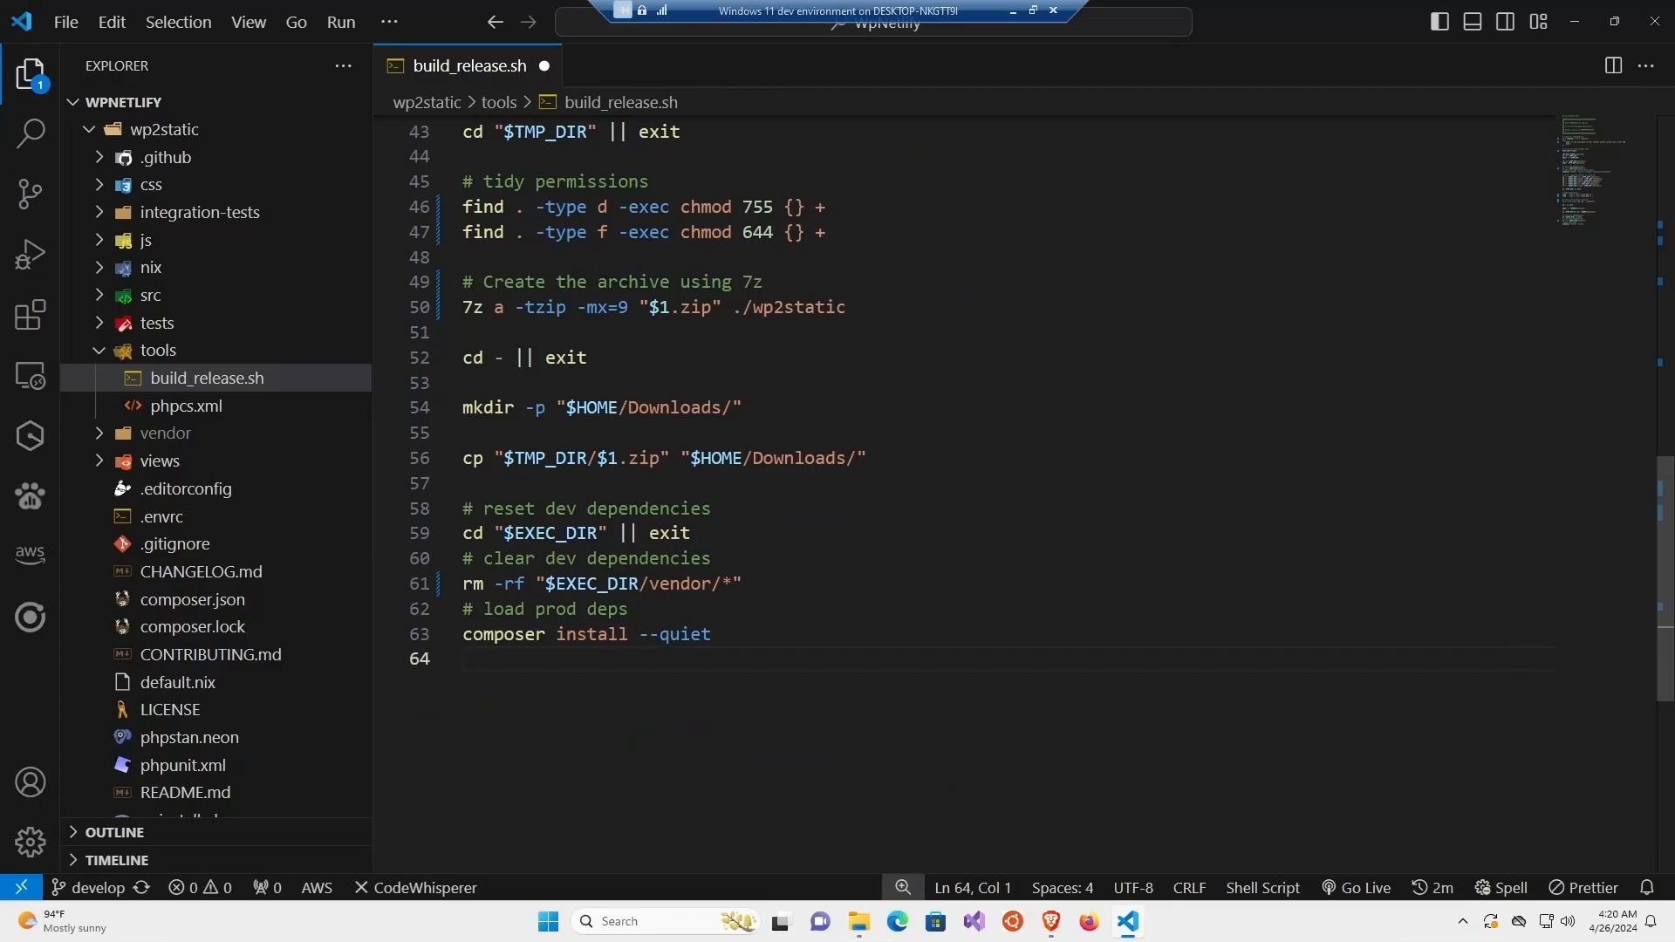
scroll(960, 489, "up", 14)
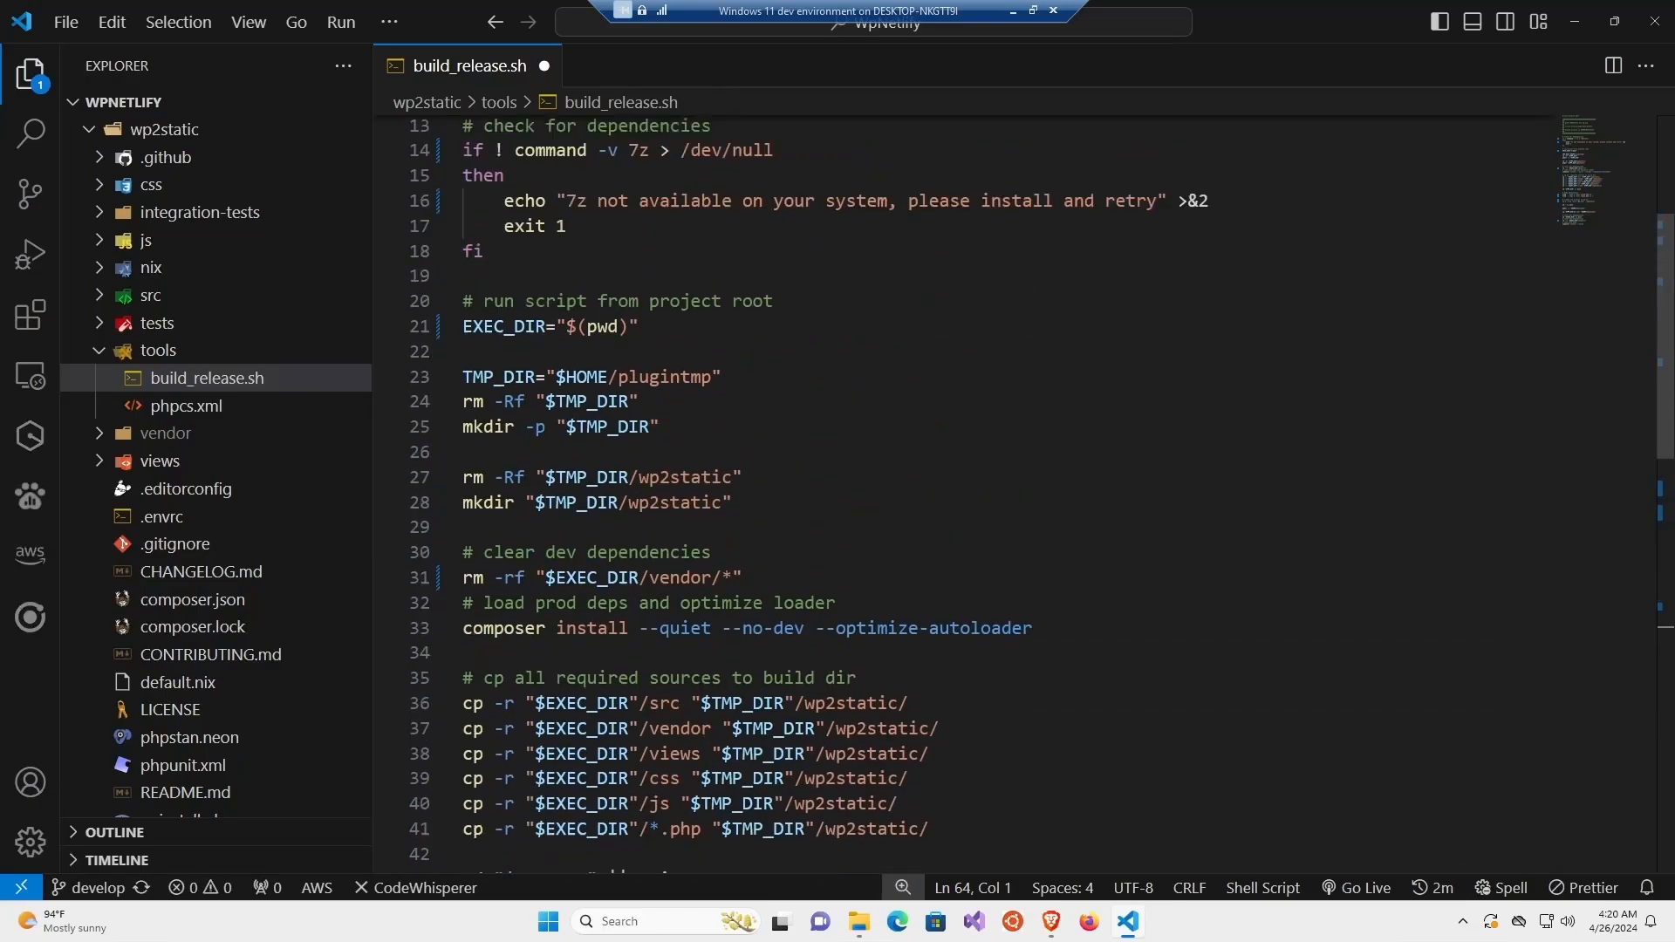
left_click_drag(681, 454, 619, 455)
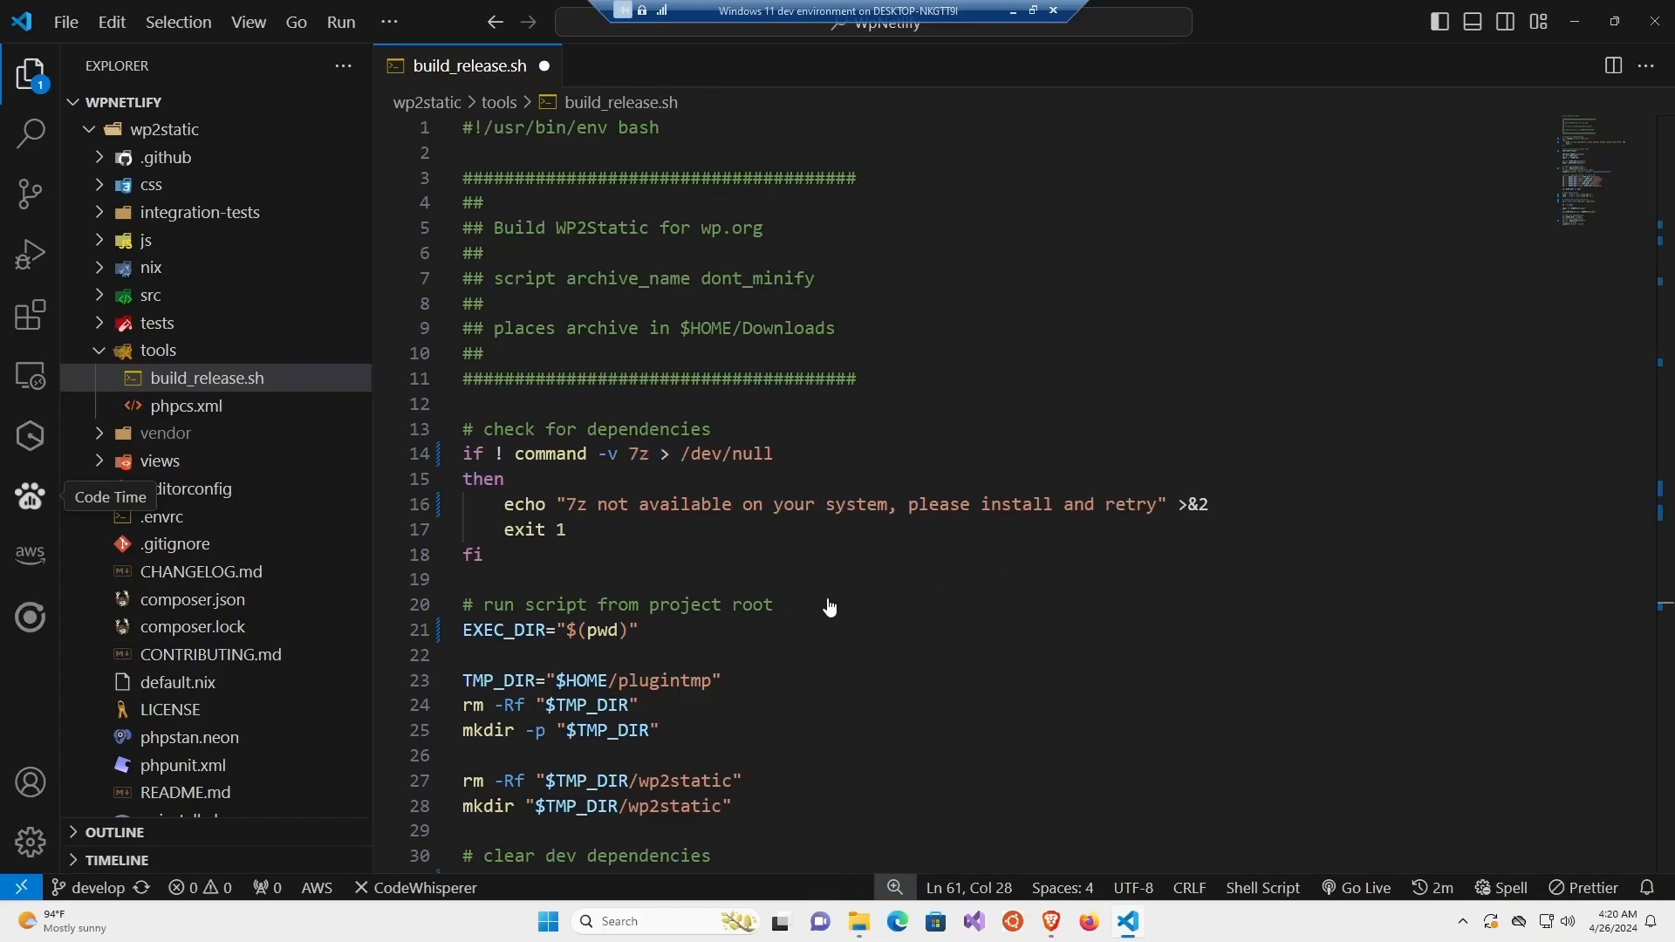
left_click(797, 630)
scroll(796, 630, "down", 5)
scroll(1042, 494, "down", 7)
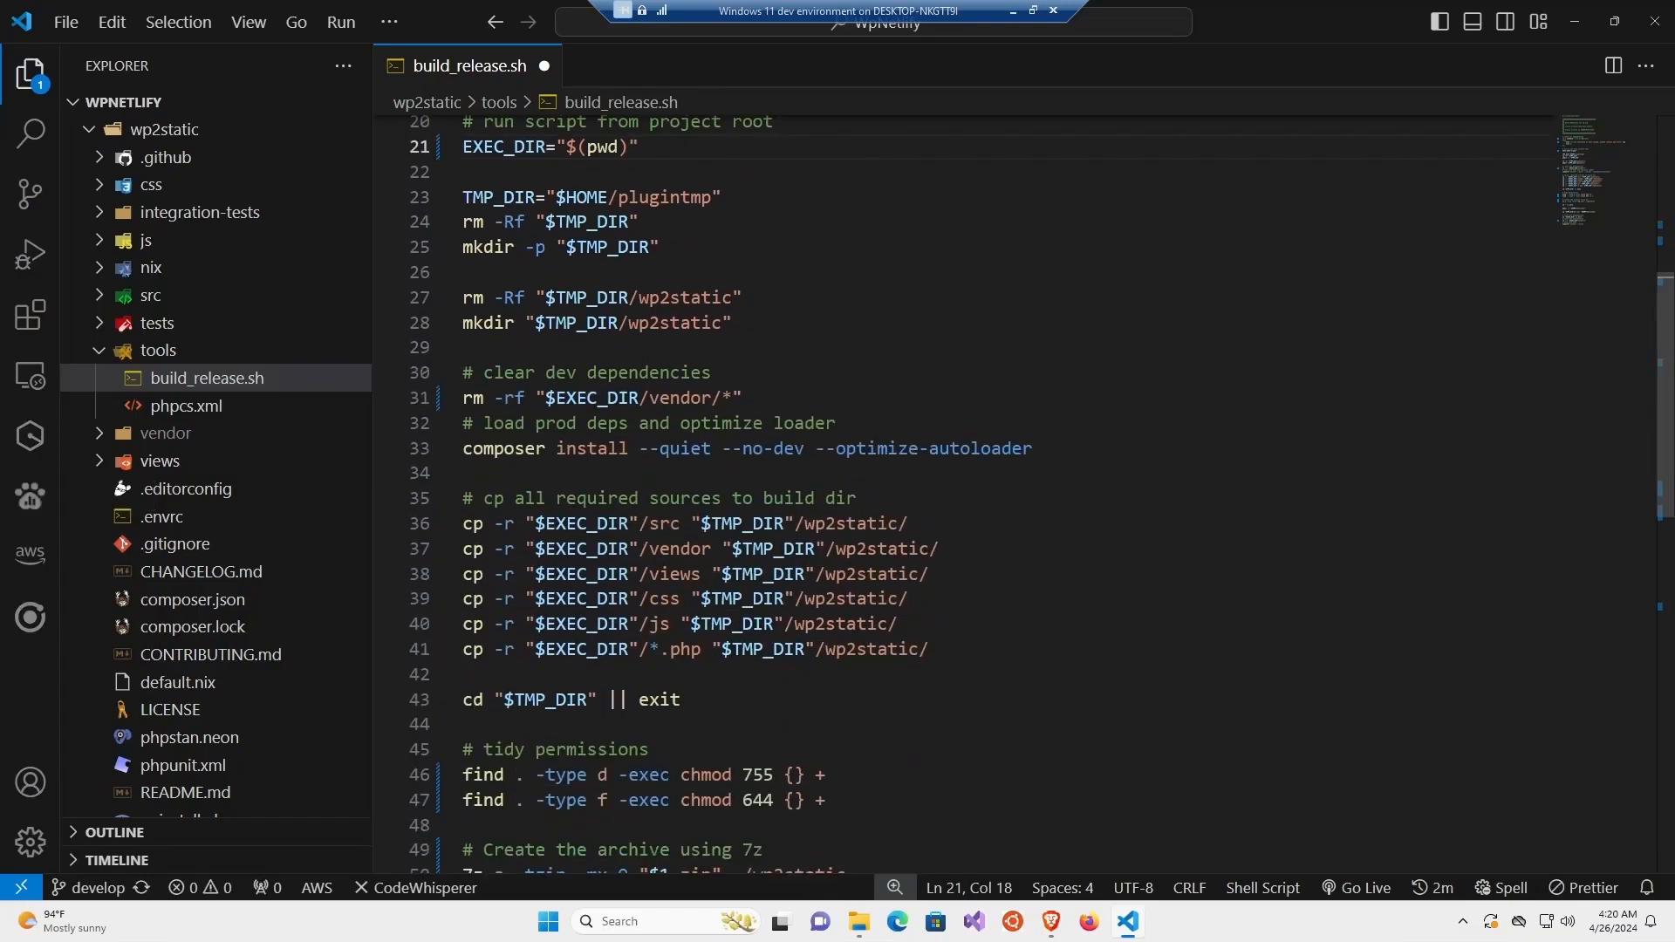
scroll(1042, 495, "down", 1)
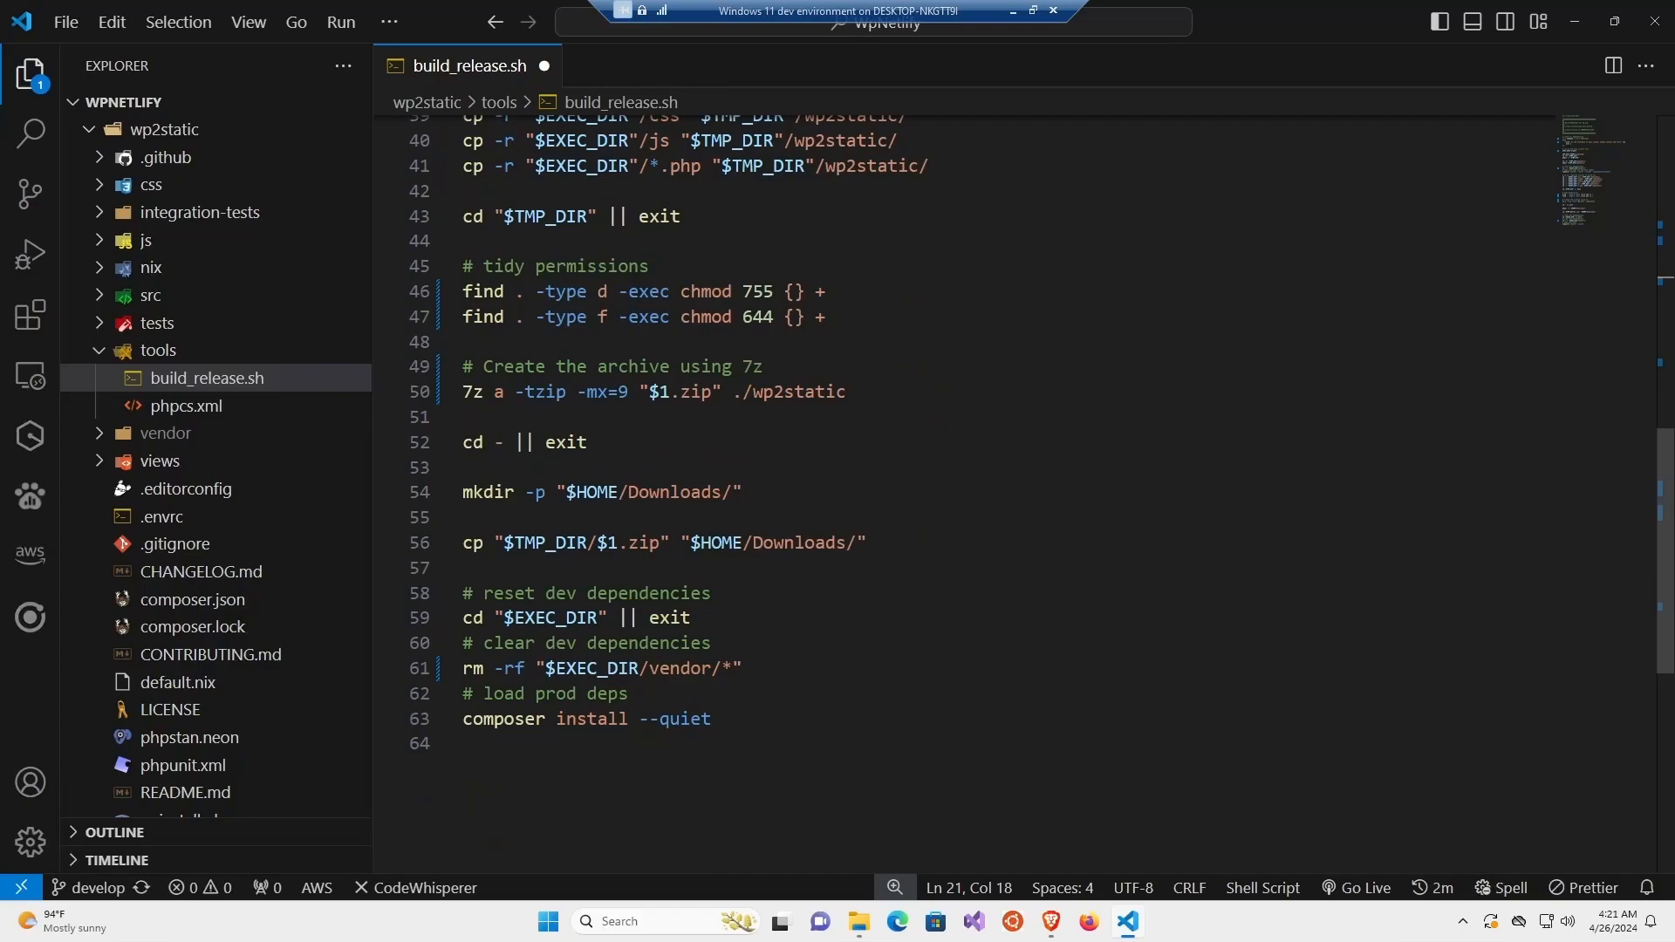
left_click(881, 392)
key("ctrl+s")
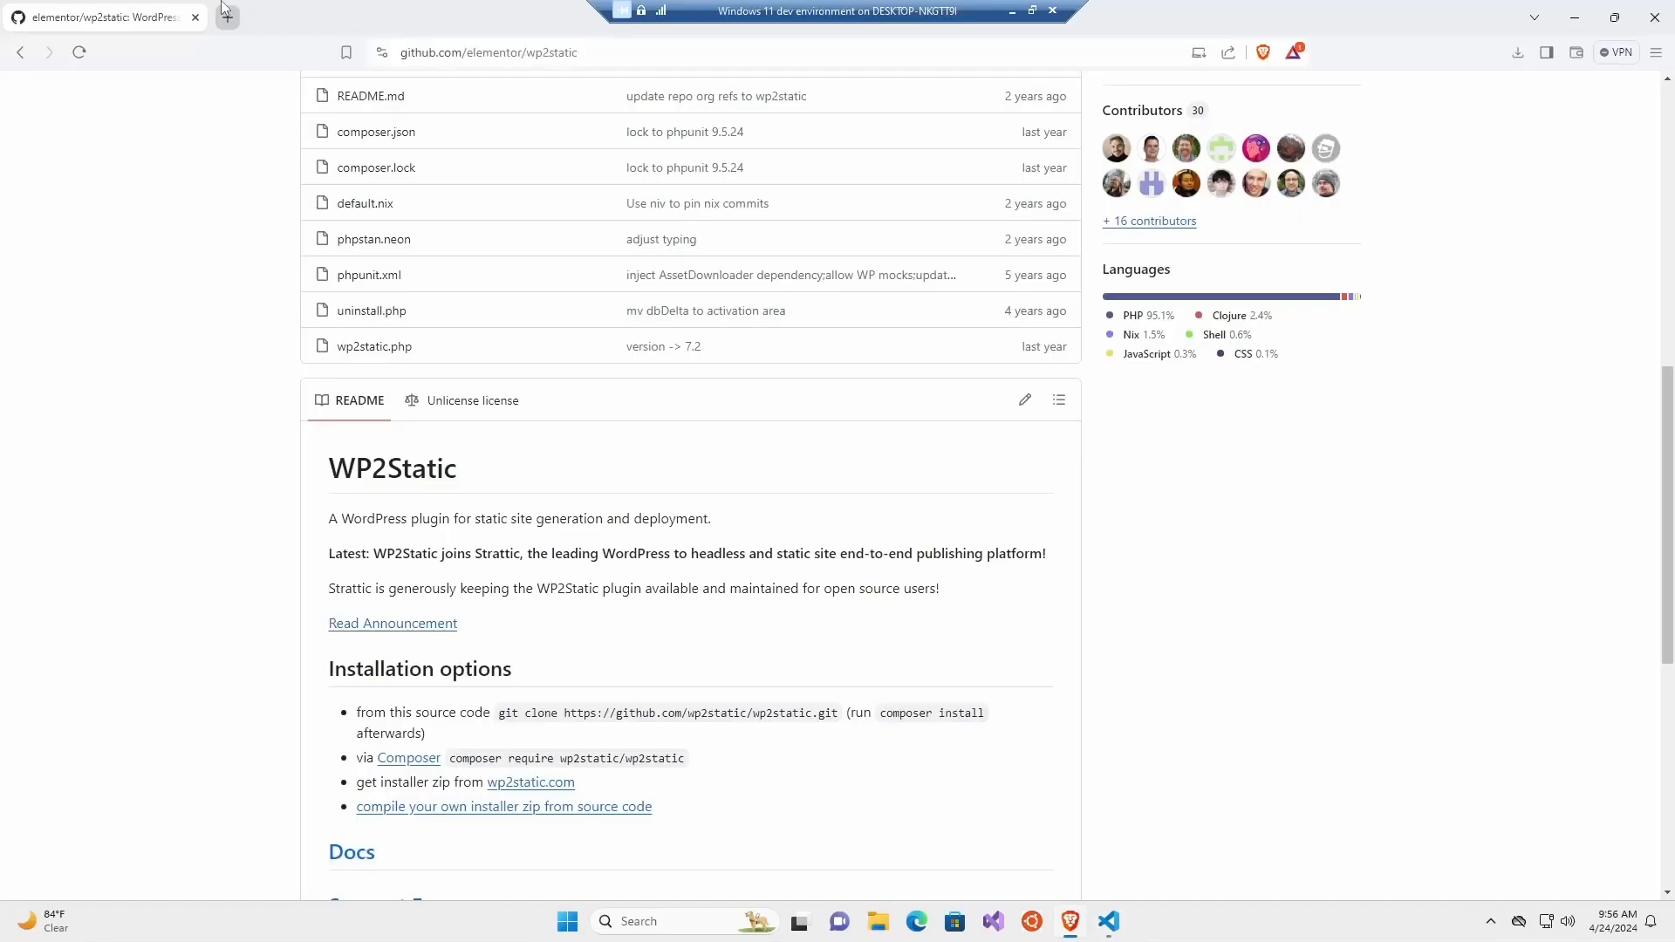
Search the web for 7zip, open 7-zip.org, and download the 7-Zip 23.01 Windows installer, replacing the existing 7z2301-arm64.exe in Downloads.
key("ctrl+t")
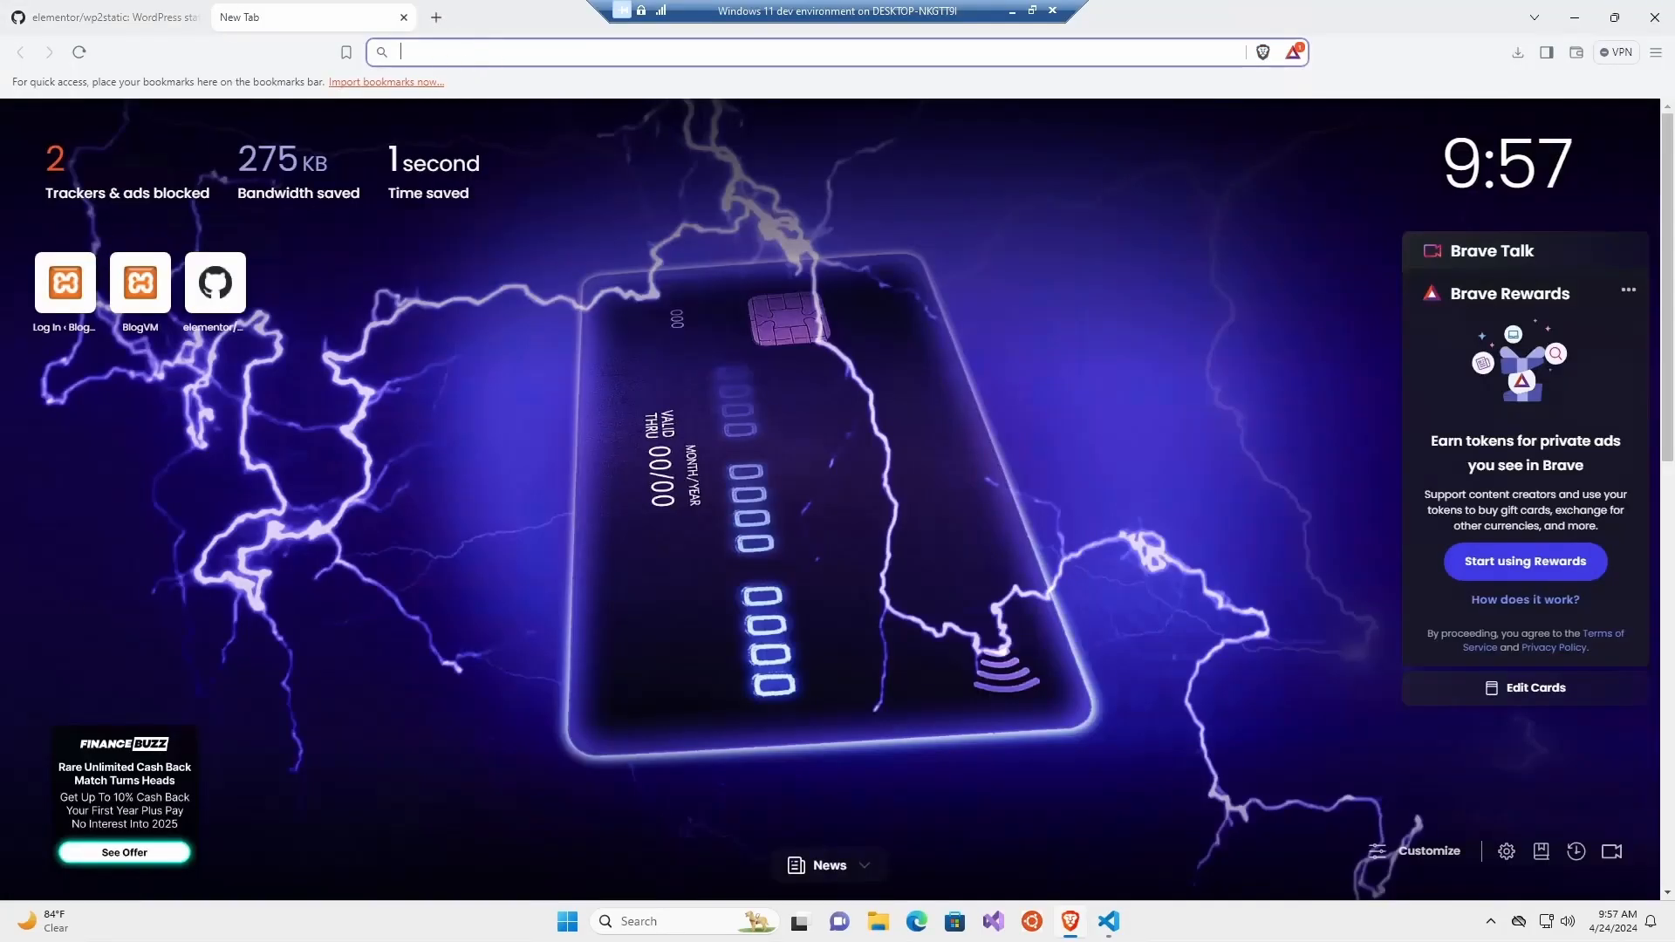
type("7zip")
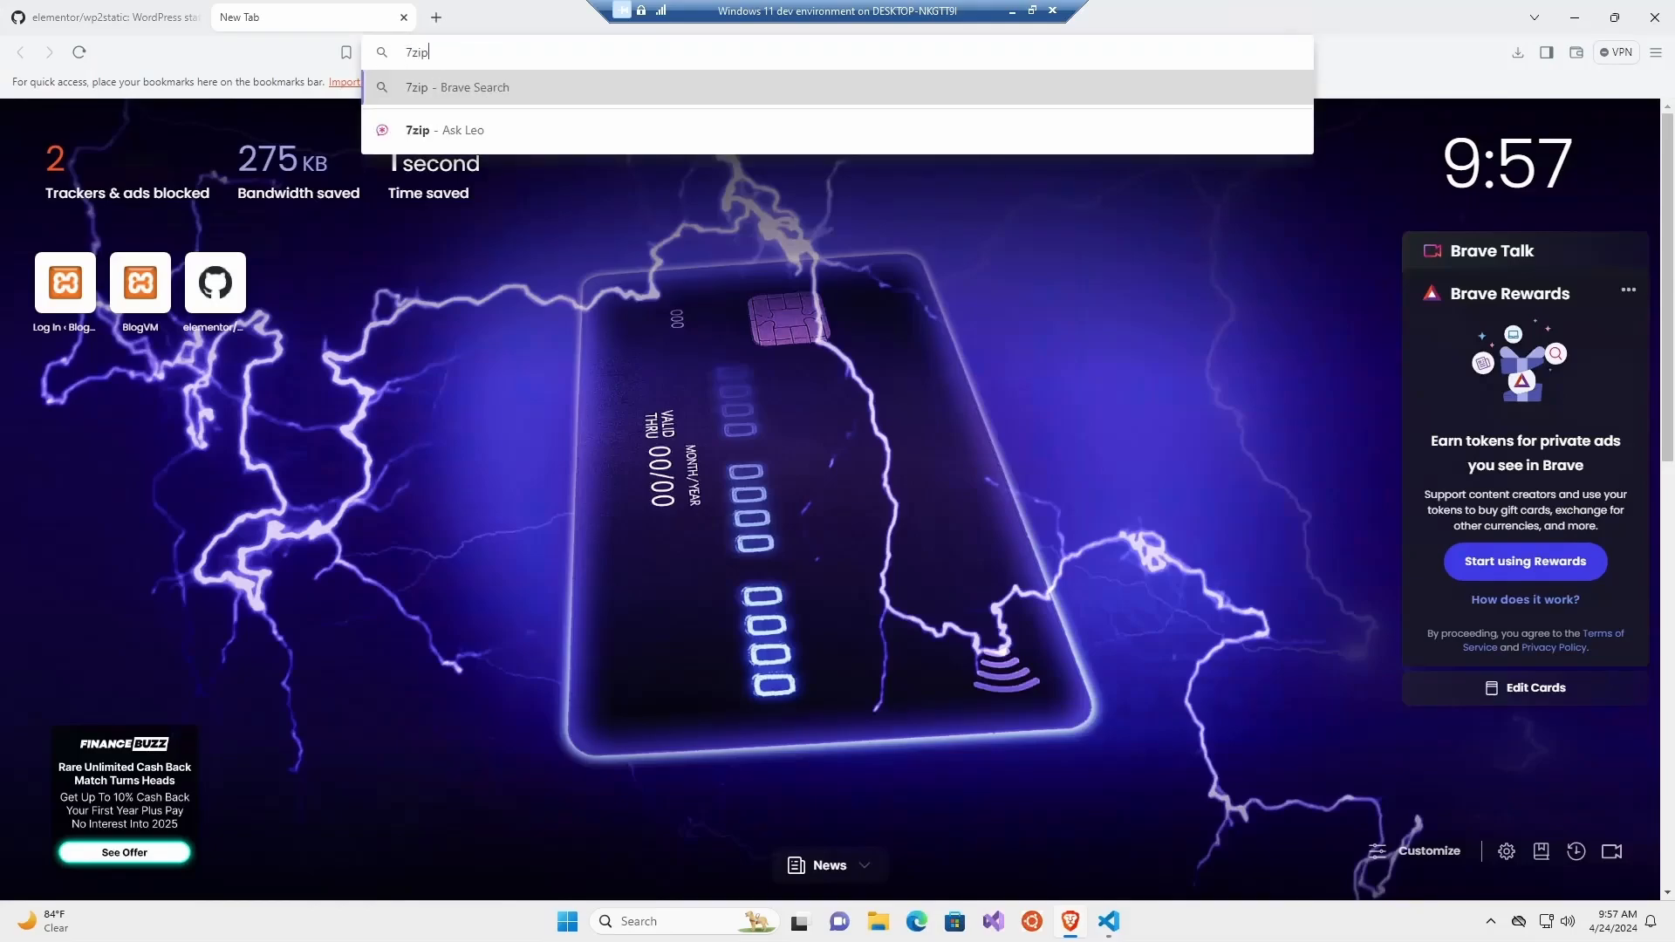
key("Return")
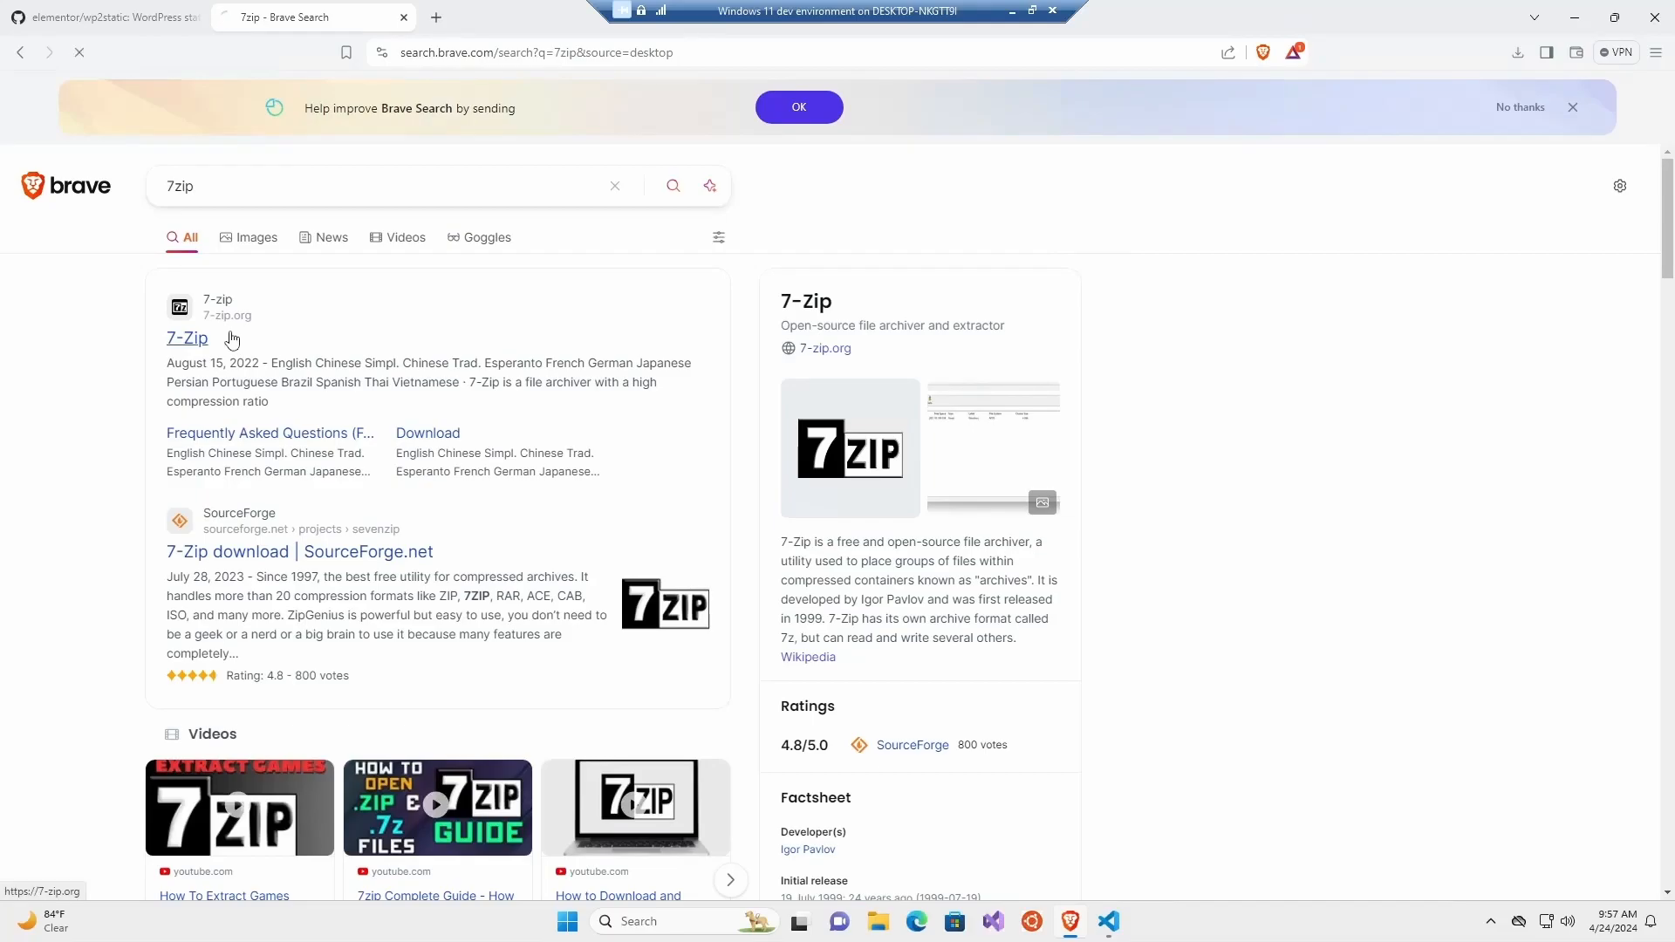
left_click(231, 339)
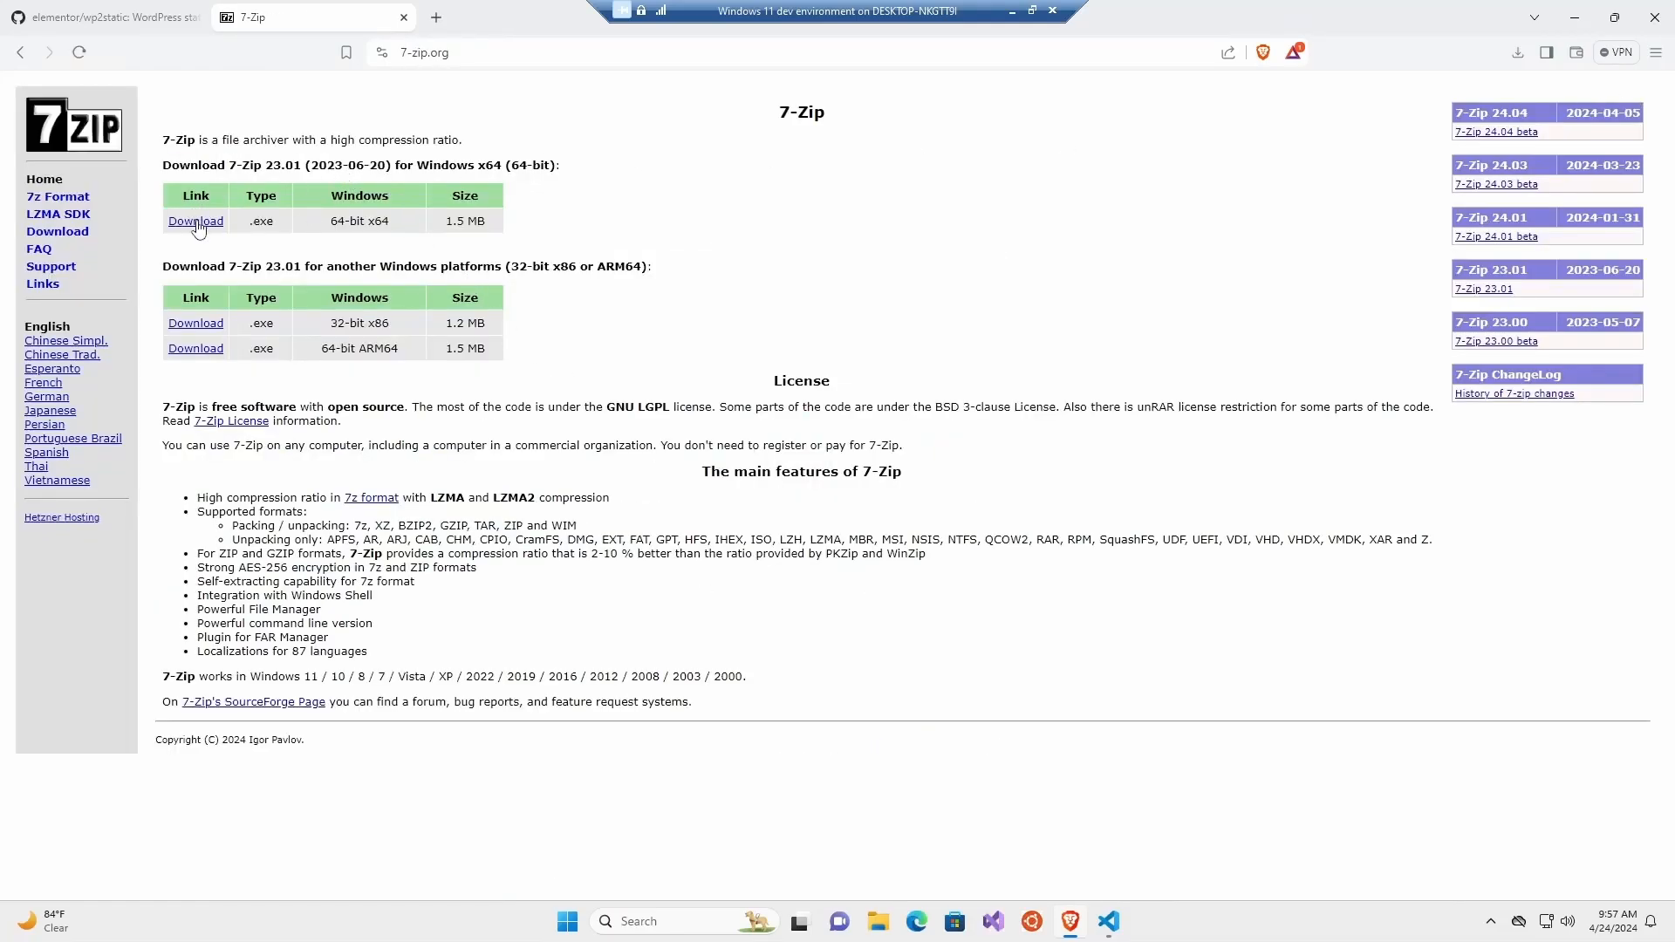
left_click(196, 348)
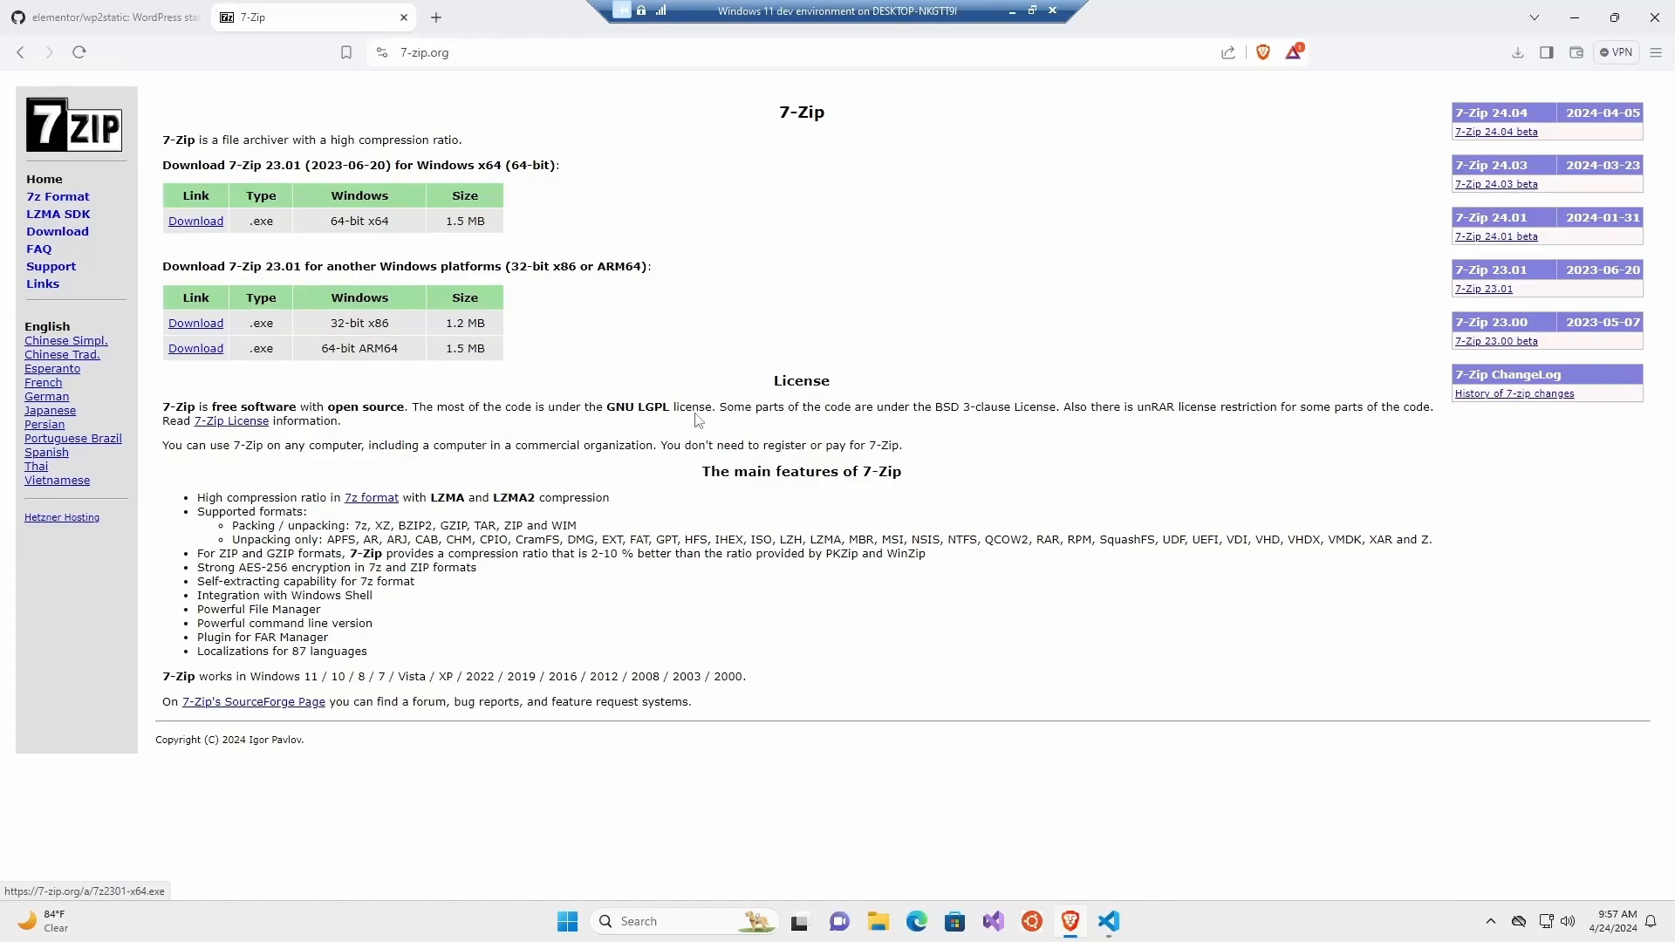
left_click(694, 557)
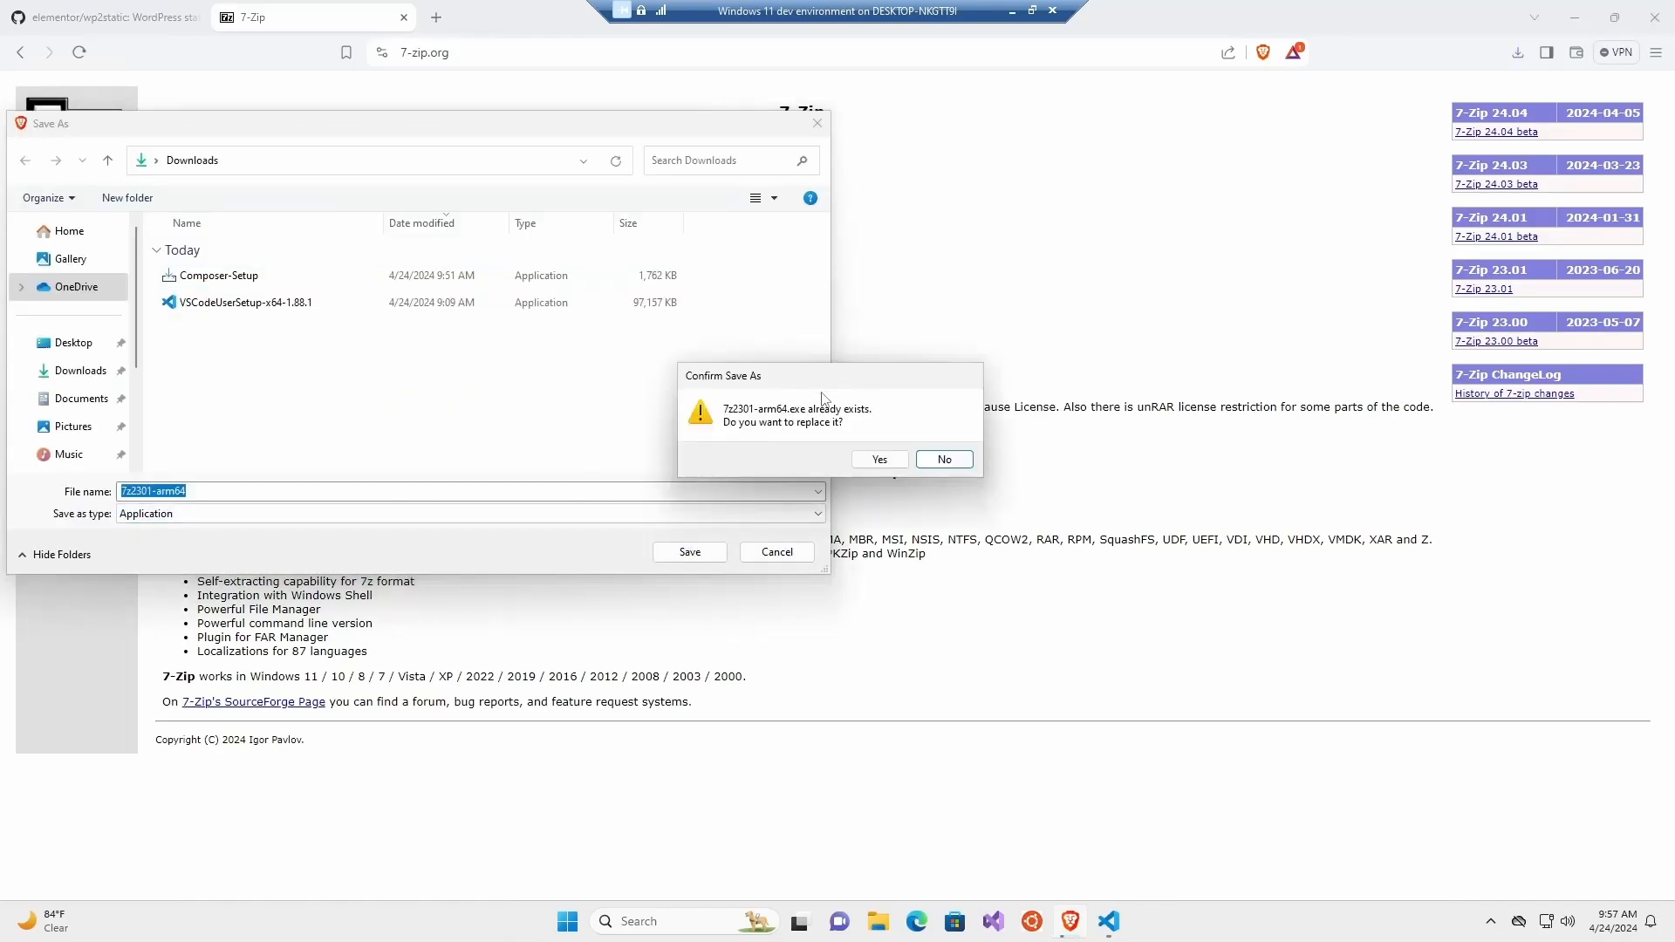
left_click(880, 462)
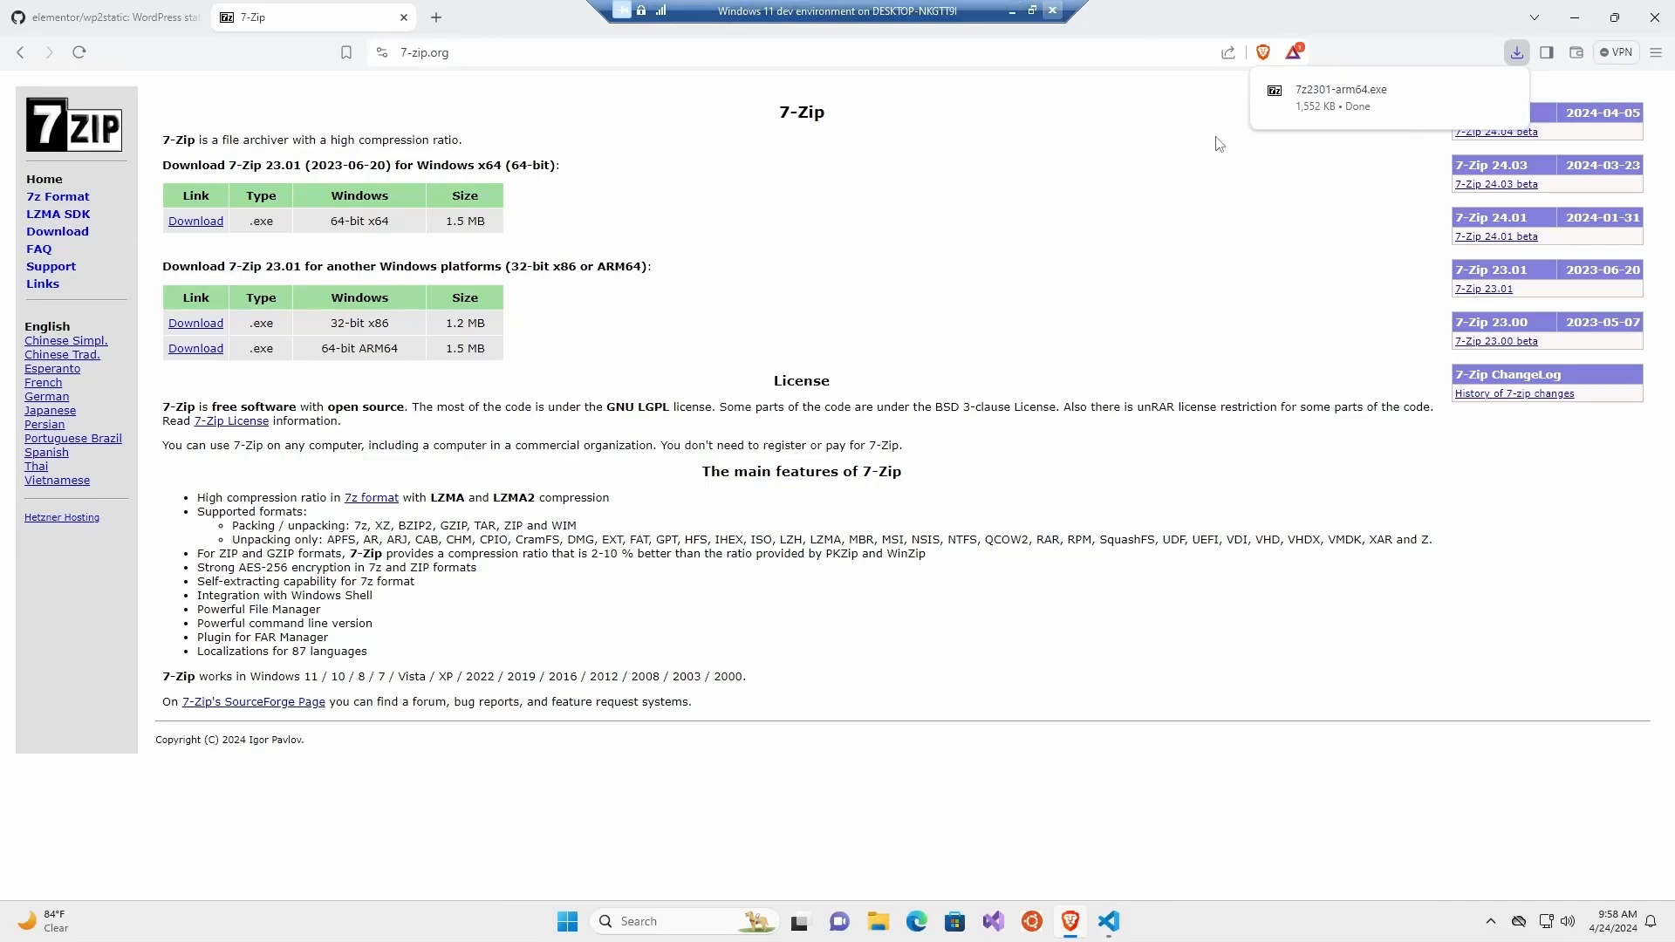
Run the downloaded 7-Zip installer with administrator permission, install it to C:\Program Files\7-Zip\, and close the setup.
left_click(1368, 101)
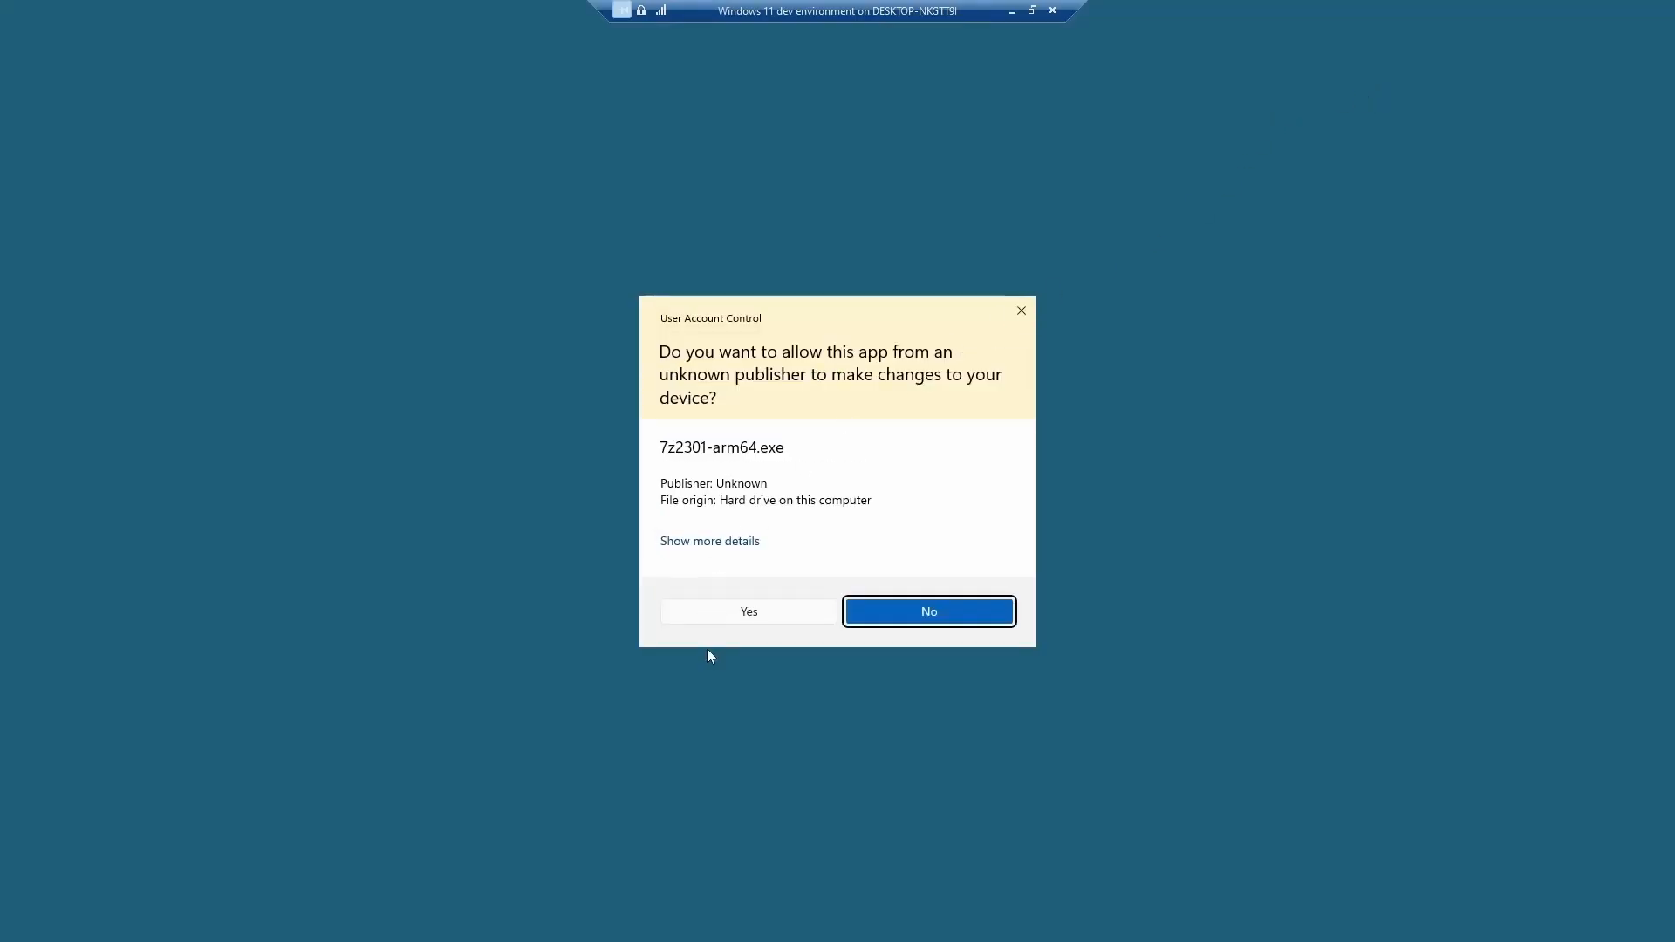
left_click(736, 621)
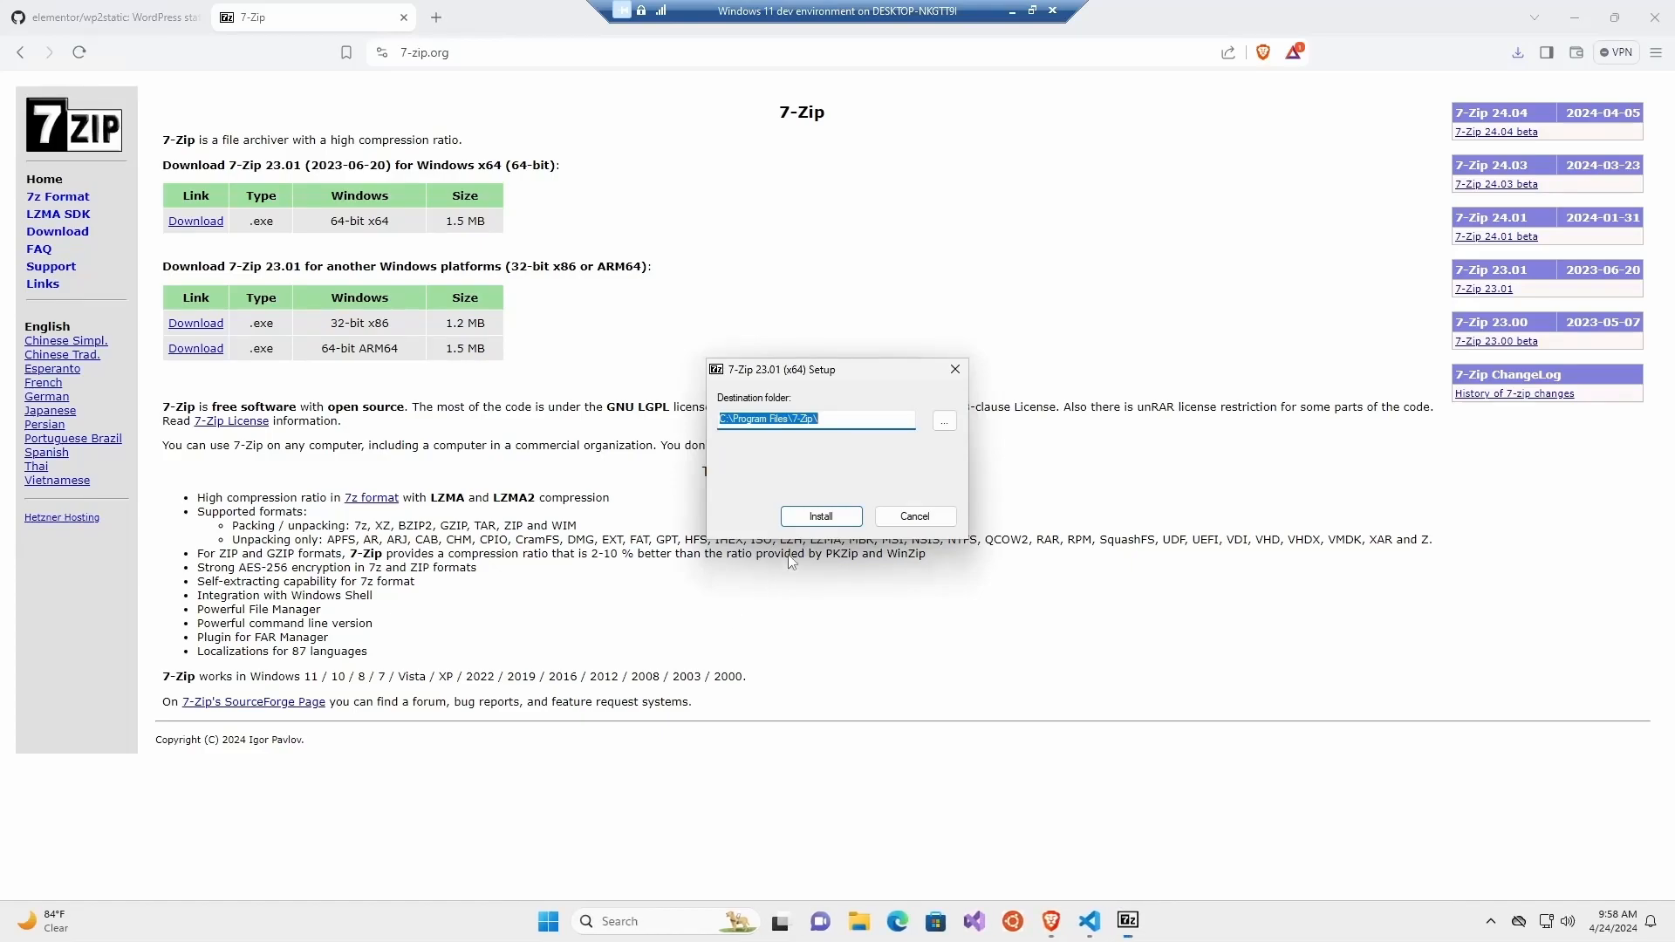
left_click(821, 517)
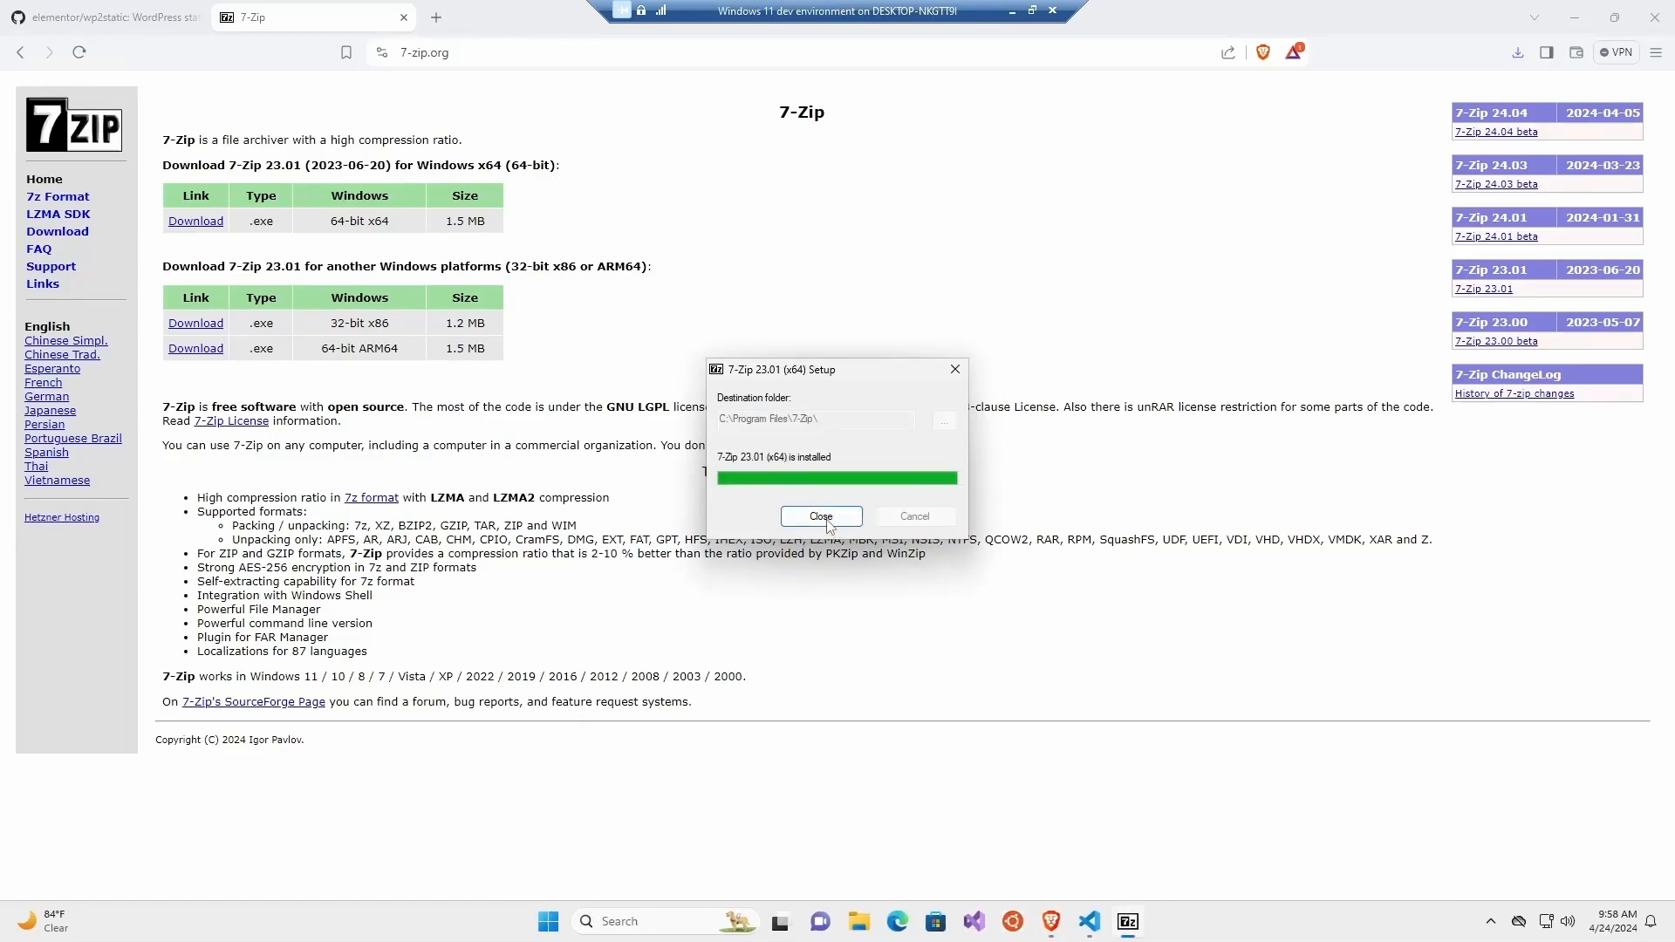
left_click(825, 517)
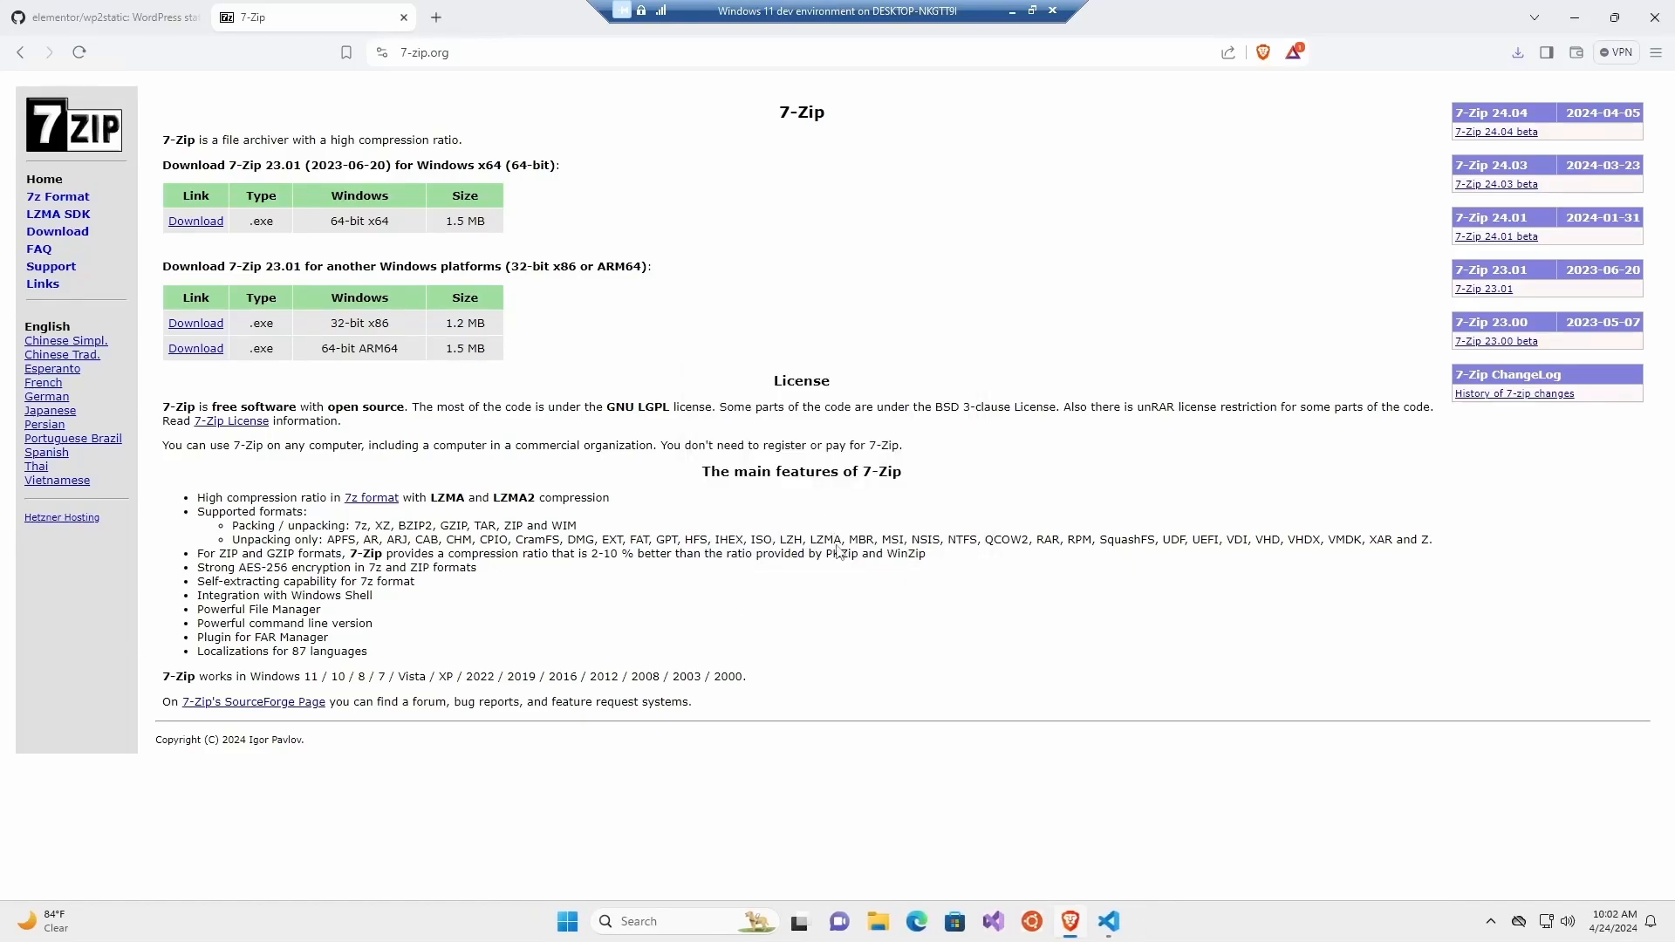
Minimize the browser, find the system environment variables settings through Windows search, and open the Environment Variables dialog.
left_click(1575, 18)
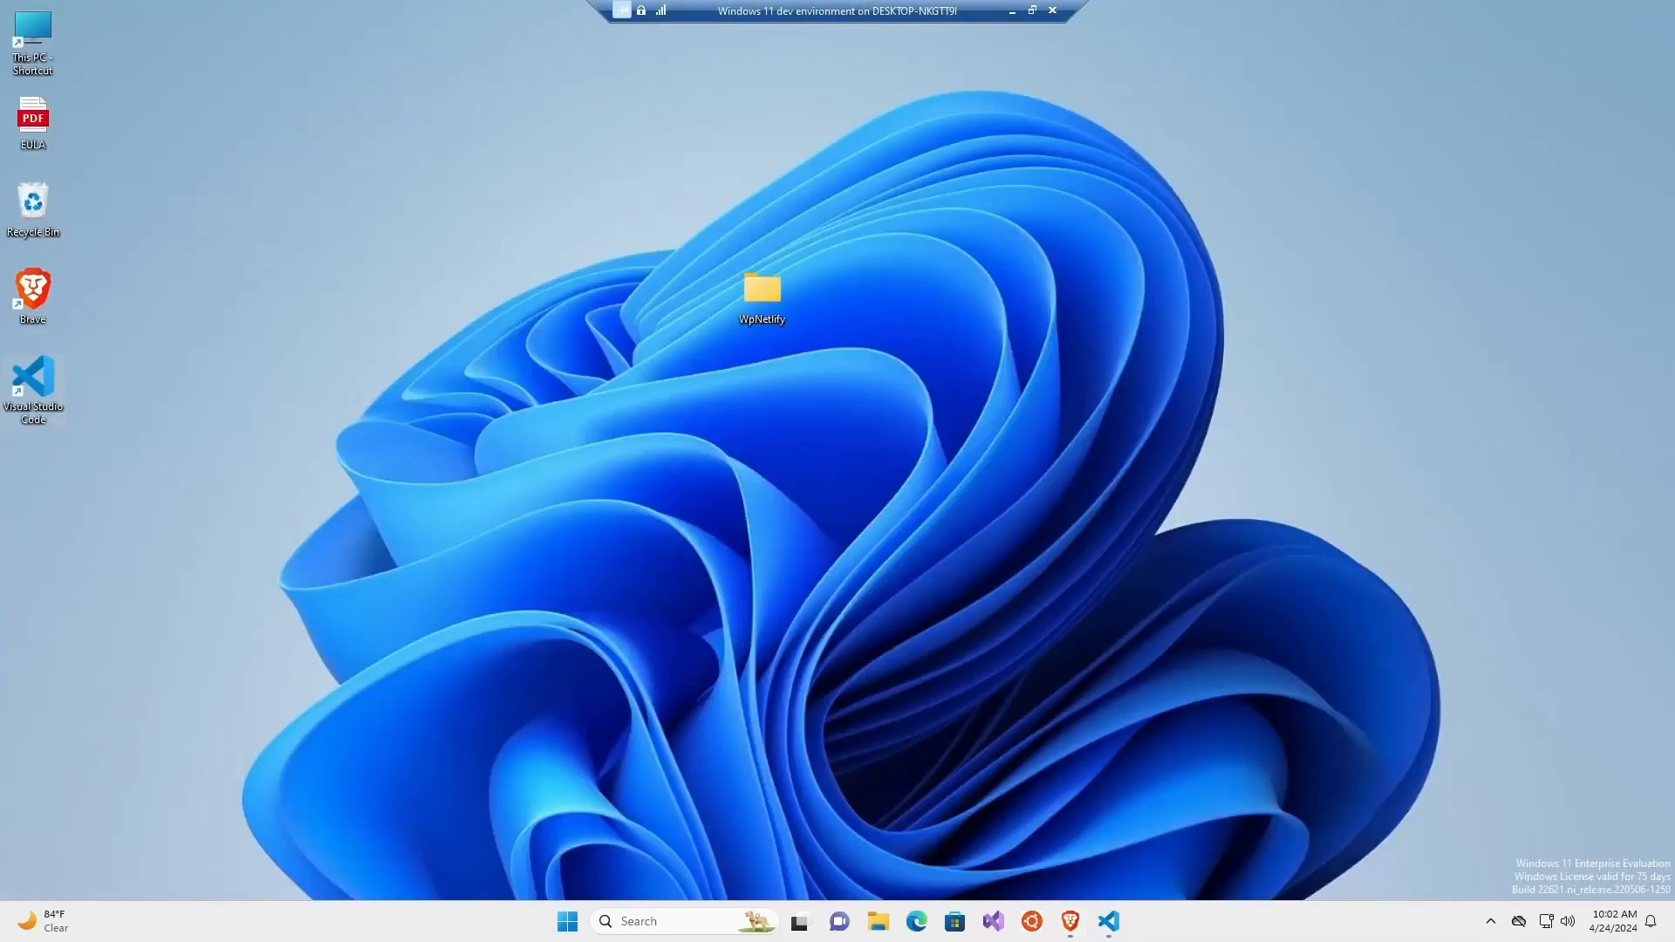
left_click(674, 923)
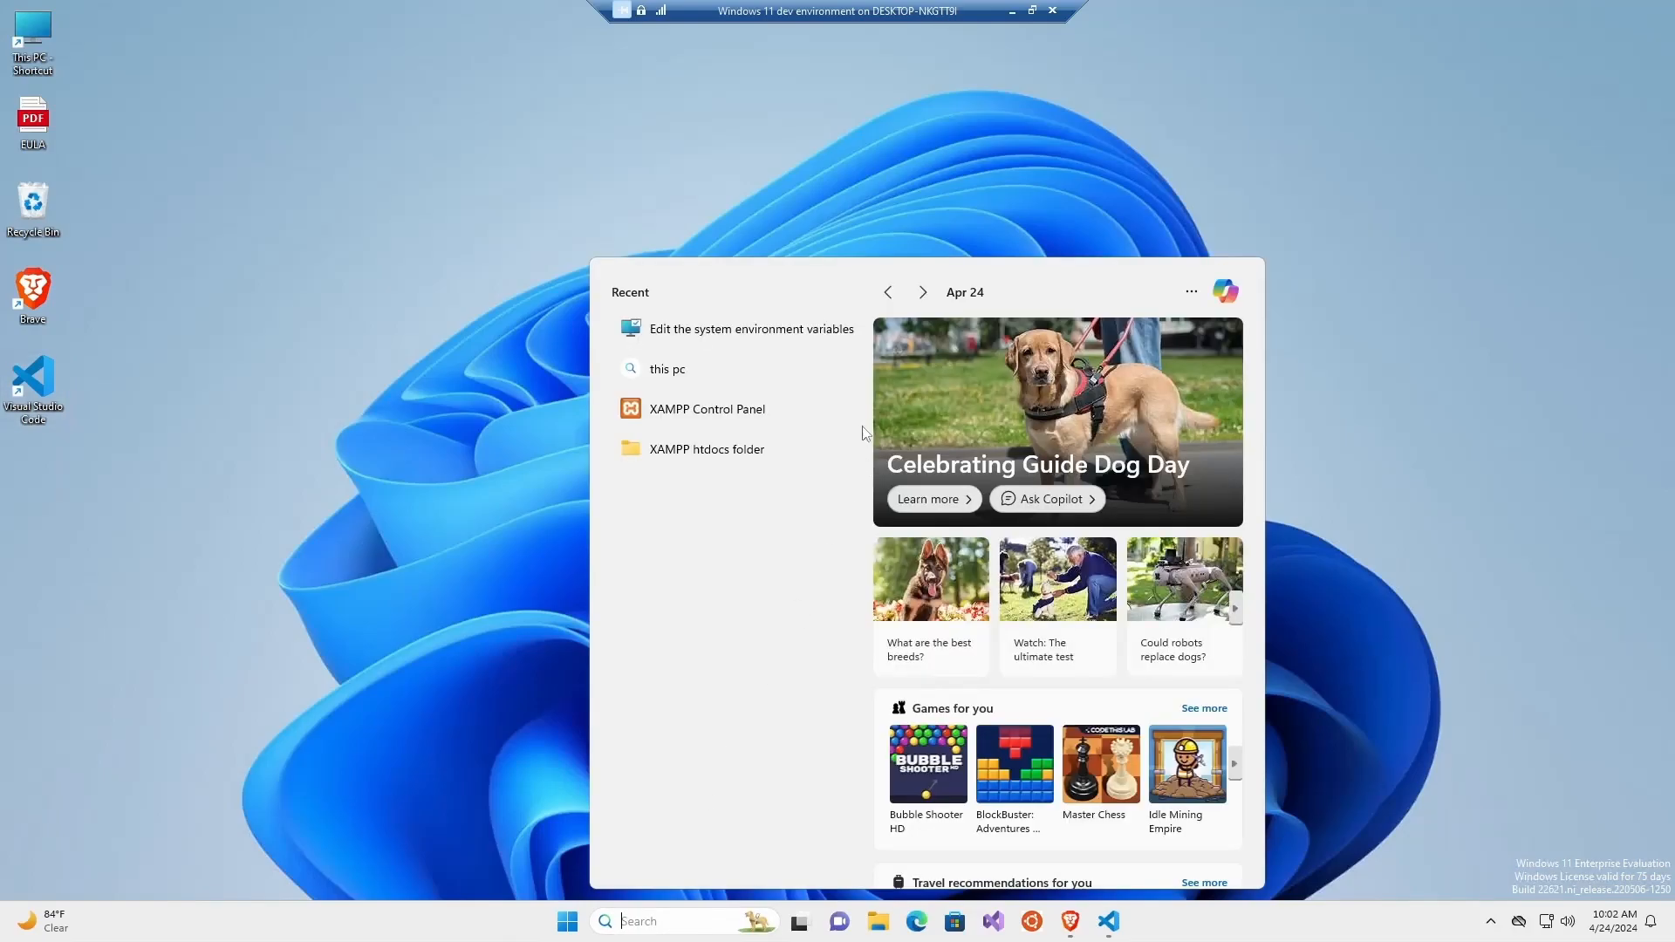
type("environment variable")
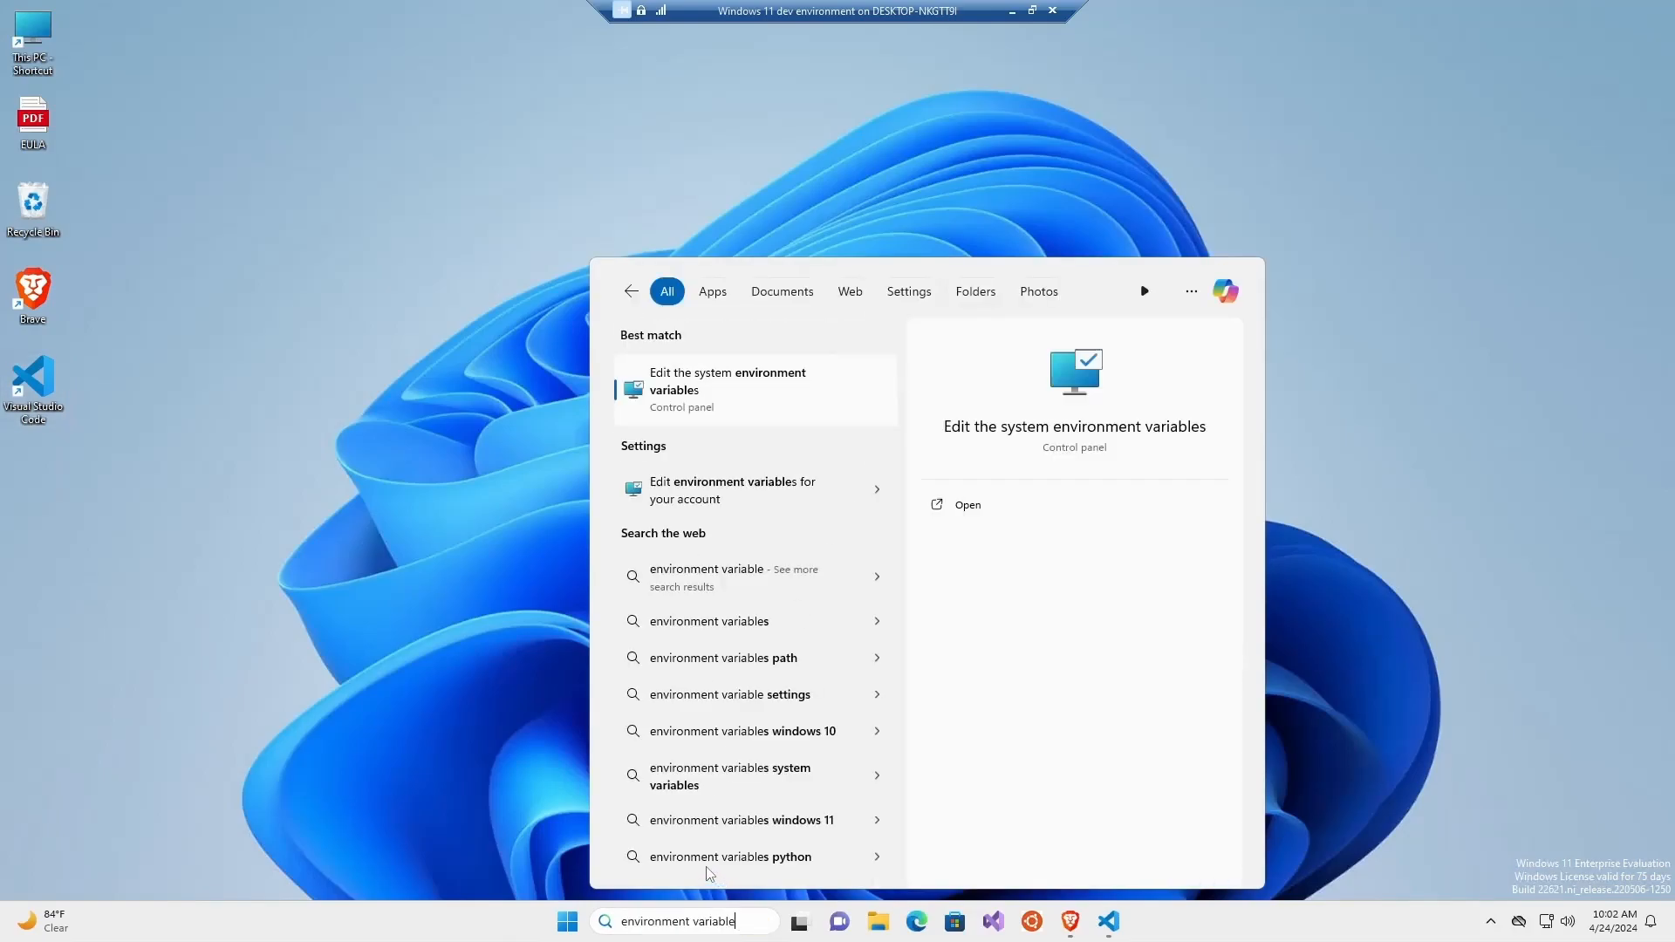
left_click(680, 397)
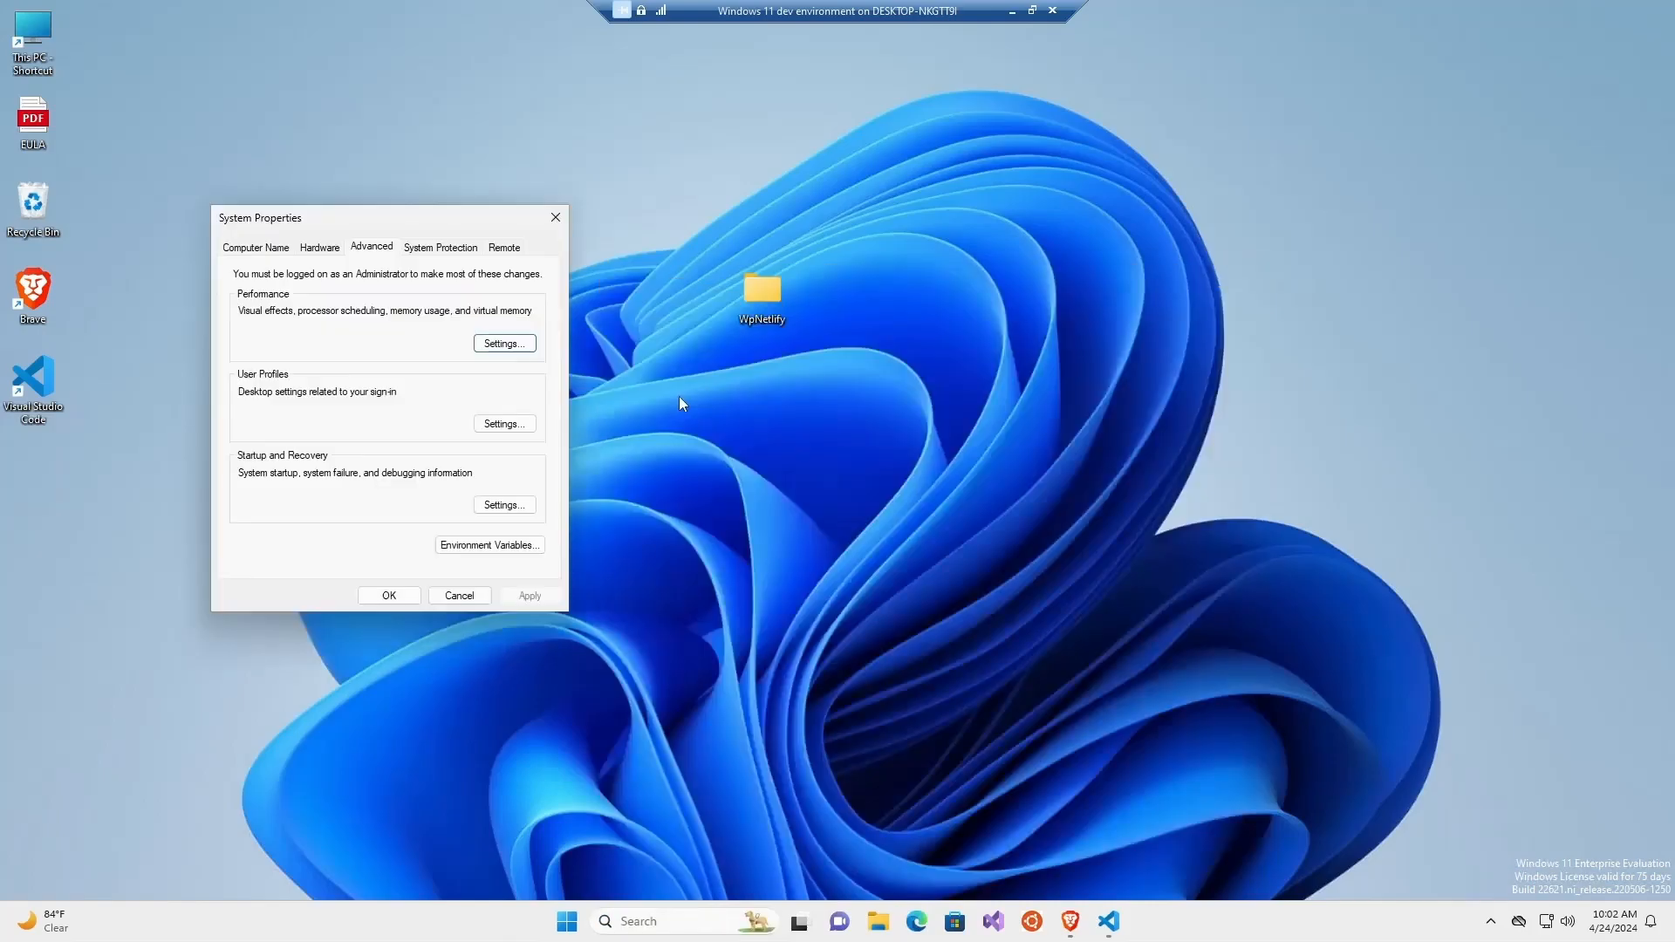
left_click(499, 548)
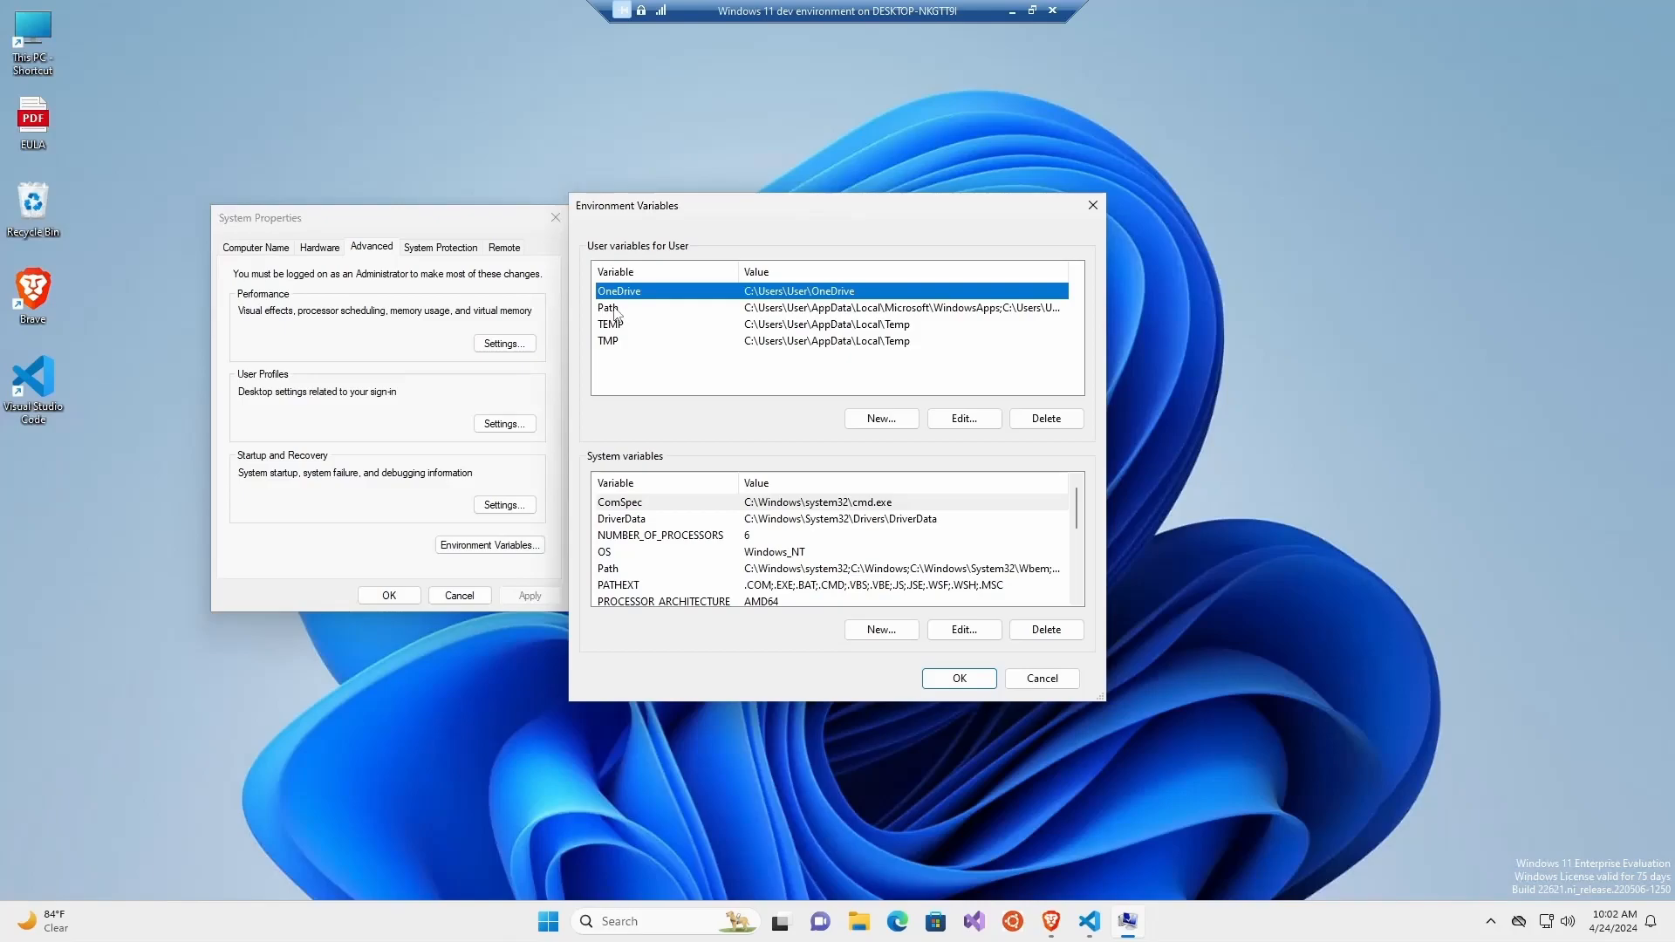
Add C:\Program Files\7-Zip as a new entry in the user Path variable and confirm all open system dialogs.
left_click(615, 310)
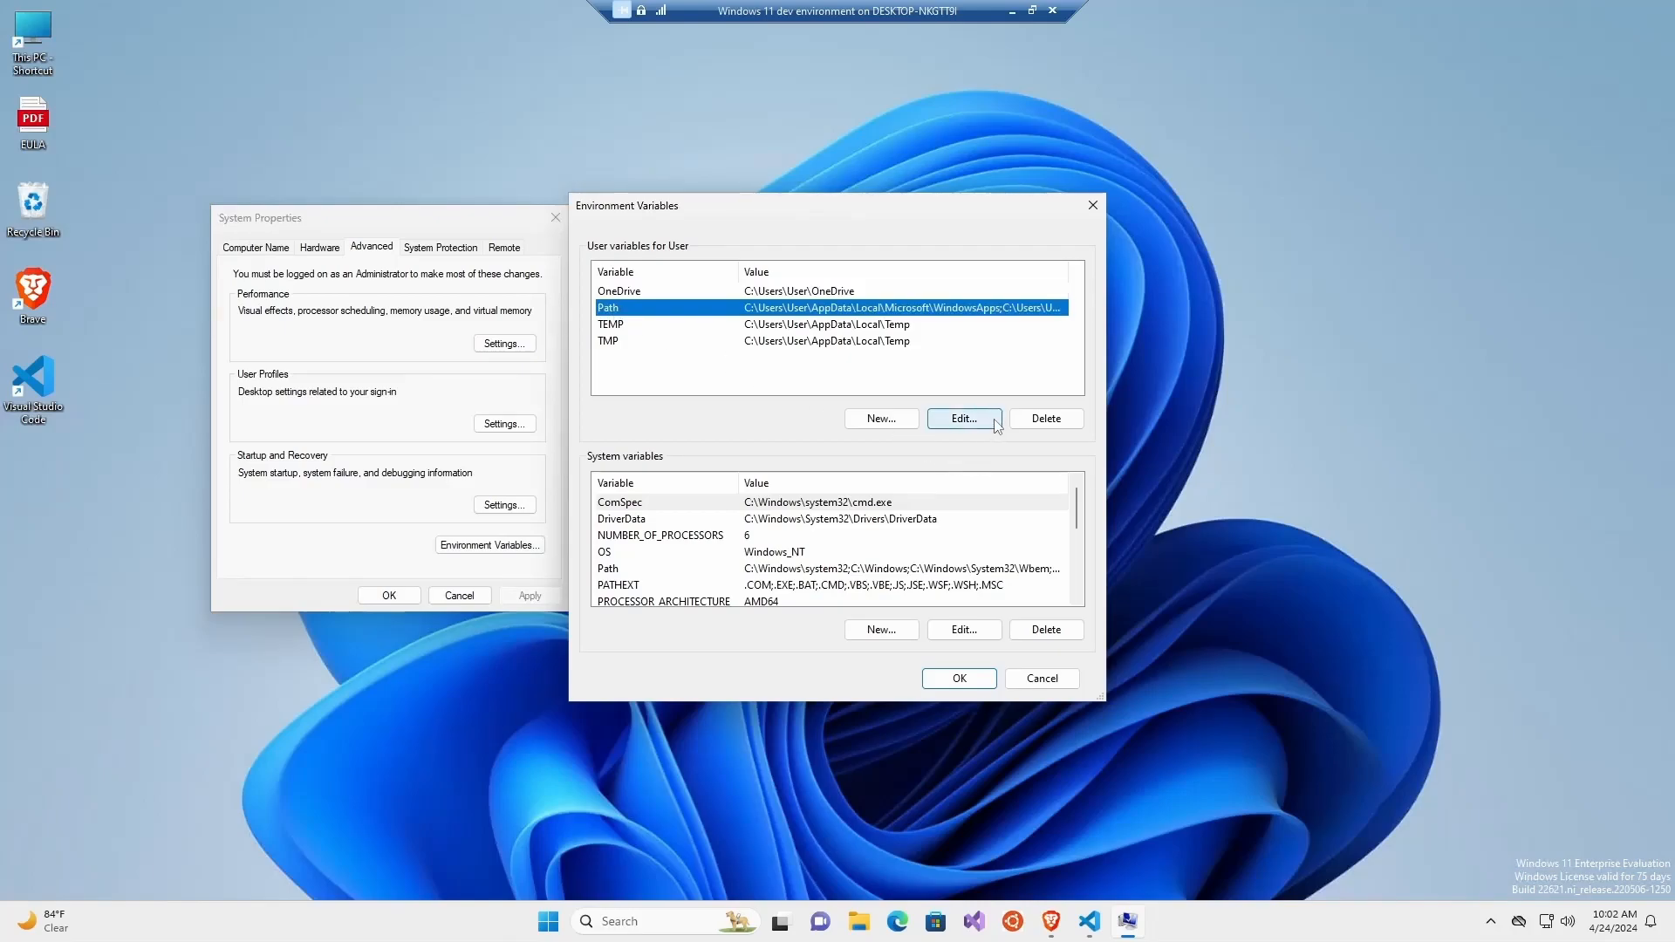
left_click(964, 419)
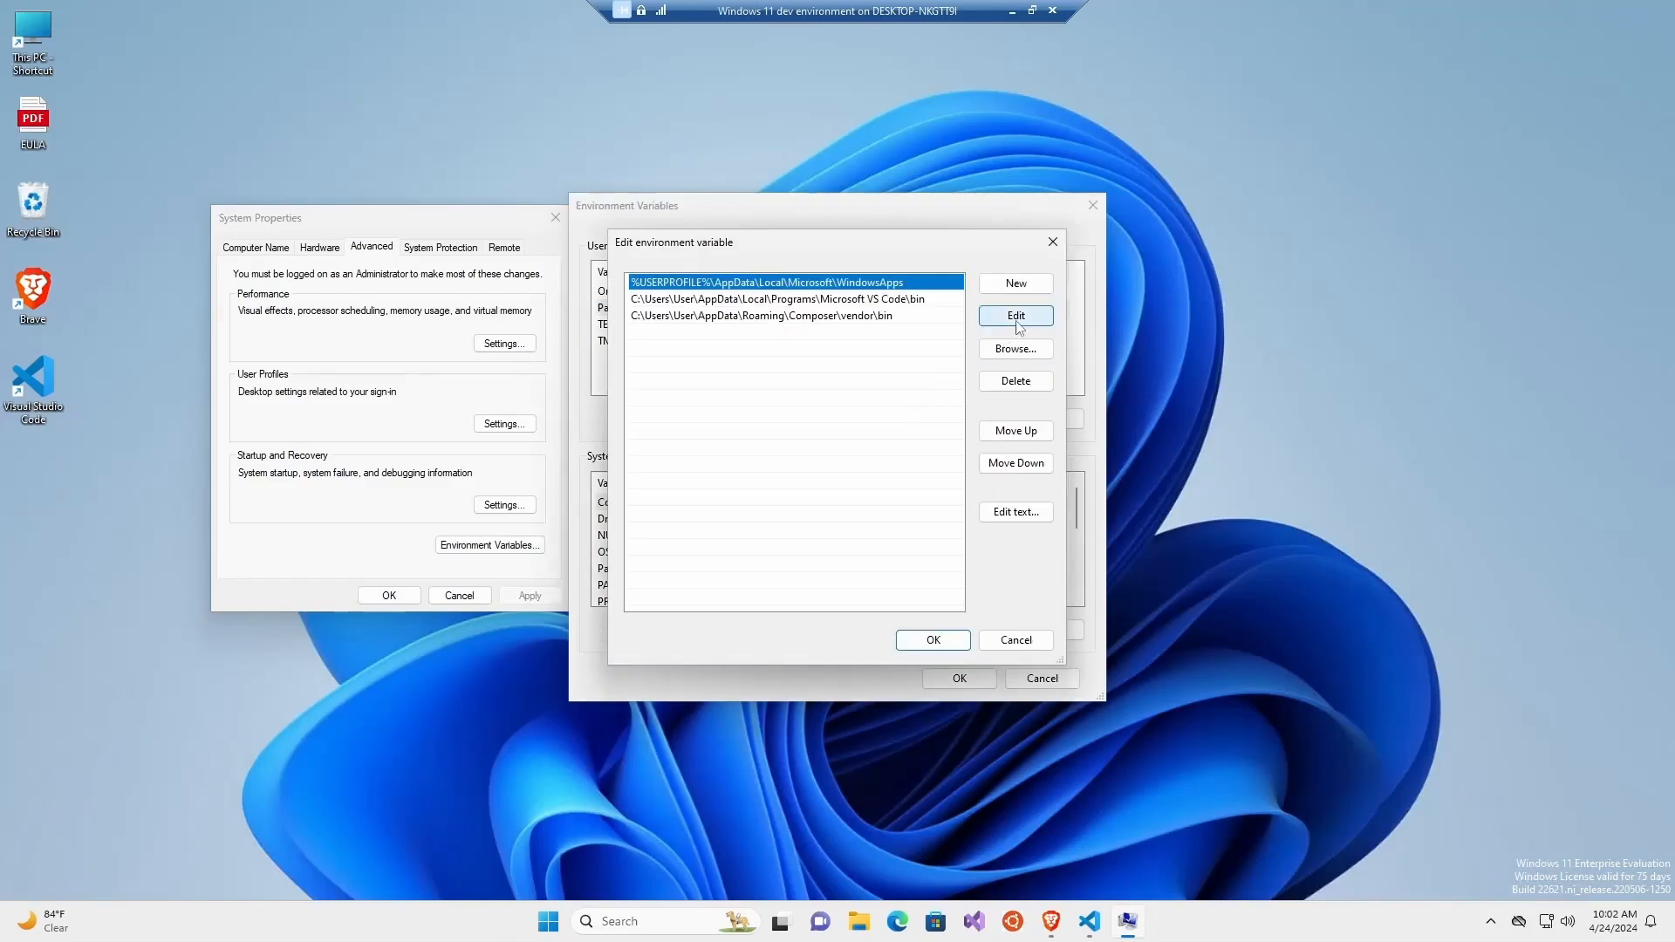
left_click(1019, 287)
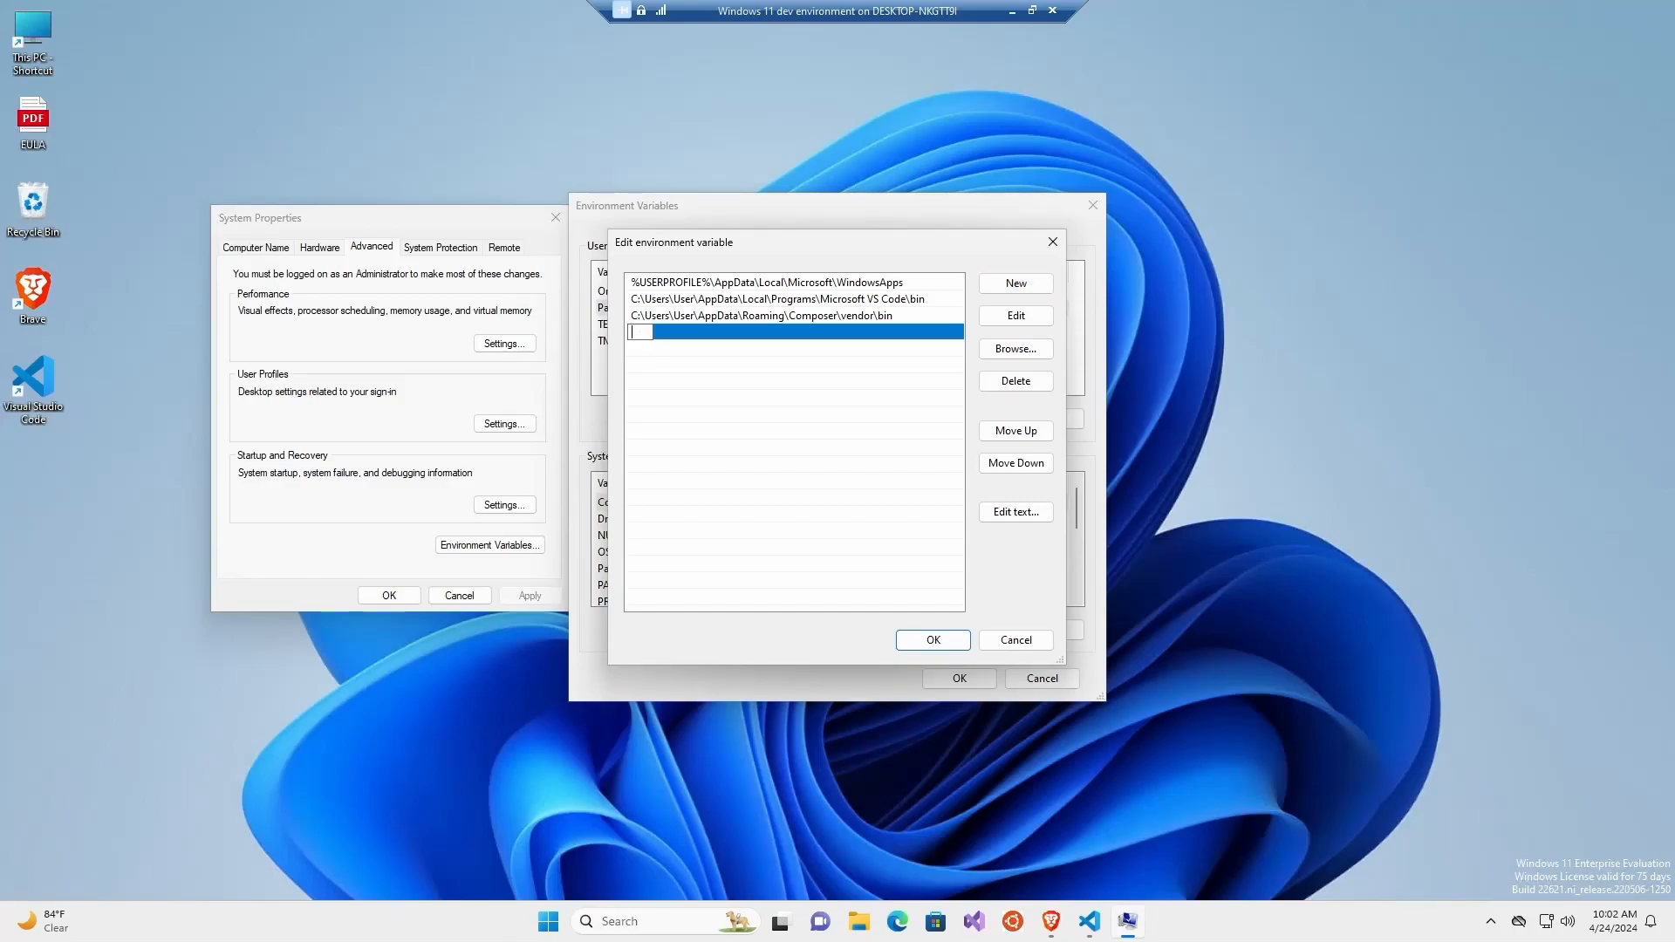
type("C:\\Program Files\\7-Zip")
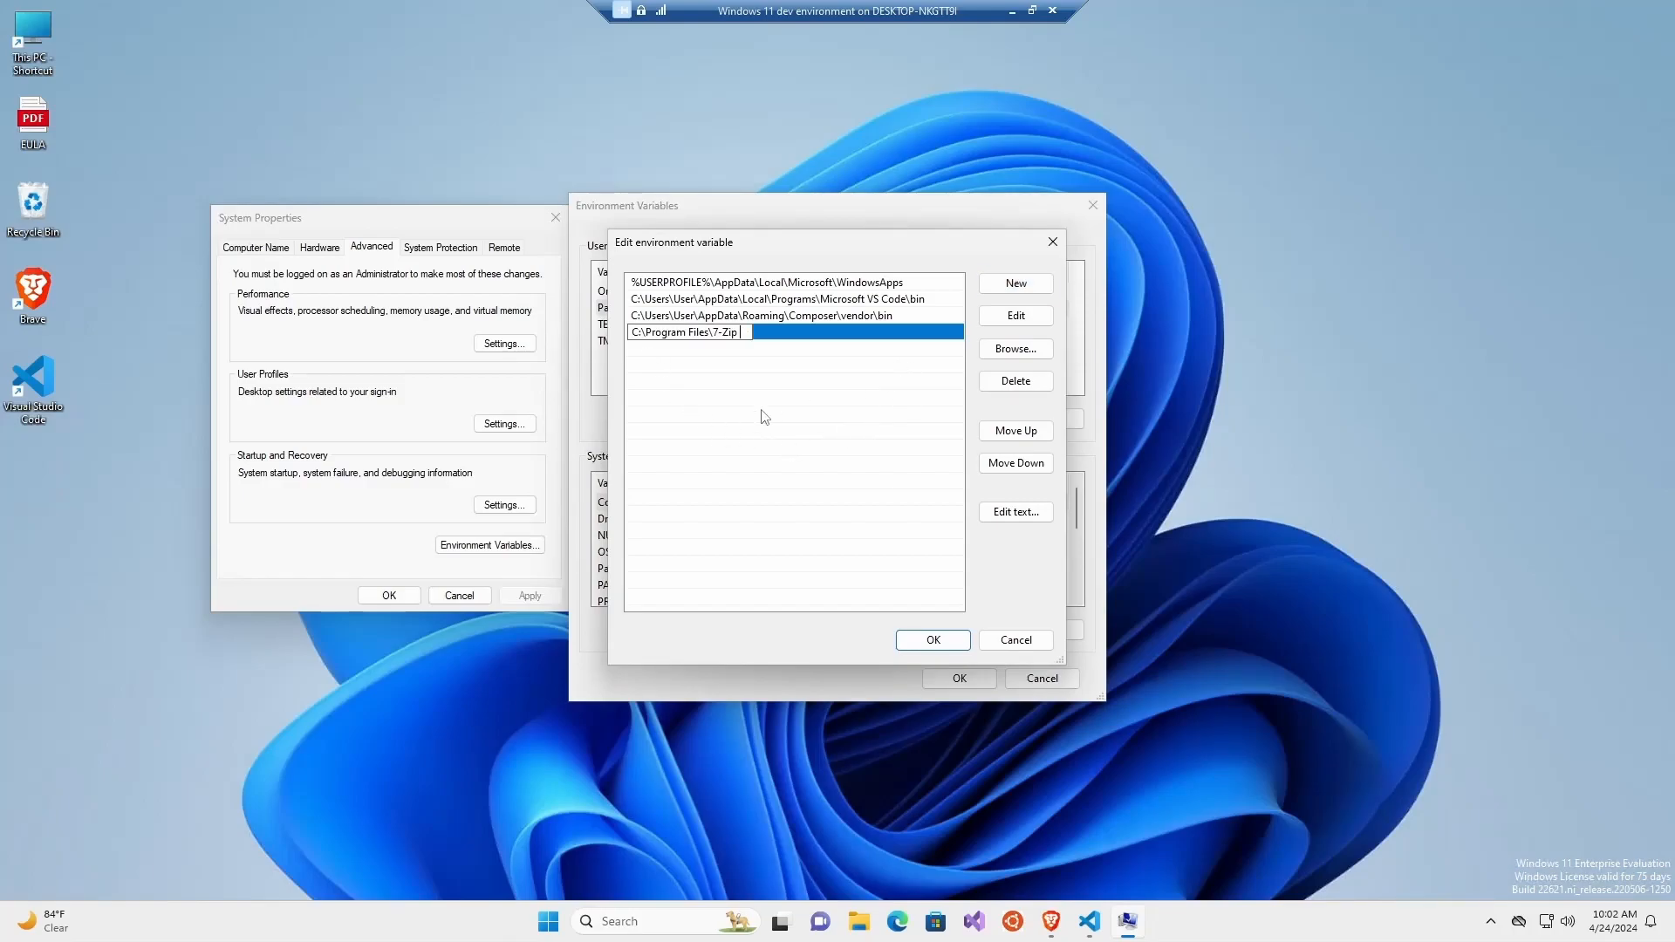
left_click(945, 648)
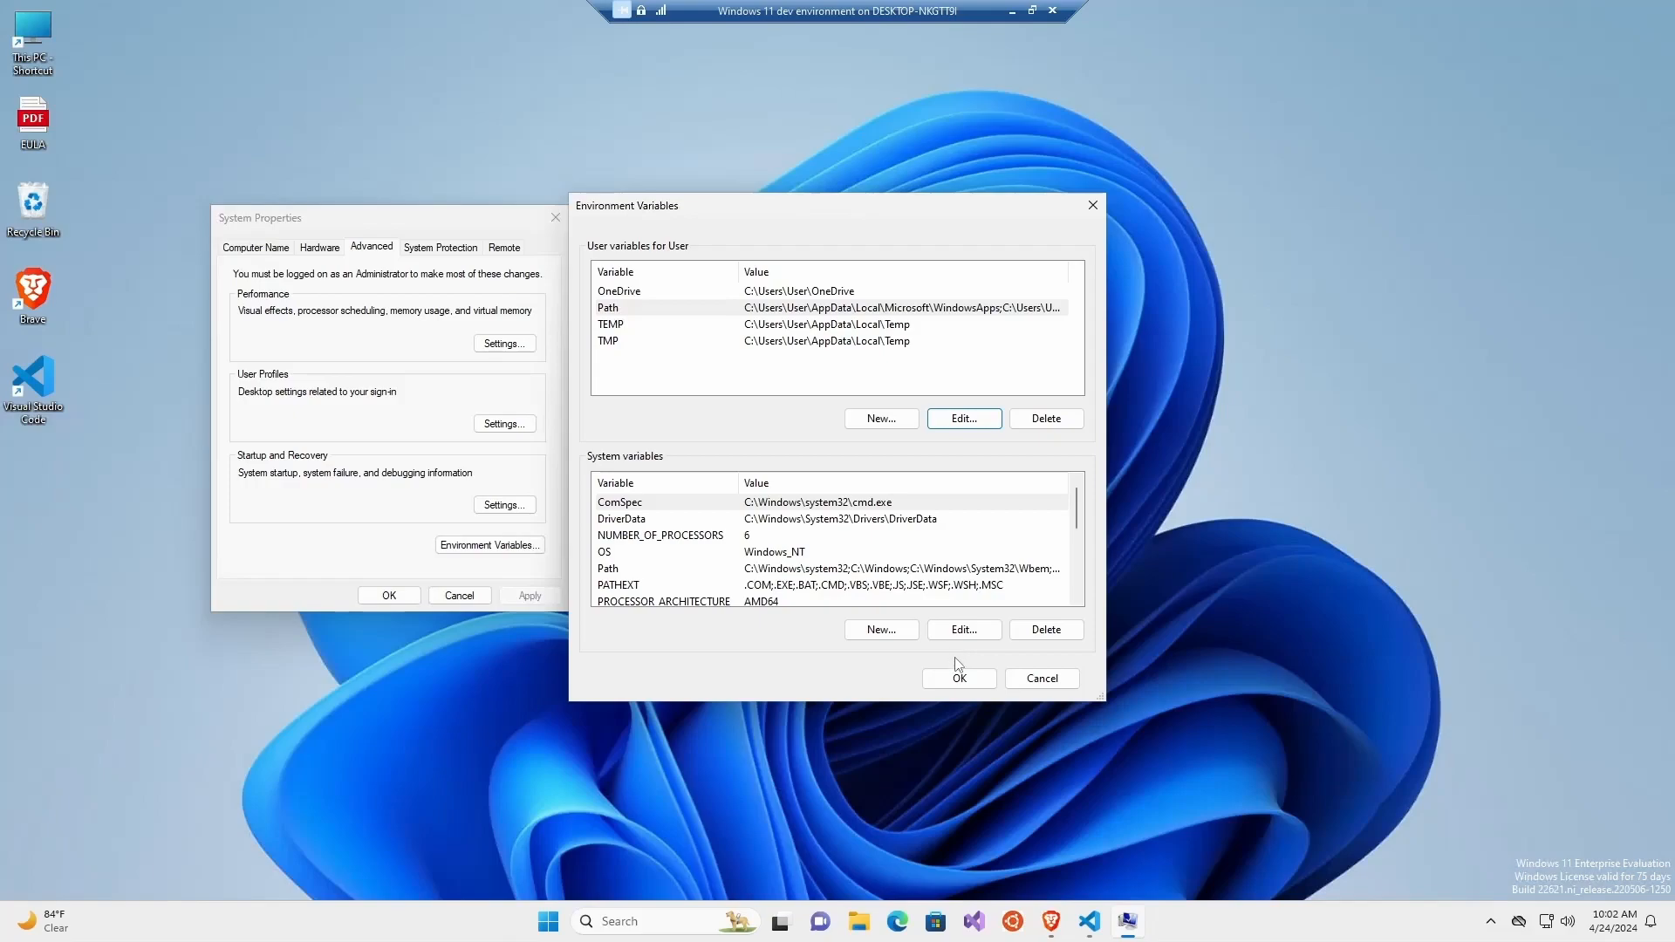
left_click(958, 678)
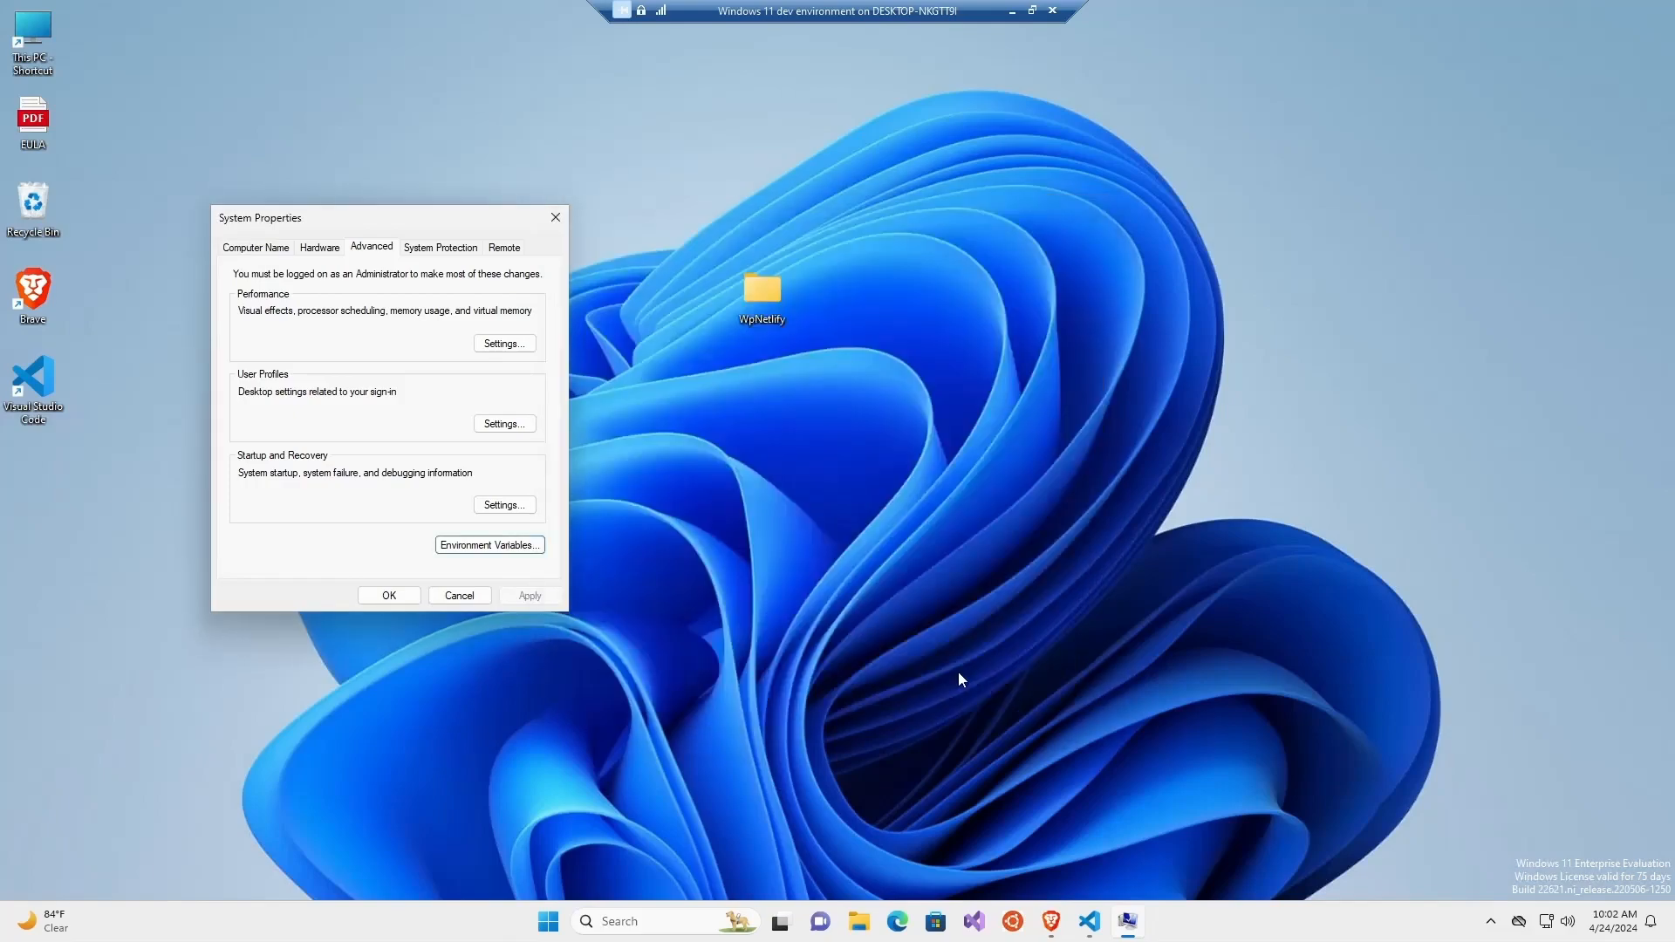
left_click(385, 595)
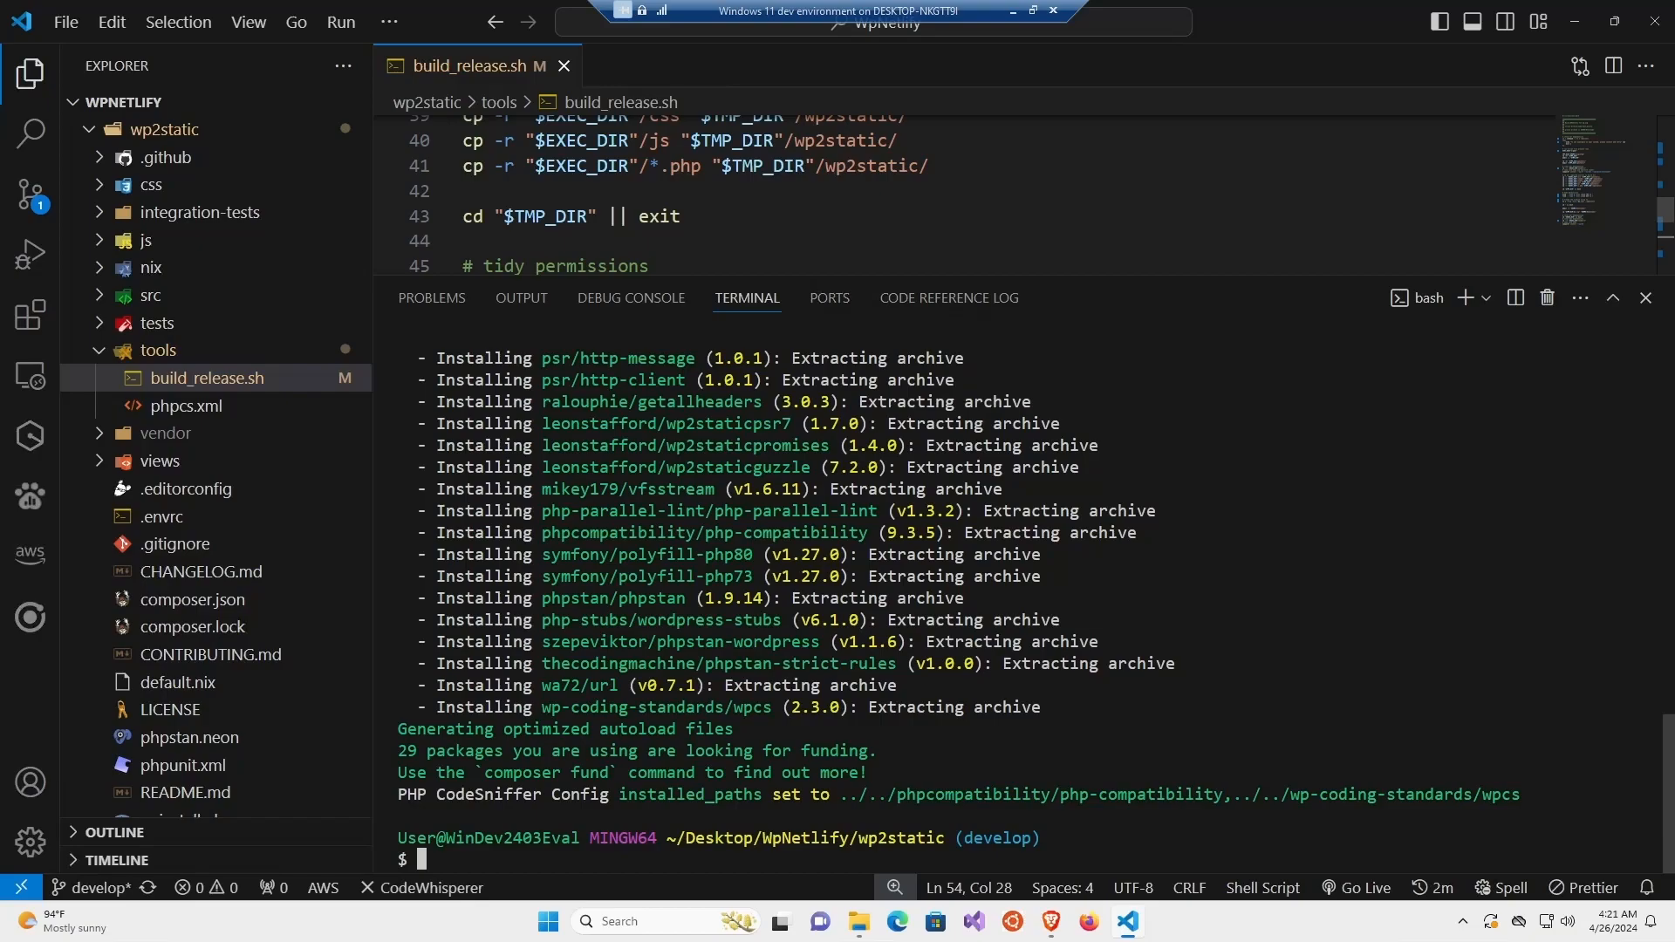
Run tools/build_release.sh wp2static in the terminal and check the Downloads folder for the generated zip.
type("tools/build_release")
key("Tab")
type("wp2static")
key("Return")
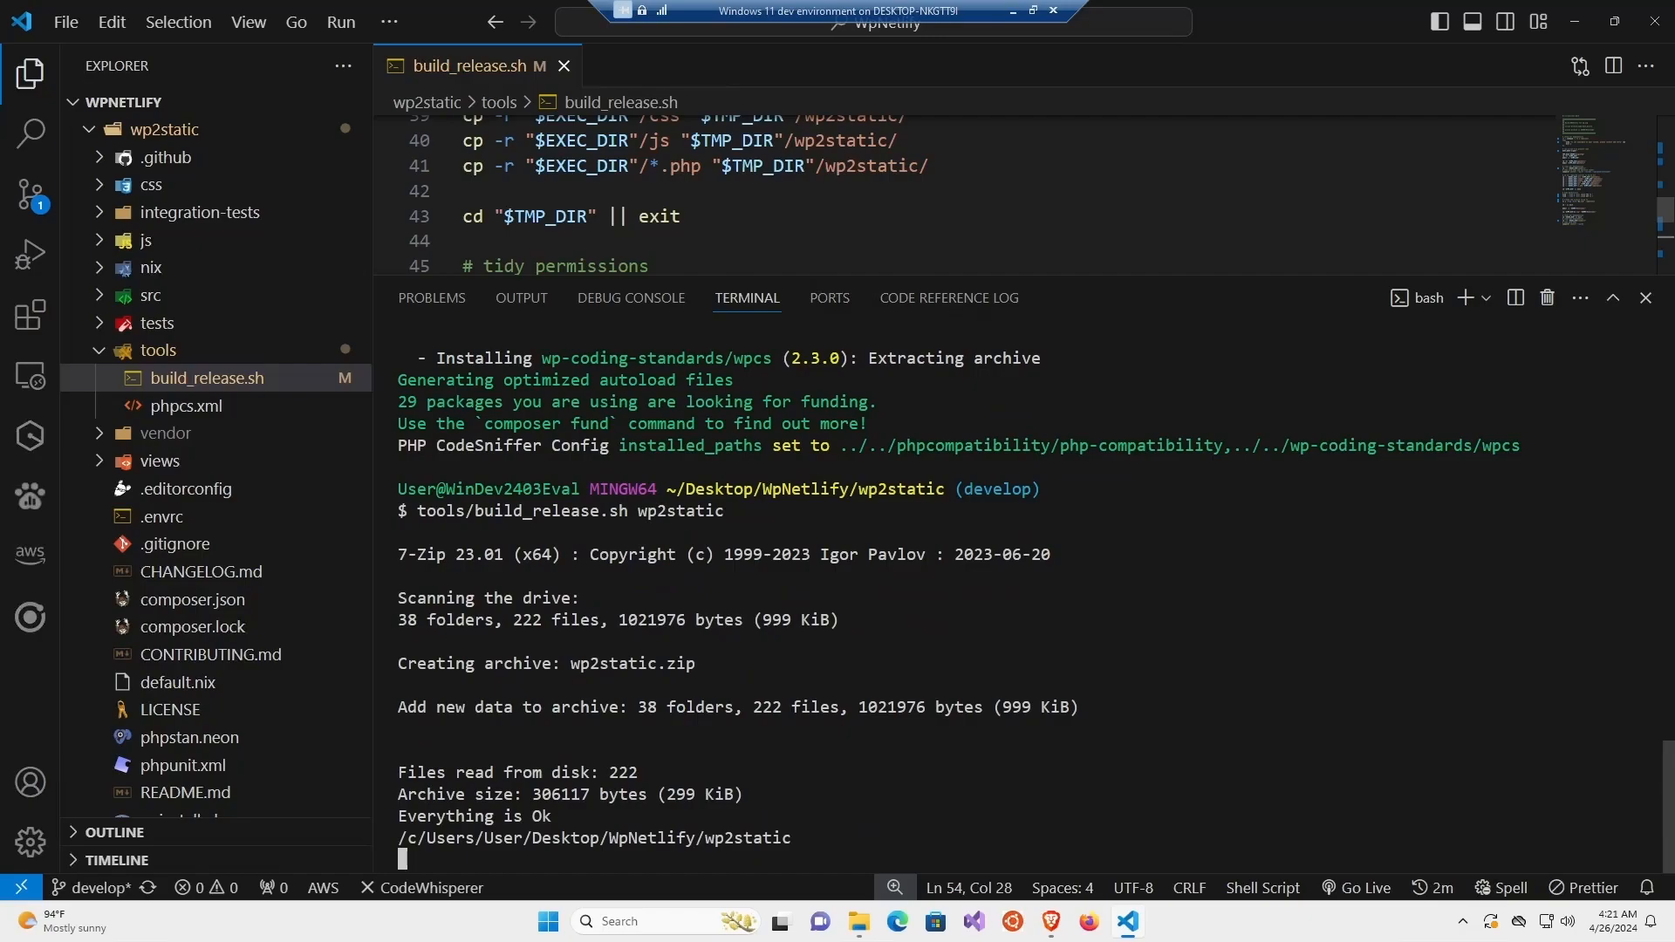
left_click(868, 930)
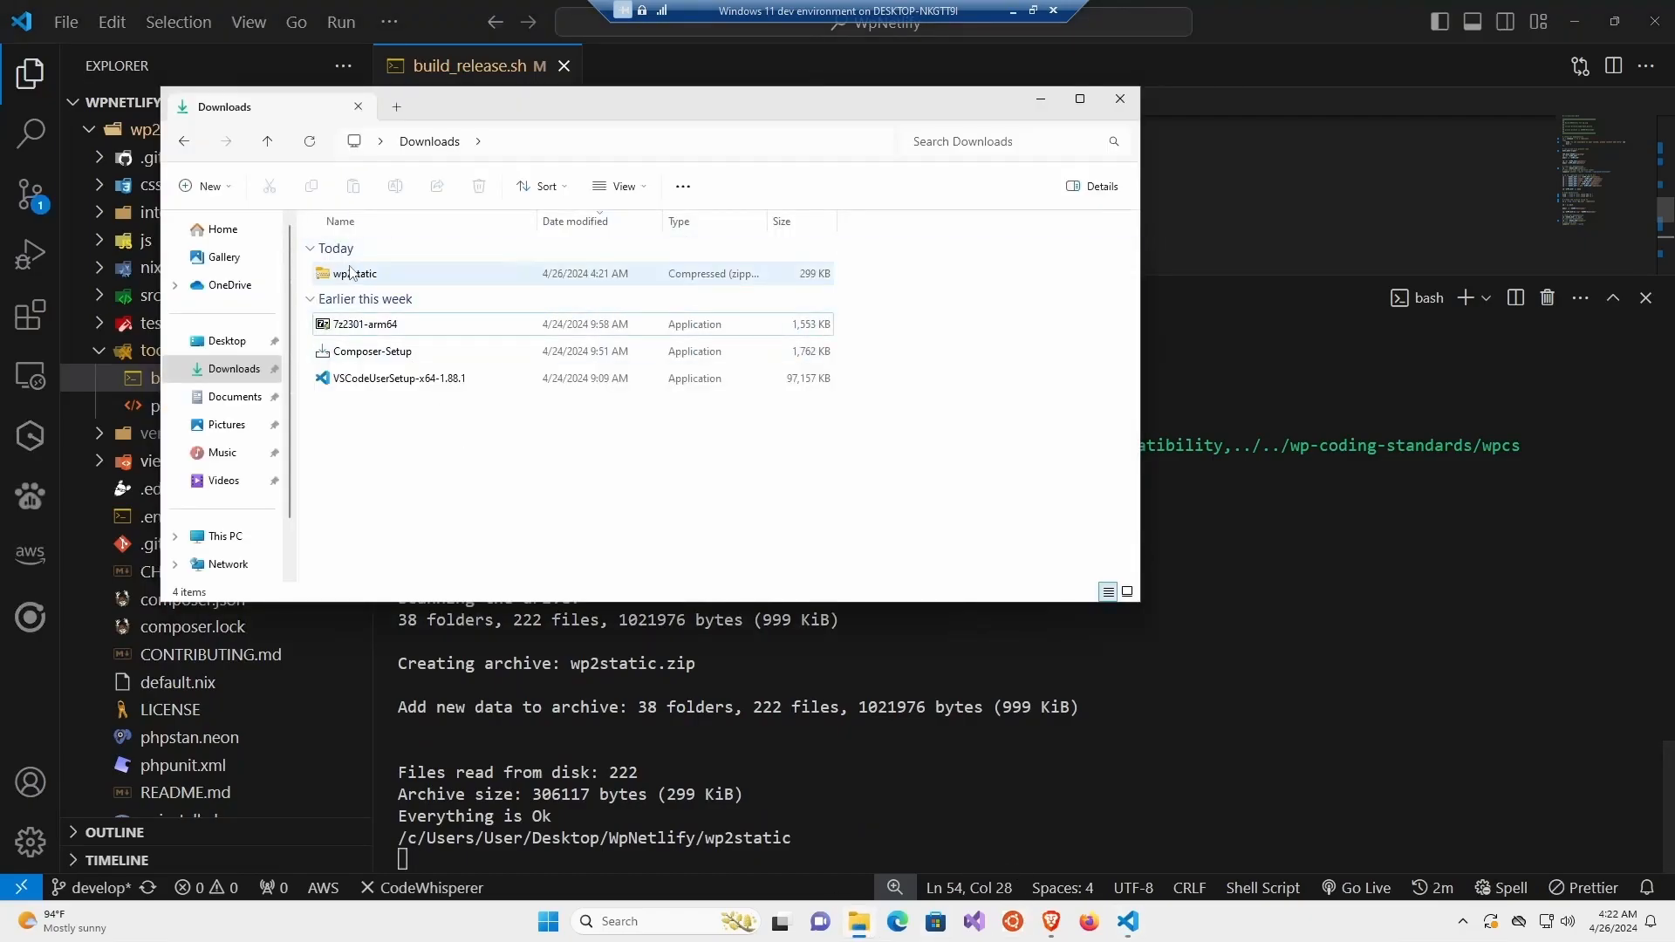
left_click(1120, 98)
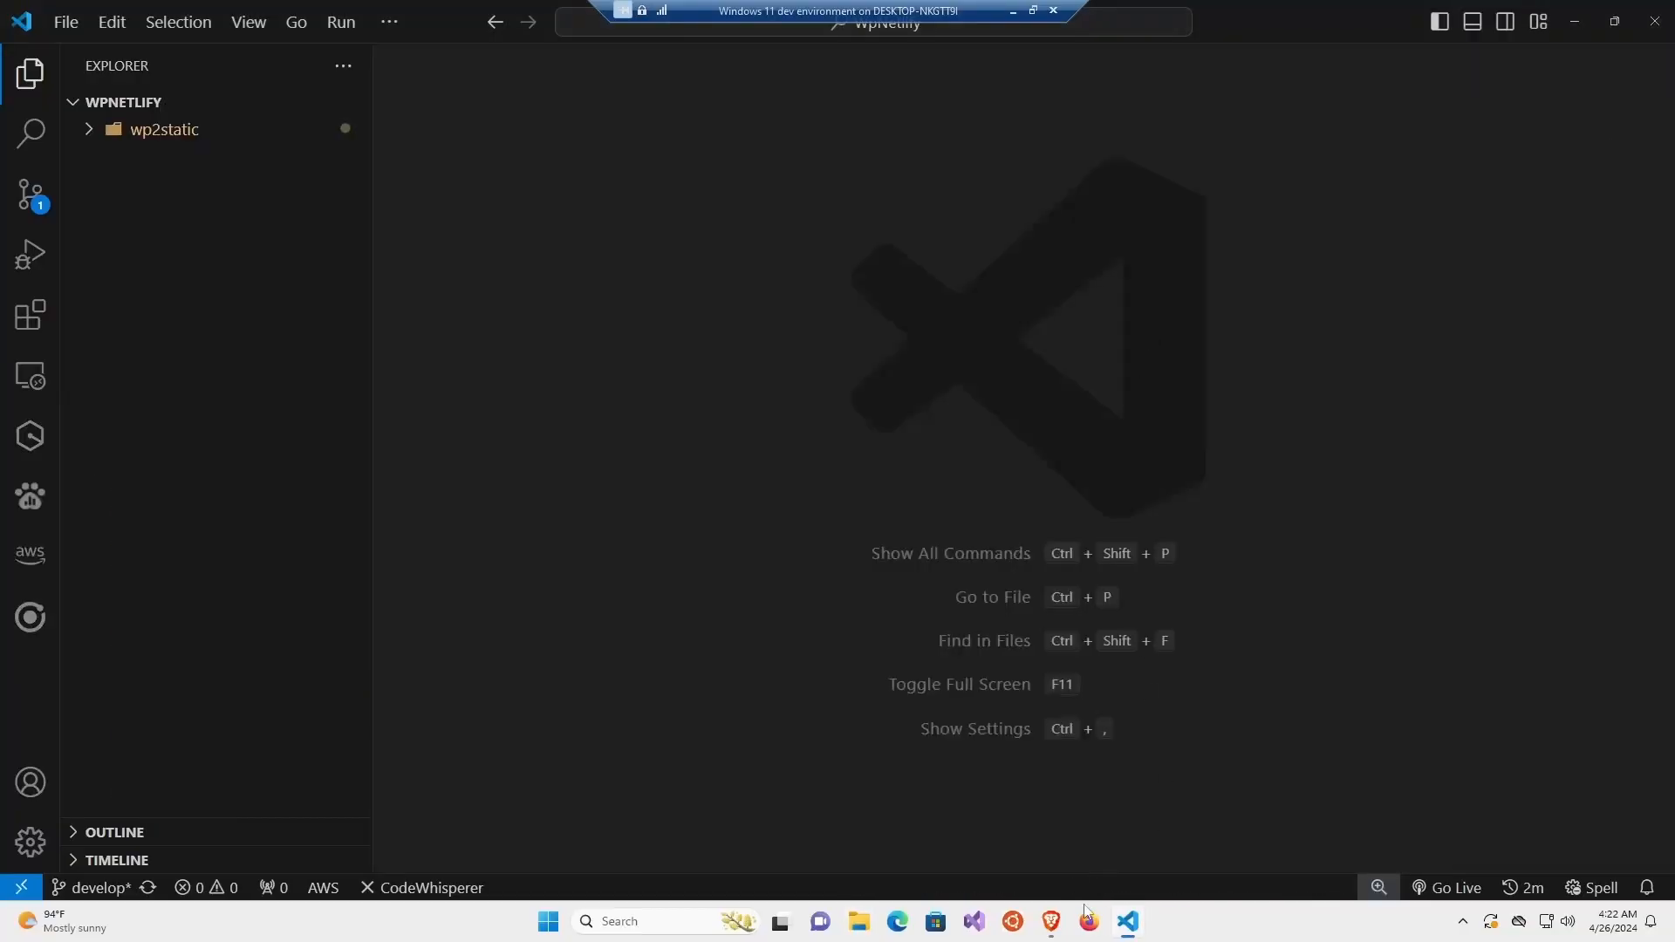
left_click(1050, 922)
left_click(226, 17)
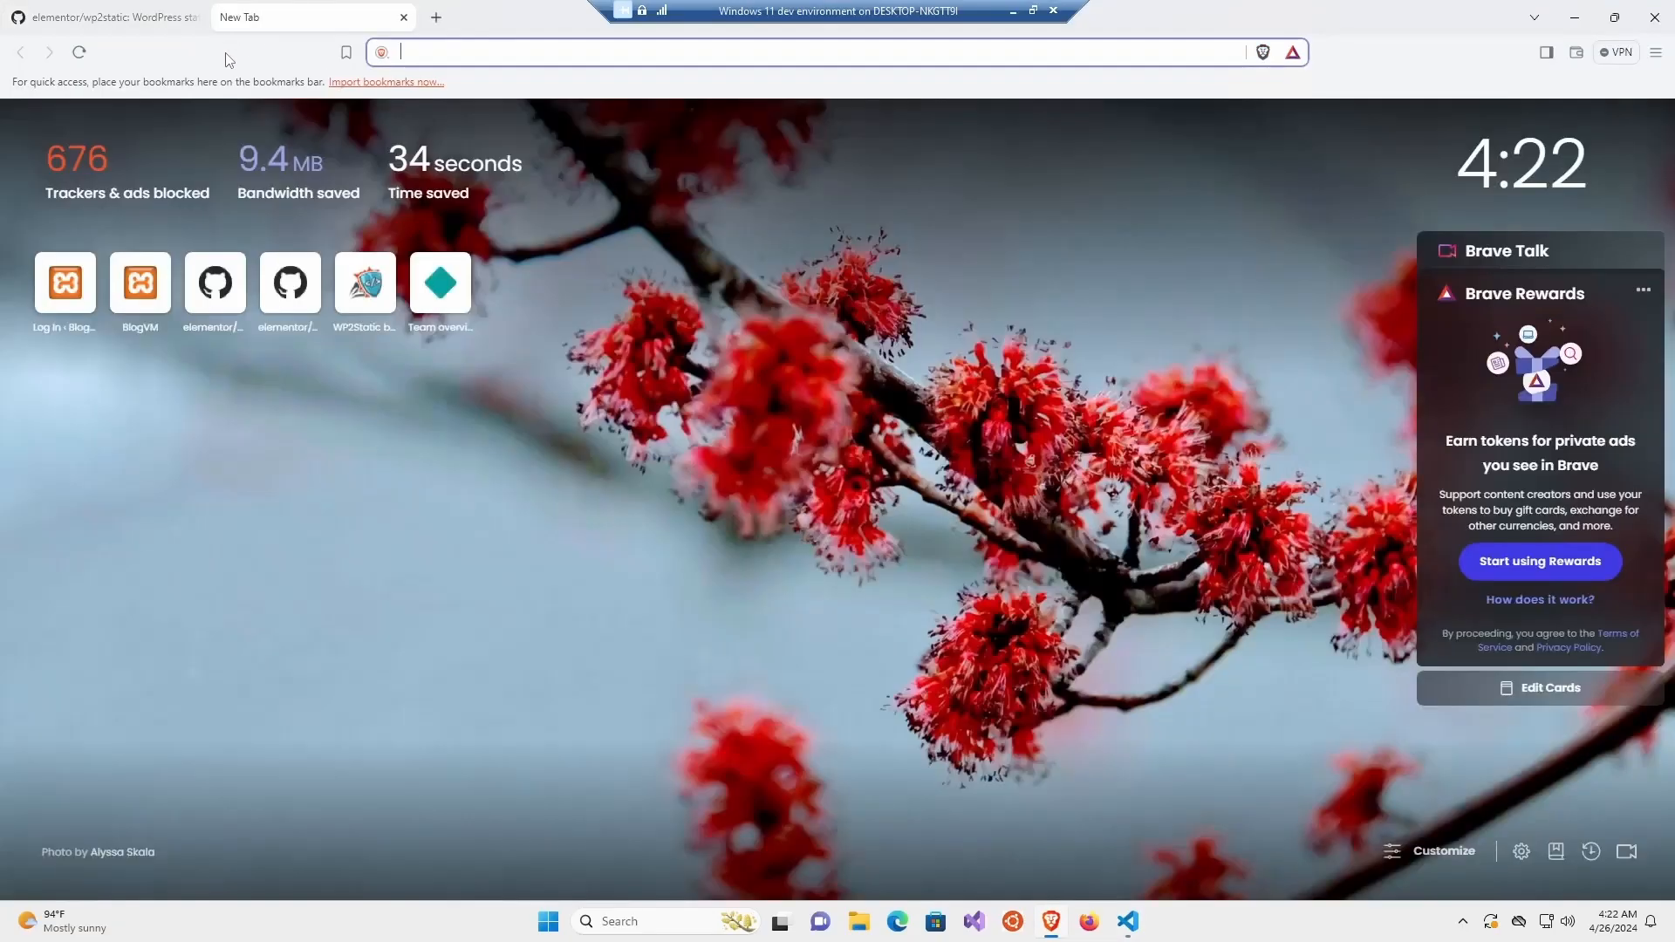
type("https://github.com/elementor/wp2static-addon-netlify")
key("Return")
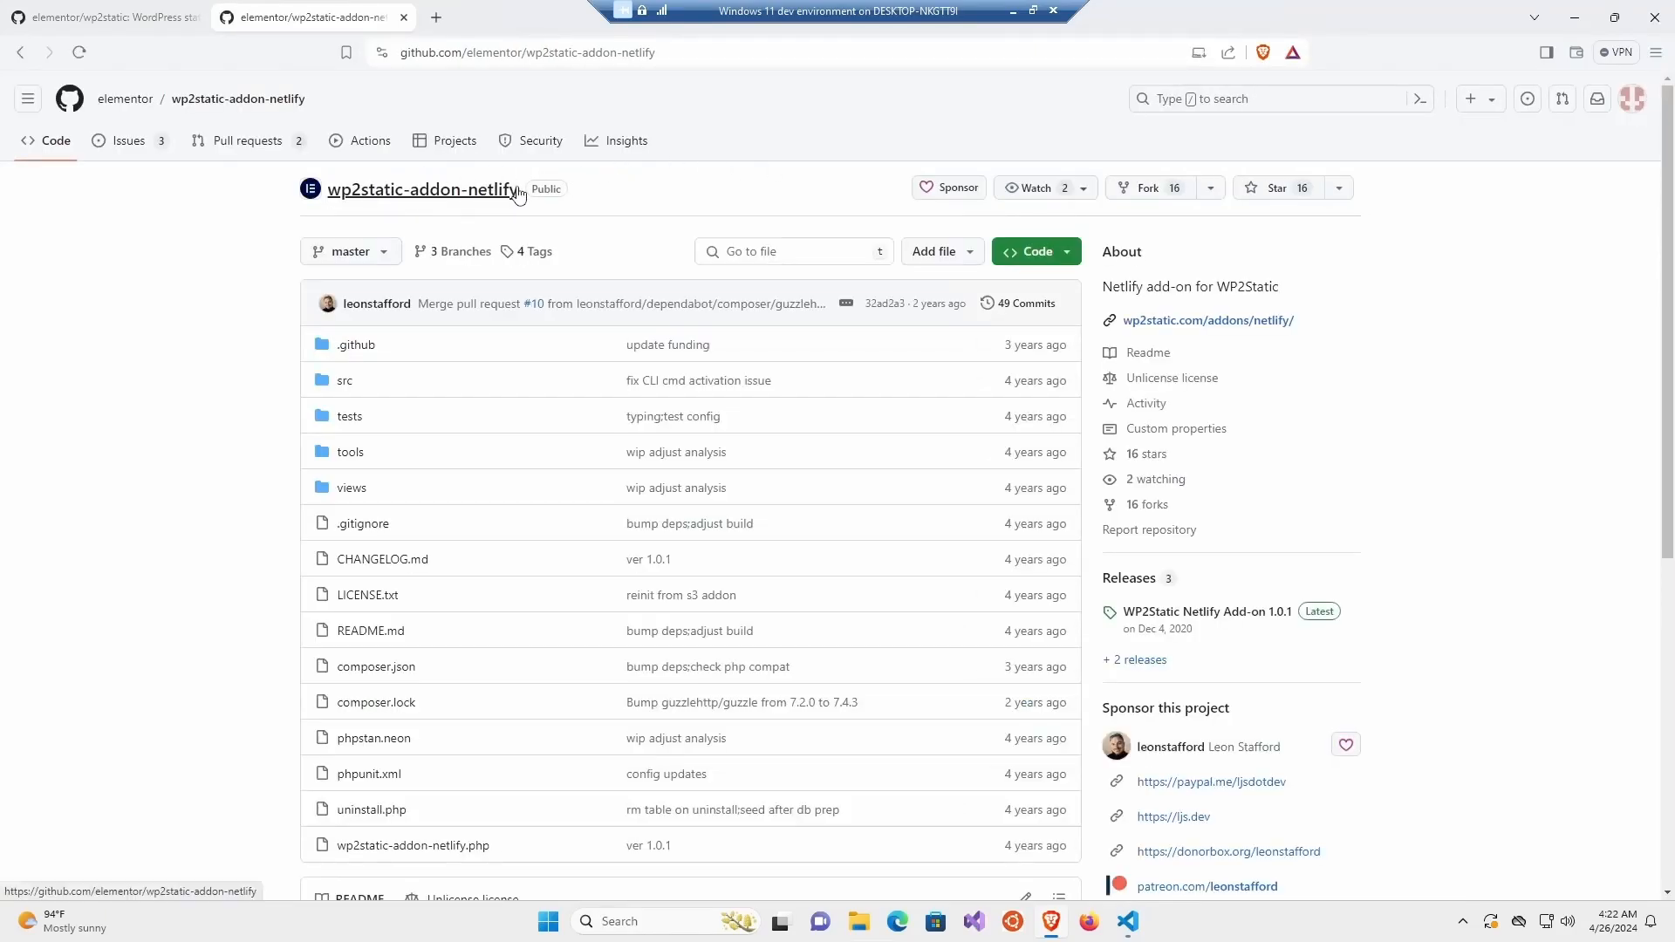
scroll(518, 193, "down", 6)
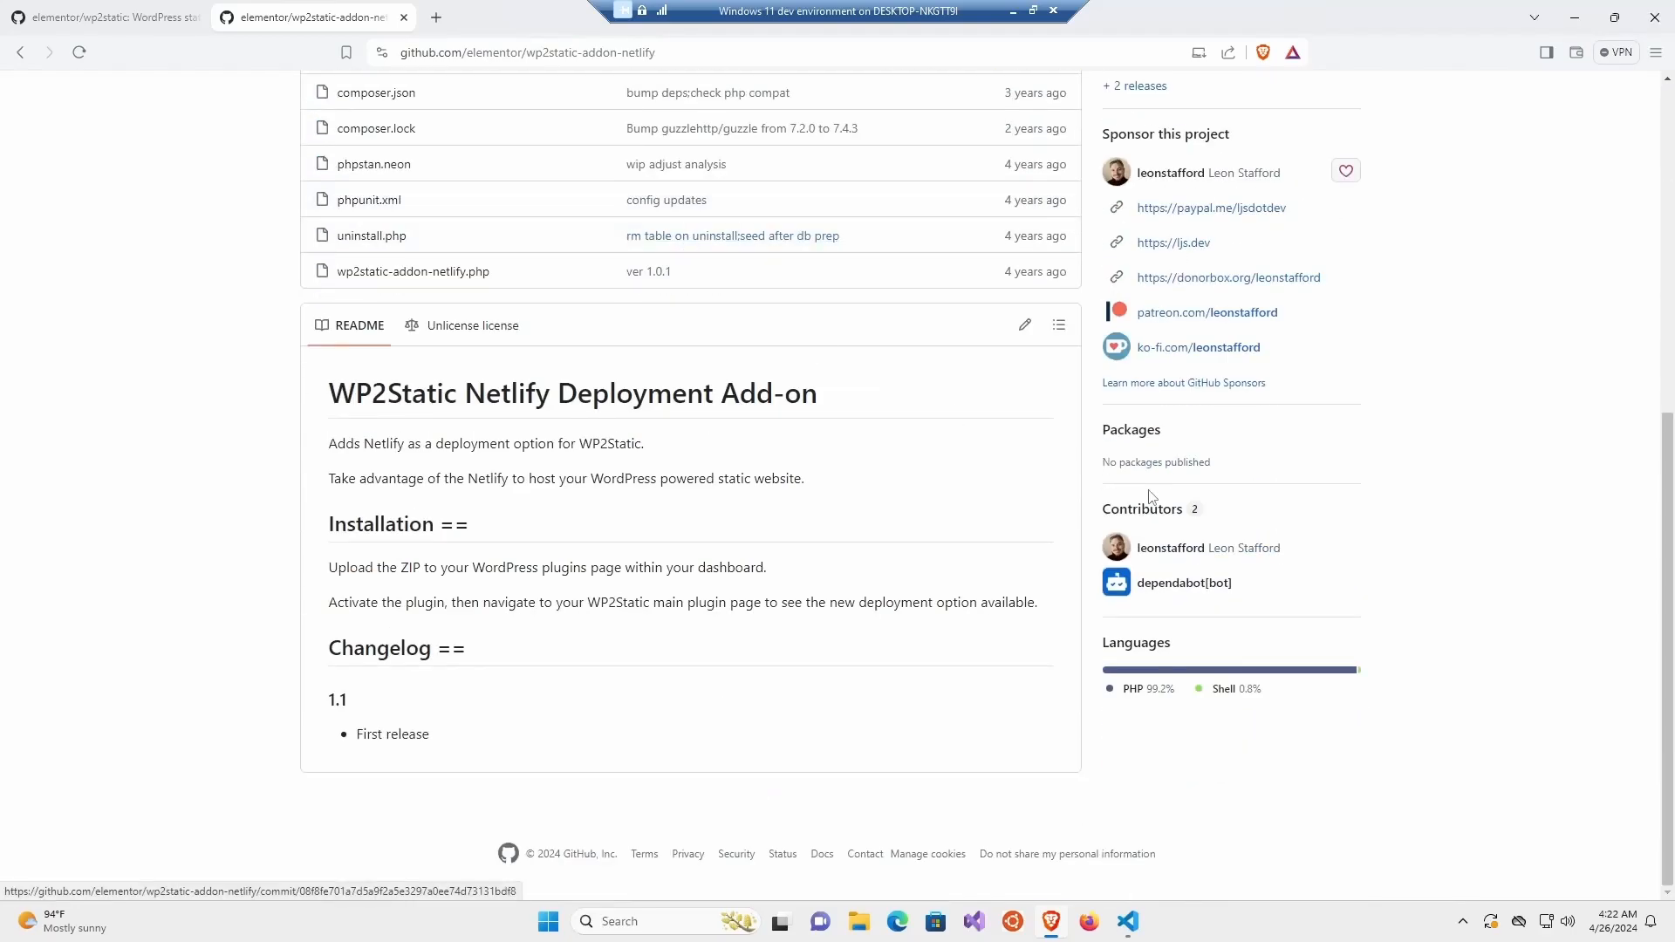
scroll(1129, 471, "up", 4)
scroll(1129, 471, "up", 3)
left_click(1037, 251)
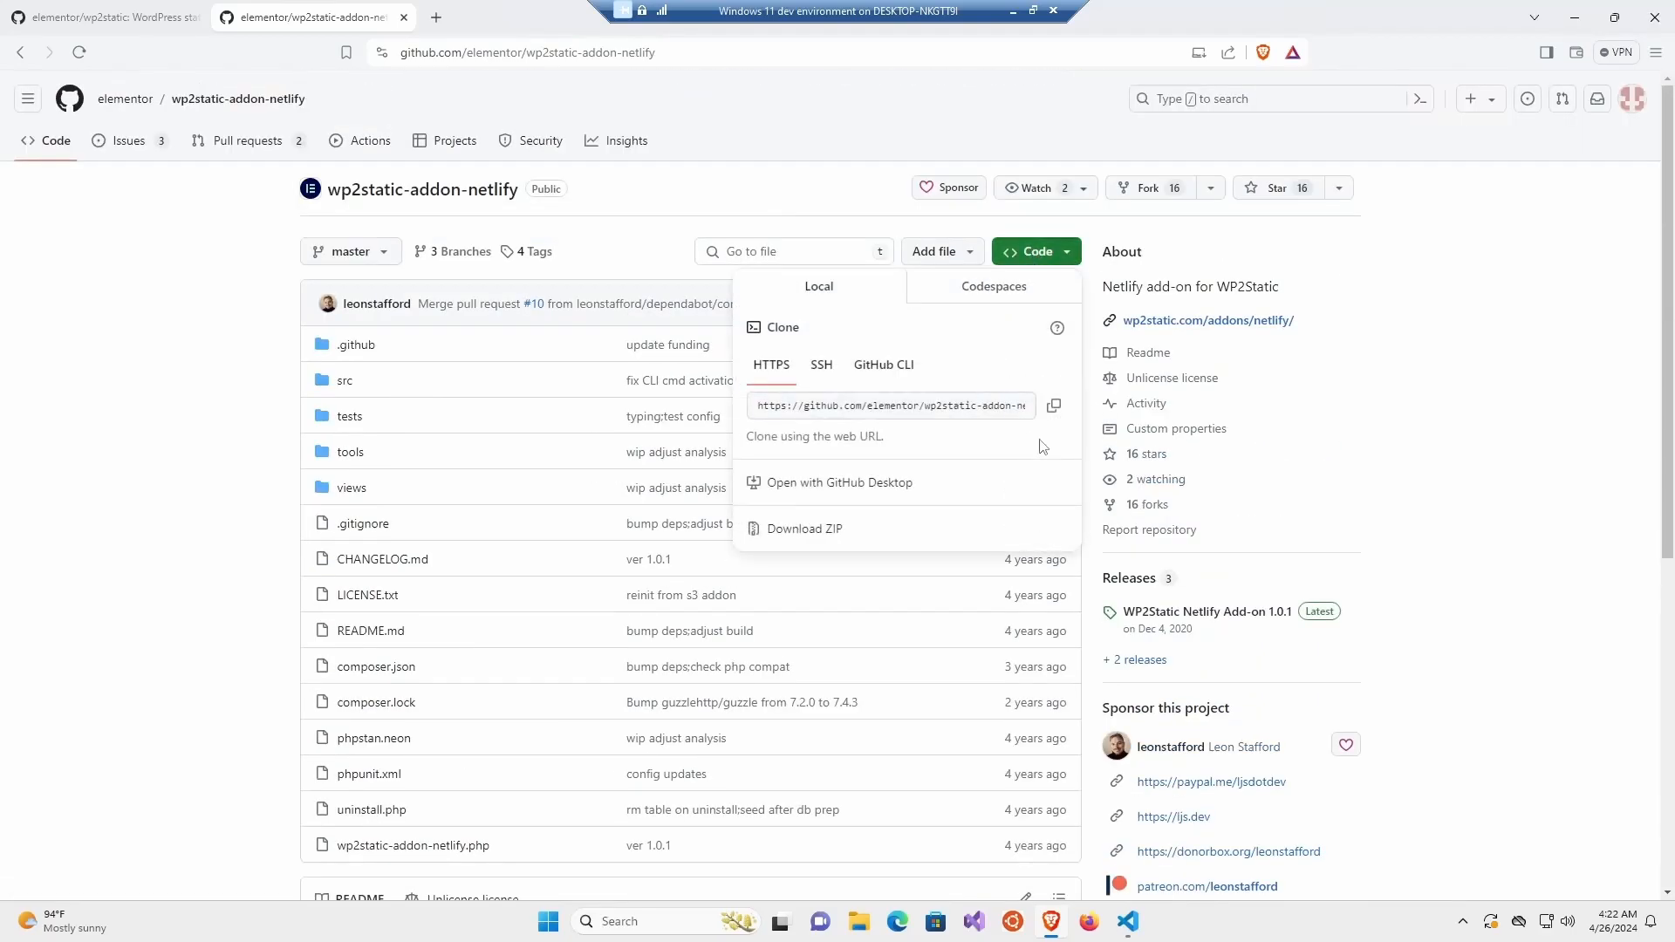
left_click(1055, 406)
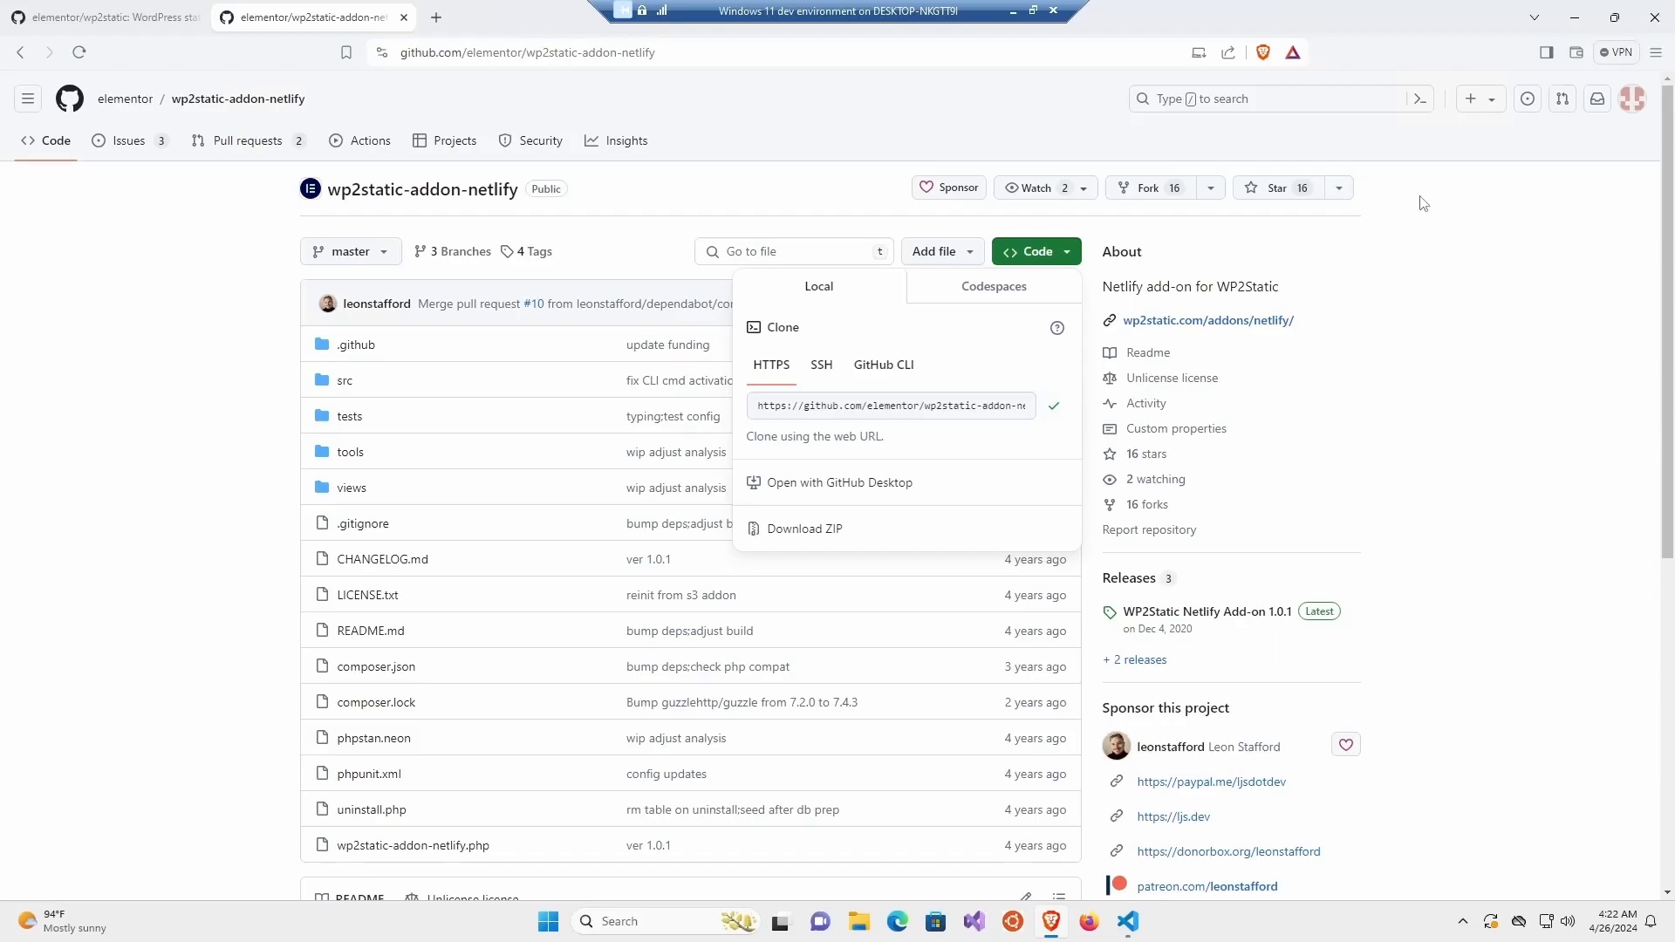
Return to Visual Studio Code and clone the wp2static-addon-netlify repository into the WpNetlify folder using the copied URL.
left_click(1575, 17)
key("ctrl+grave")
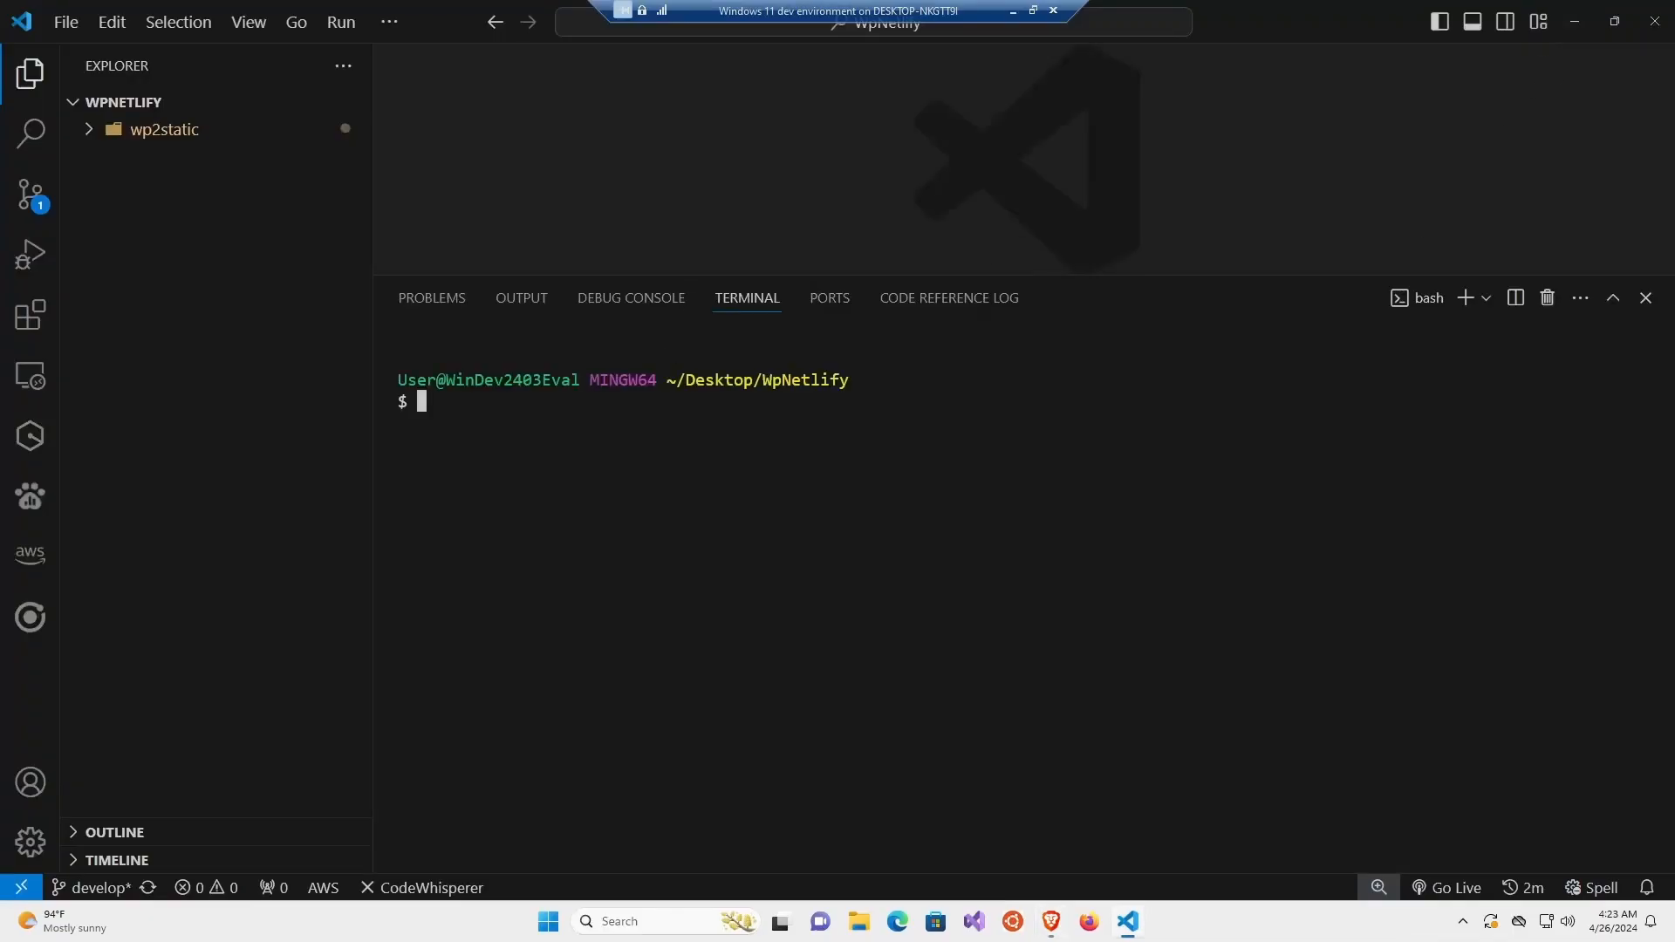
type("git clone")
key("ctrl+v")
key("Return")
Change into the wp2static-addon-netlify directory and run composer install.
type("cd wp2static-addon-netlify")
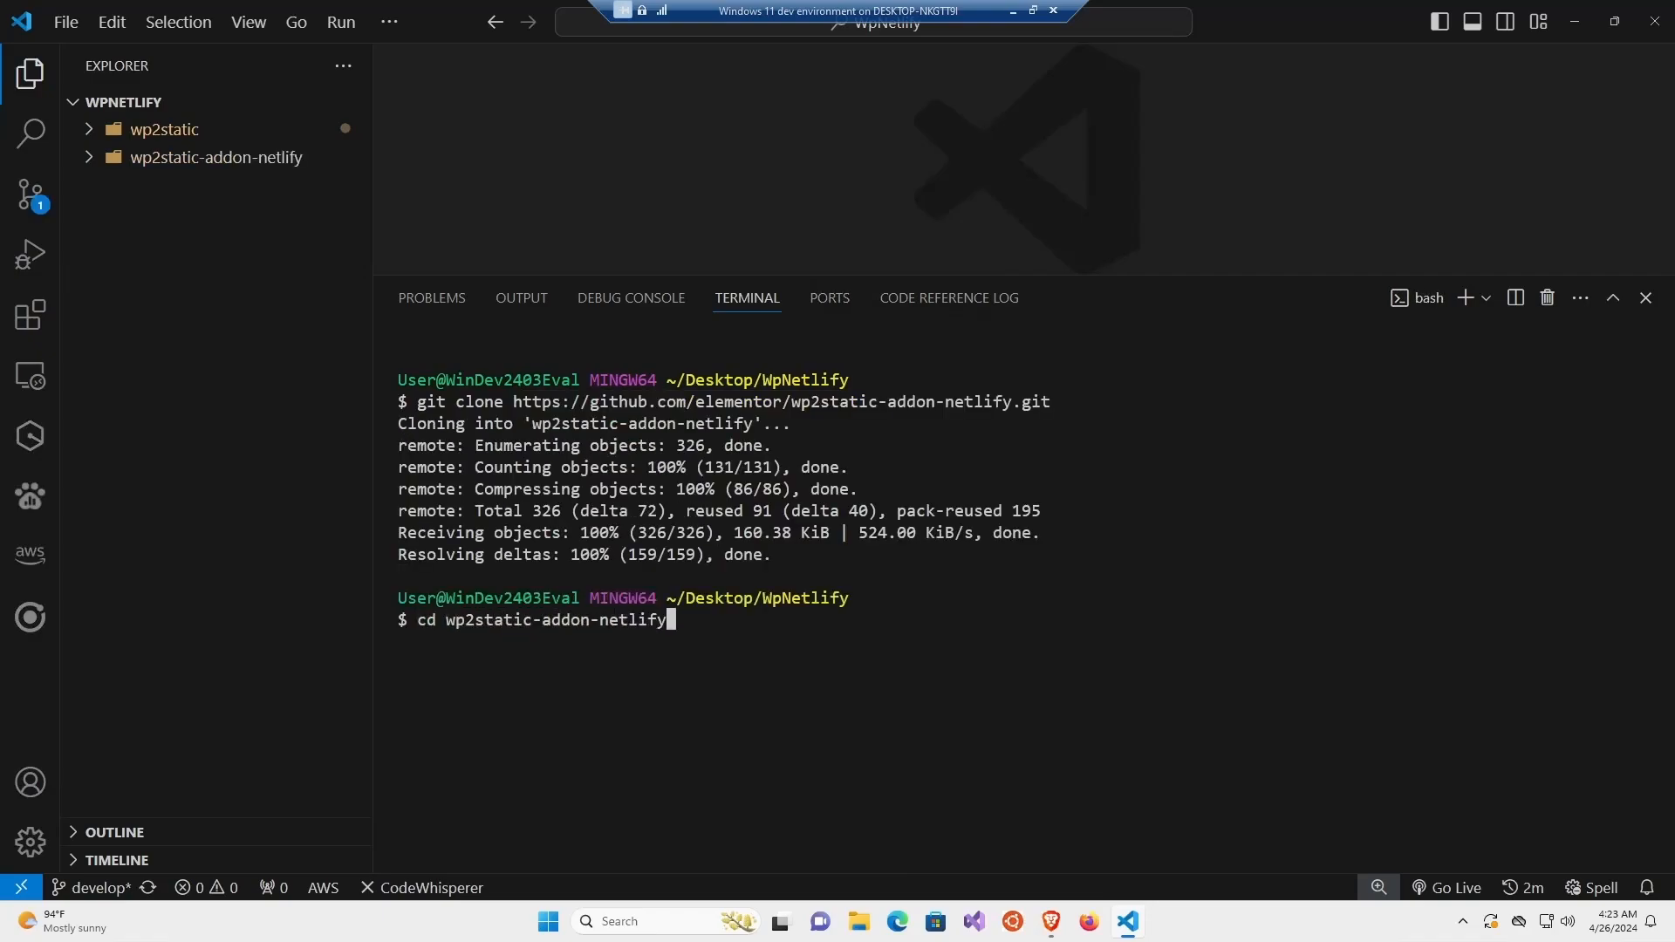
key("Return")
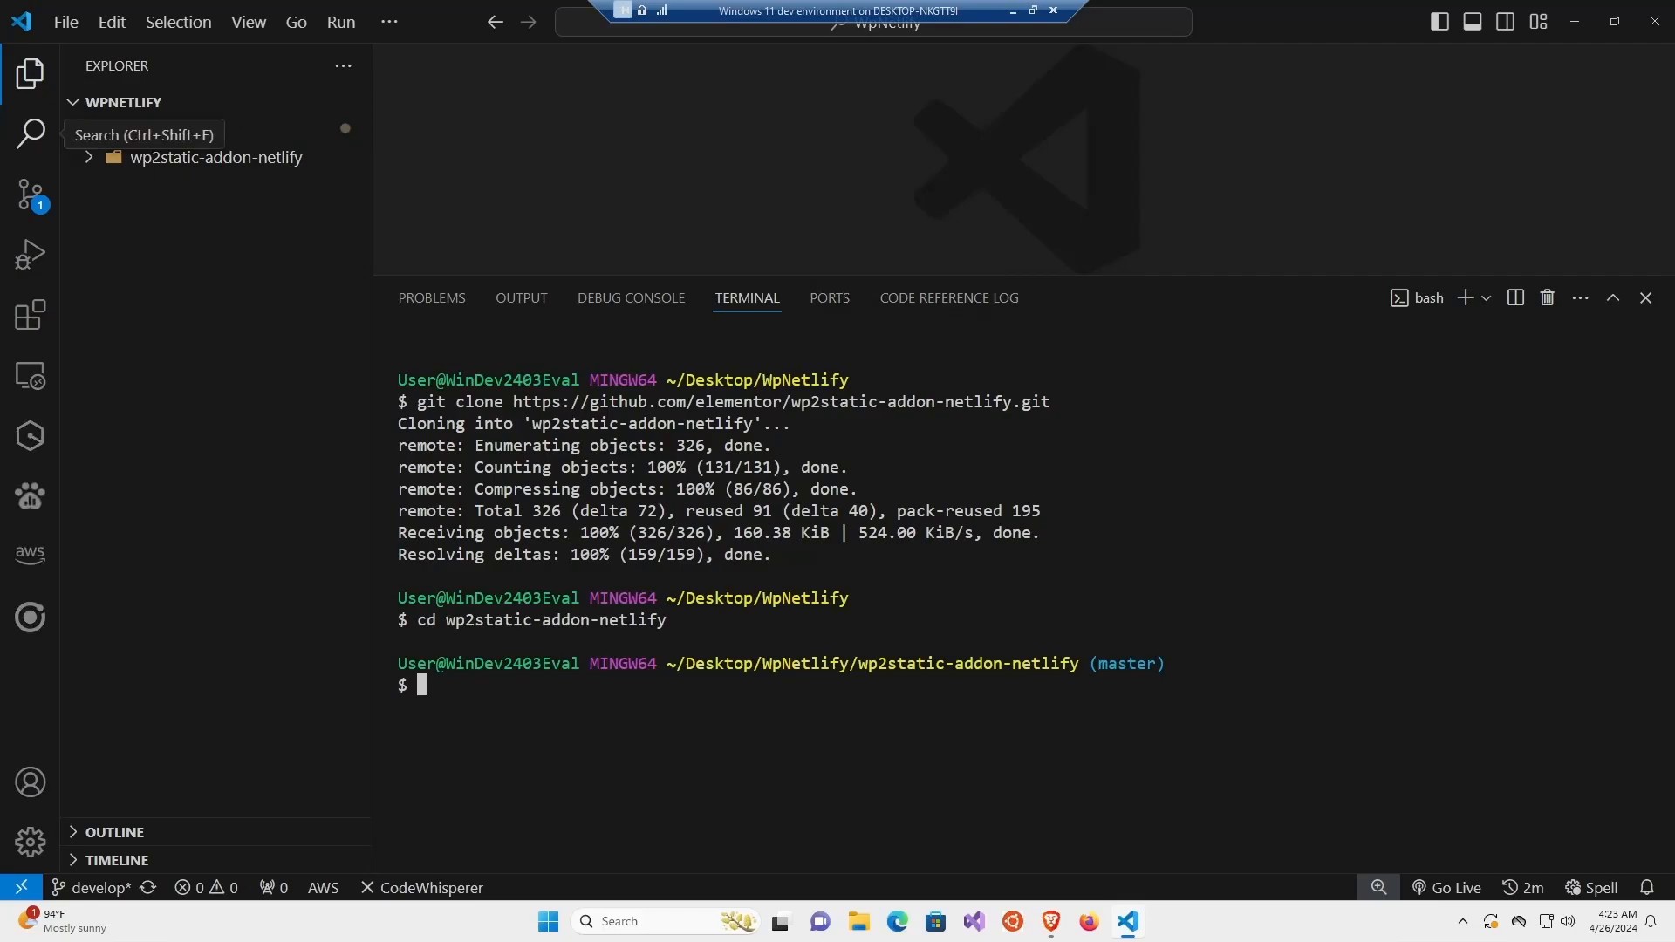
type("composer install")
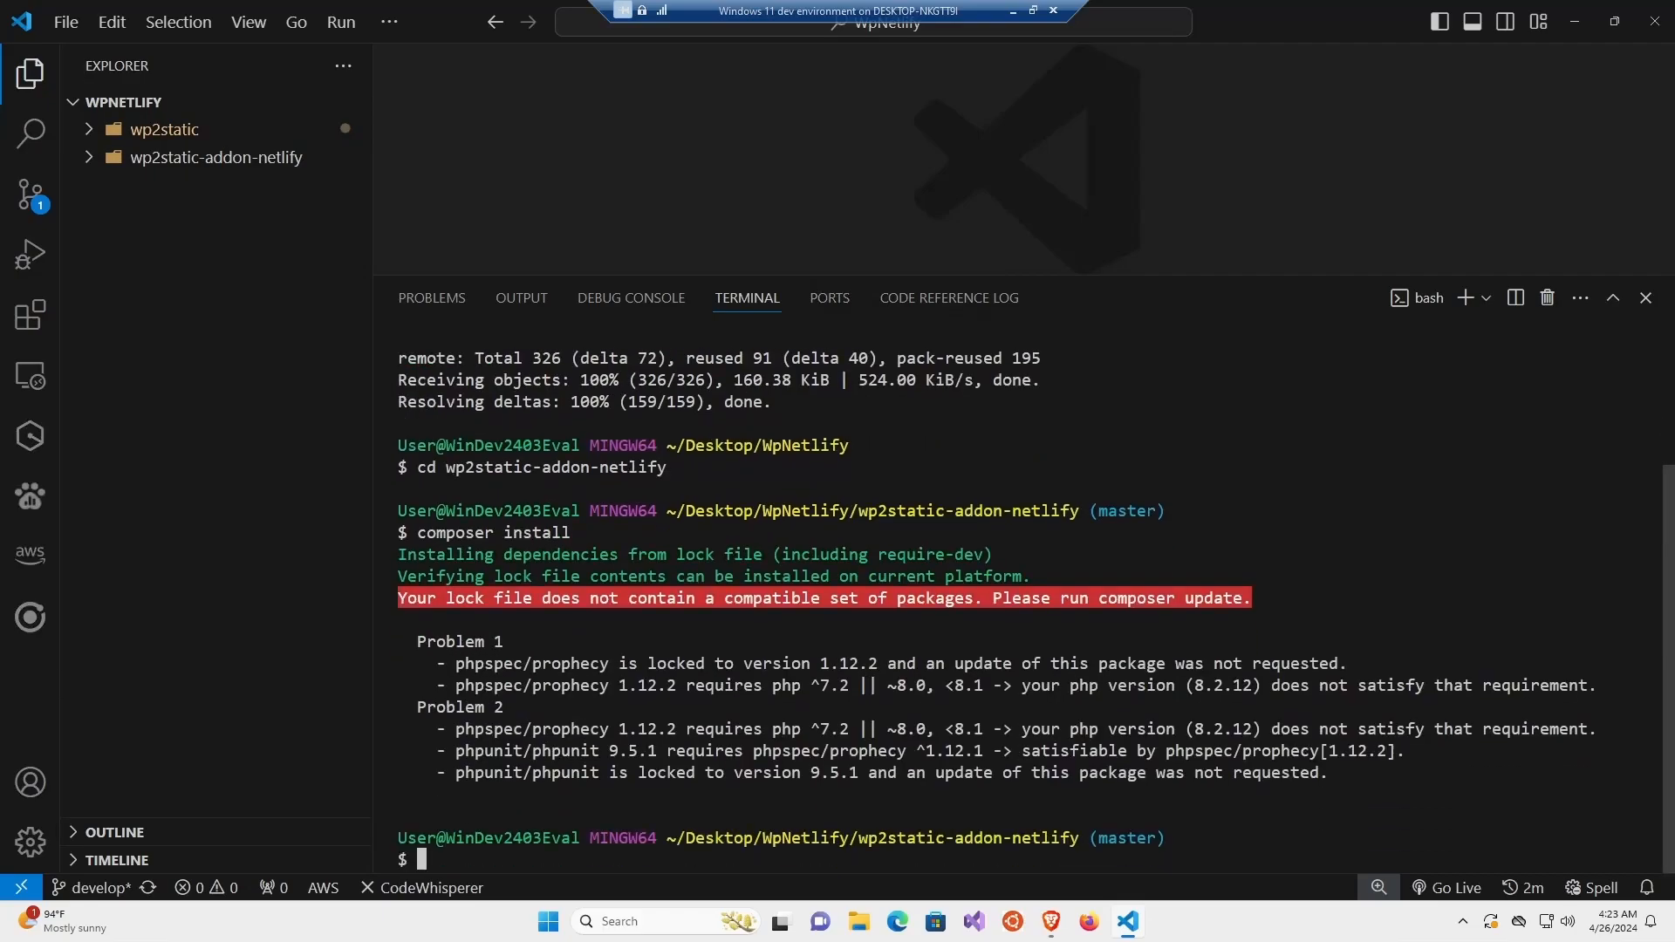
Run composer update in wp2static-addon-netlify, trusting the dealerdirect/phpcodesniffer-composer-installer plugin, and rerun composer install.
left_click_drag(1098, 598, 1243, 598)
key("ctrl+c")
key("ctrl+v")
key("Return")
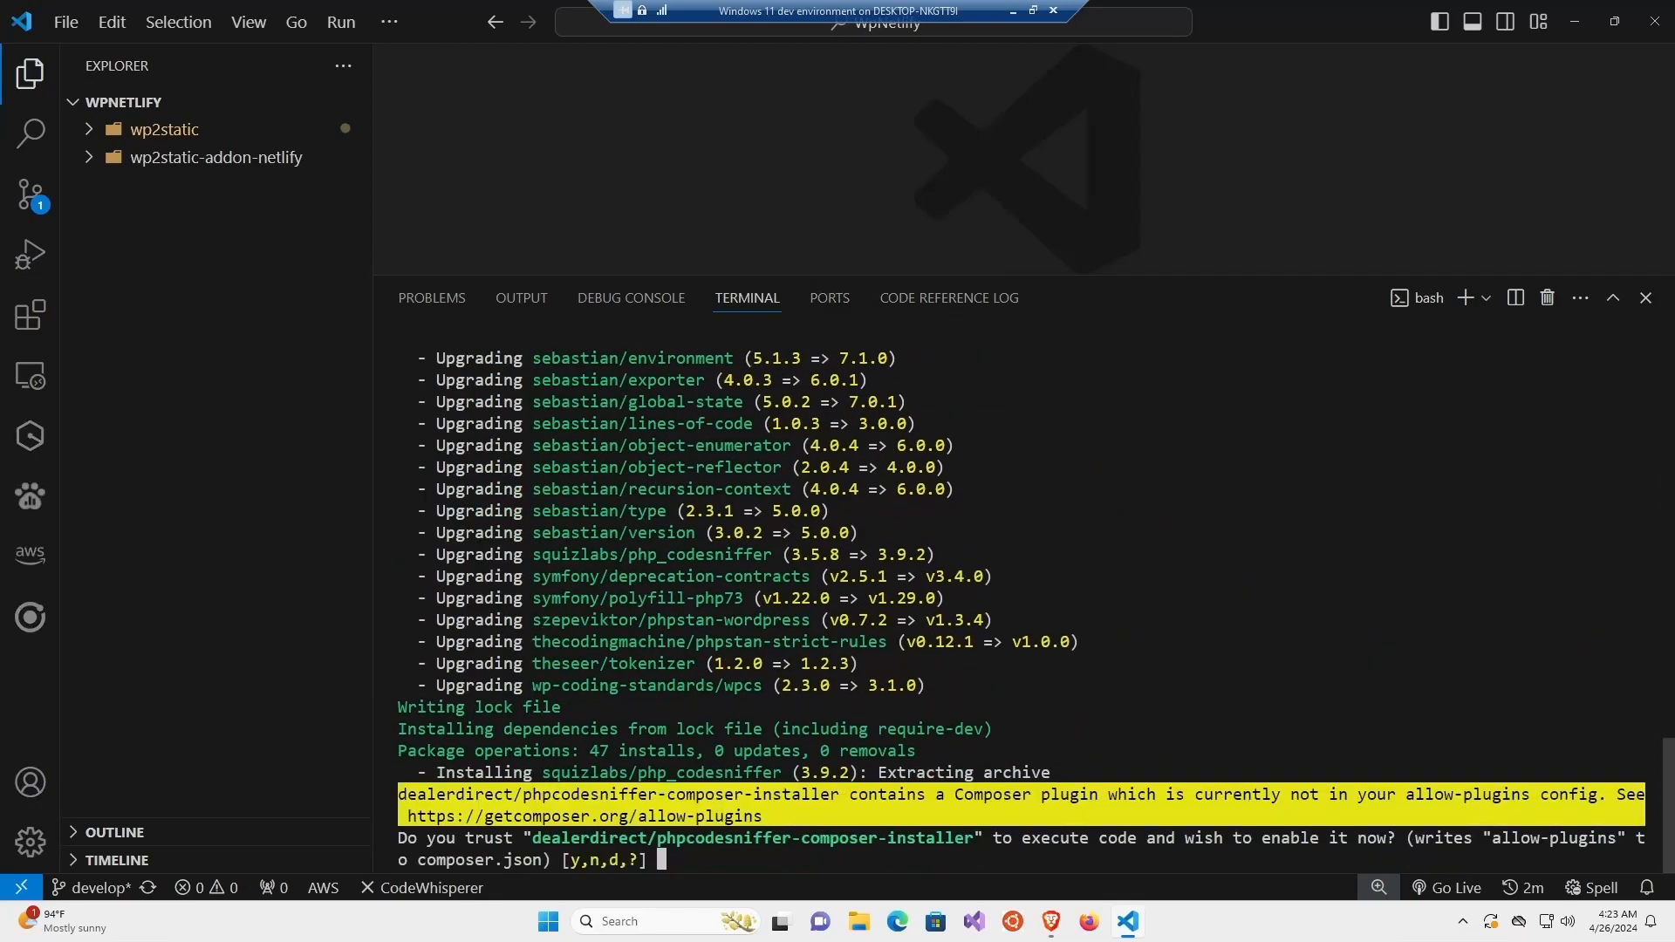
type("y")
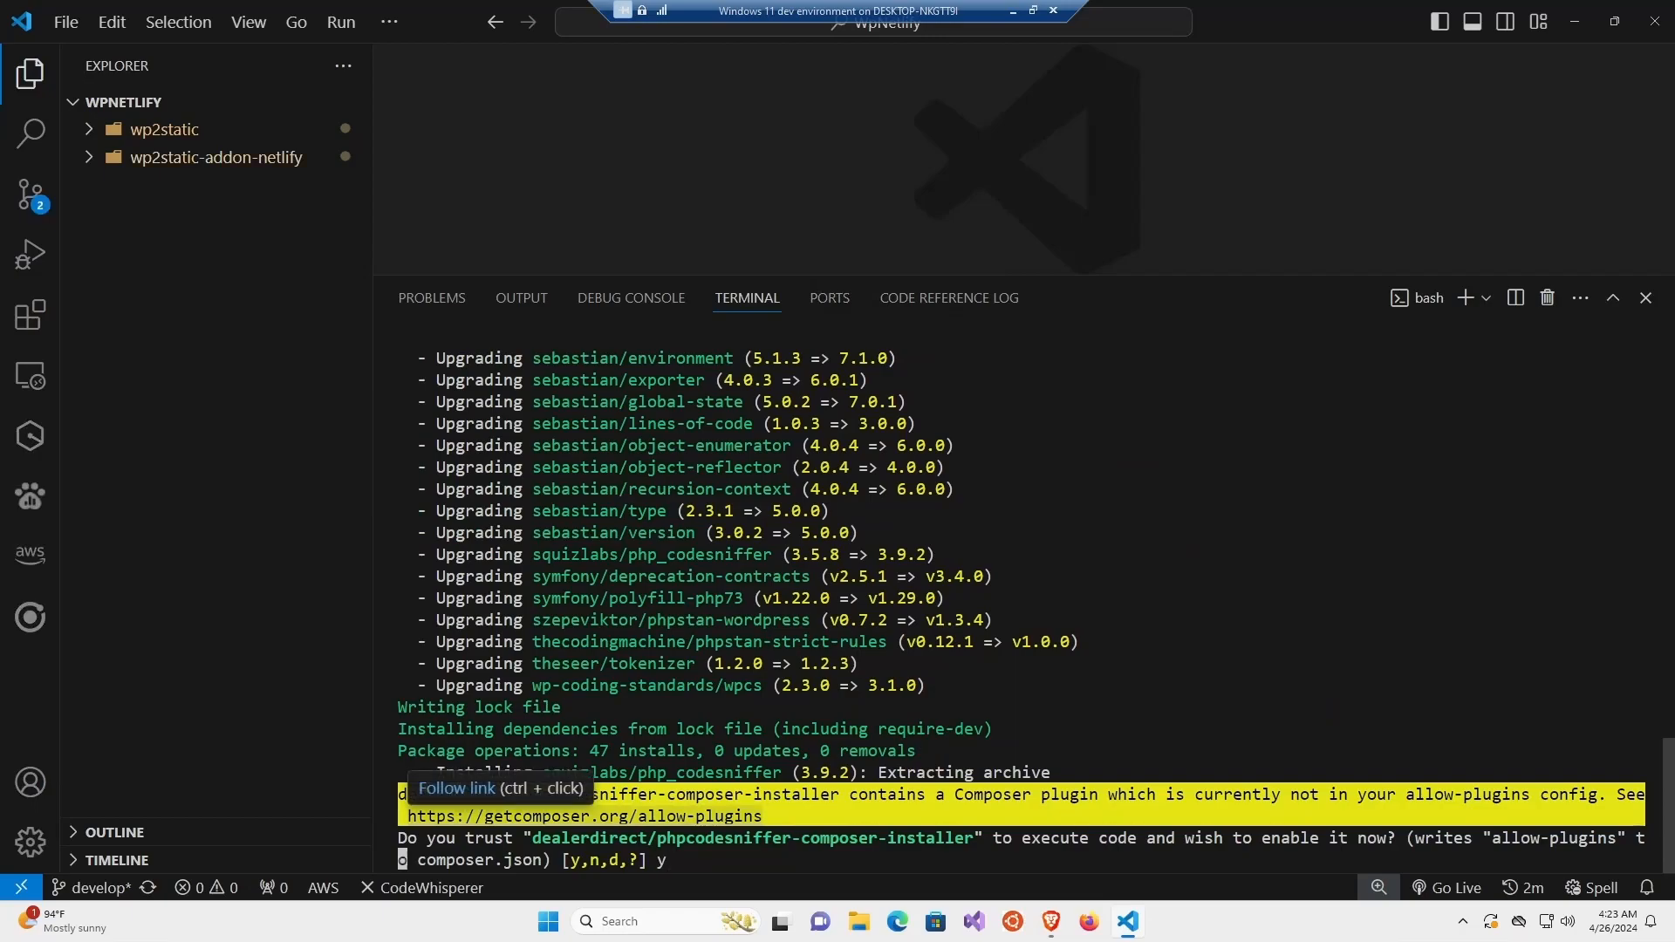
key("Return")
type("composer install")
key("Return")
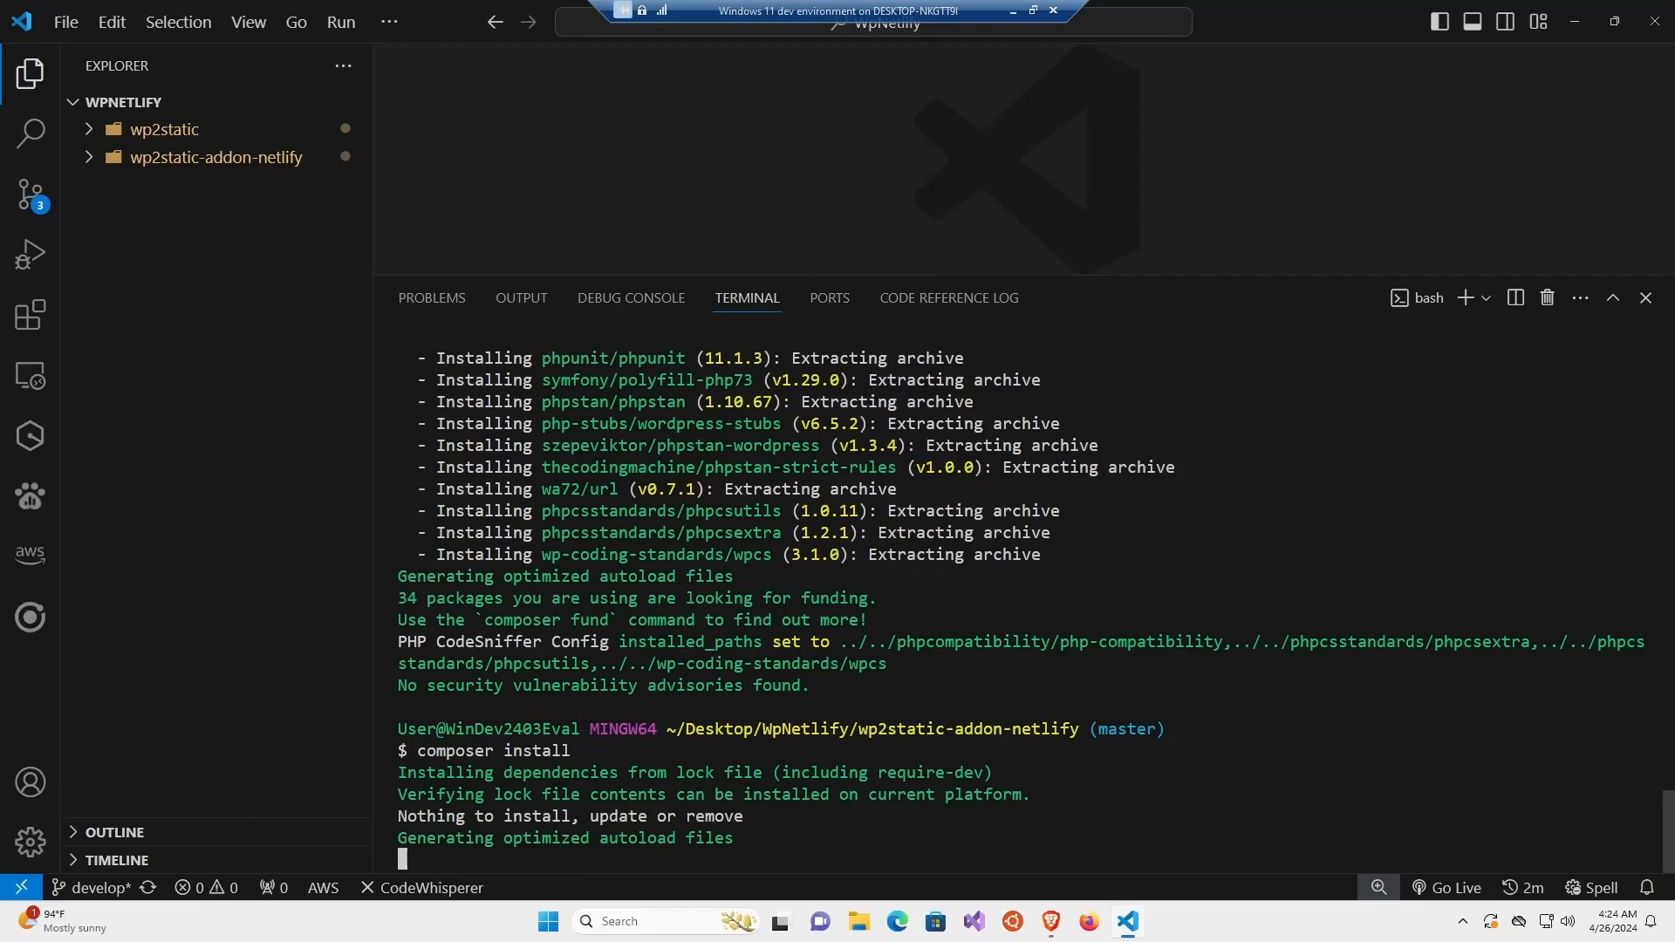
Open tools/build_release.sh of the wp2static-addon-netlify project and review the script.
left_click(169, 164)
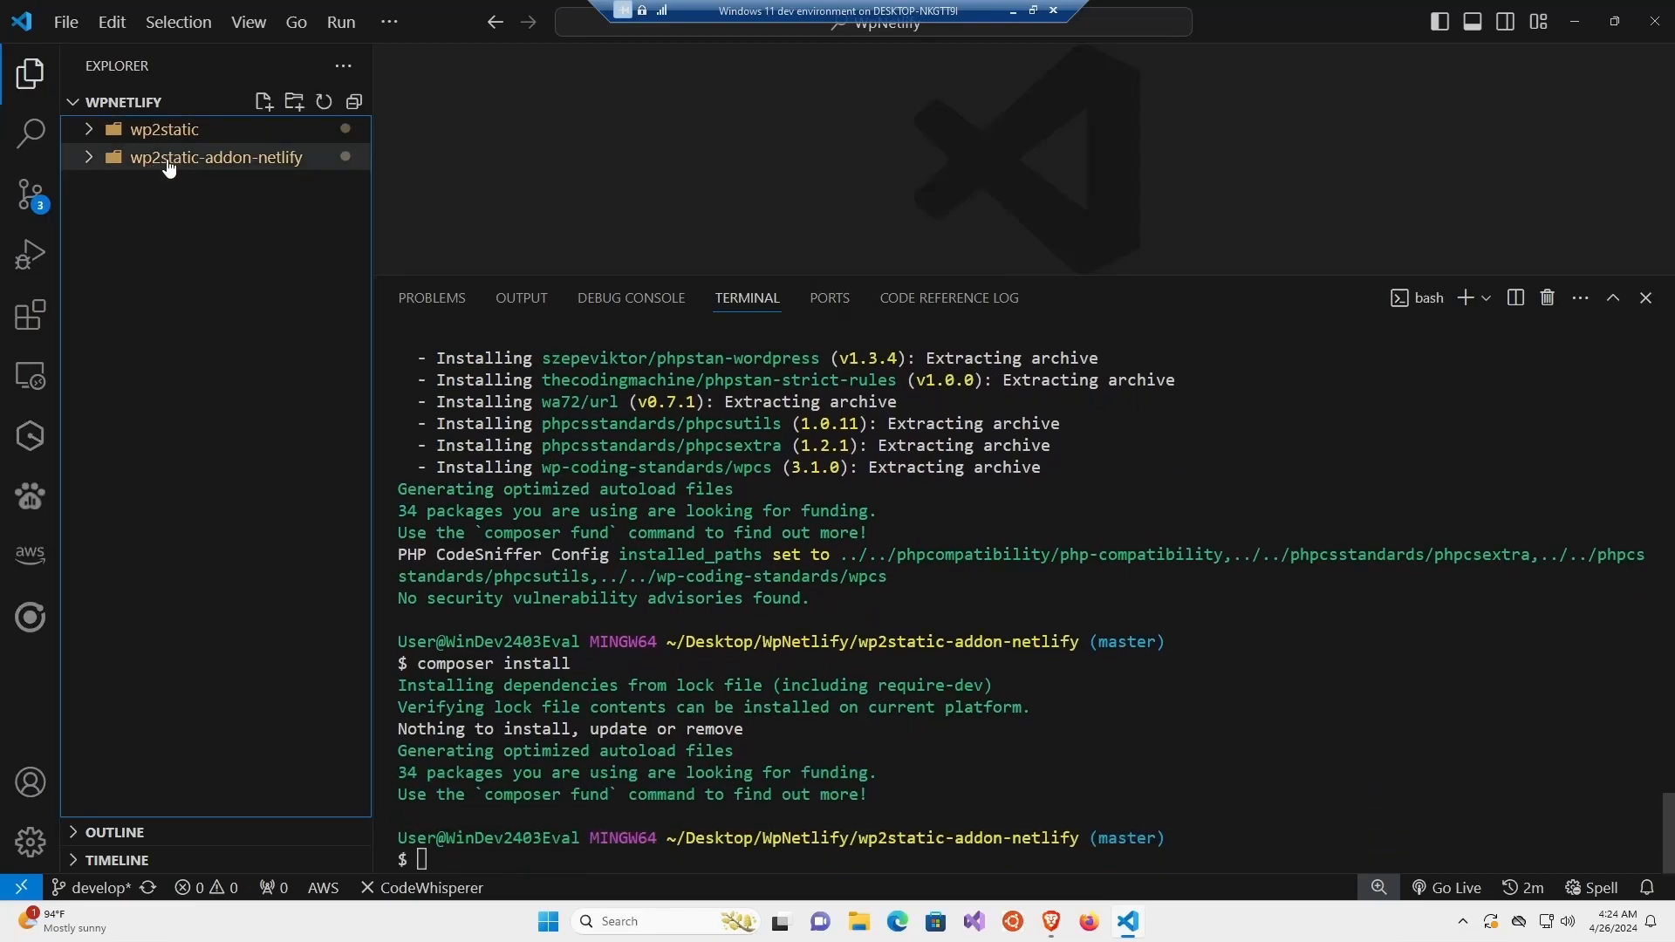
left_click(158, 267)
left_click(207, 295)
key("ctrl+j")
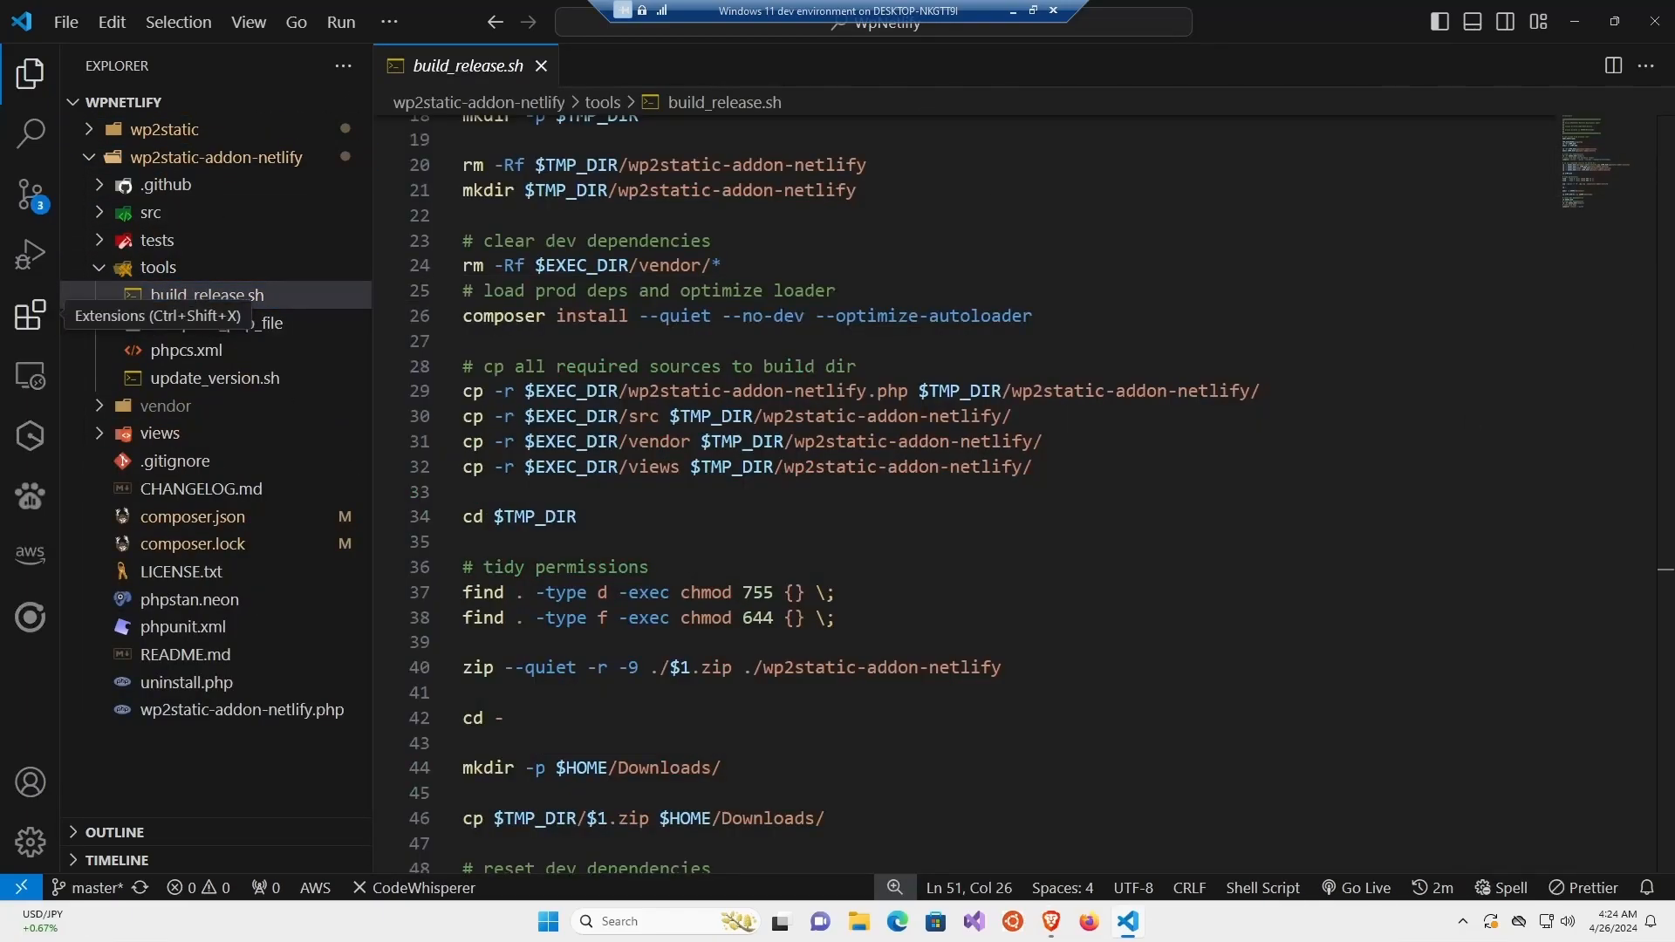
left_click(1017, 416)
scroll(1017, 416, "up", 6)
scroll(1026, 495, "down", 2)
scroll(1473, 697, "down", 8)
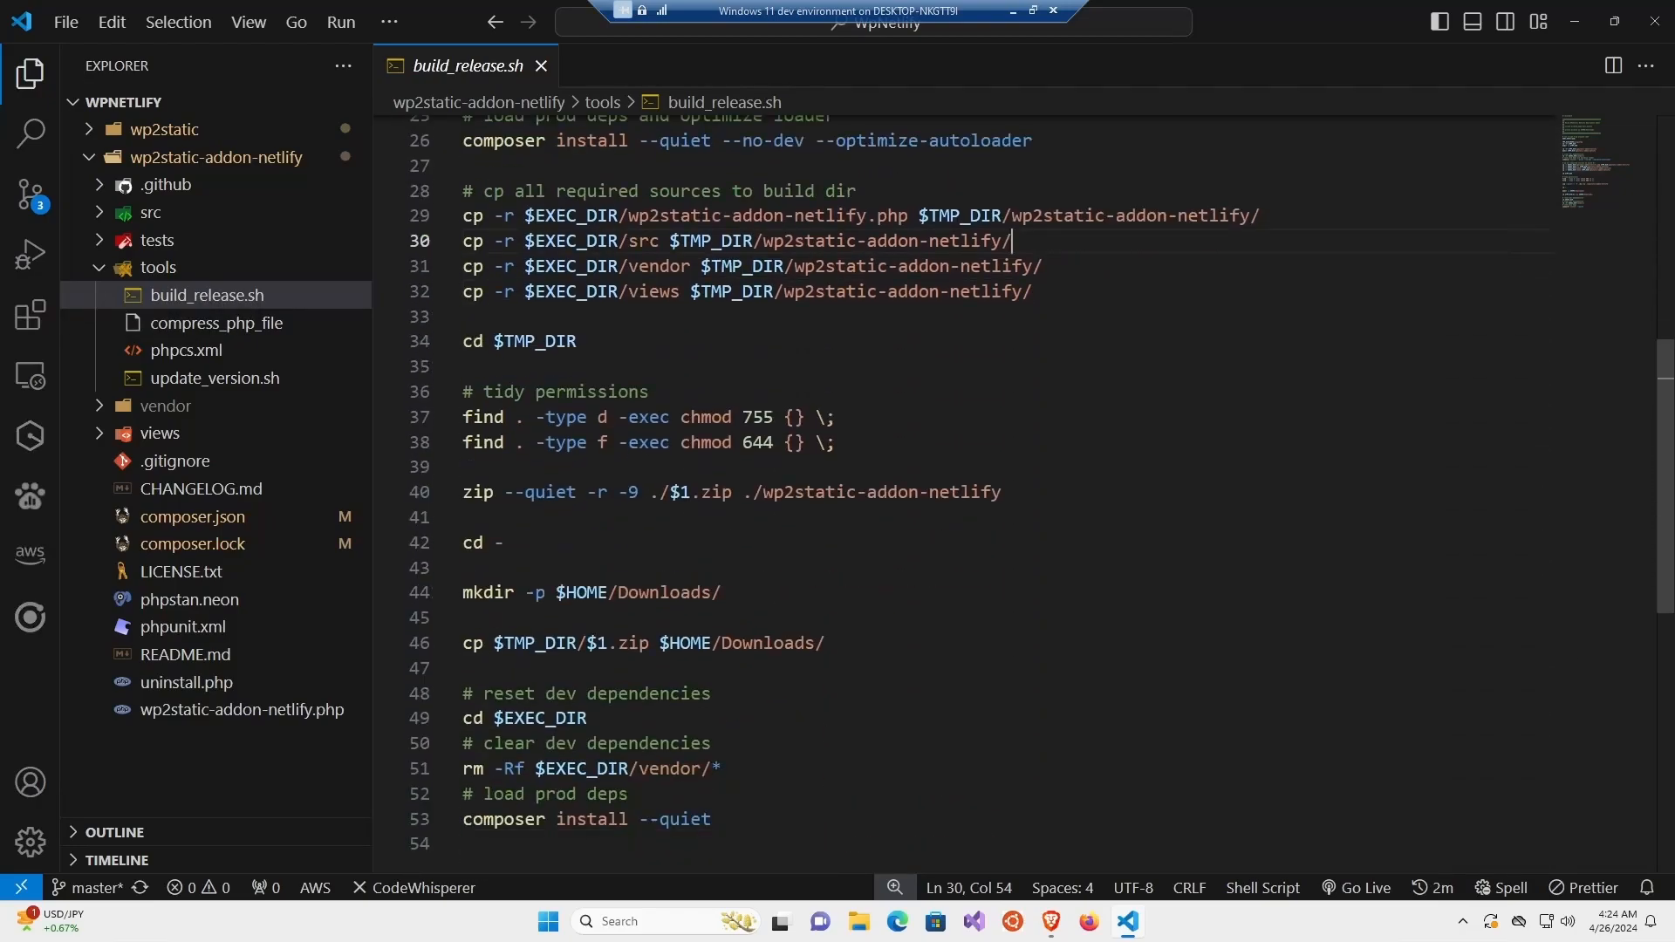
Replace the entire script with the copied version that creates the archive using 7z a -tzip -mx=9, and save it.
left_click(464, 437)
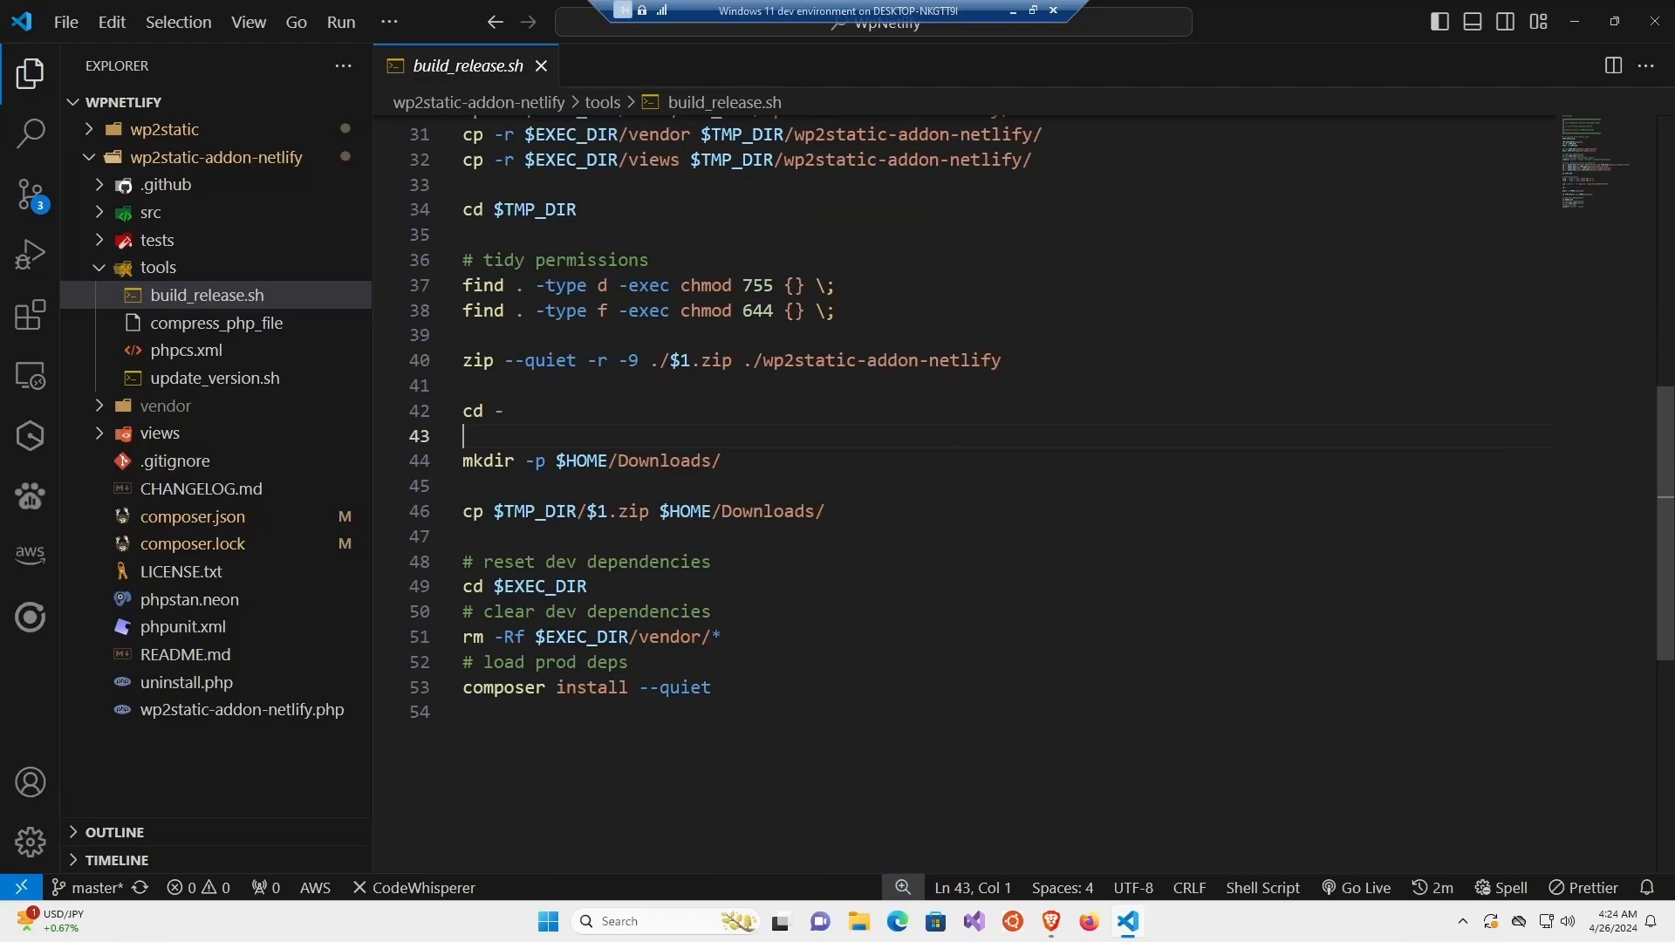
key("ctrl+a")
key("ctrl+v")
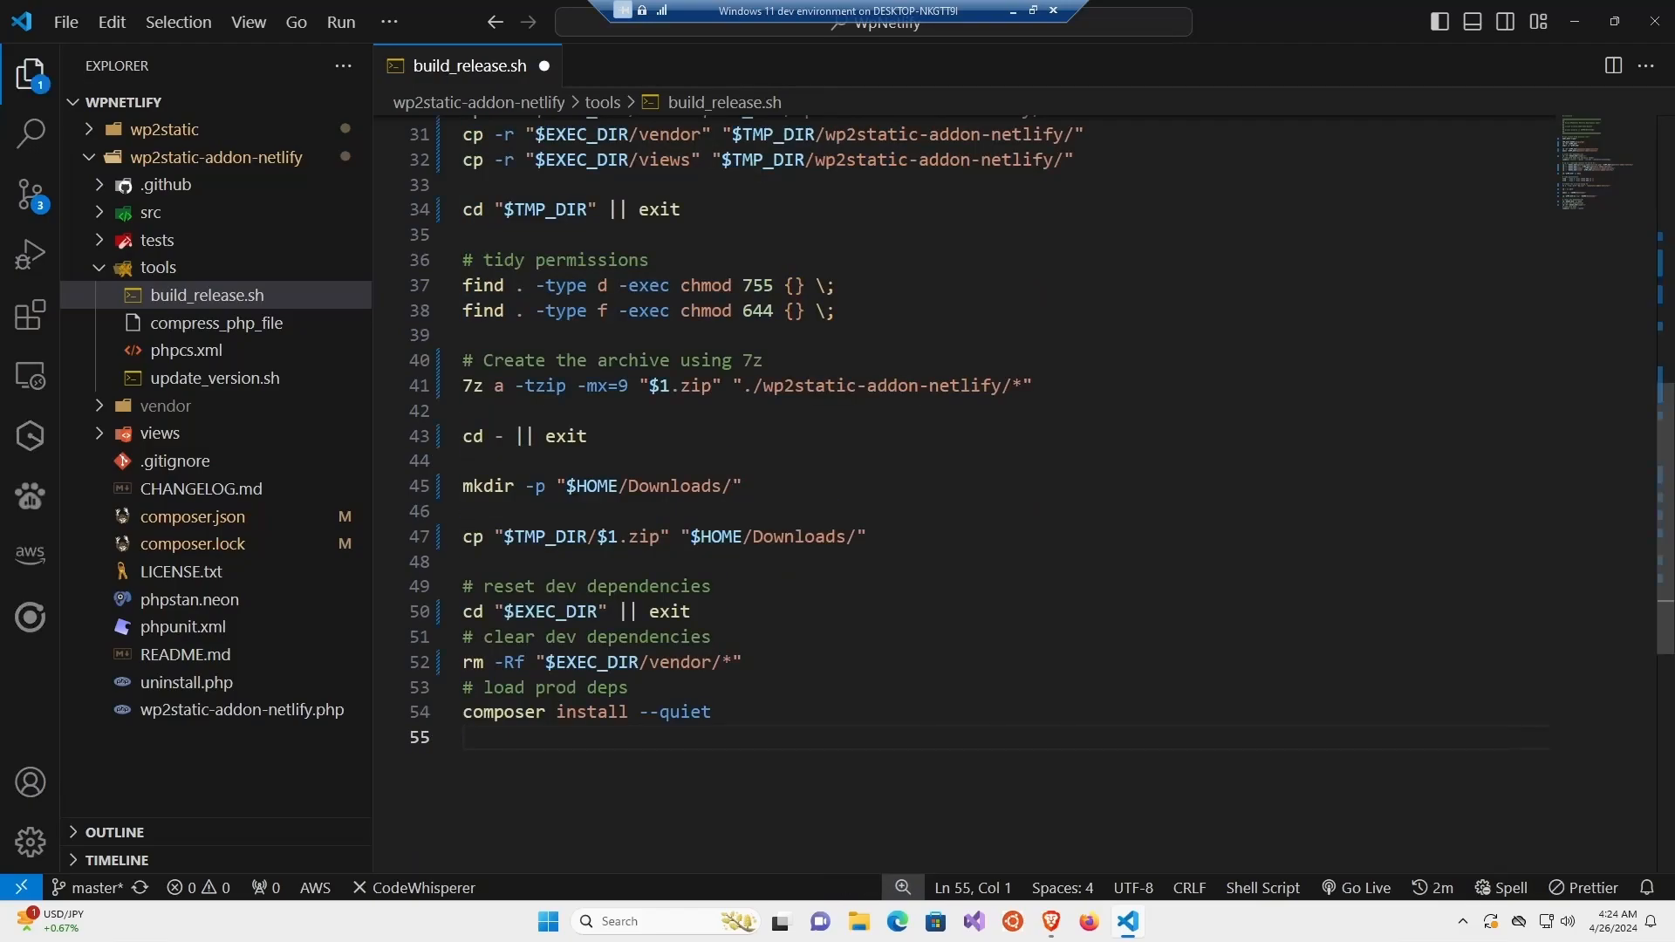
left_click(745, 487)
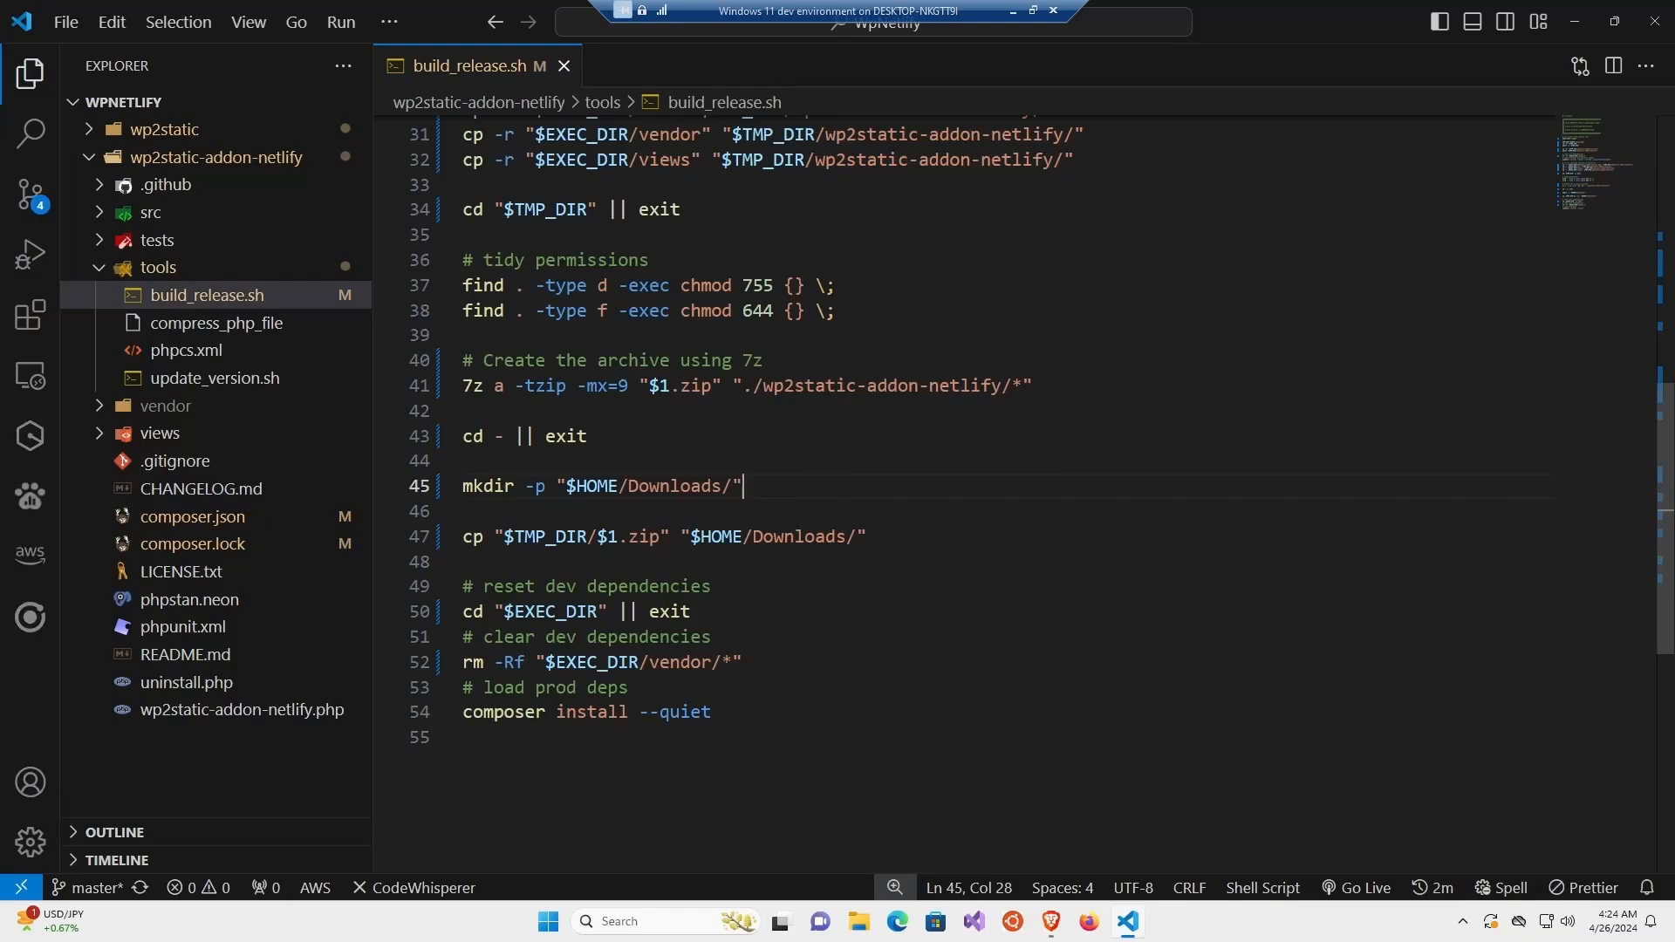
Run tools/build_release.sh wp-netlify-addon in the terminal and check the Downloads folder for the generated zip.
key("ctrl+grave")
type("tools/build_release.sh wp-netlifyu-addon")
key("Return")
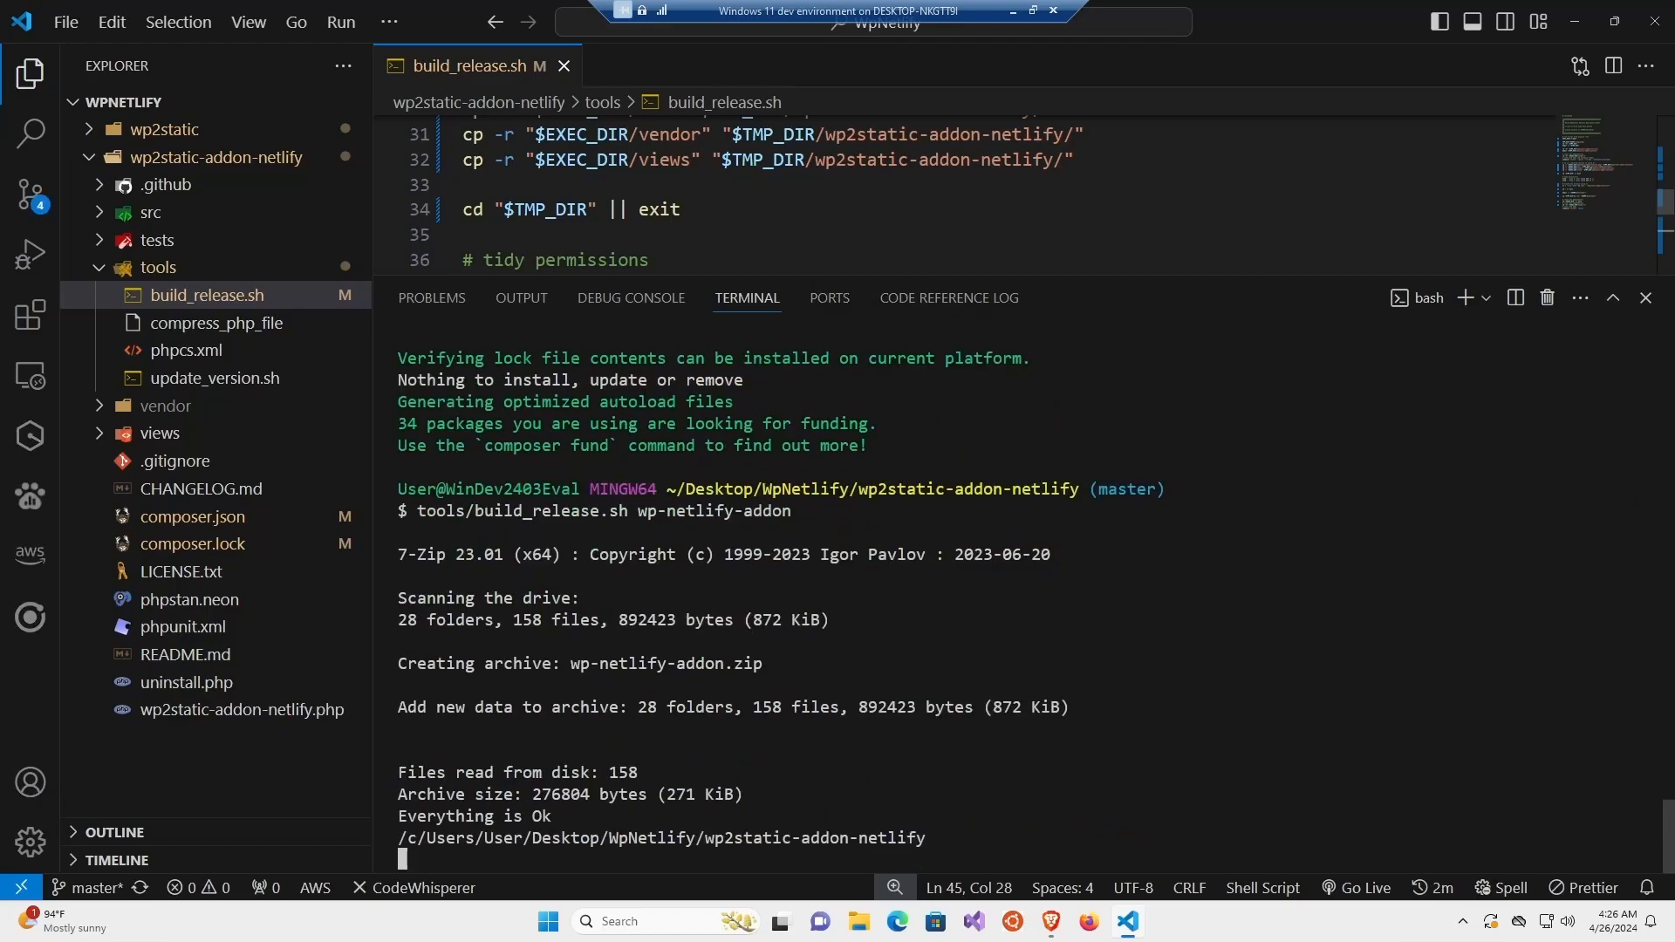
left_click(859, 918)
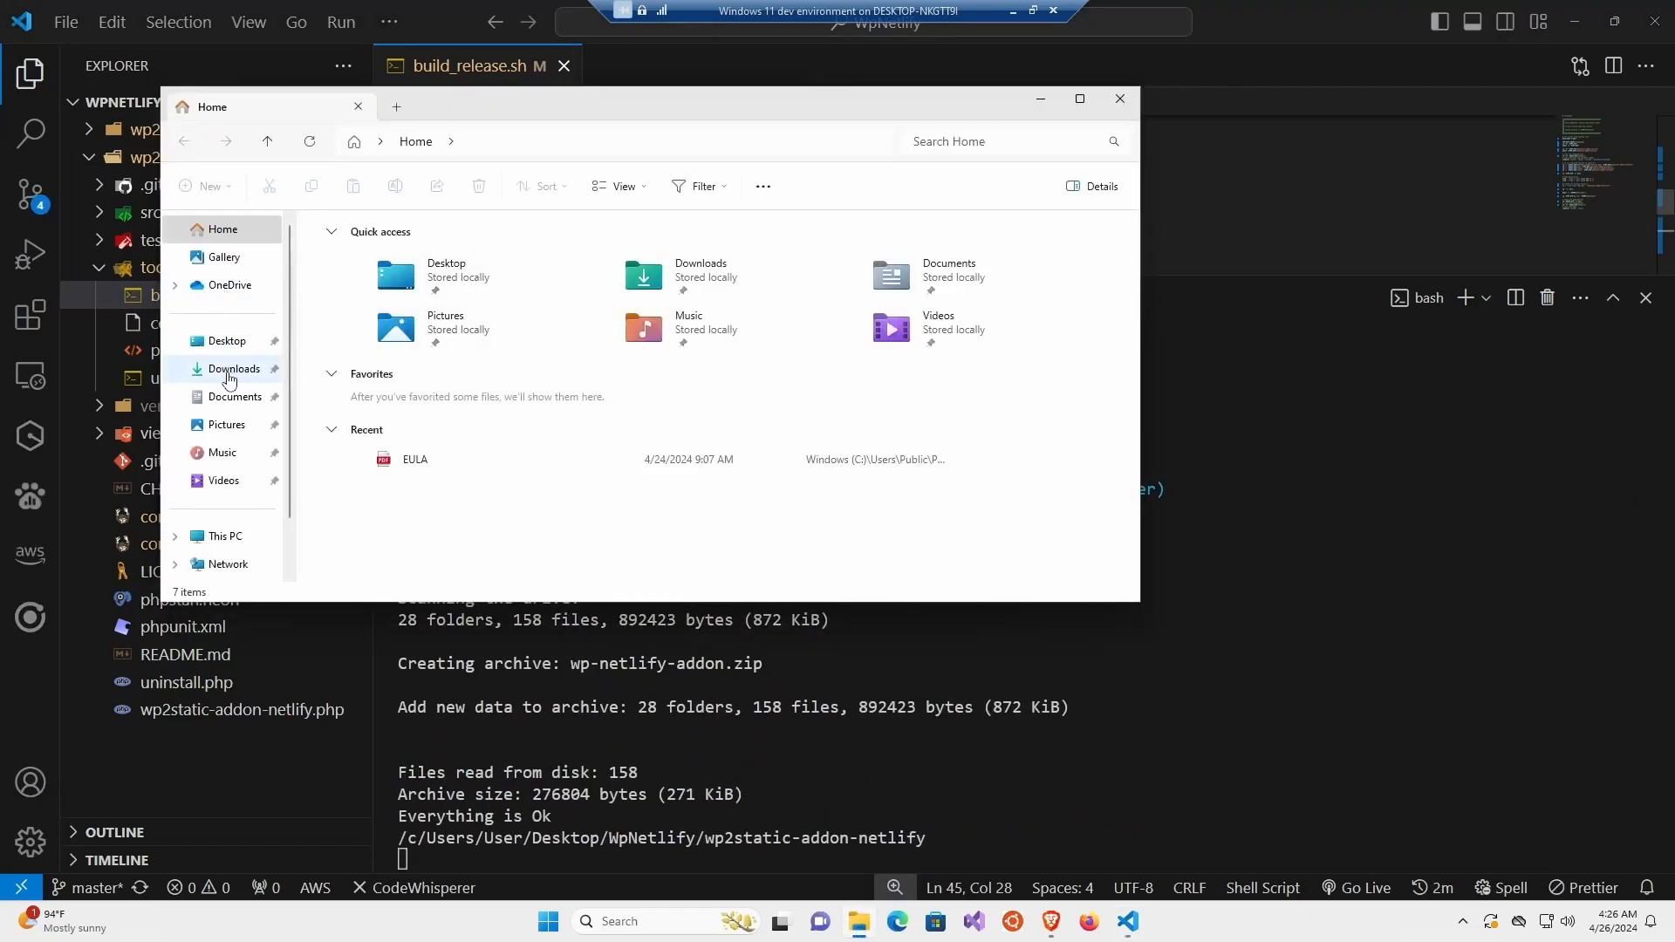
left_click(232, 368)
Launch the XAMPP Control Panel, start Apache and MySQL, and minimize the control panel.
left_click(641, 921)
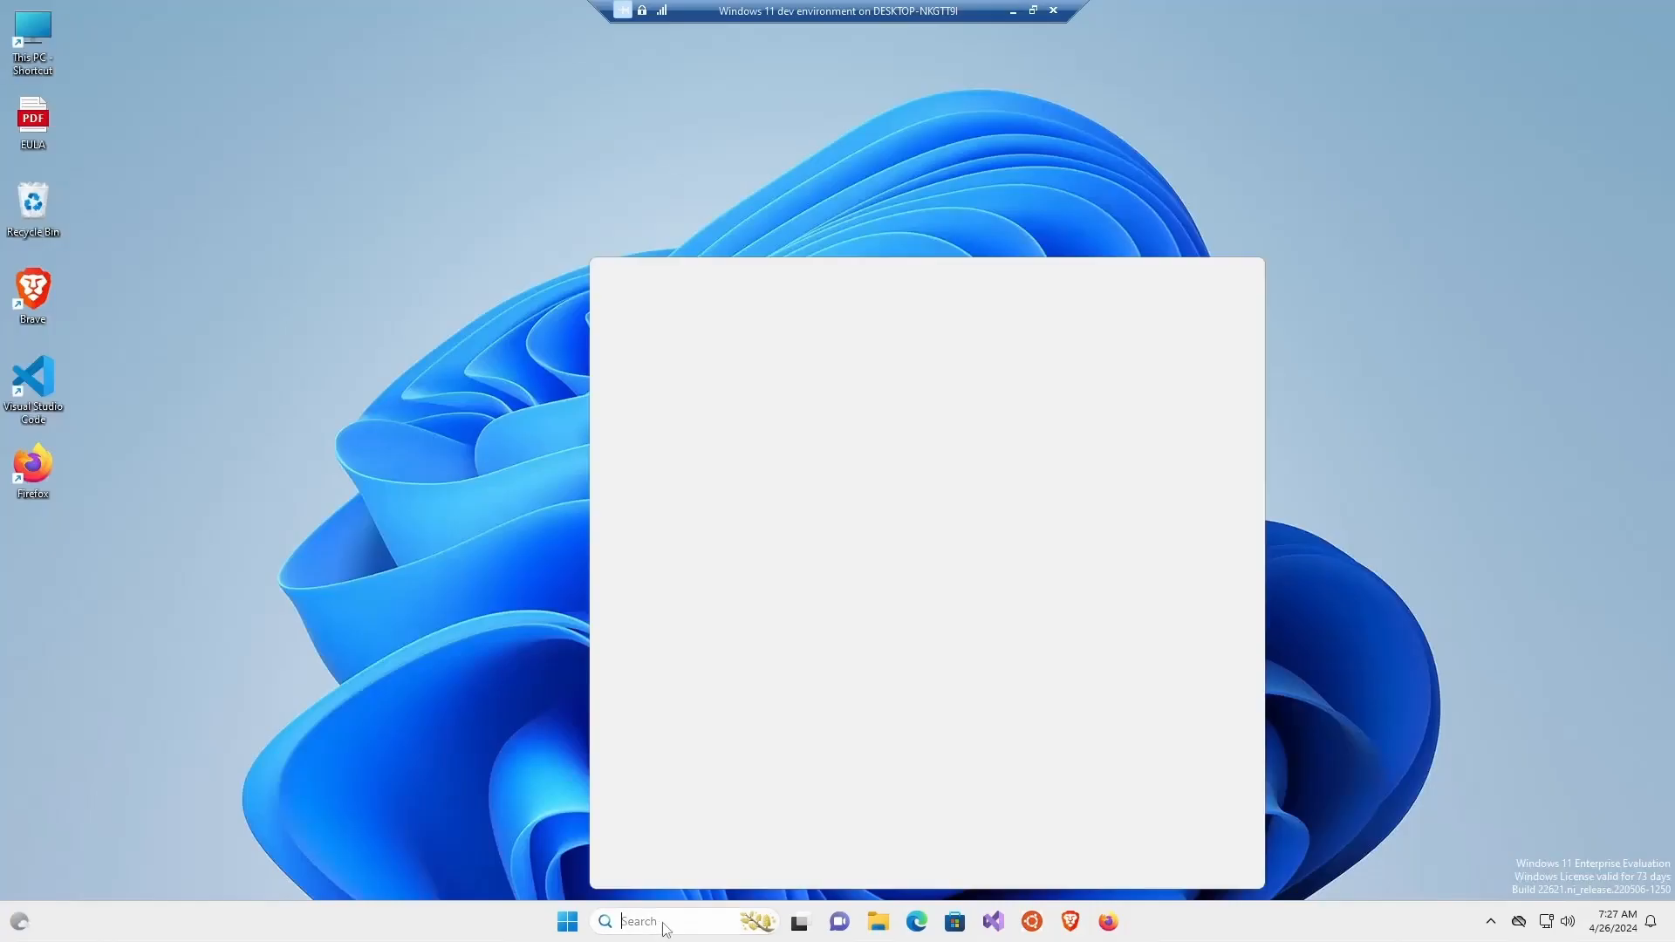
left_click(698, 452)
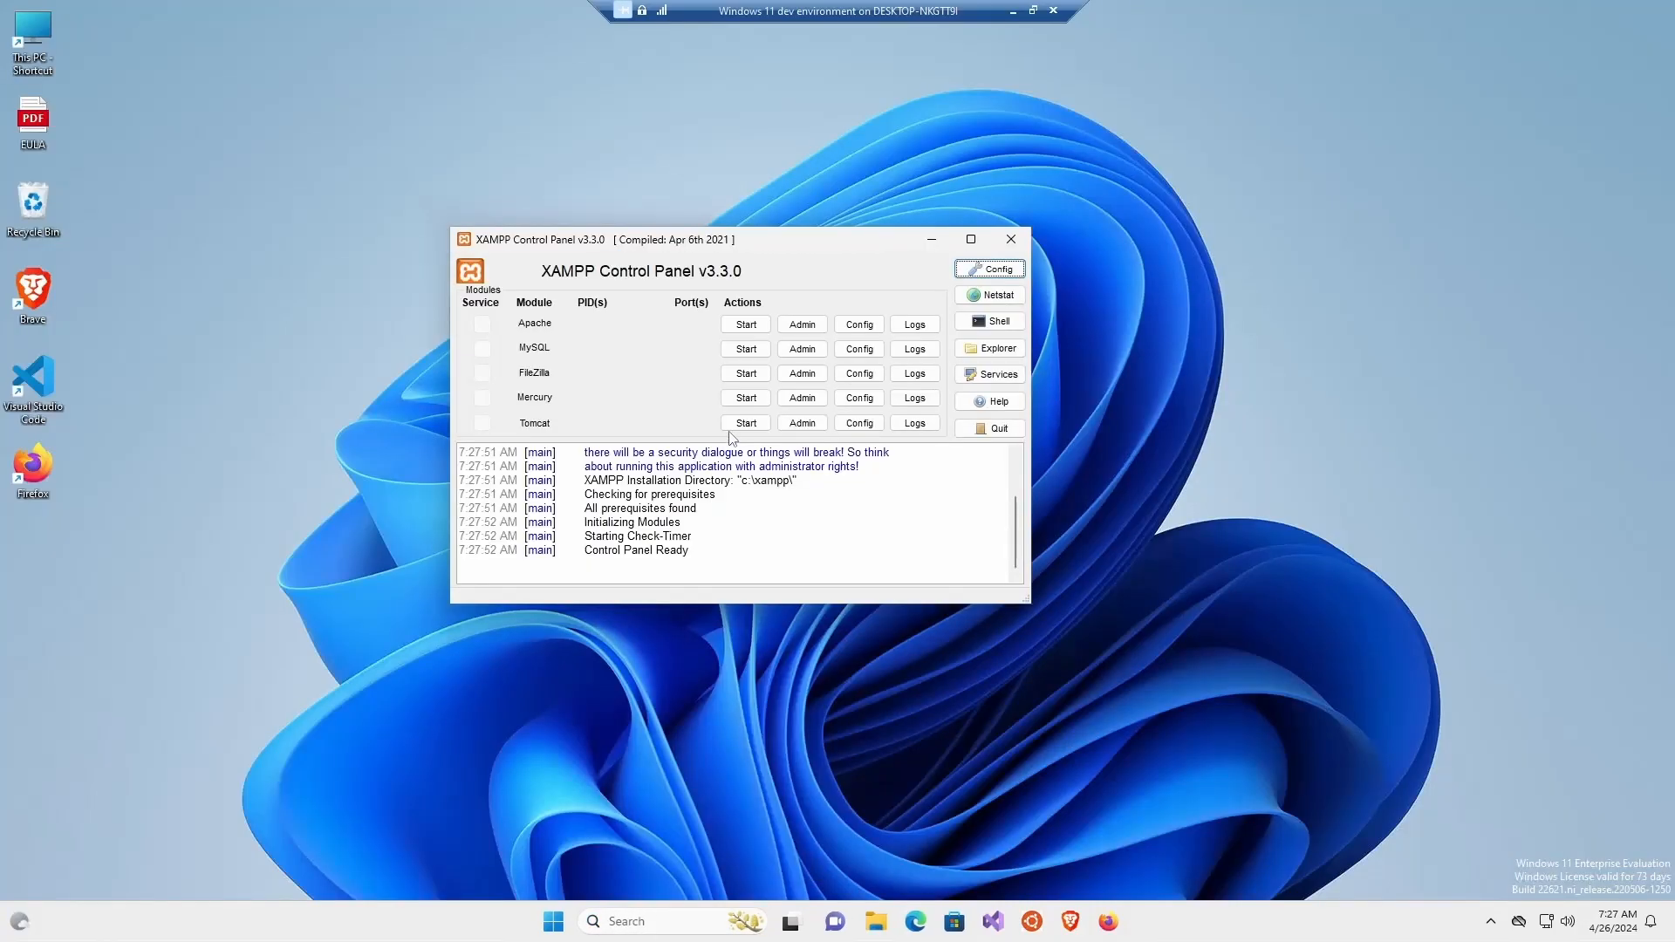
left_click(746, 325)
left_click(746, 349)
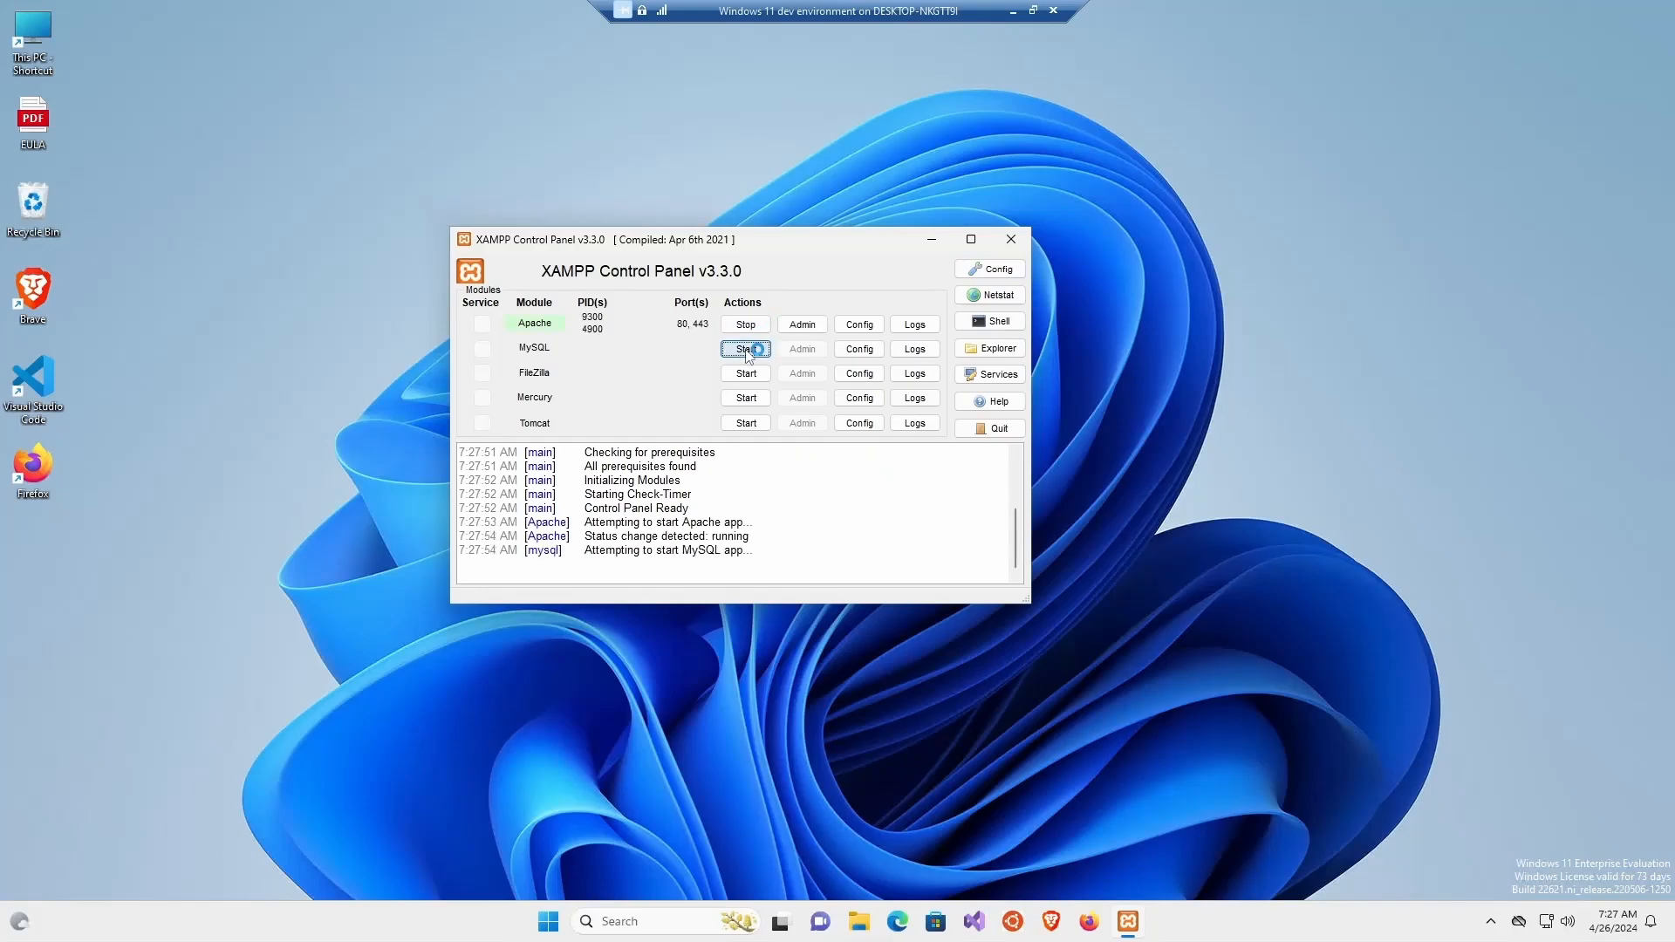
left_click(933, 240)
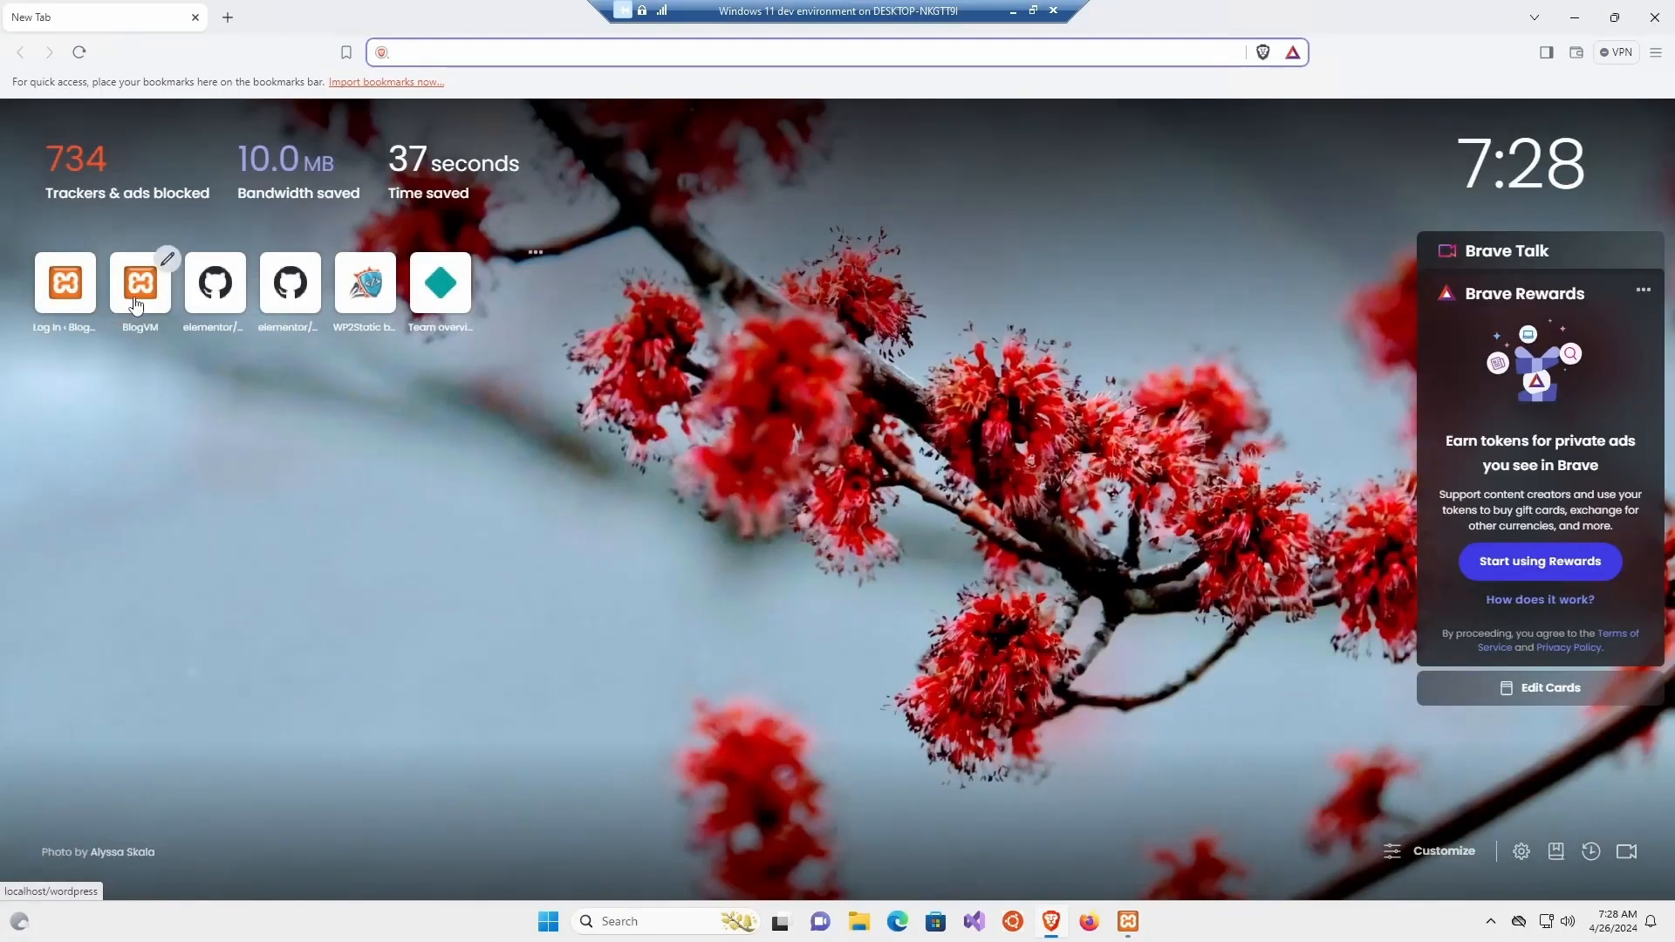
Switch to Brave, open localhost/wordpress/wp-admin, and log in to WordPress with the saved credentials.
left_click(135, 304)
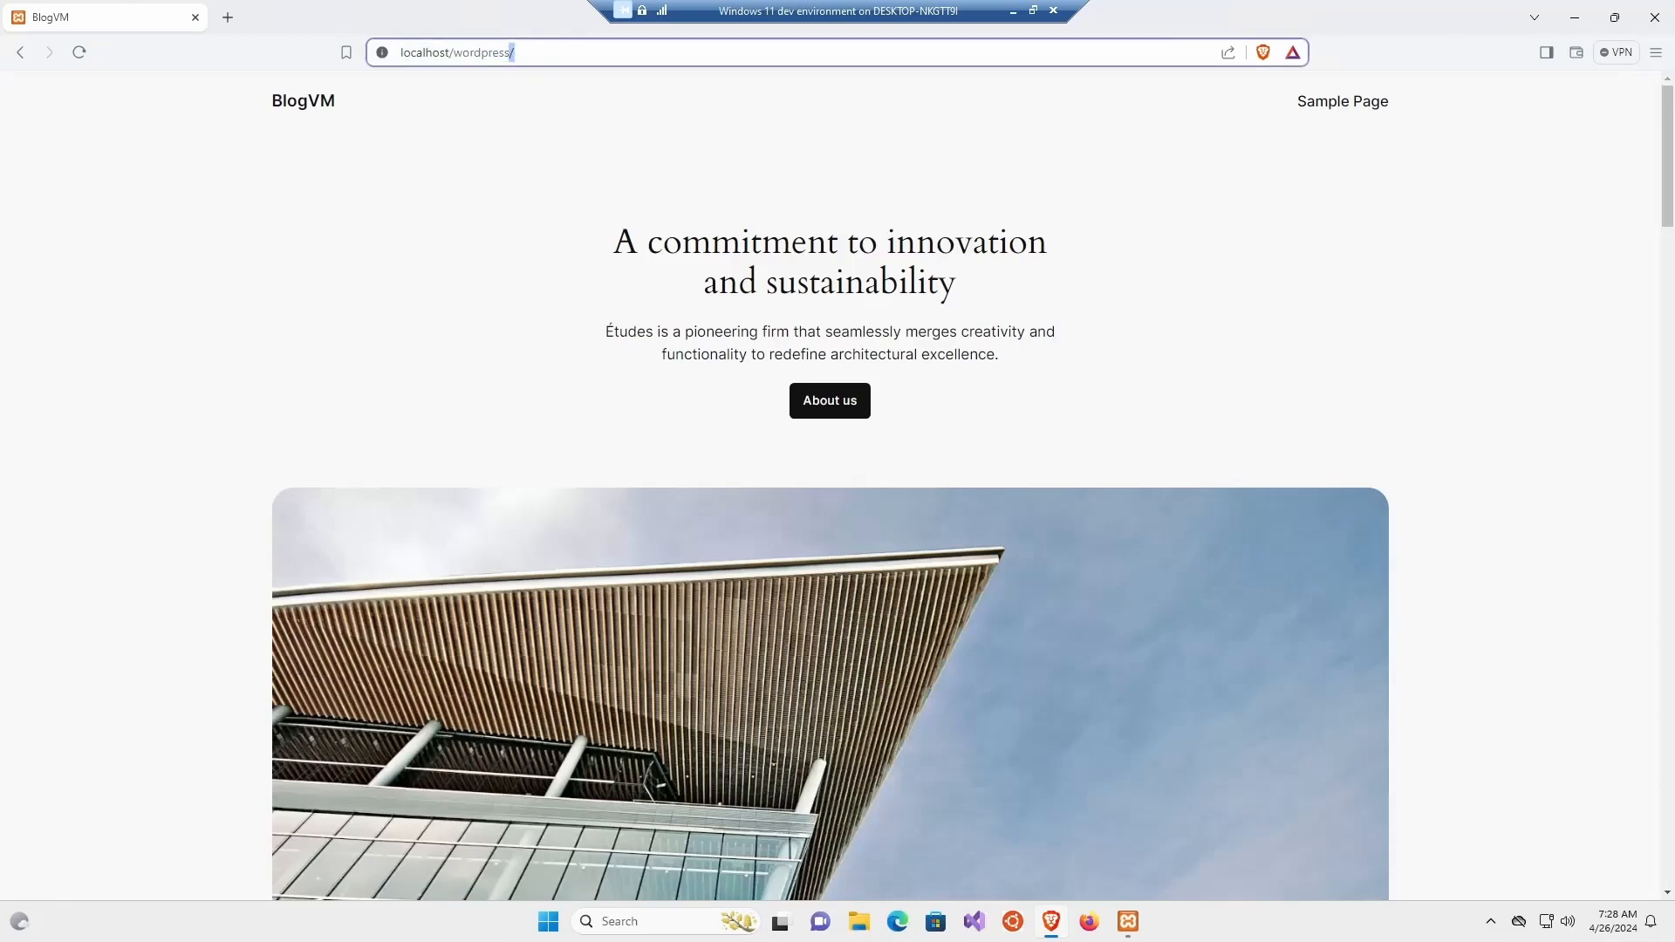
type("wp-admin")
key("Return")
left_click(872, 360)
left_click(941, 431)
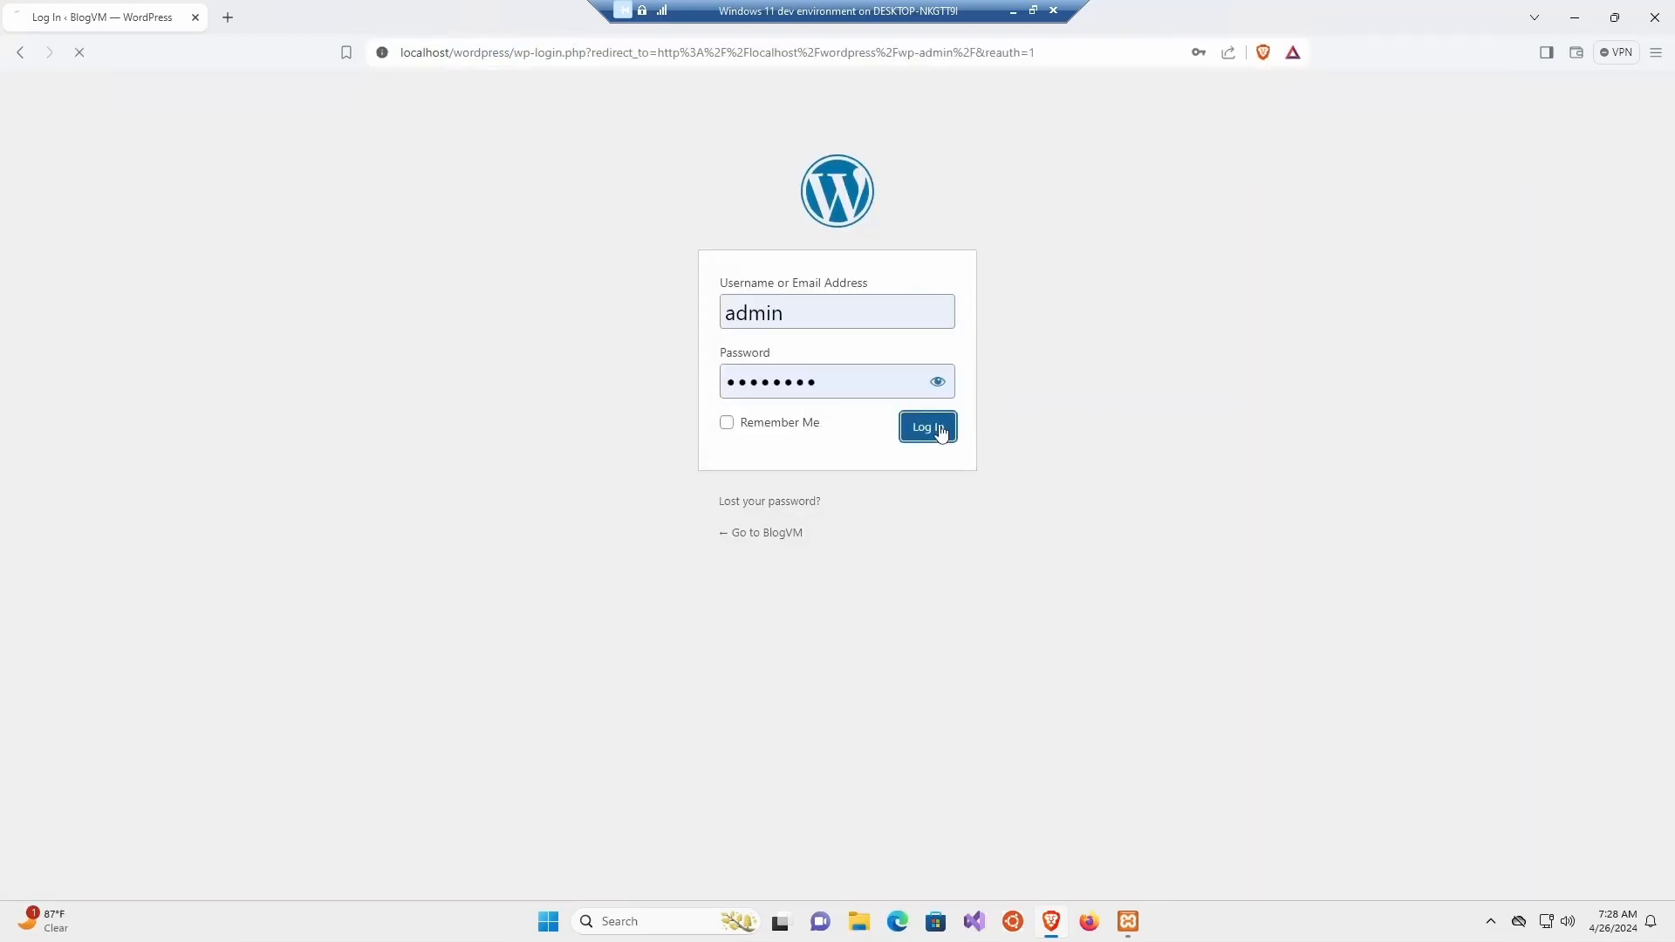
View the BlogVM site's front page through its sections and return to the WordPress dashboard.
left_click(70, 84)
scroll(838, 489, "down", 10)
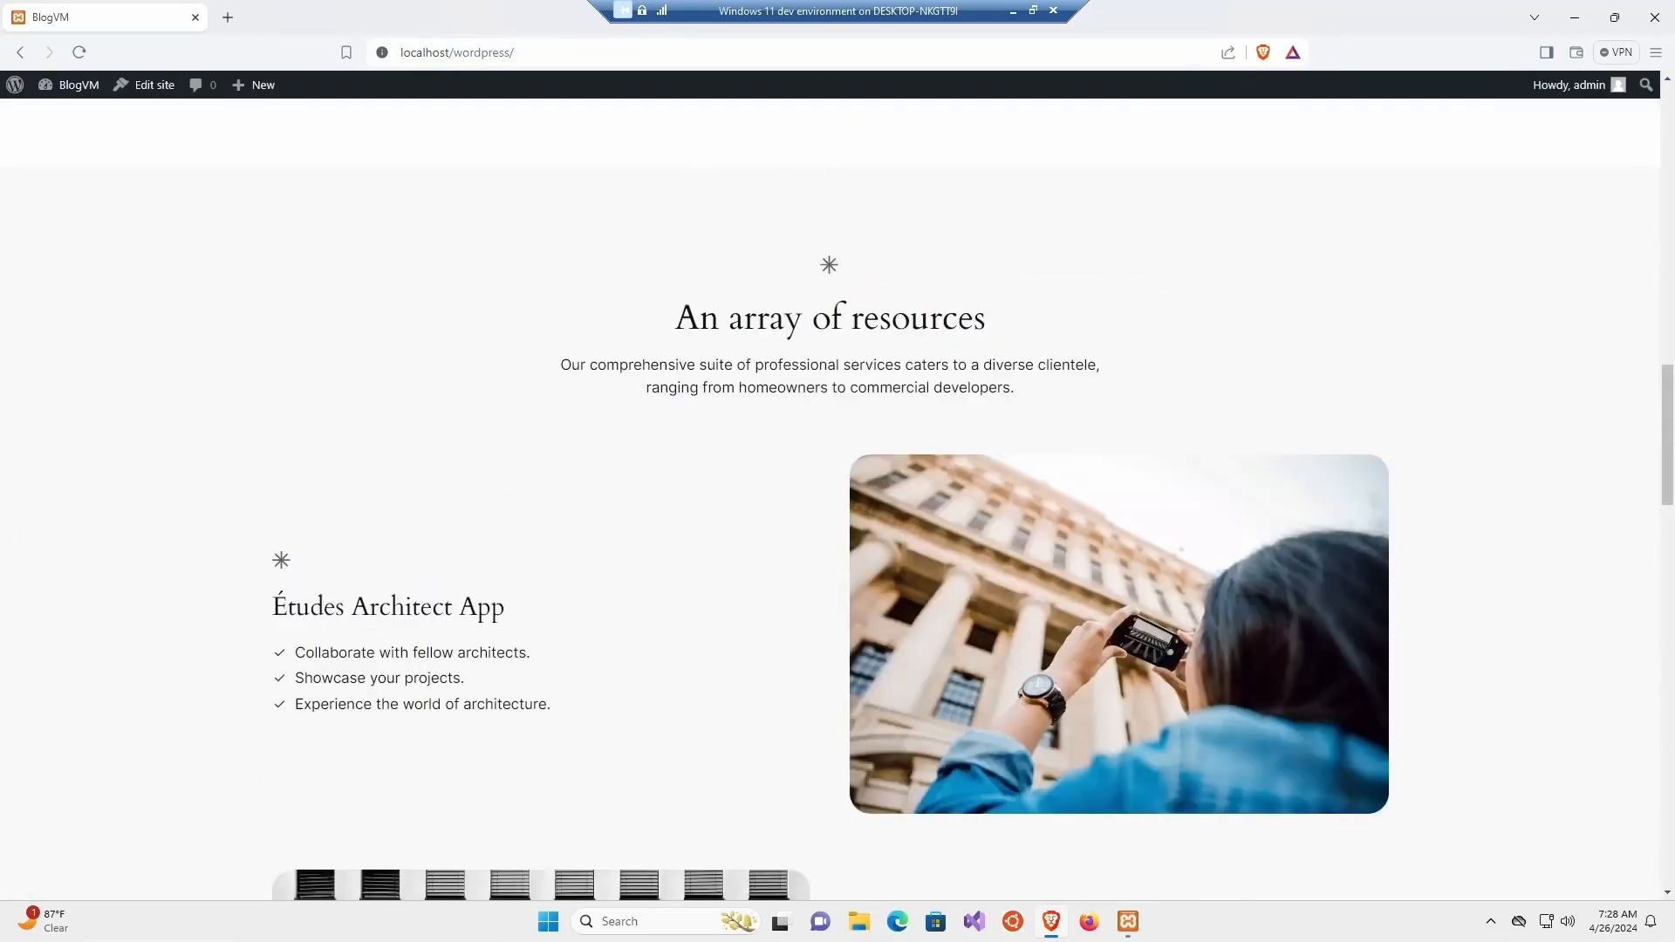
scroll(1328, 142, "up", 10)
left_click(1331, 131)
left_click(62, 112)
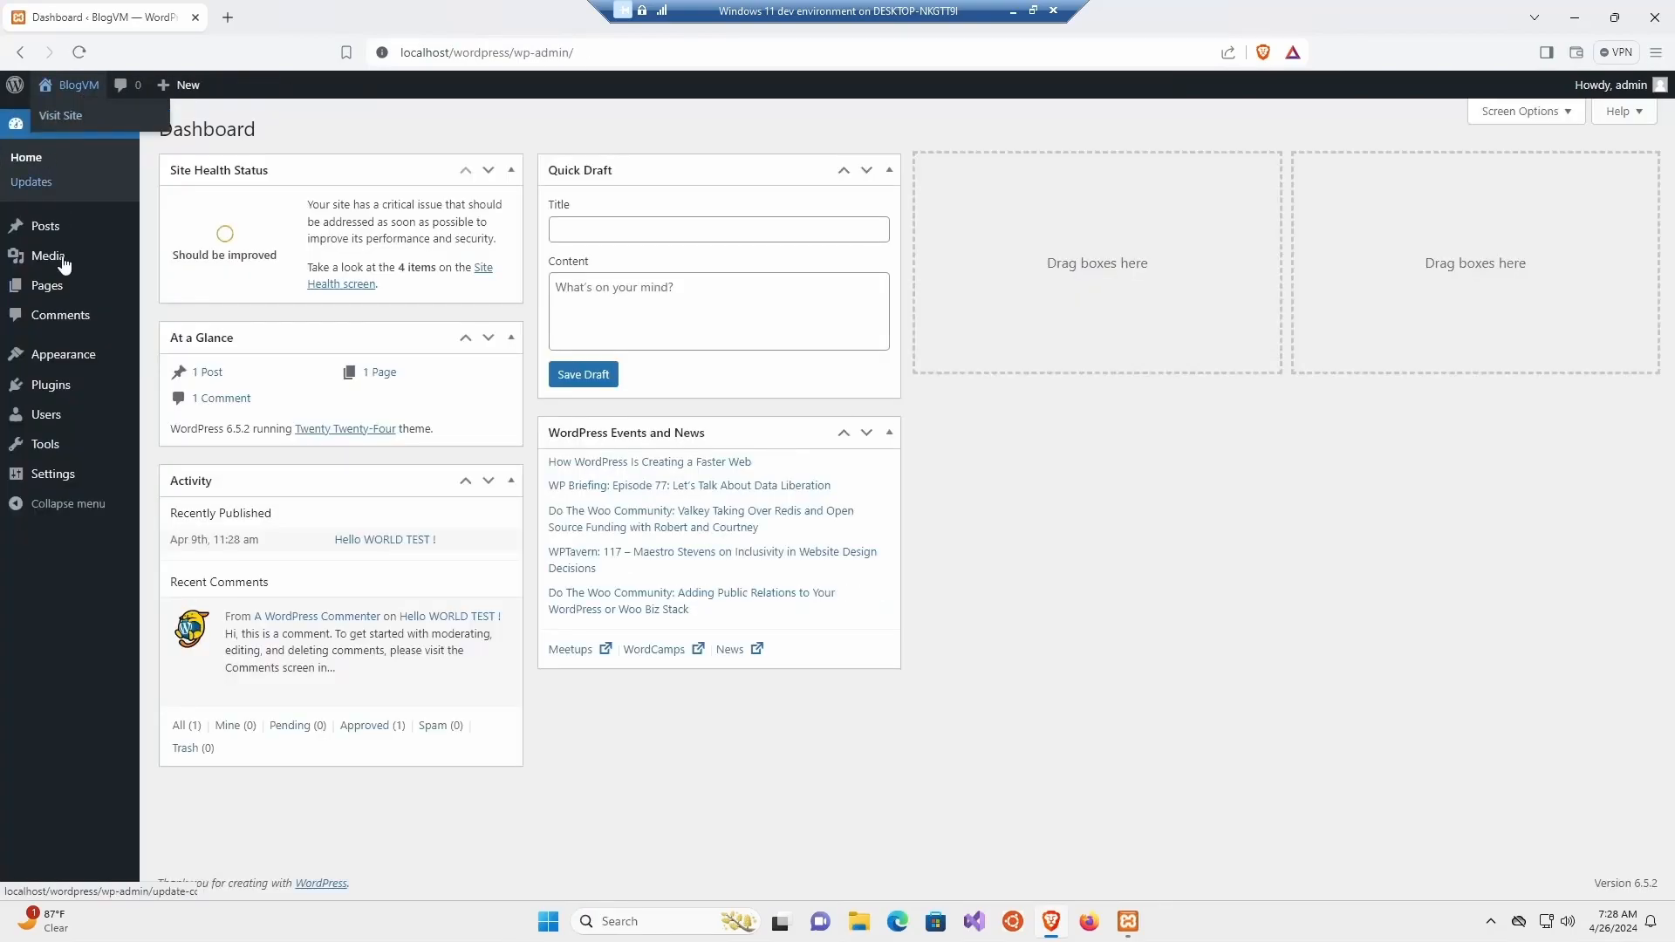
Upload wp2static.zip from the Downloads folder as a new plugin, then install and activate it.
mouse_move(77, 385)
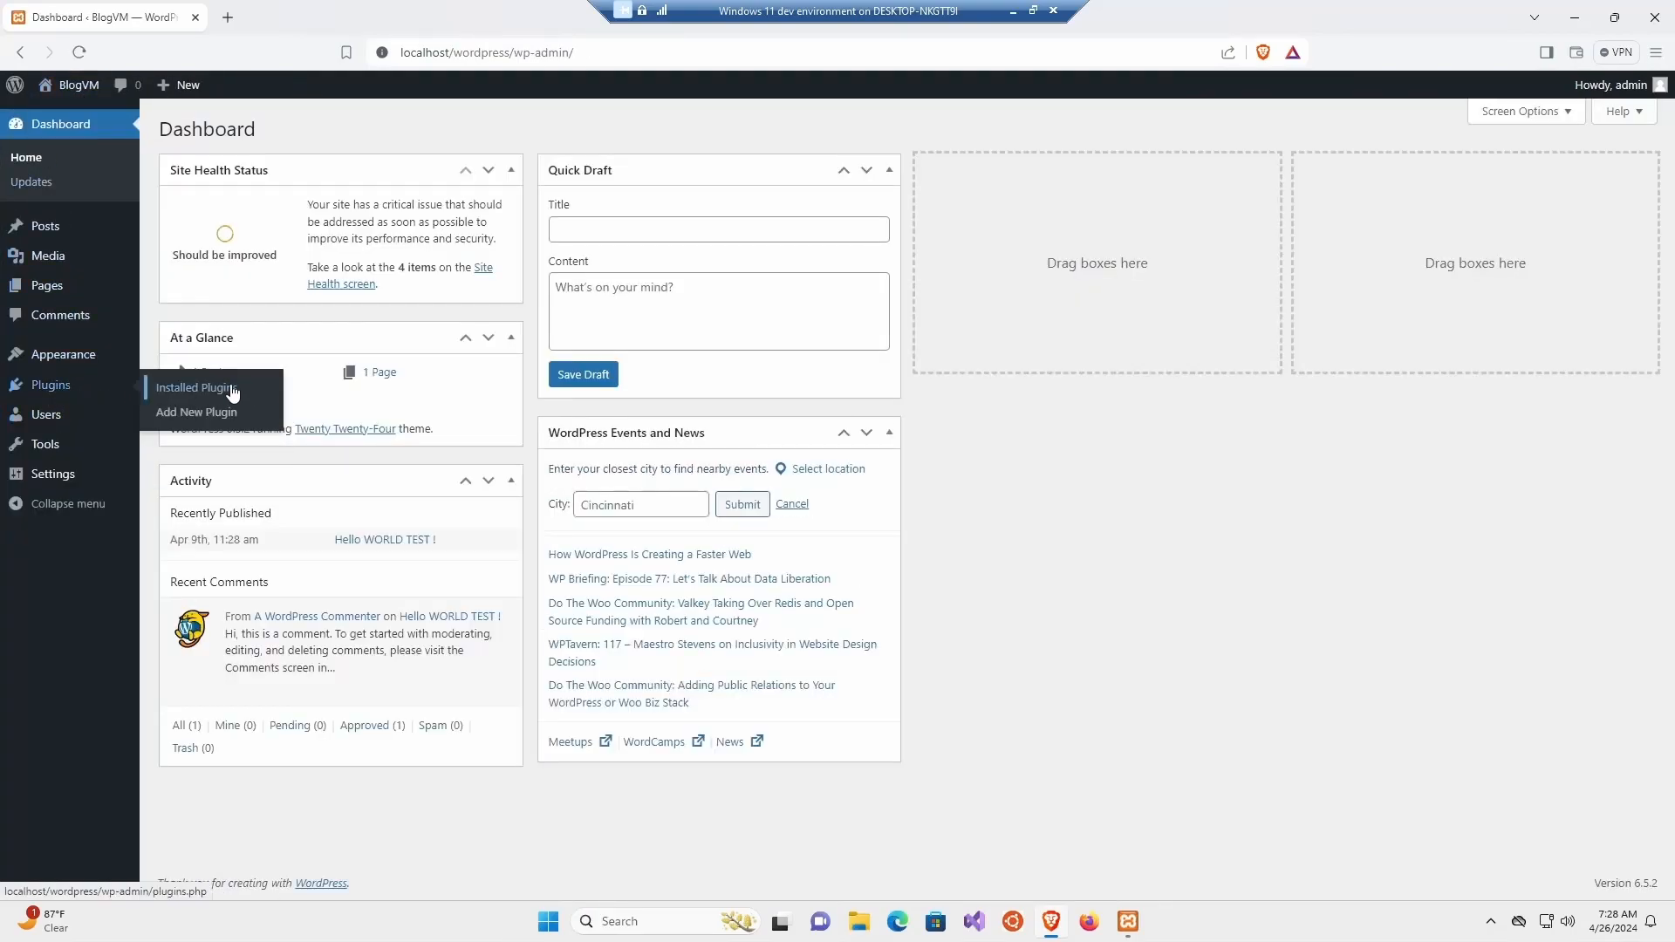
left_click(178, 411)
left_click(302, 129)
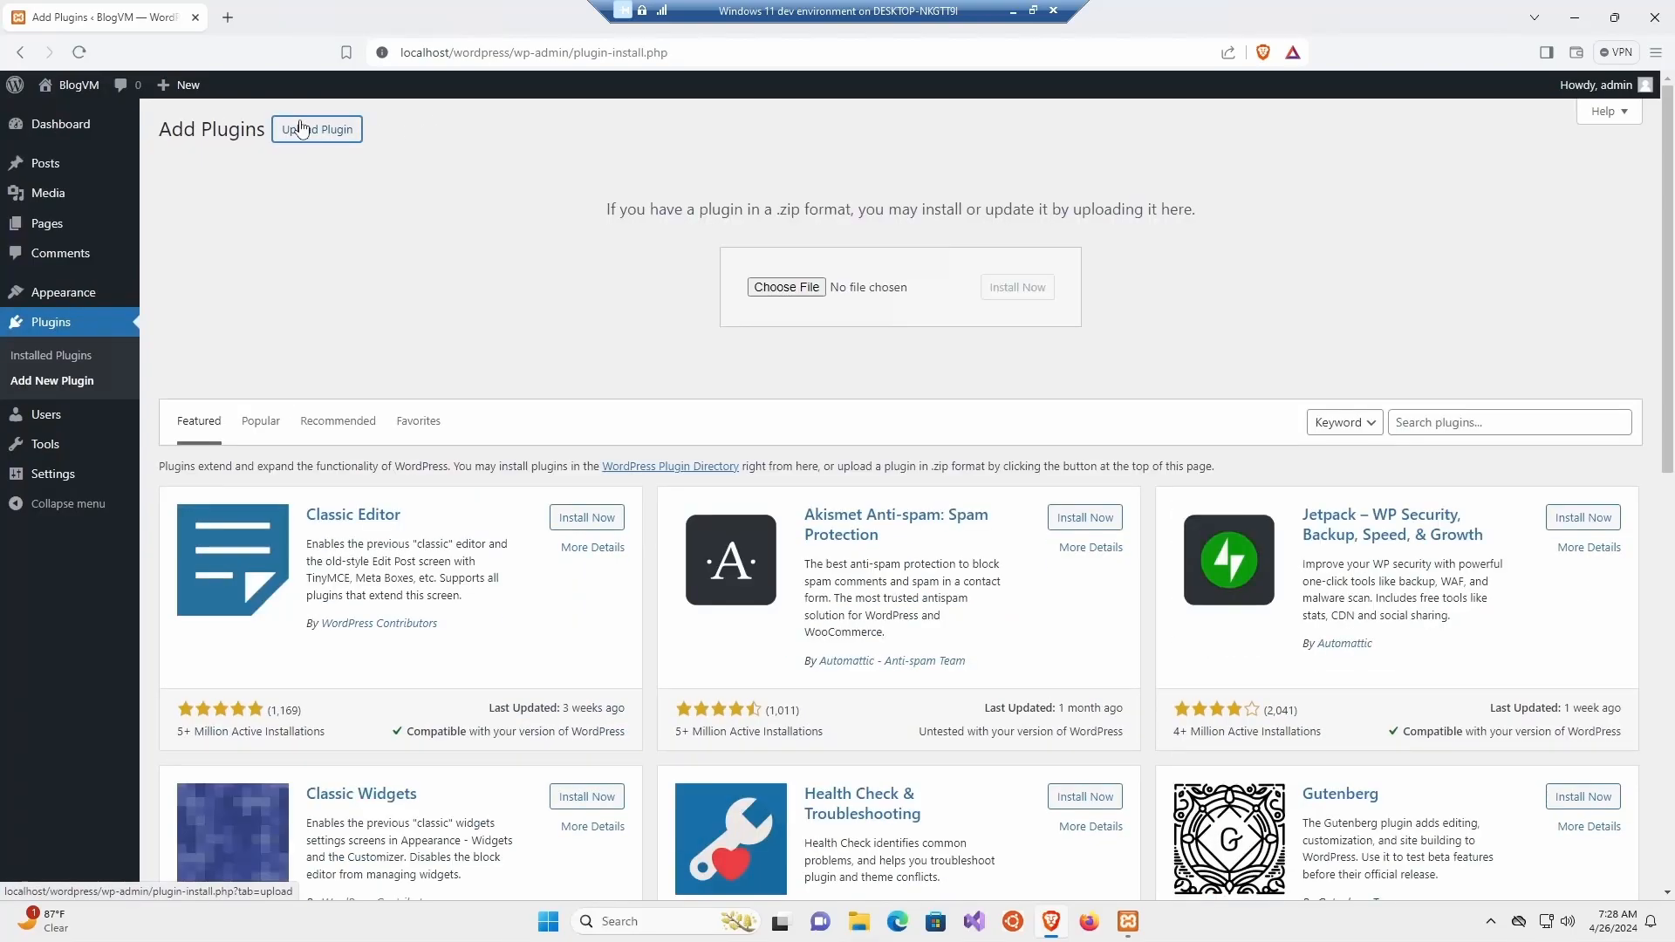
left_click(788, 286)
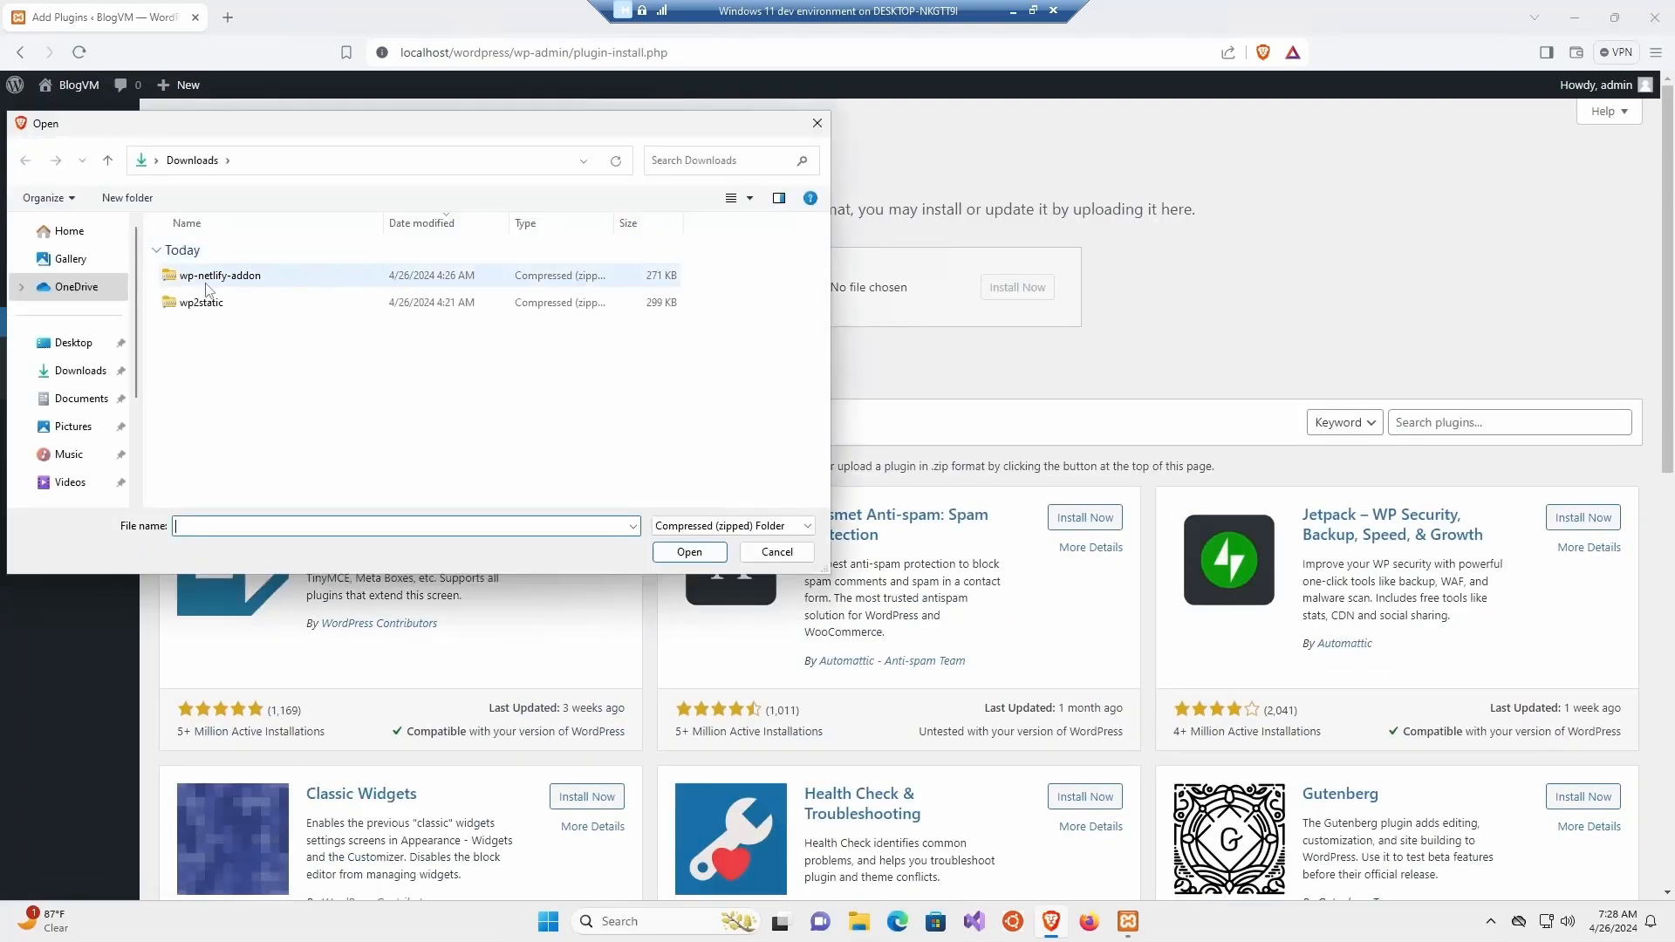
left_click(170, 305)
left_click(666, 560)
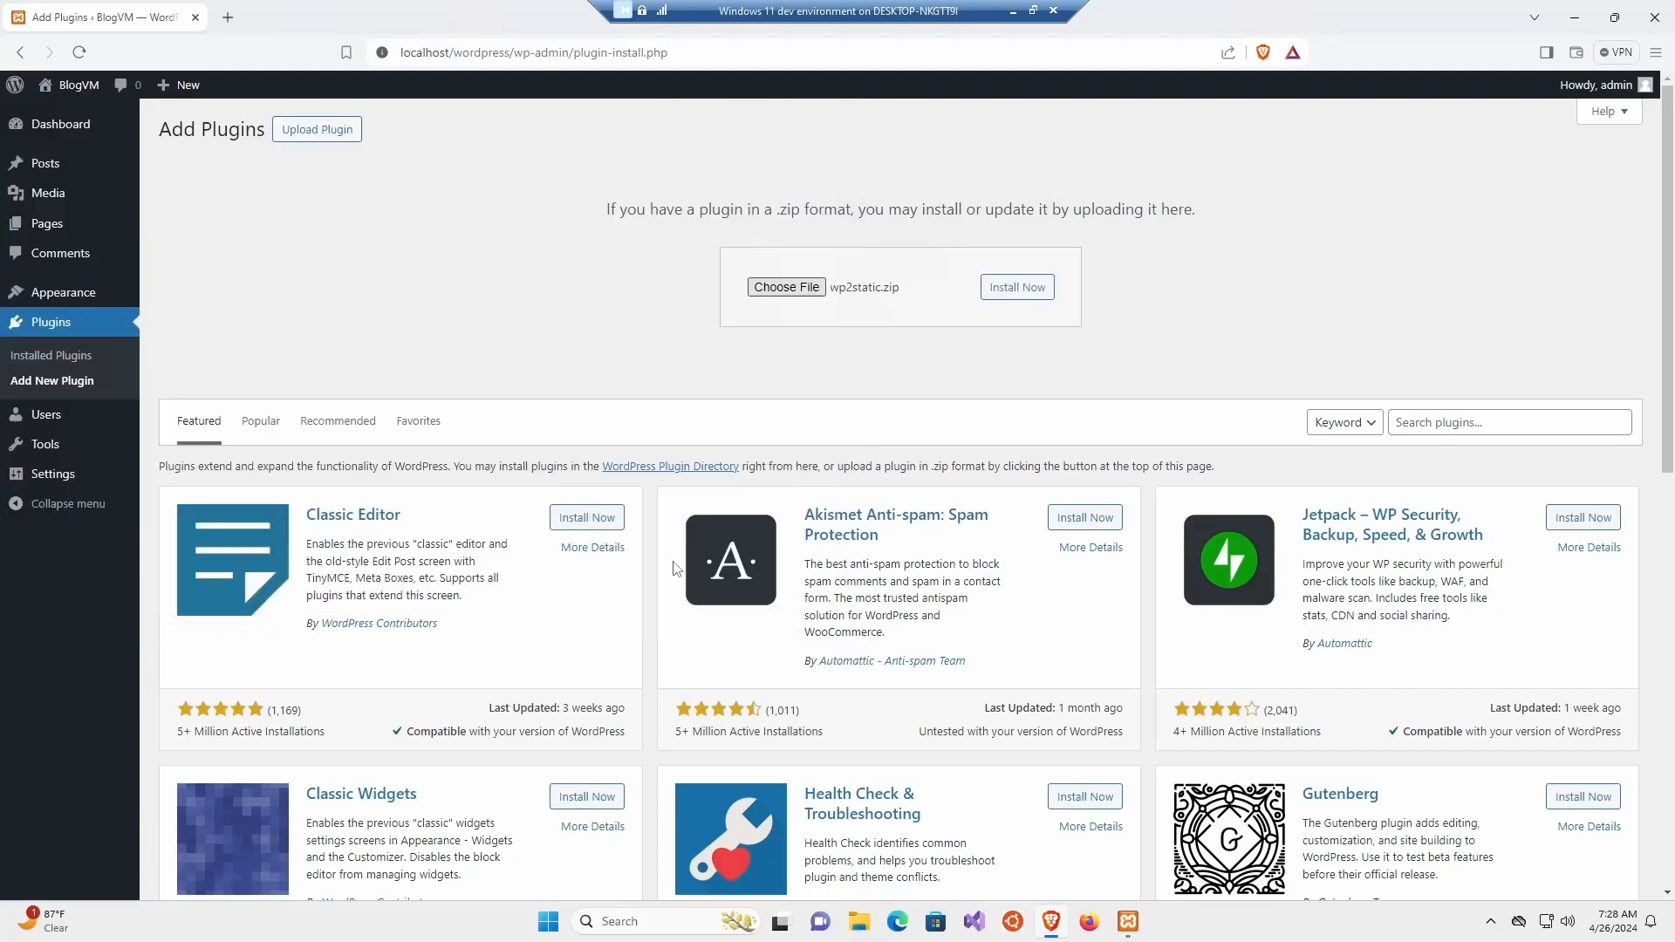
left_click(1008, 297)
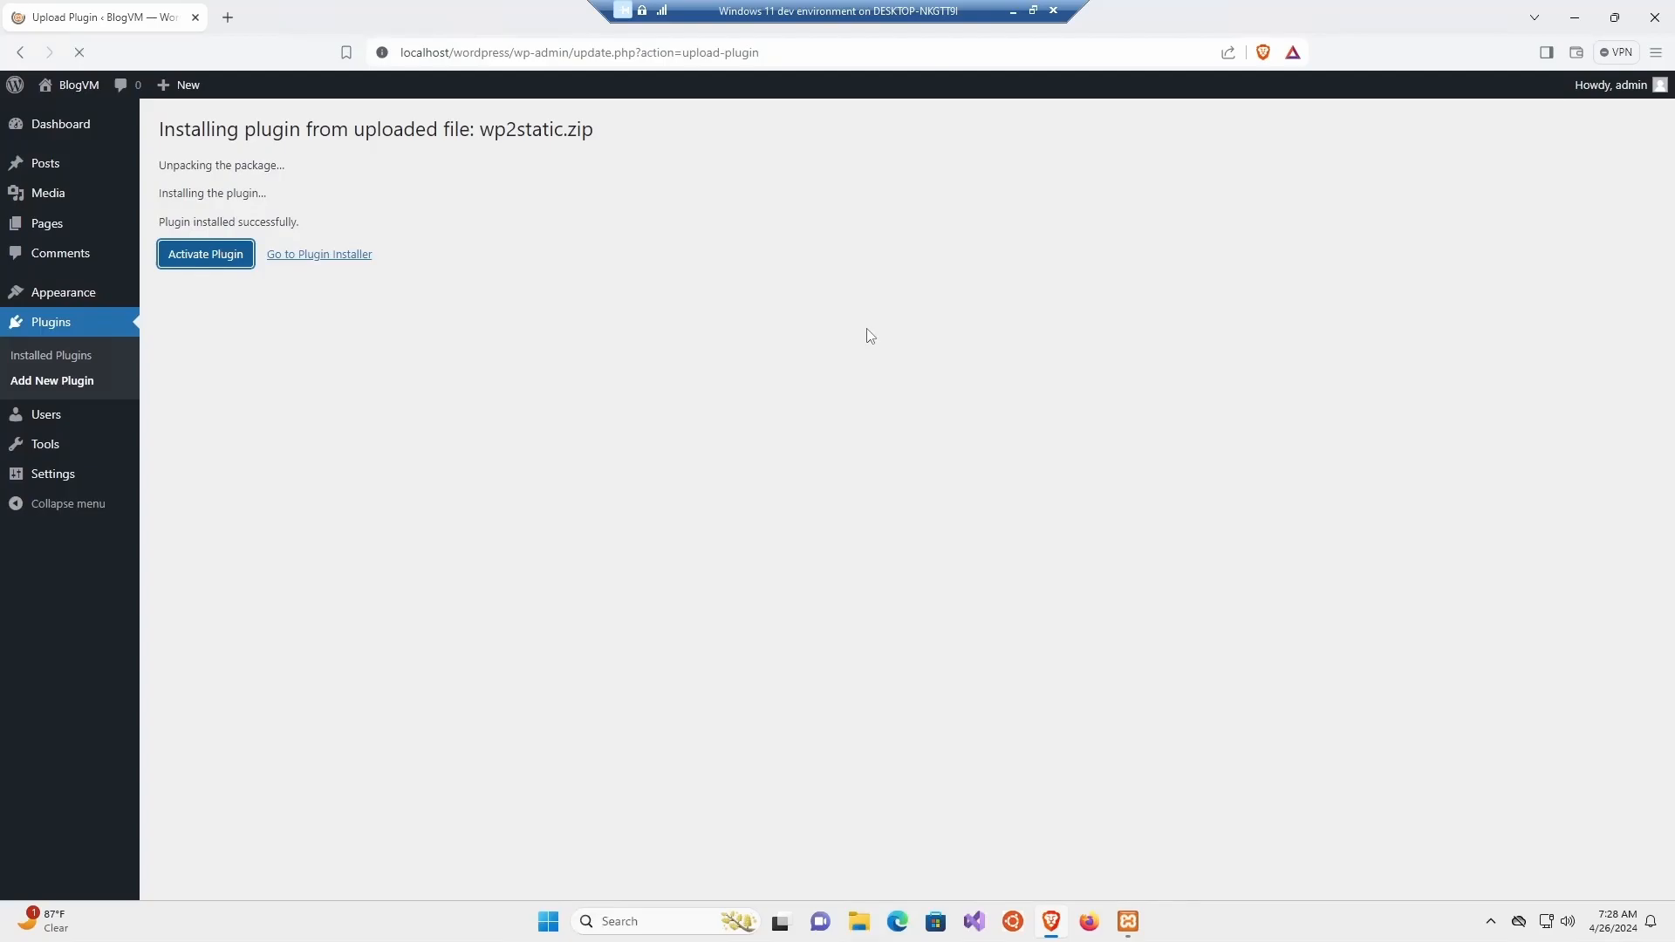
Add another plugin by uploading wp-netlify-addon.zip, then install and activate it.
left_click(319, 133)
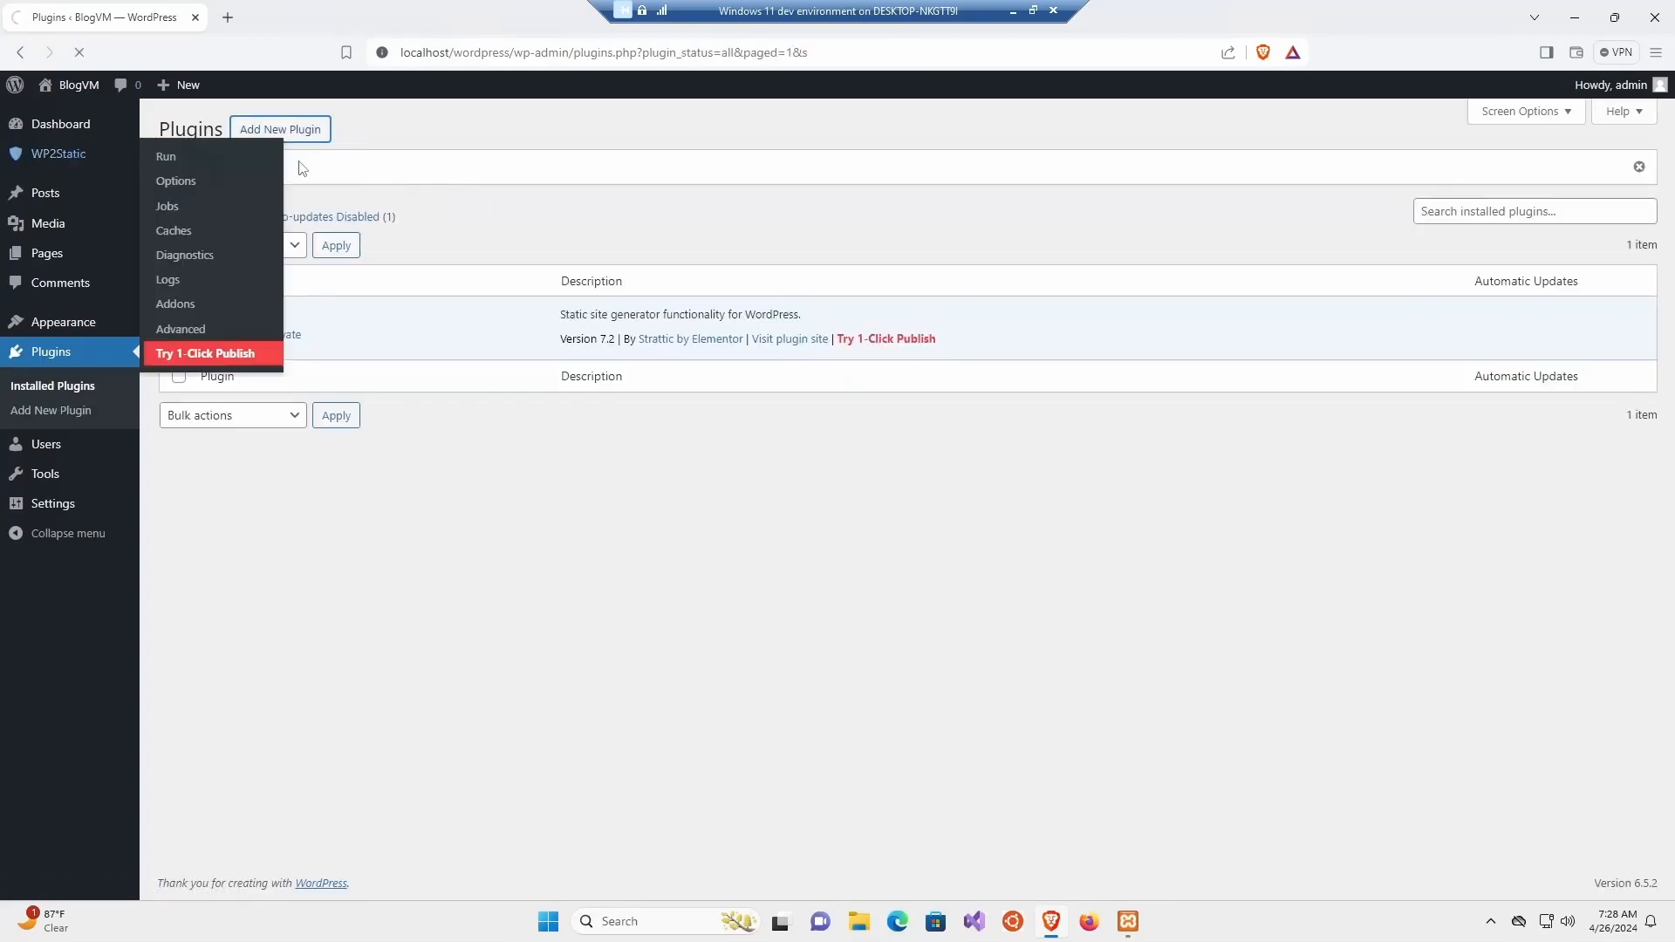
left_click(317, 129)
left_click(899, 281)
double_click(299, 273)
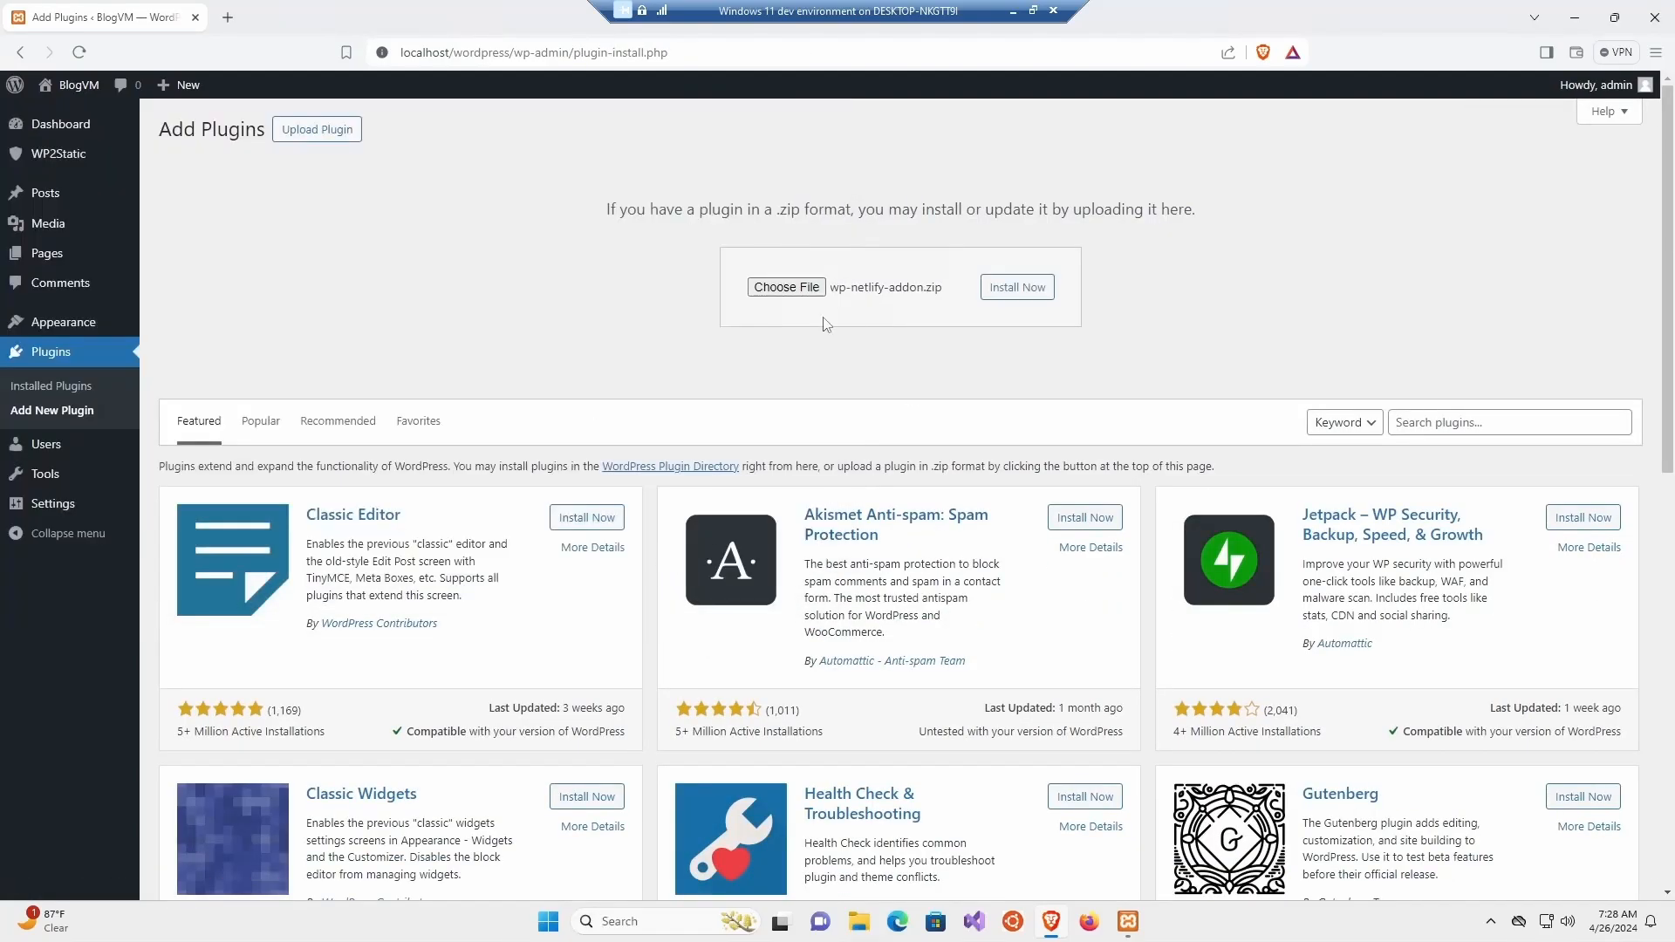
left_click(1014, 288)
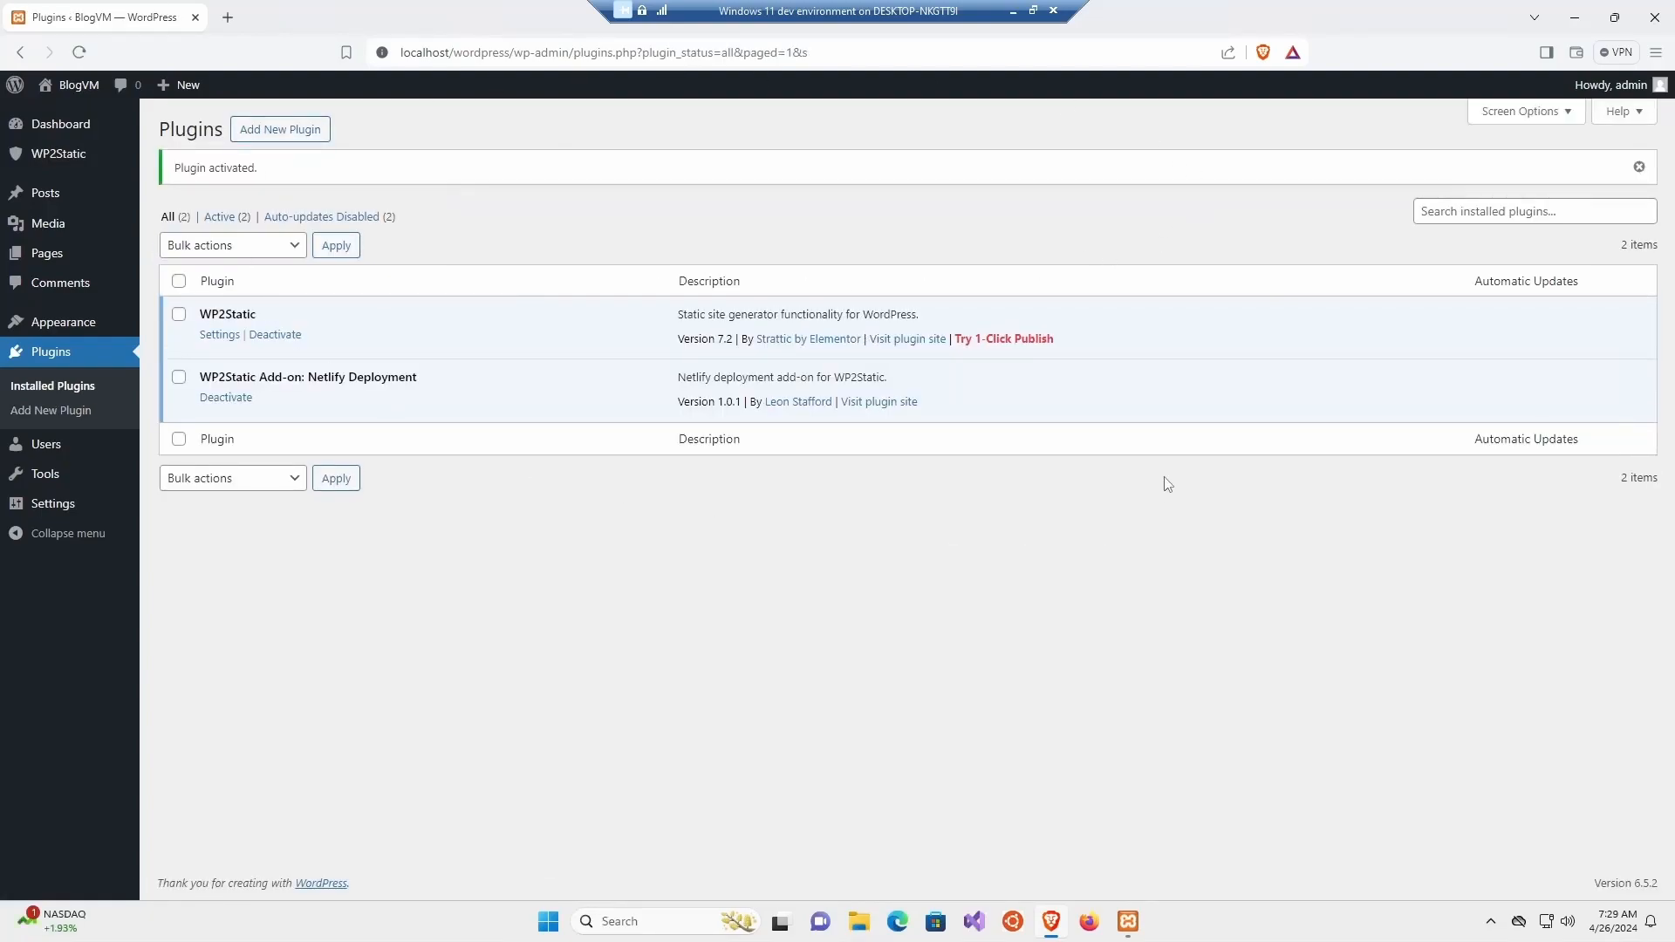
Open the Netlify Deployment documentation from the WP2Static Addons page and read the siteID option's expected input.
left_click(58, 153)
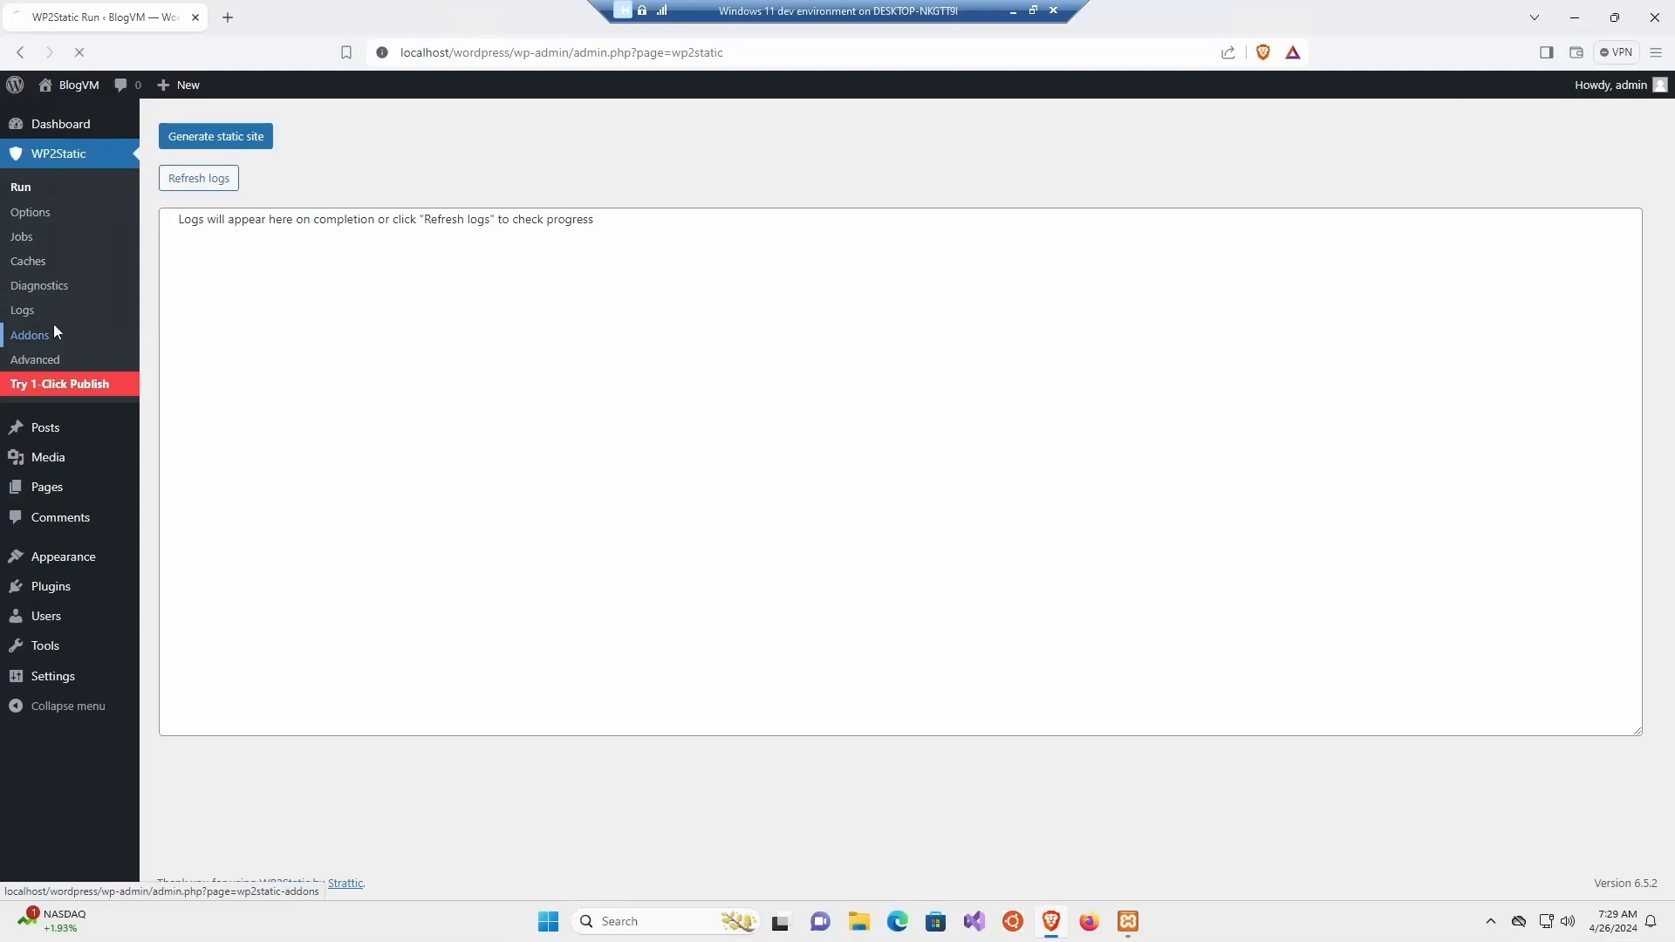
left_click(34, 334)
left_click(1001, 181)
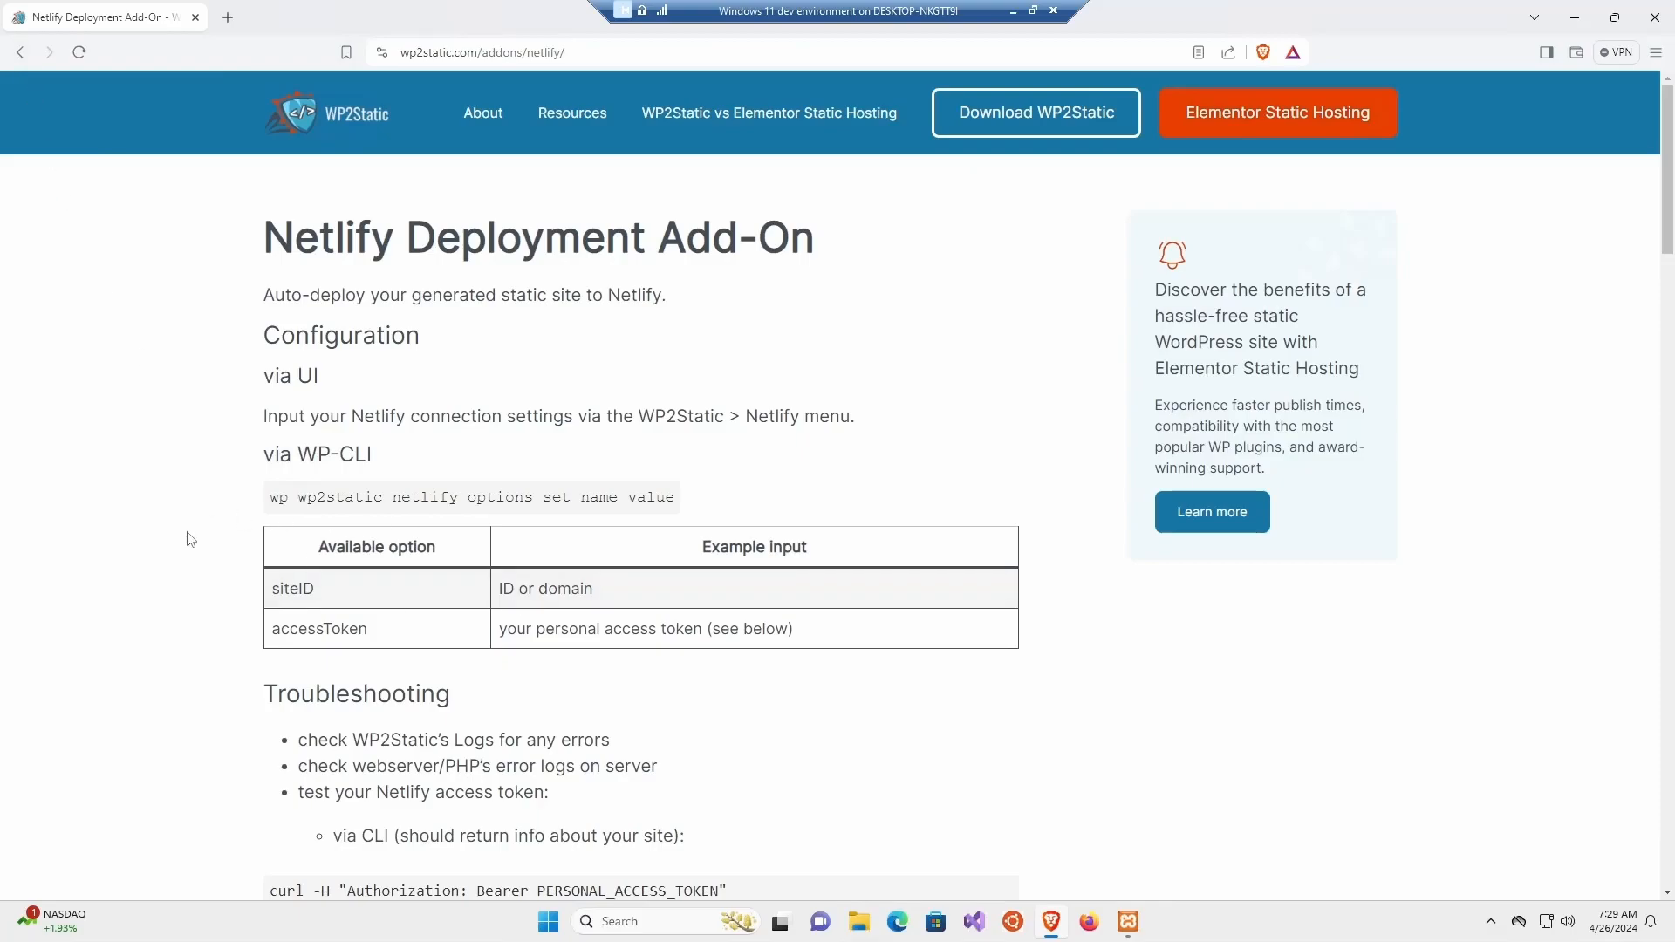
left_click_drag(268, 592, 299, 590)
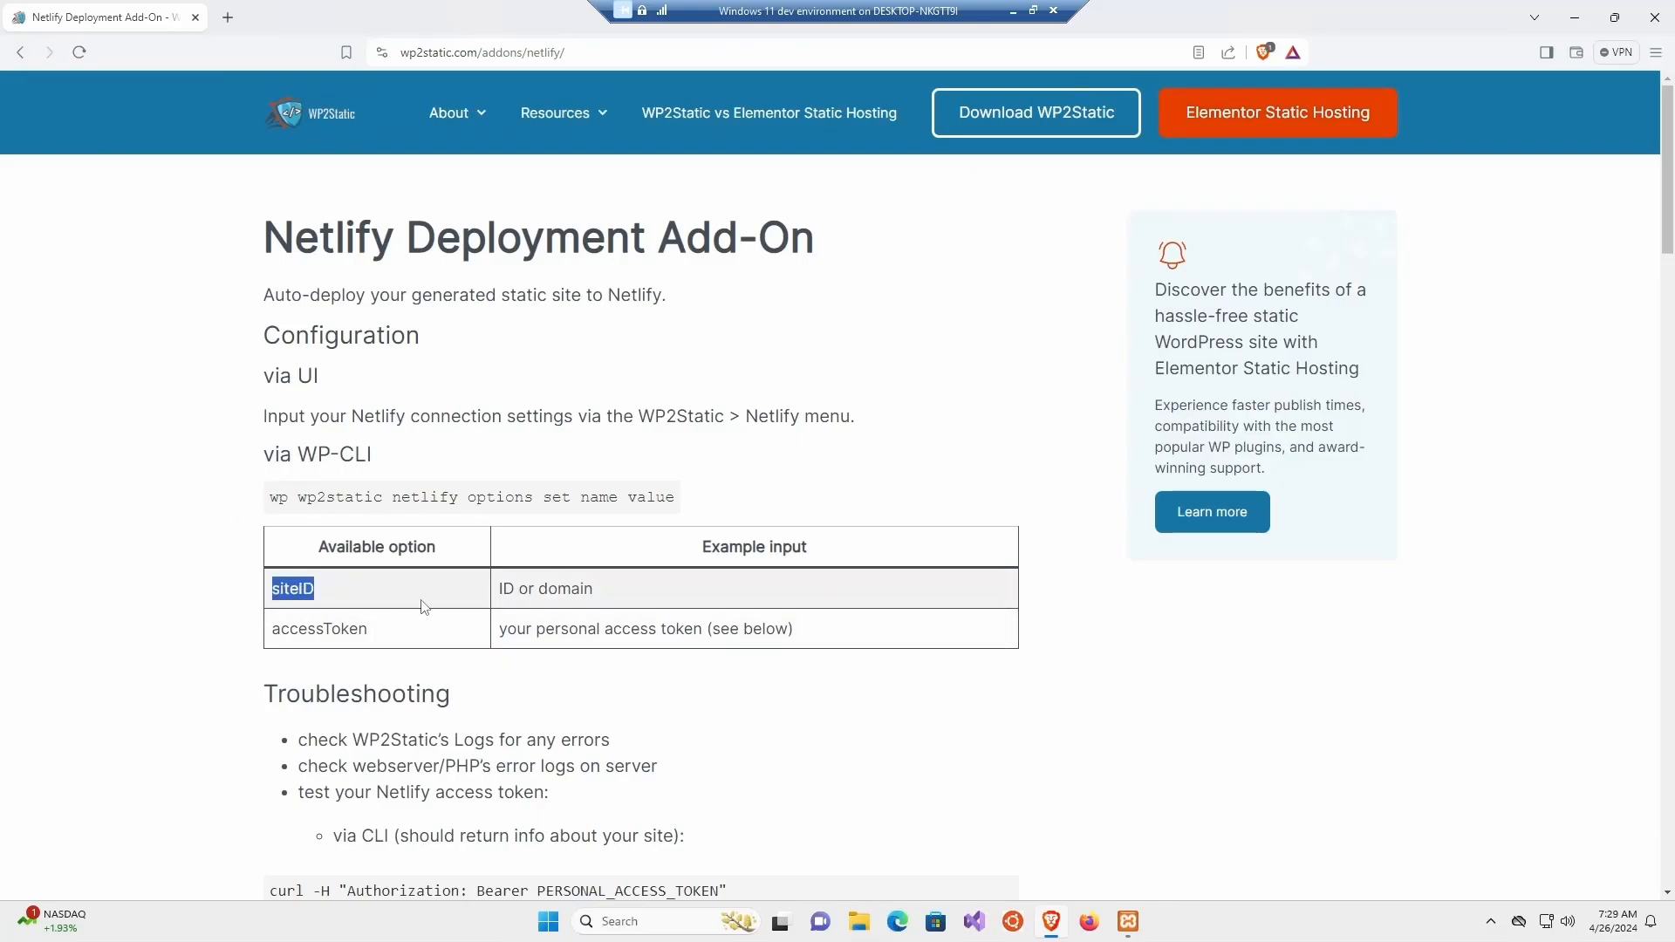
left_click_drag(504, 590, 615, 578)
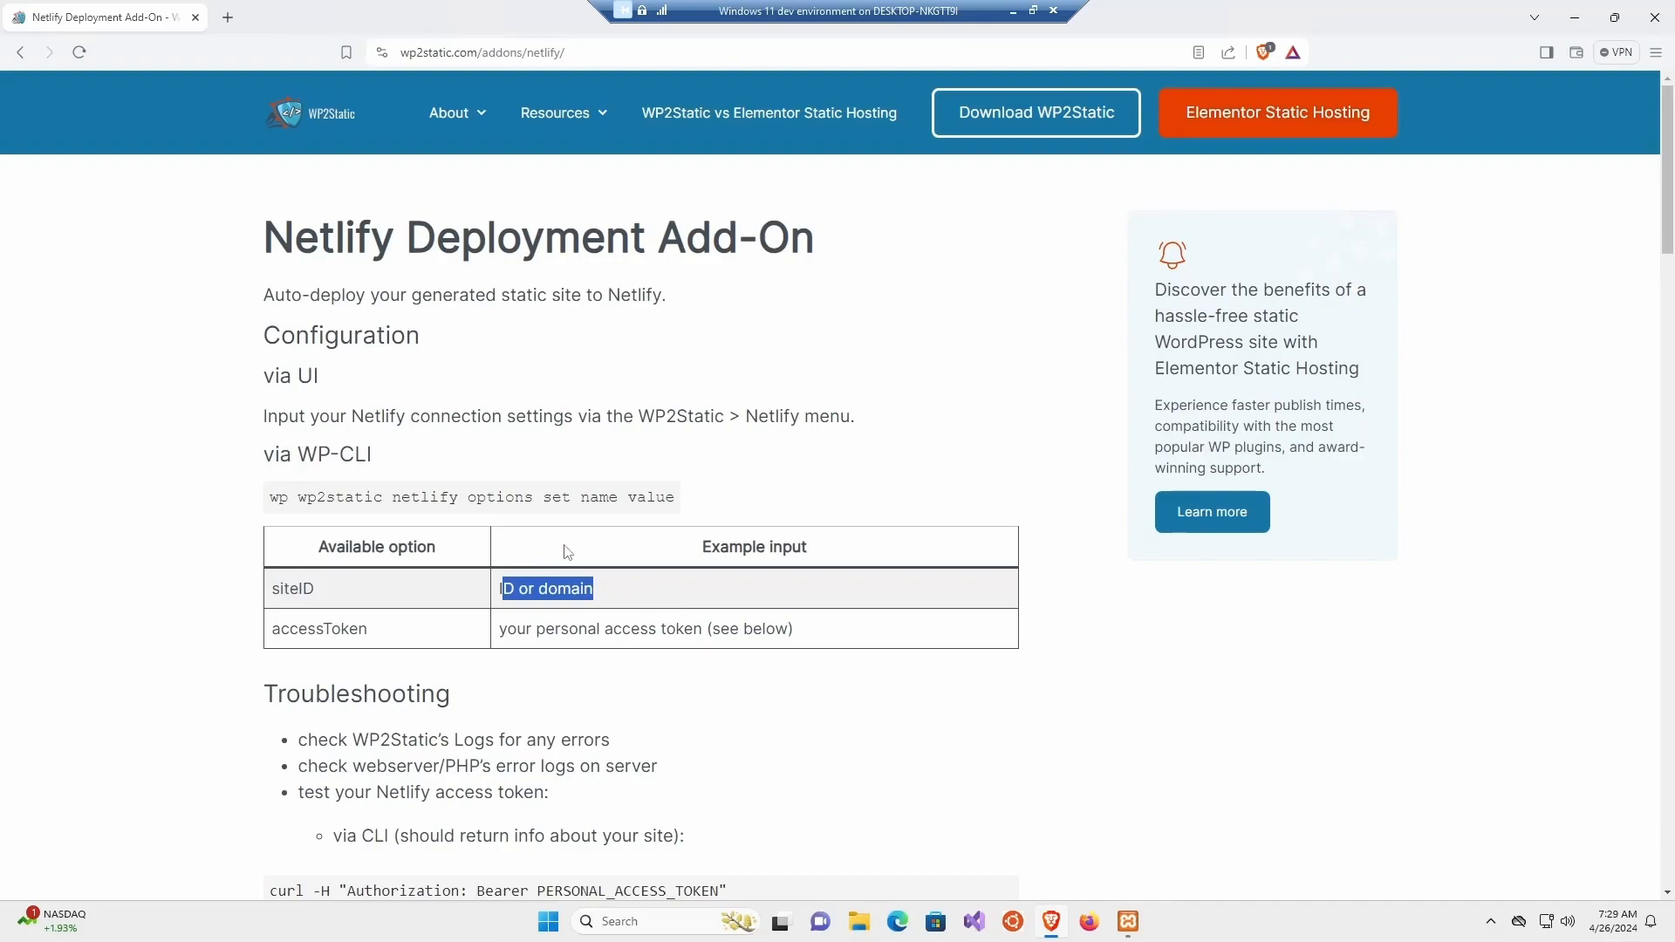
Open Netlify in a new tab, go to the site configuration of taupe-starship-d8e5b4, and copy its site ID.
left_click(225, 16)
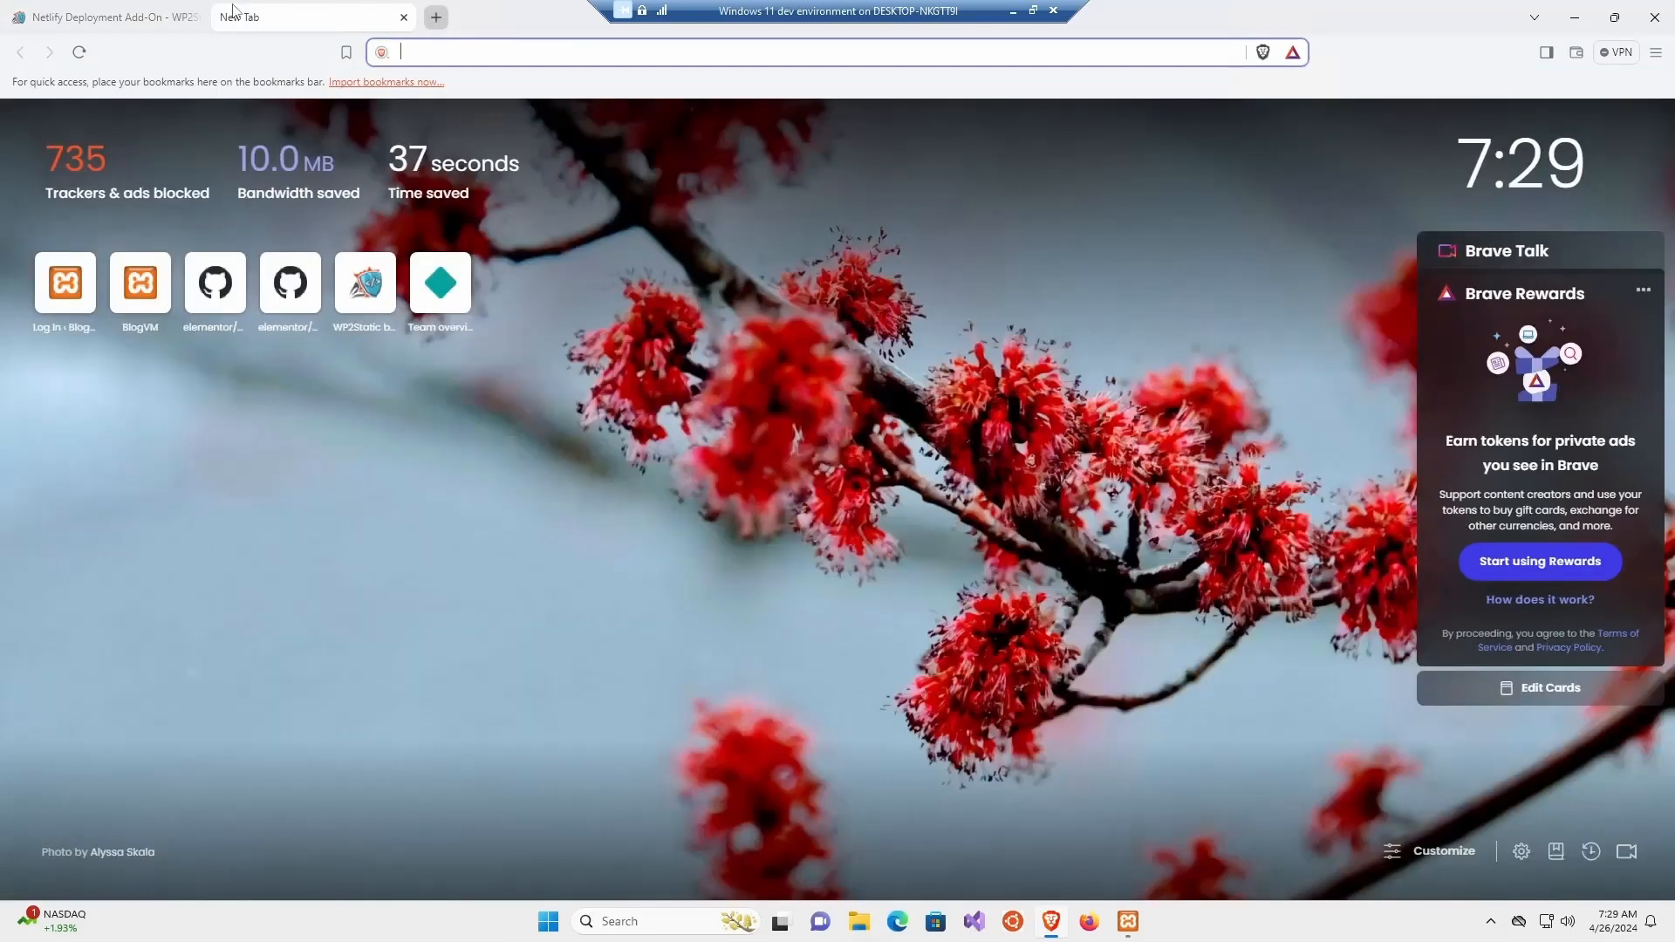
left_click(443, 278)
left_click(774, 538)
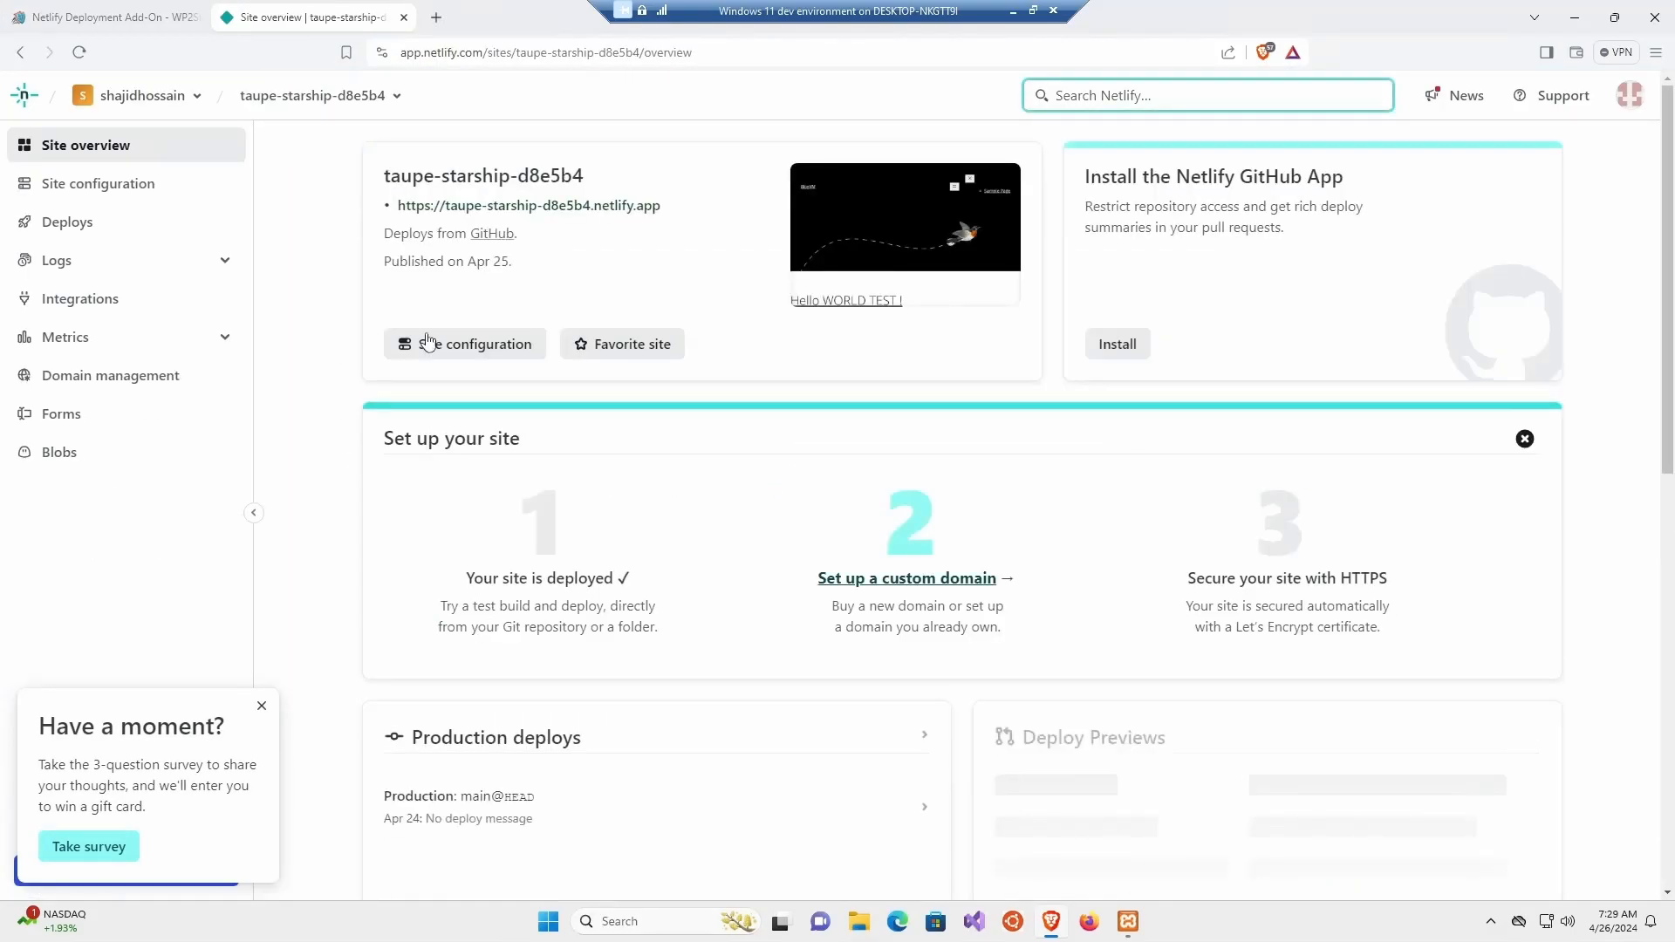
left_click(454, 345)
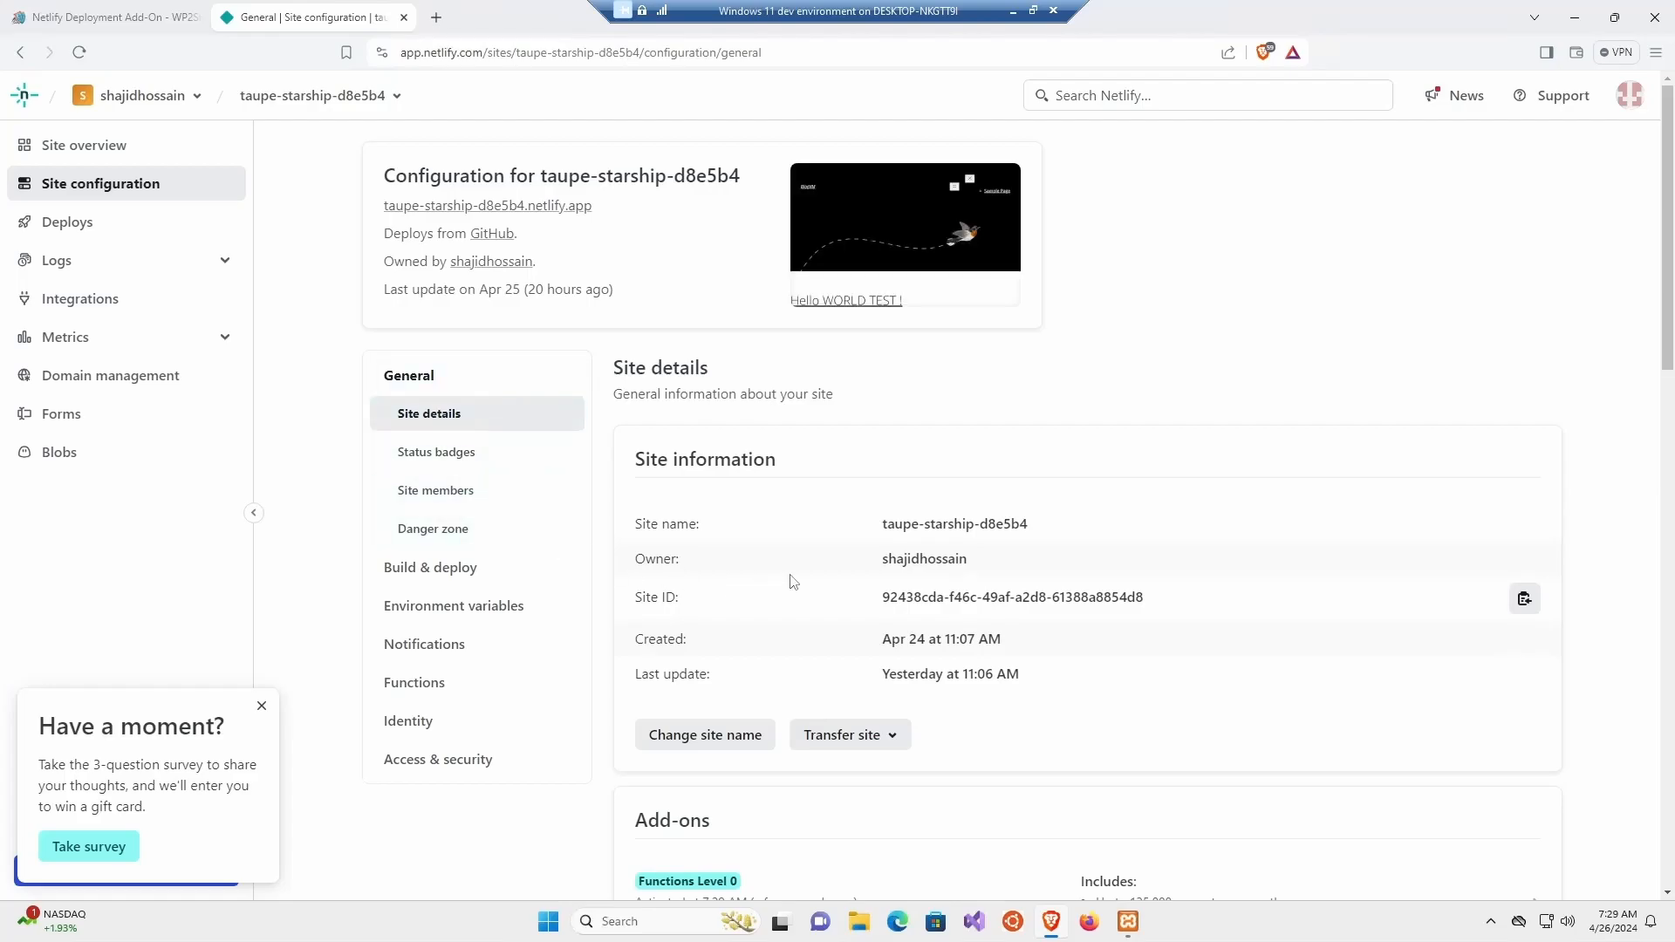
left_click_drag(882, 597, 1271, 606)
left_click(1524, 599)
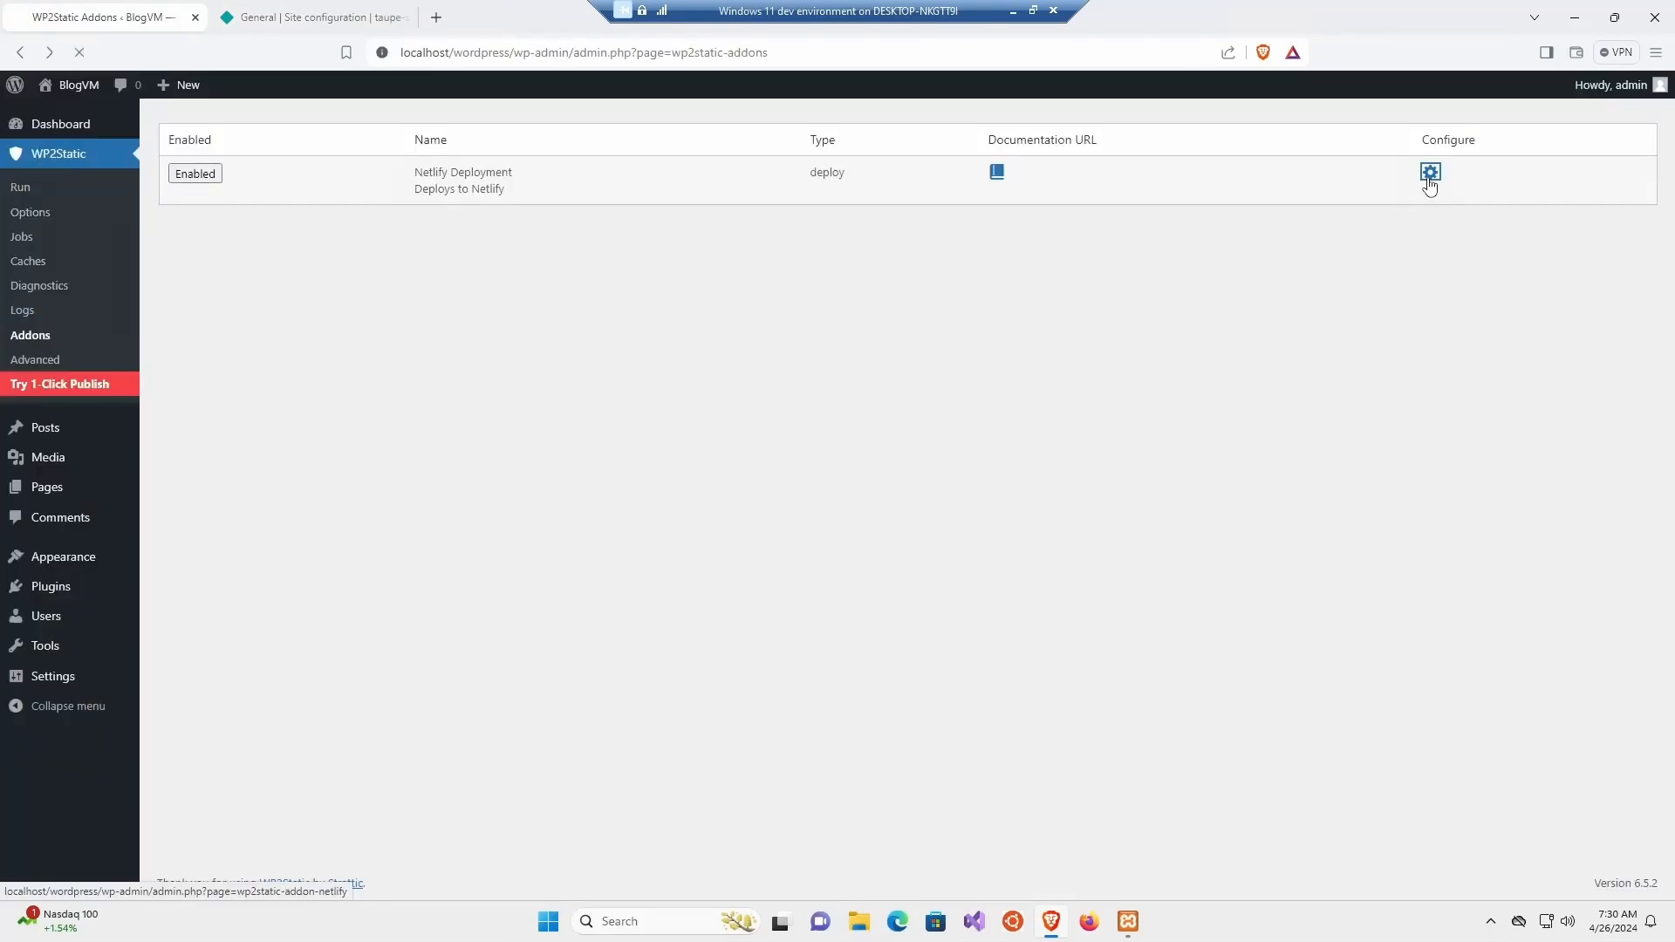
Open the Netlify Deployment add-on's configuration in WP2Static and paste the copied Netlify site ID into the Site ID field.
left_click(1430, 173)
left_click(932, 196)
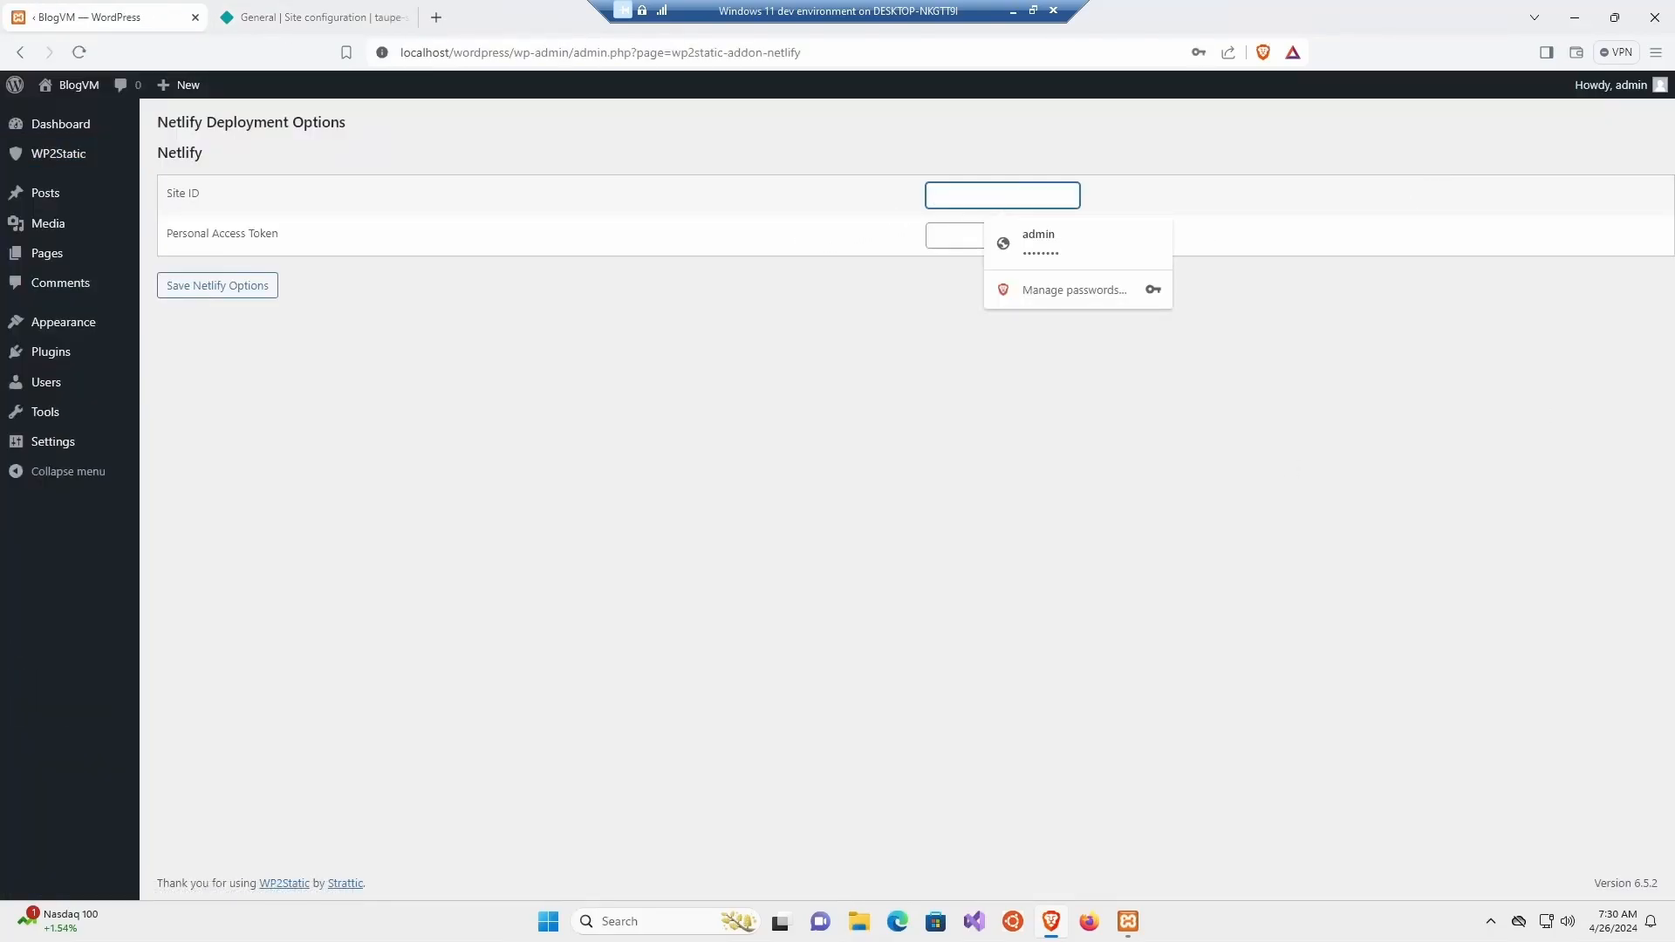
key("ctrl+v")
left_click(960, 305)
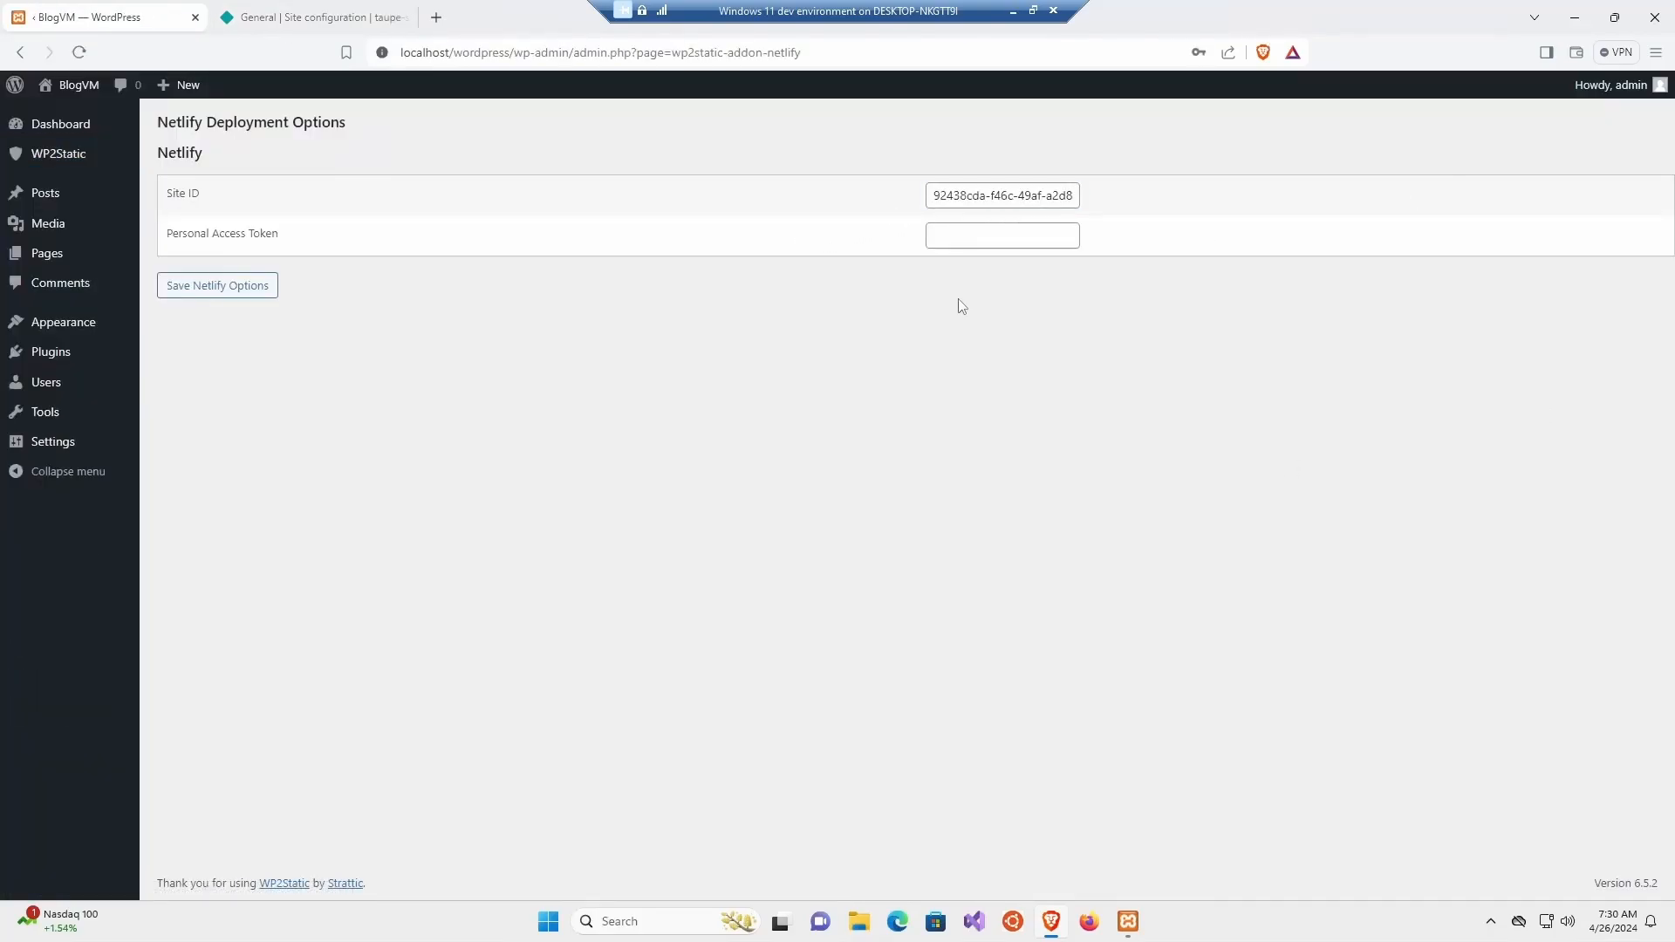
In Netlify, find the personal access tokens settings, generate a token described as "blog" with 7 days expiration, and copy it.
left_click(337, 7)
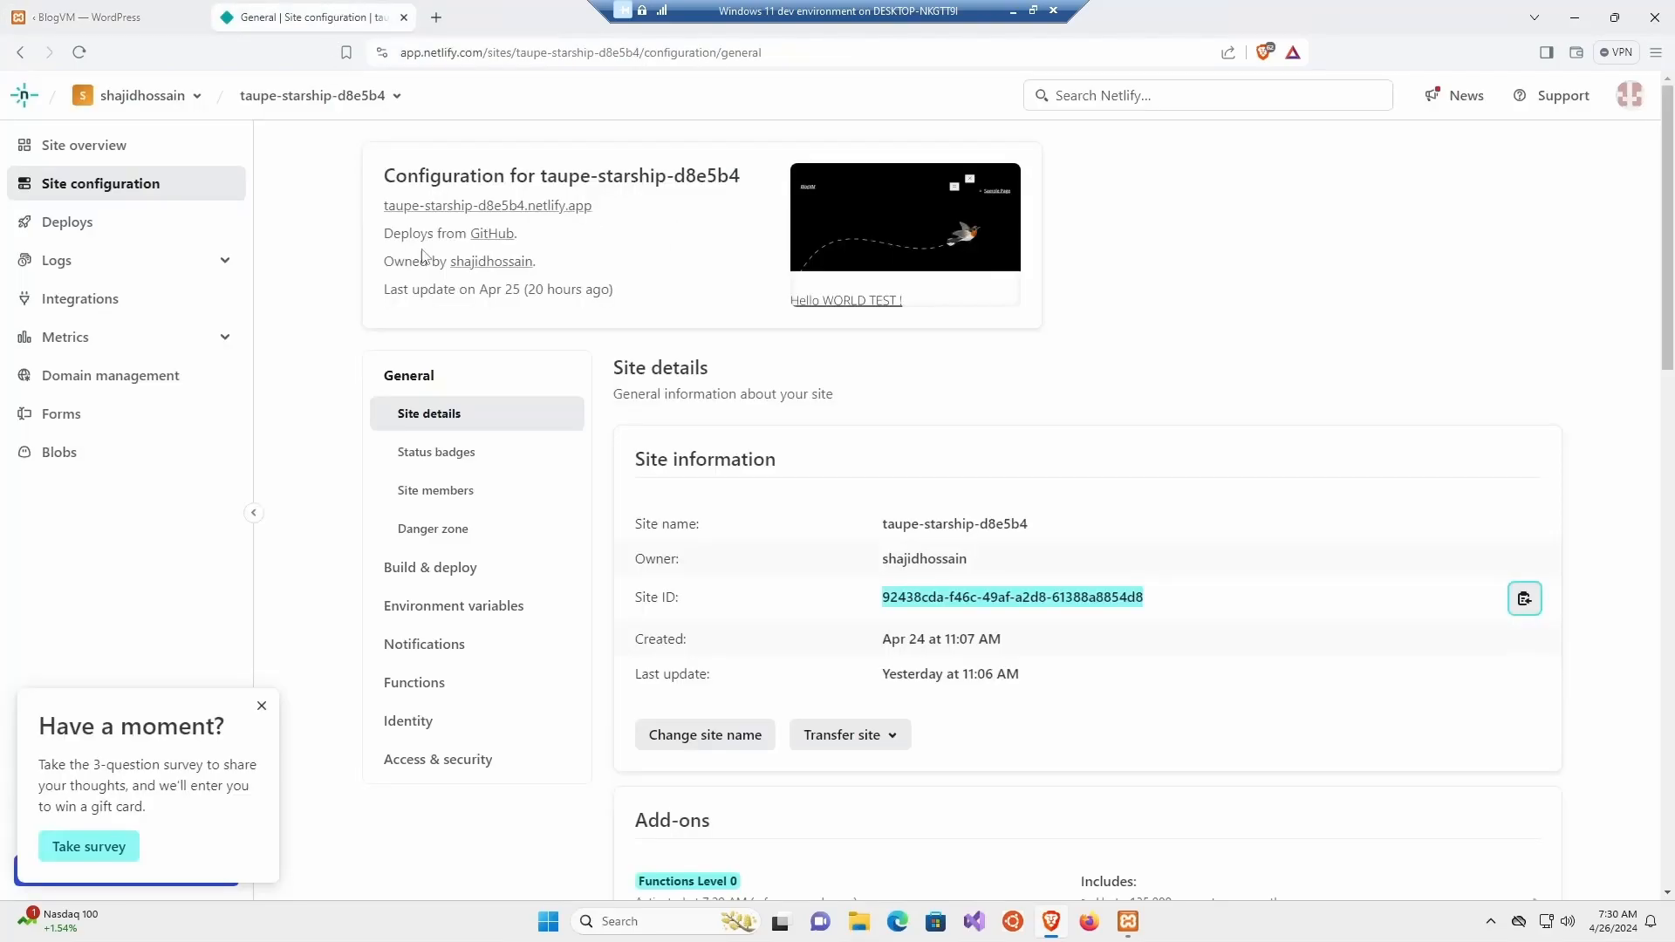
left_click(1122, 98)
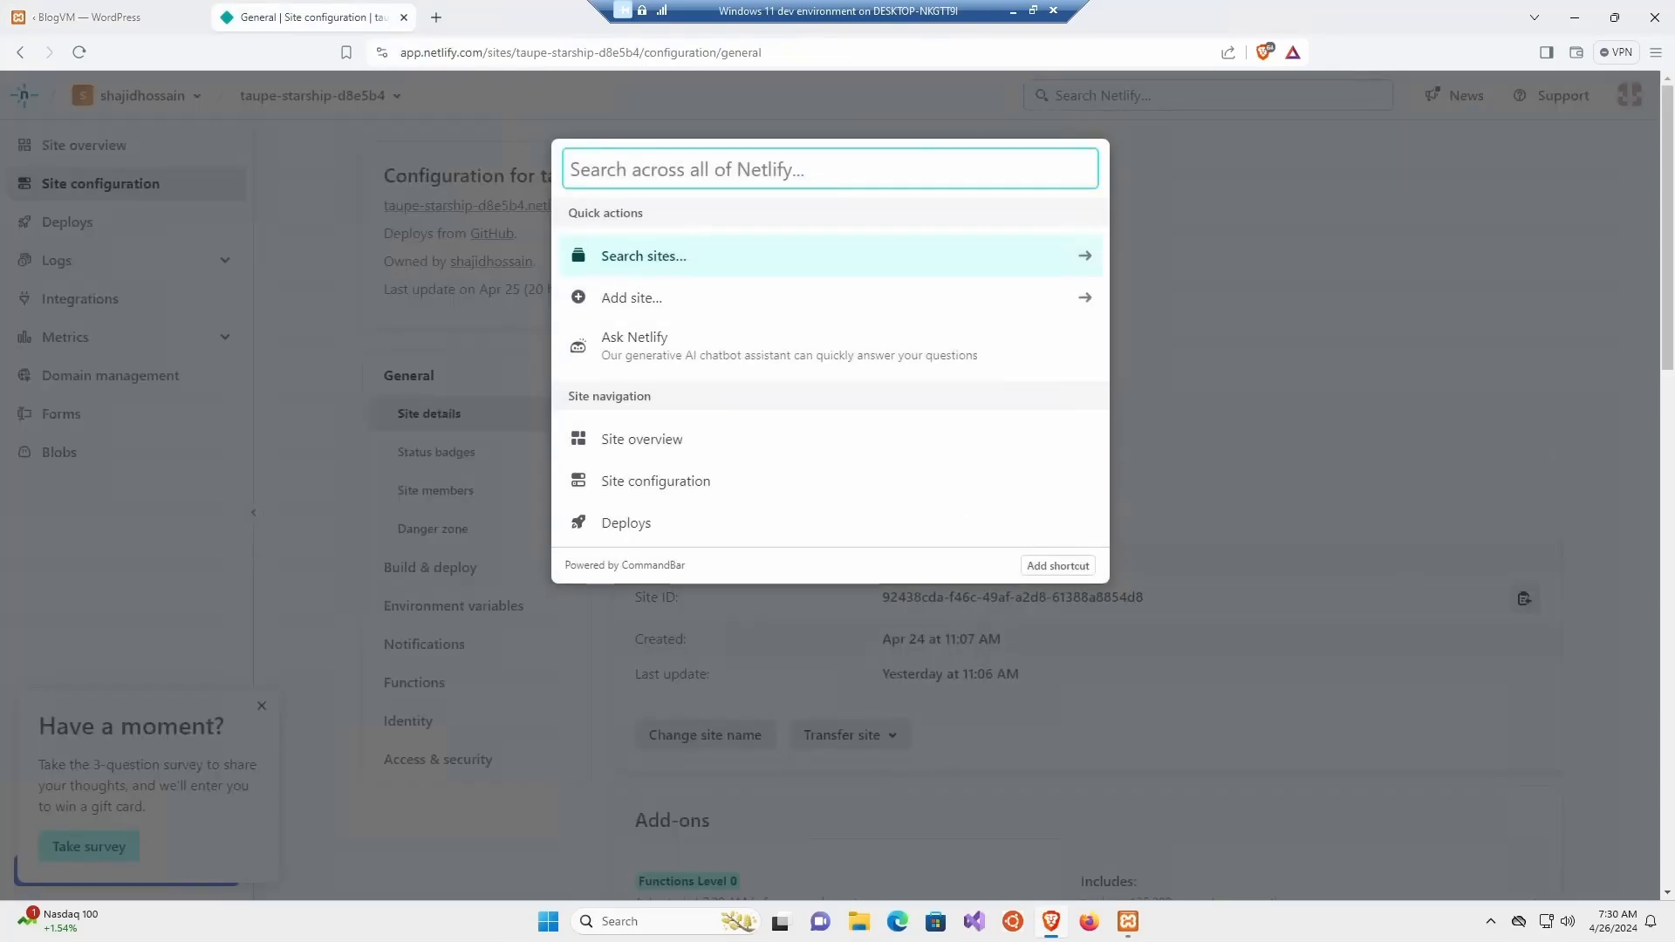
type("per")
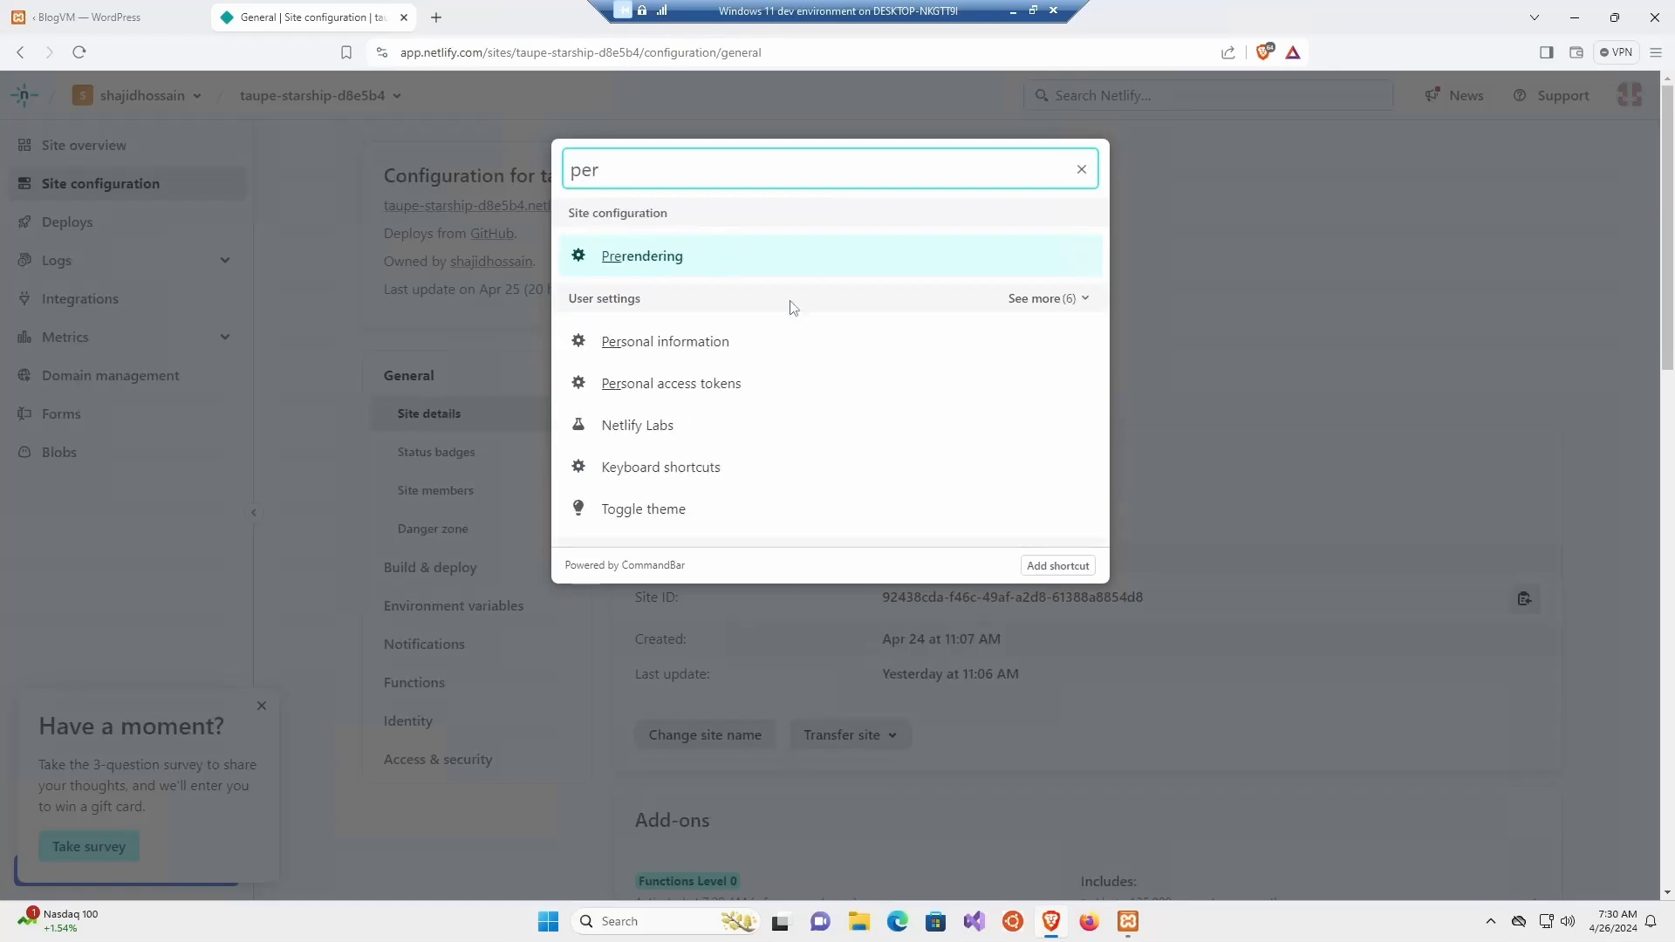
left_click(725, 391)
left_click(703, 550)
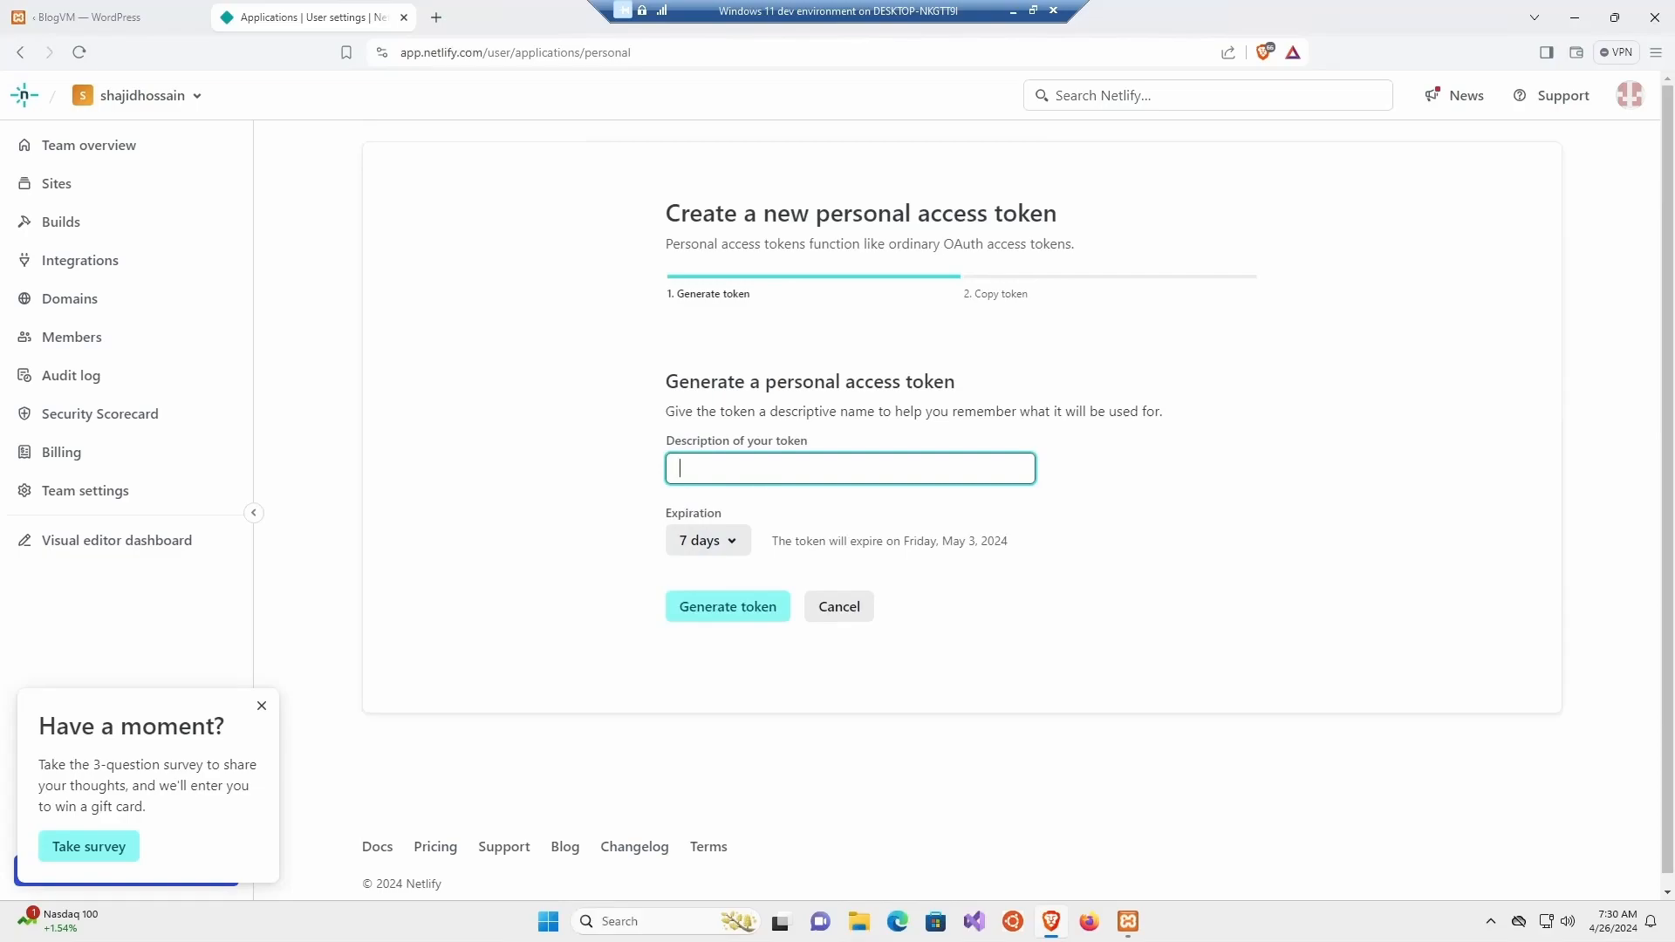
type("blog")
left_click(743, 621)
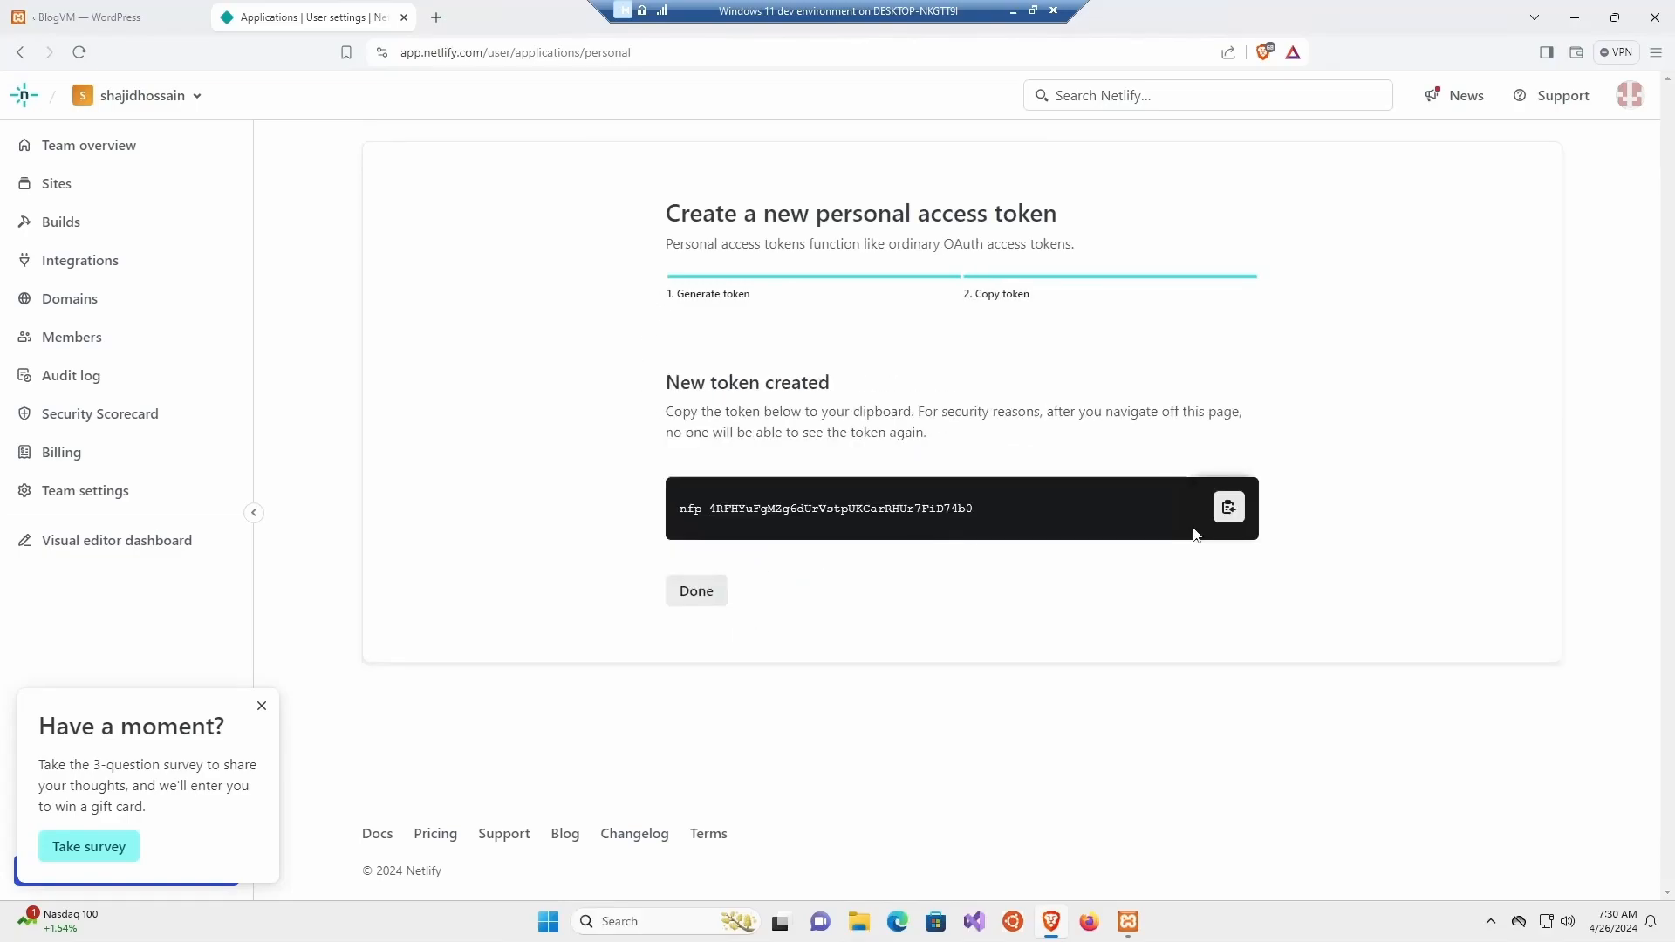
left_click(1237, 520)
left_click(689, 605)
Back in the WordPress Netlify Deployment Options, paste the personal access token into its field and save the Netlify options.
left_click(155, 10)
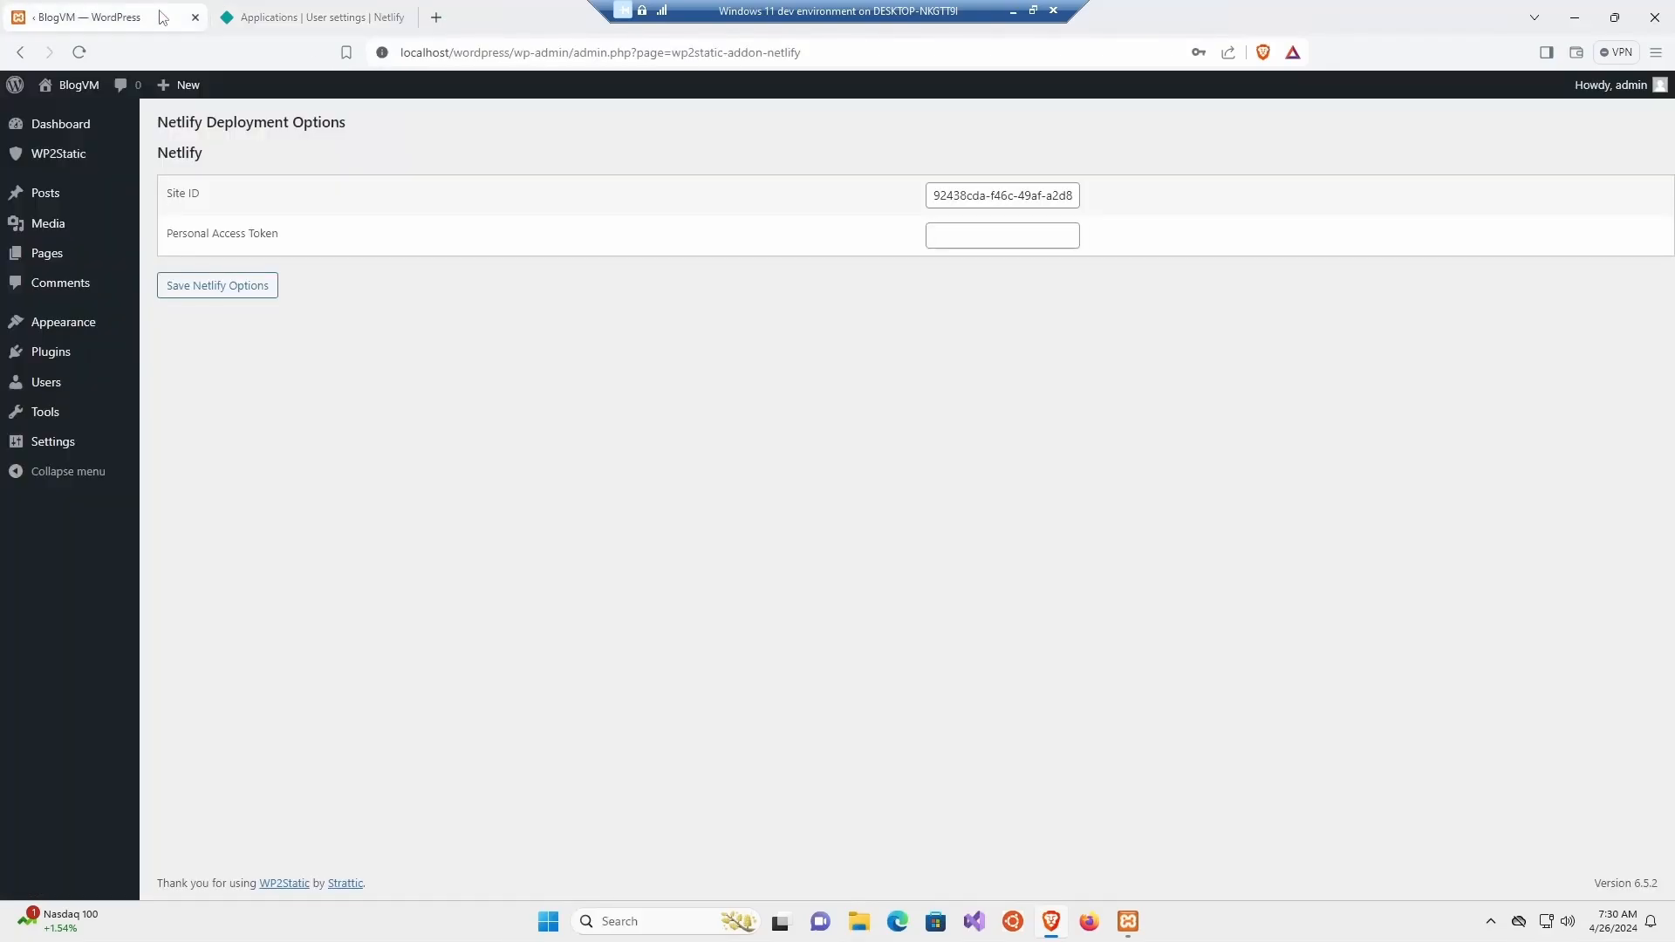
left_click(995, 235)
key("ctrl+v")
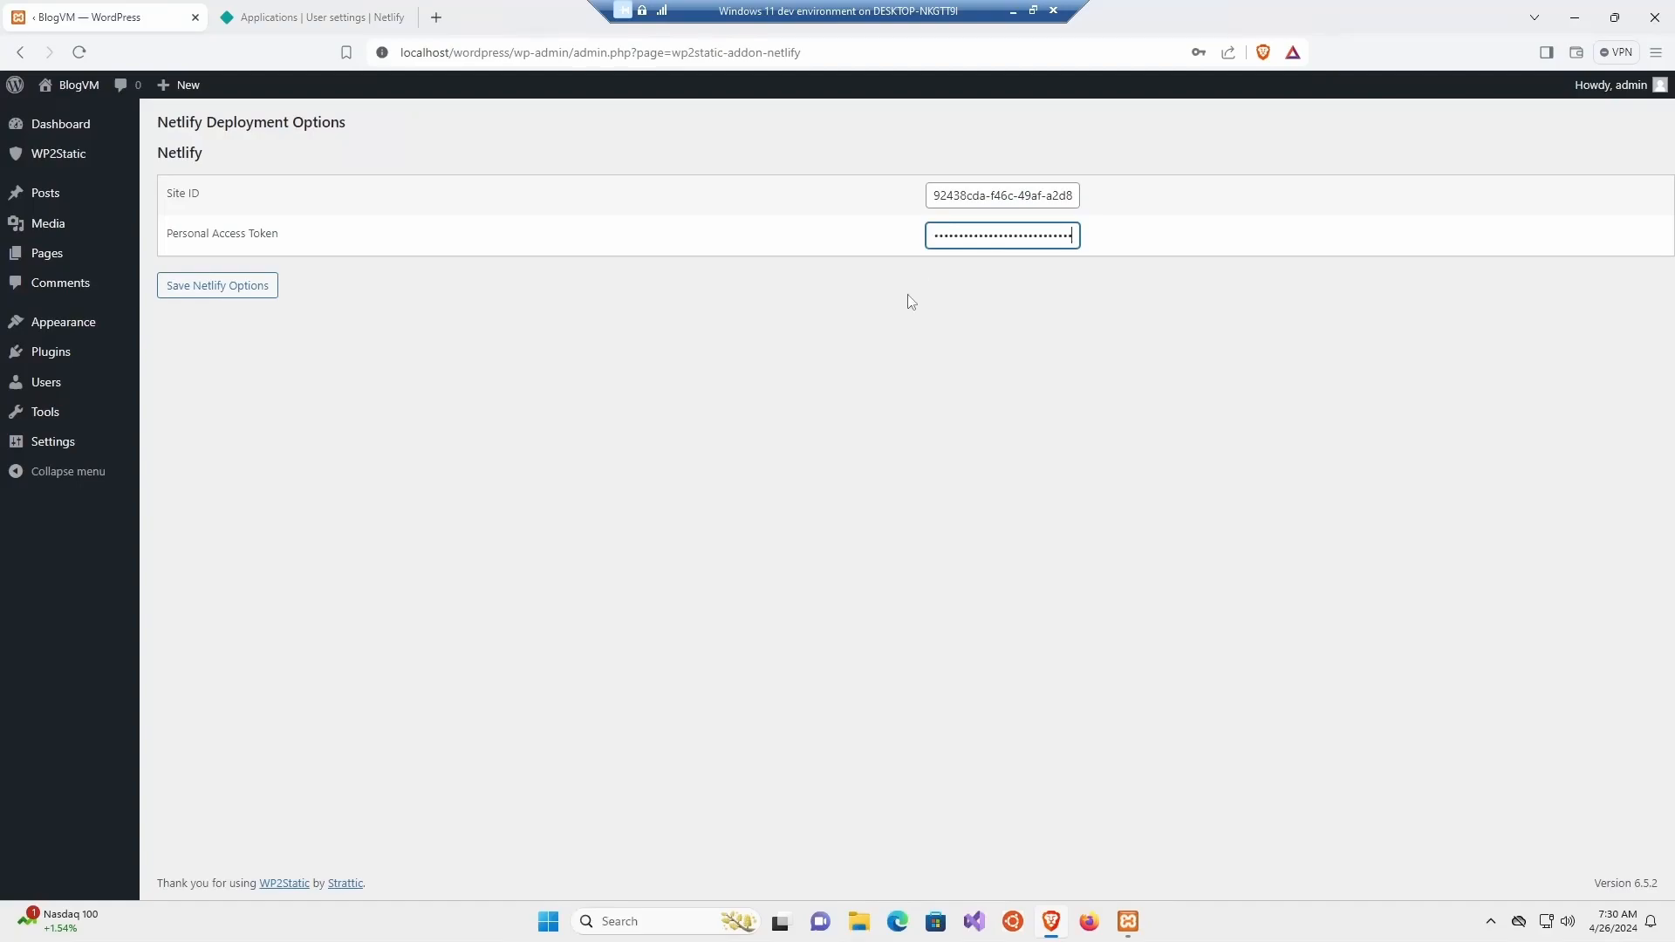
left_click(245, 288)
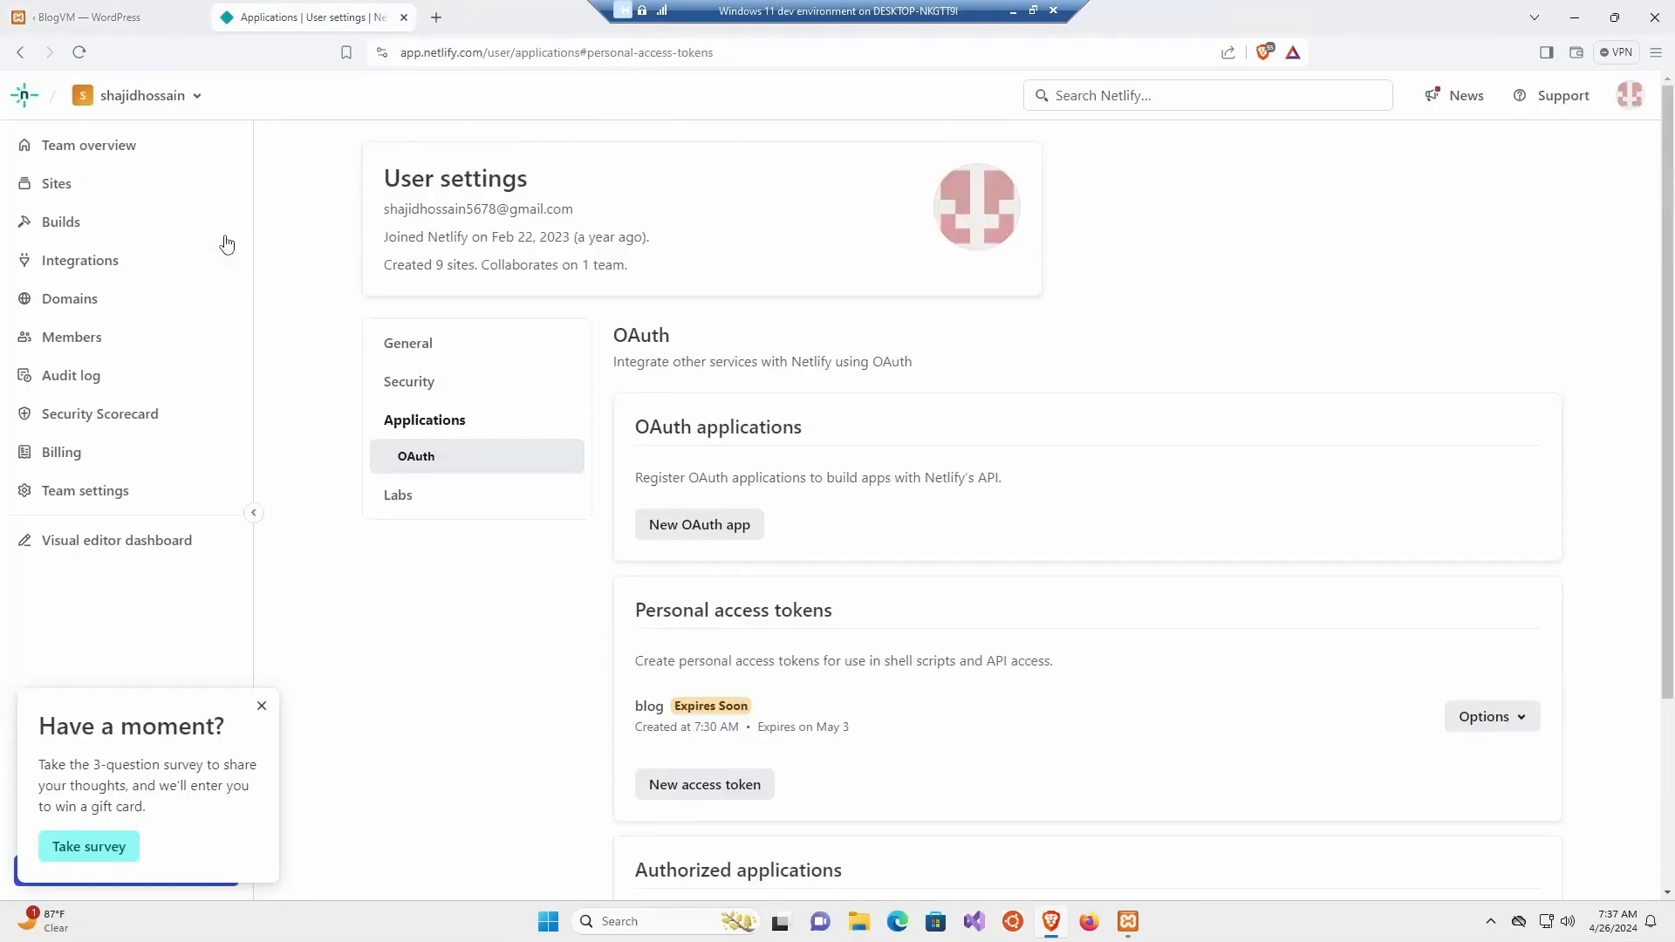
left_click(98, 185)
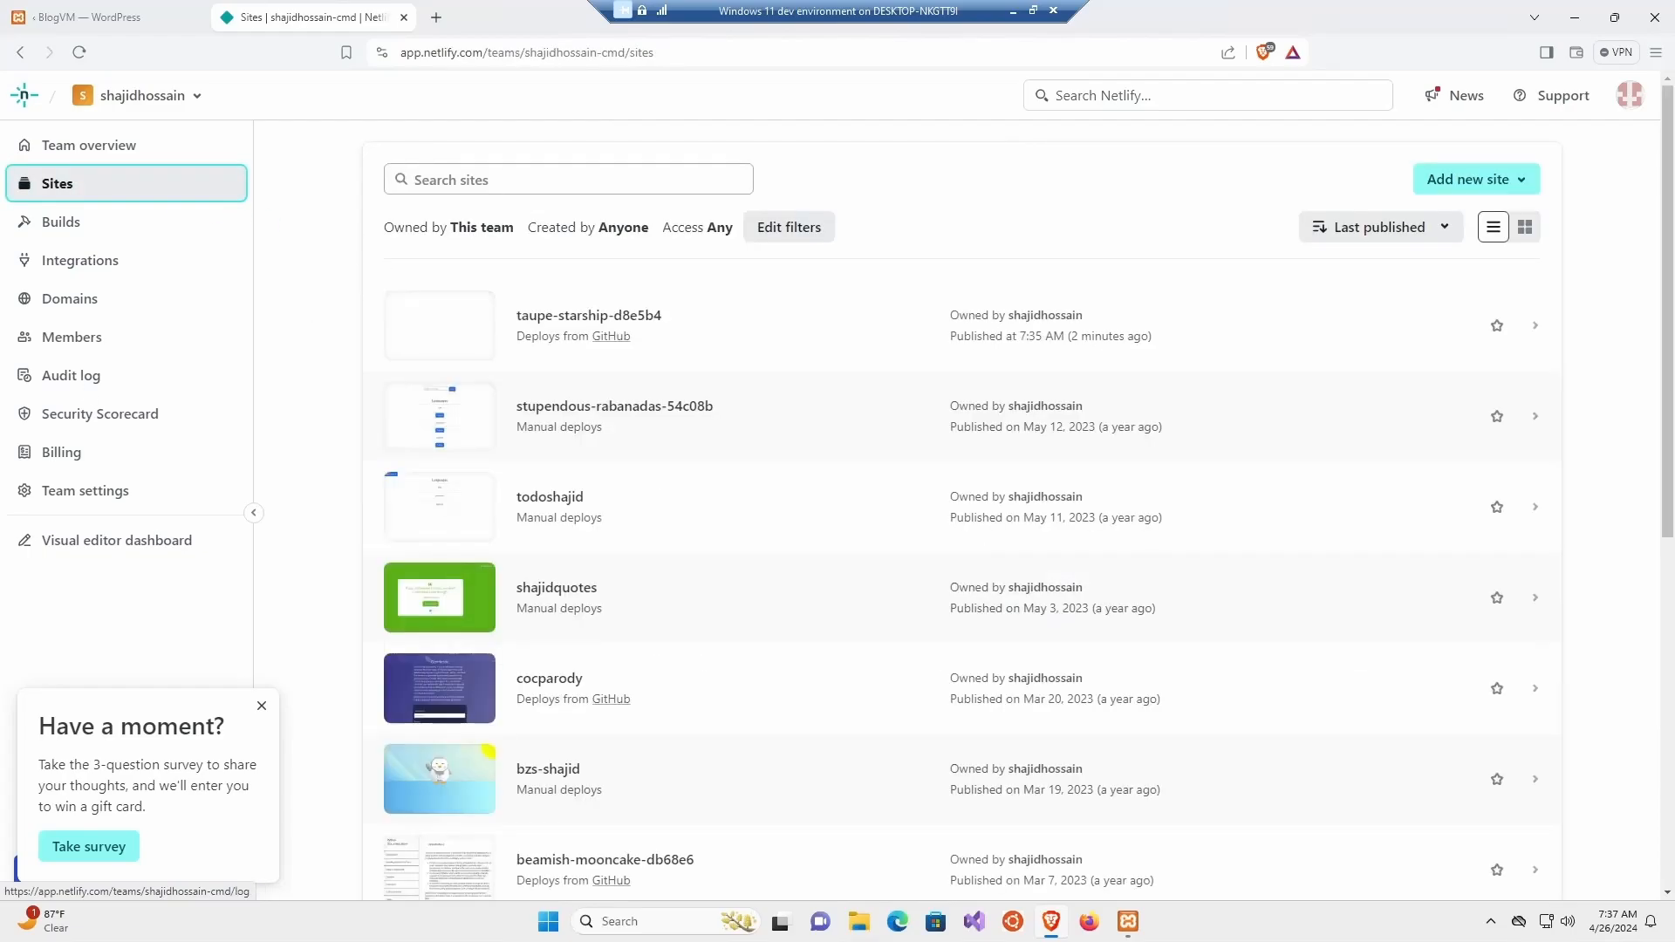
left_click(629, 320)
left_click_drag(661, 206, 397, 209)
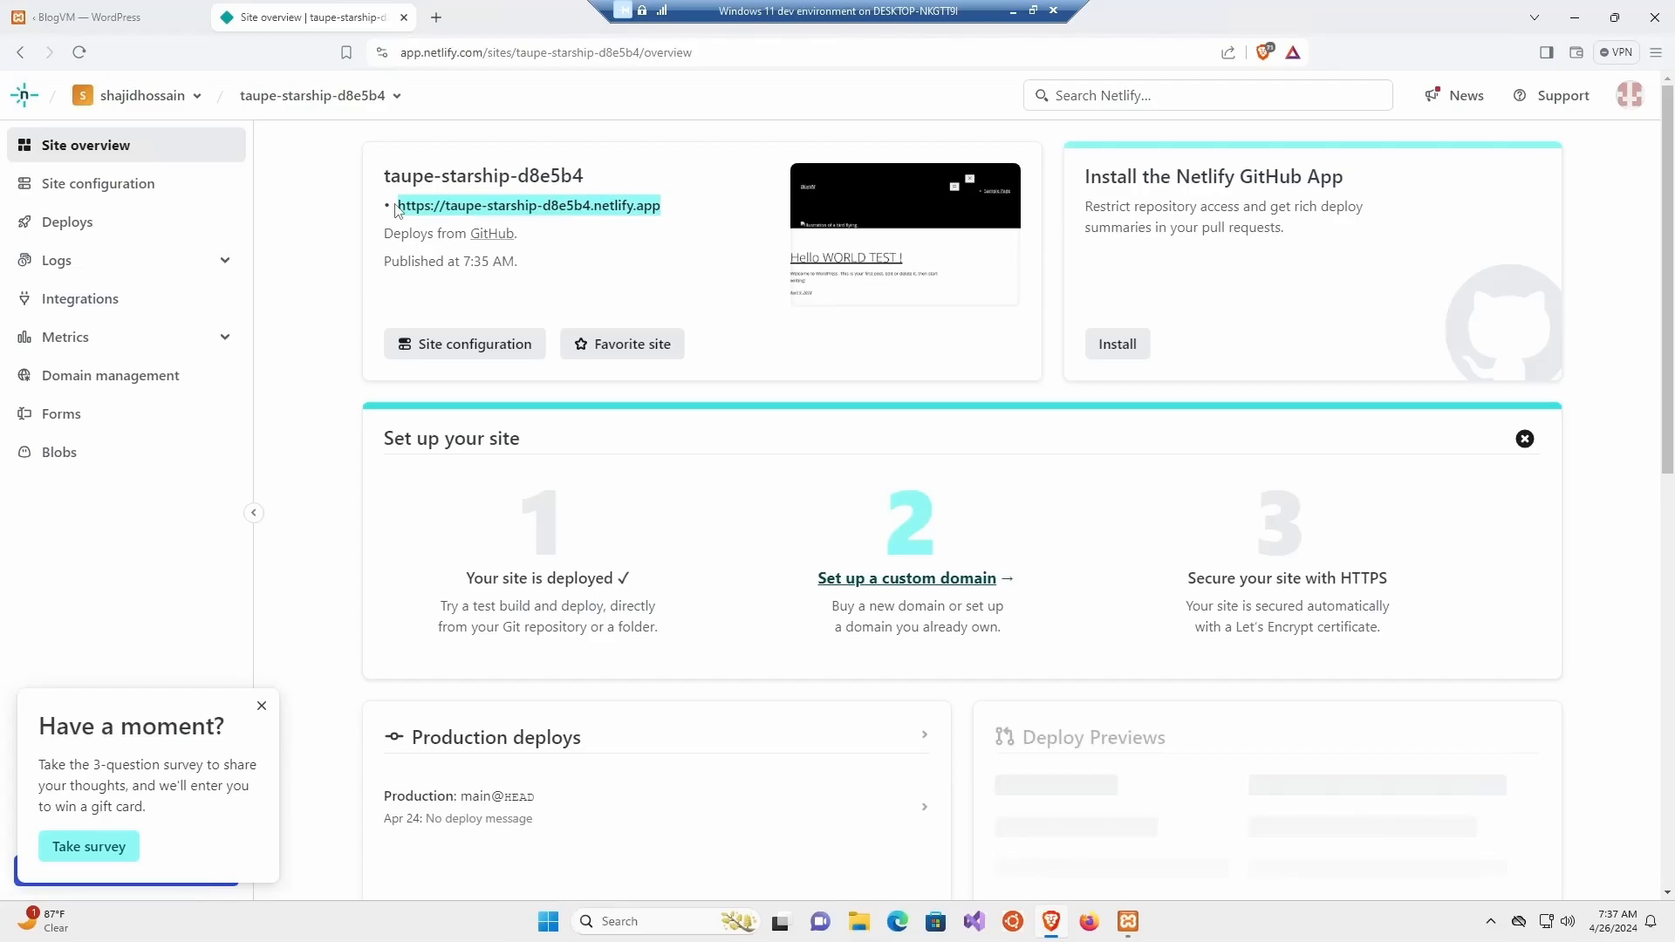
left_click(87, 16)
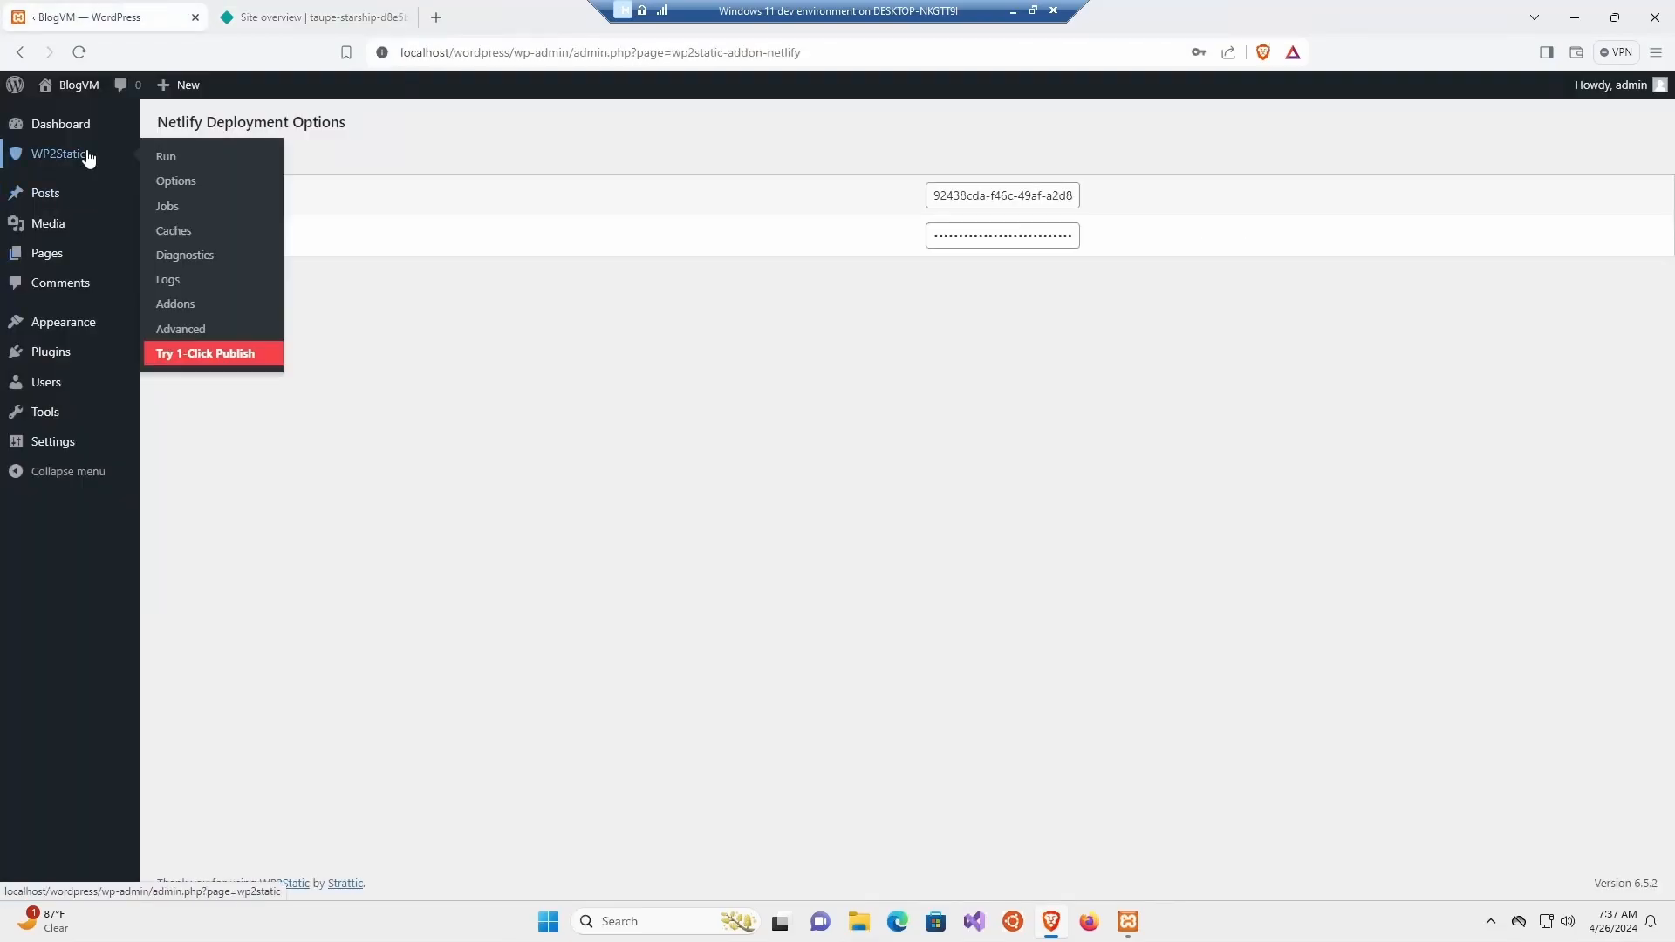
left_click(89, 157)
left_click(52, 216)
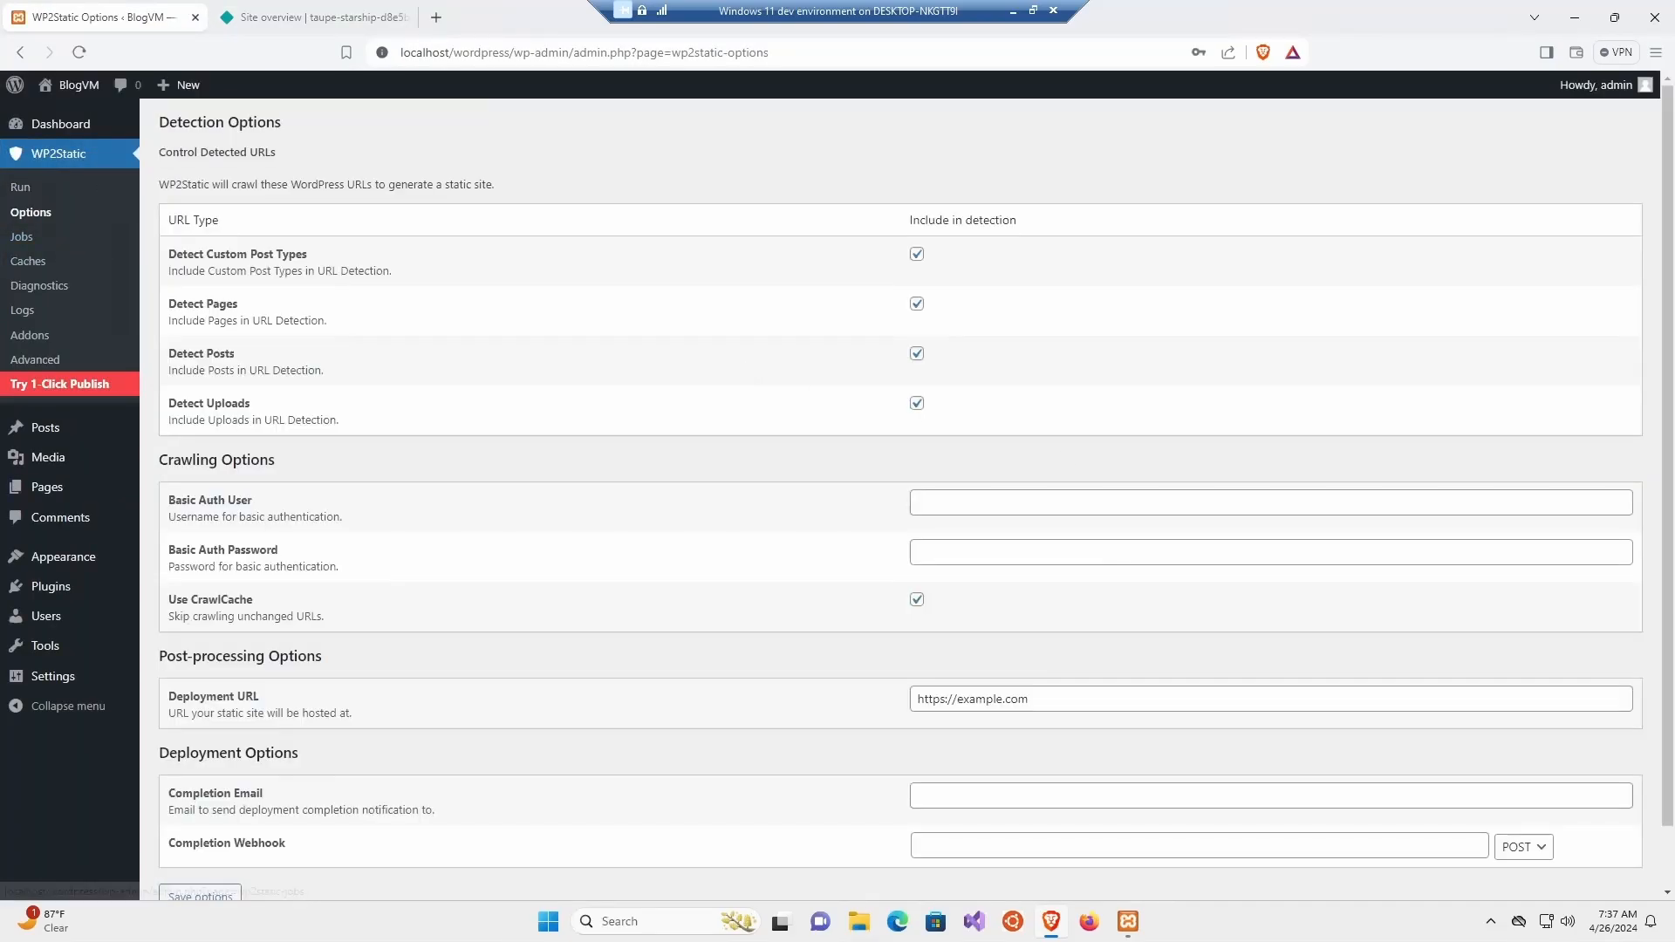
scroll(1003, 578, "down", 1)
left_click_drag(1032, 633, 775, 610)
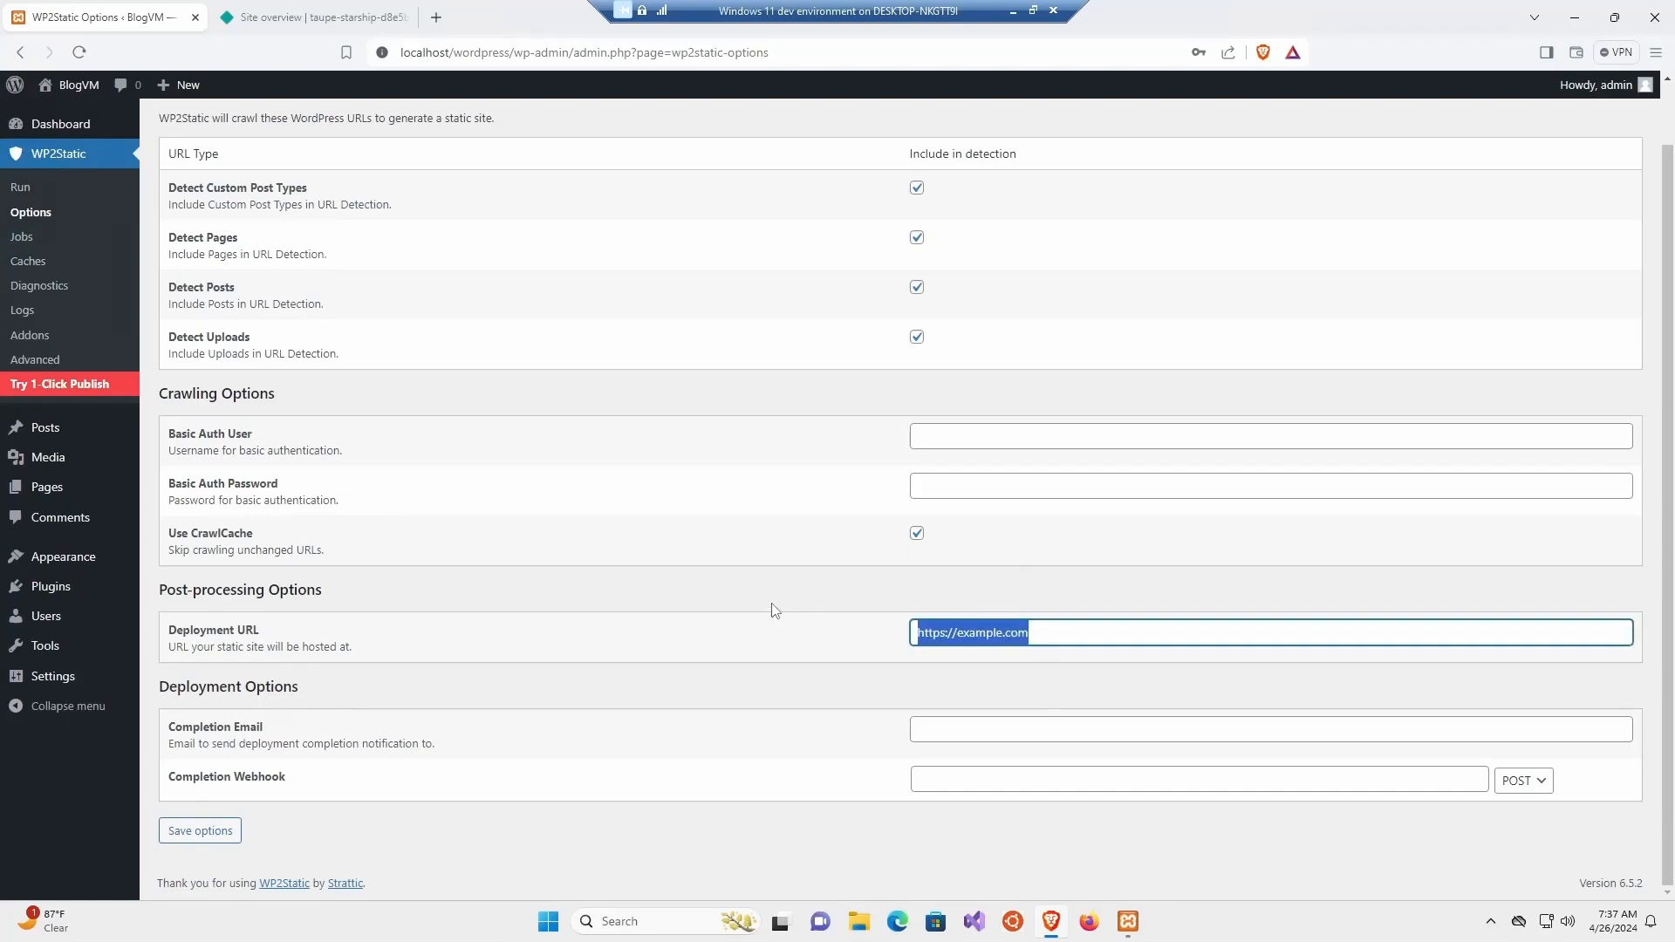
key("ctrl+v")
left_click(199, 827)
Generate the static site from the WP2Static Run page and refresh the logs to check its progress.
left_click(55, 197)
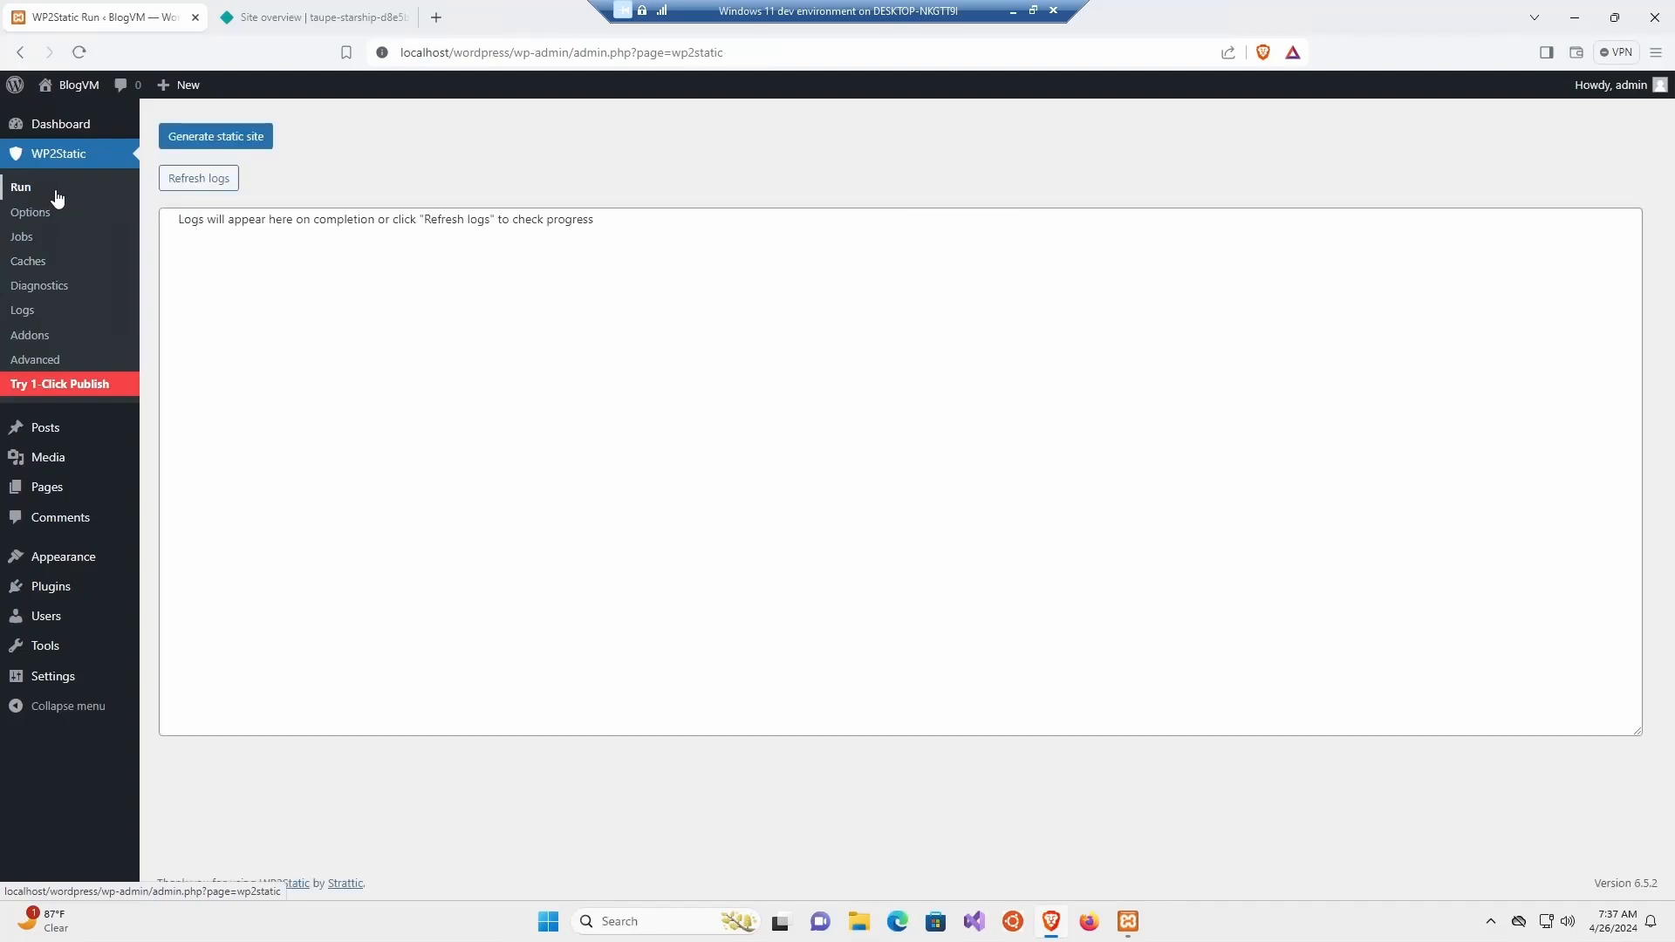
left_click(212, 179)
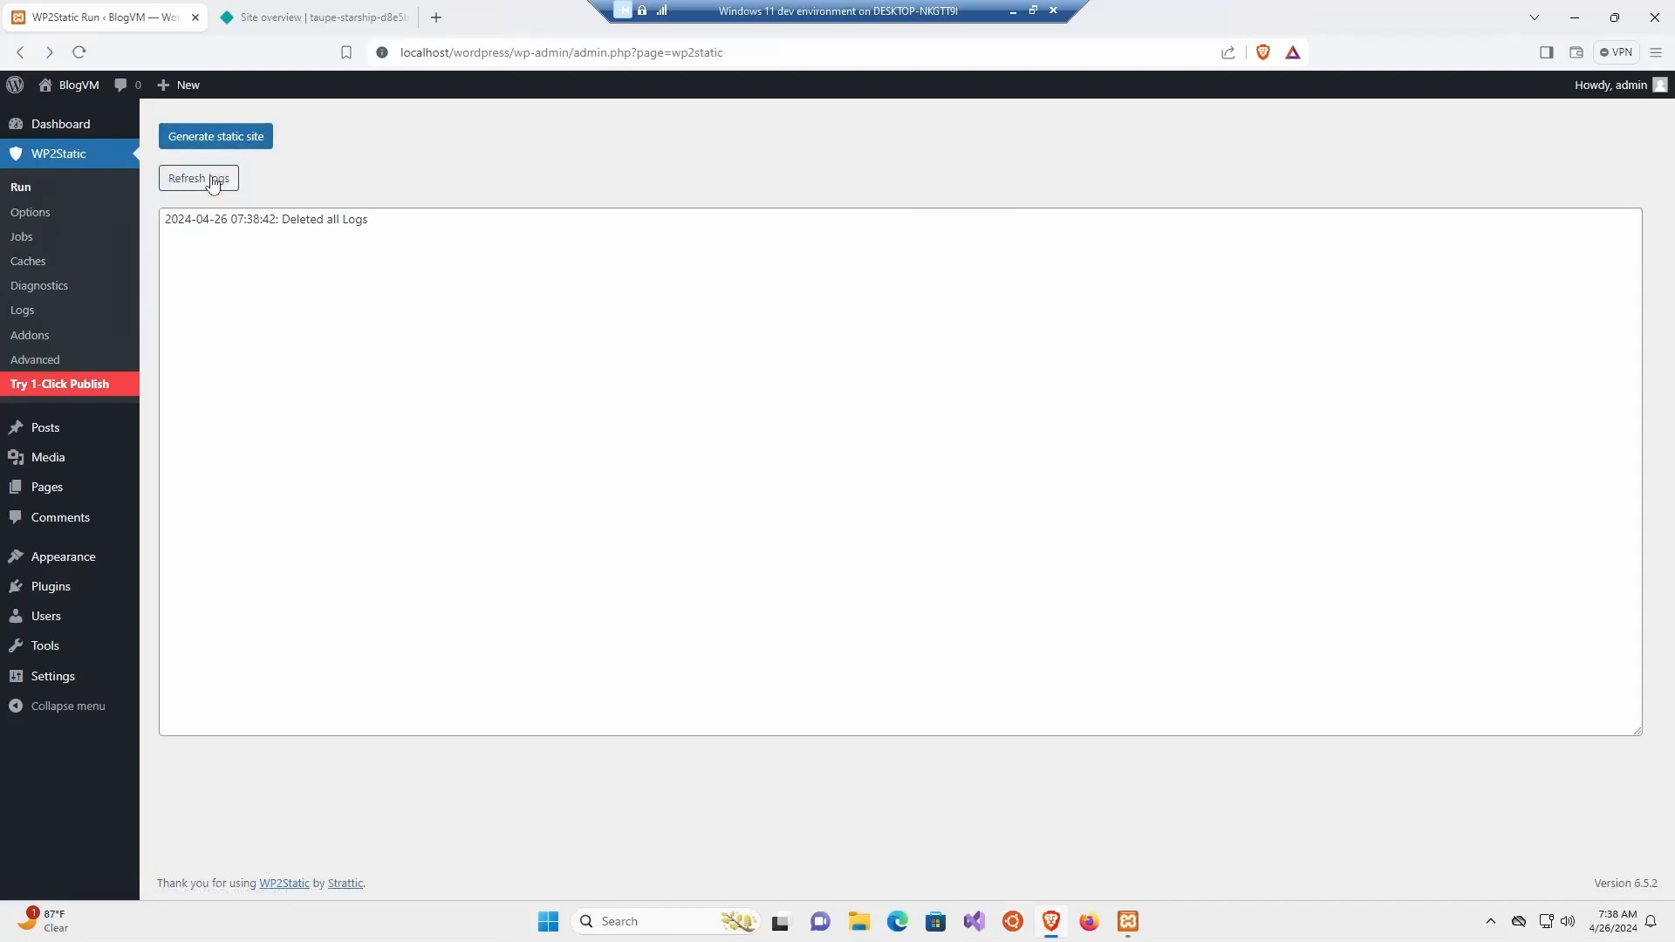
left_click(254, 136)
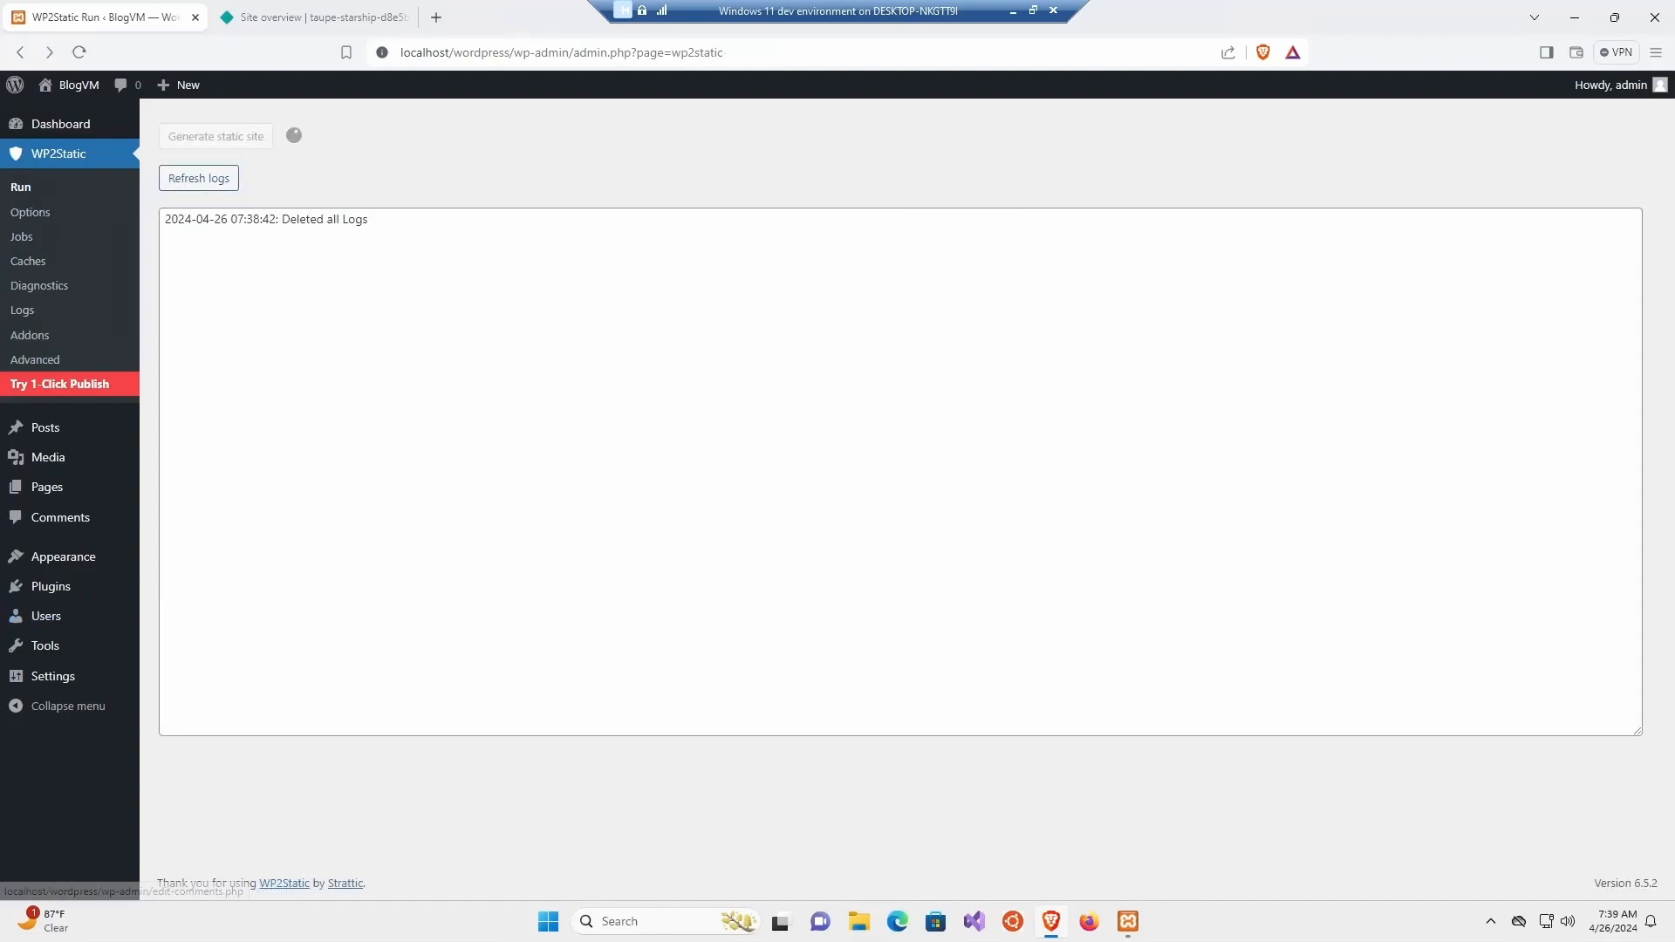
left_click(228, 179)
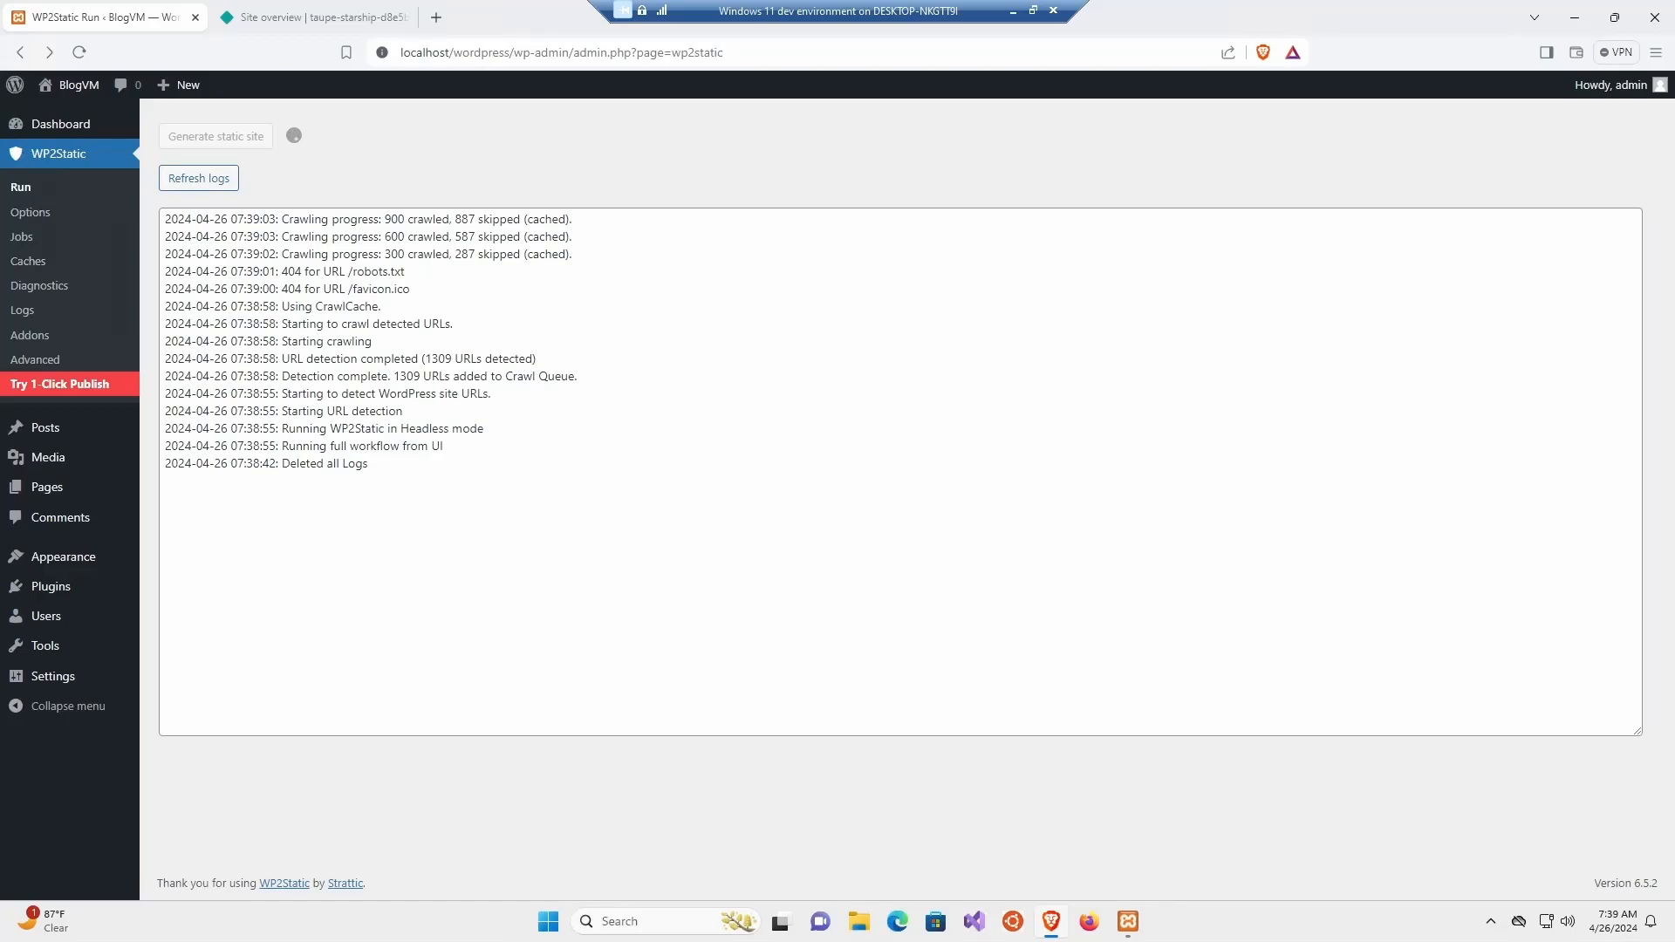
Examine the production deploys of taupe-starship-d8e5b4 in Netlify, including the deploy summary and log, and return to the site overview.
left_click(243, 10)
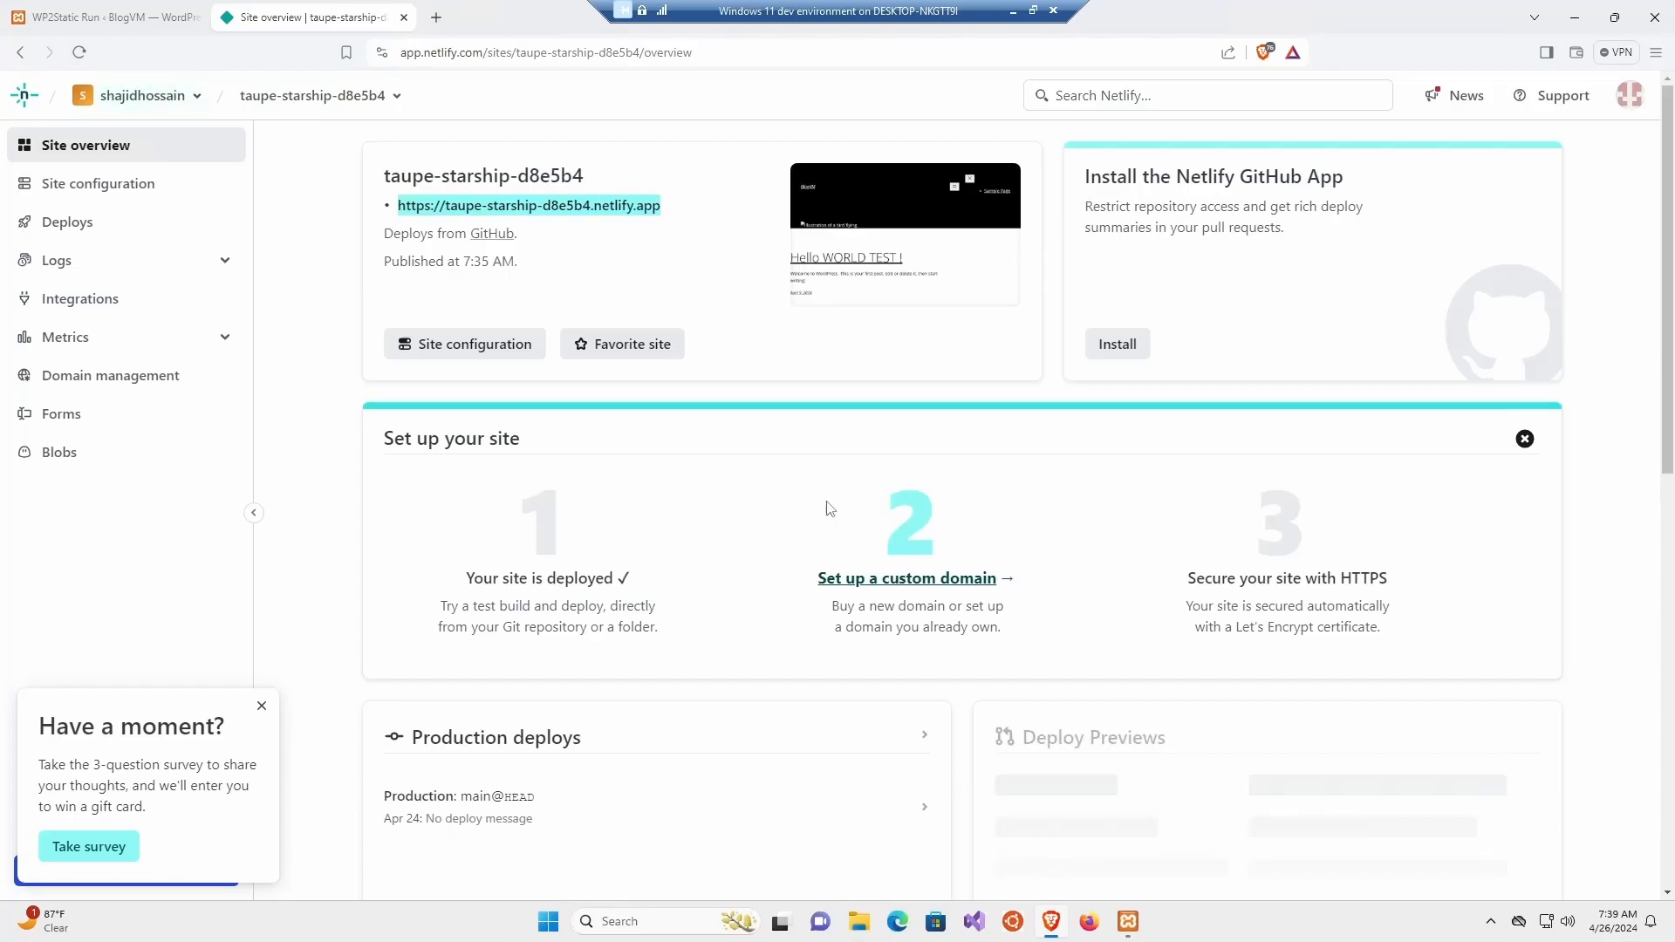
scroll(692, 460, "down", 7)
scroll(561, 318, "up", 2)
left_click(882, 384)
scroll(902, 395, "down", 5)
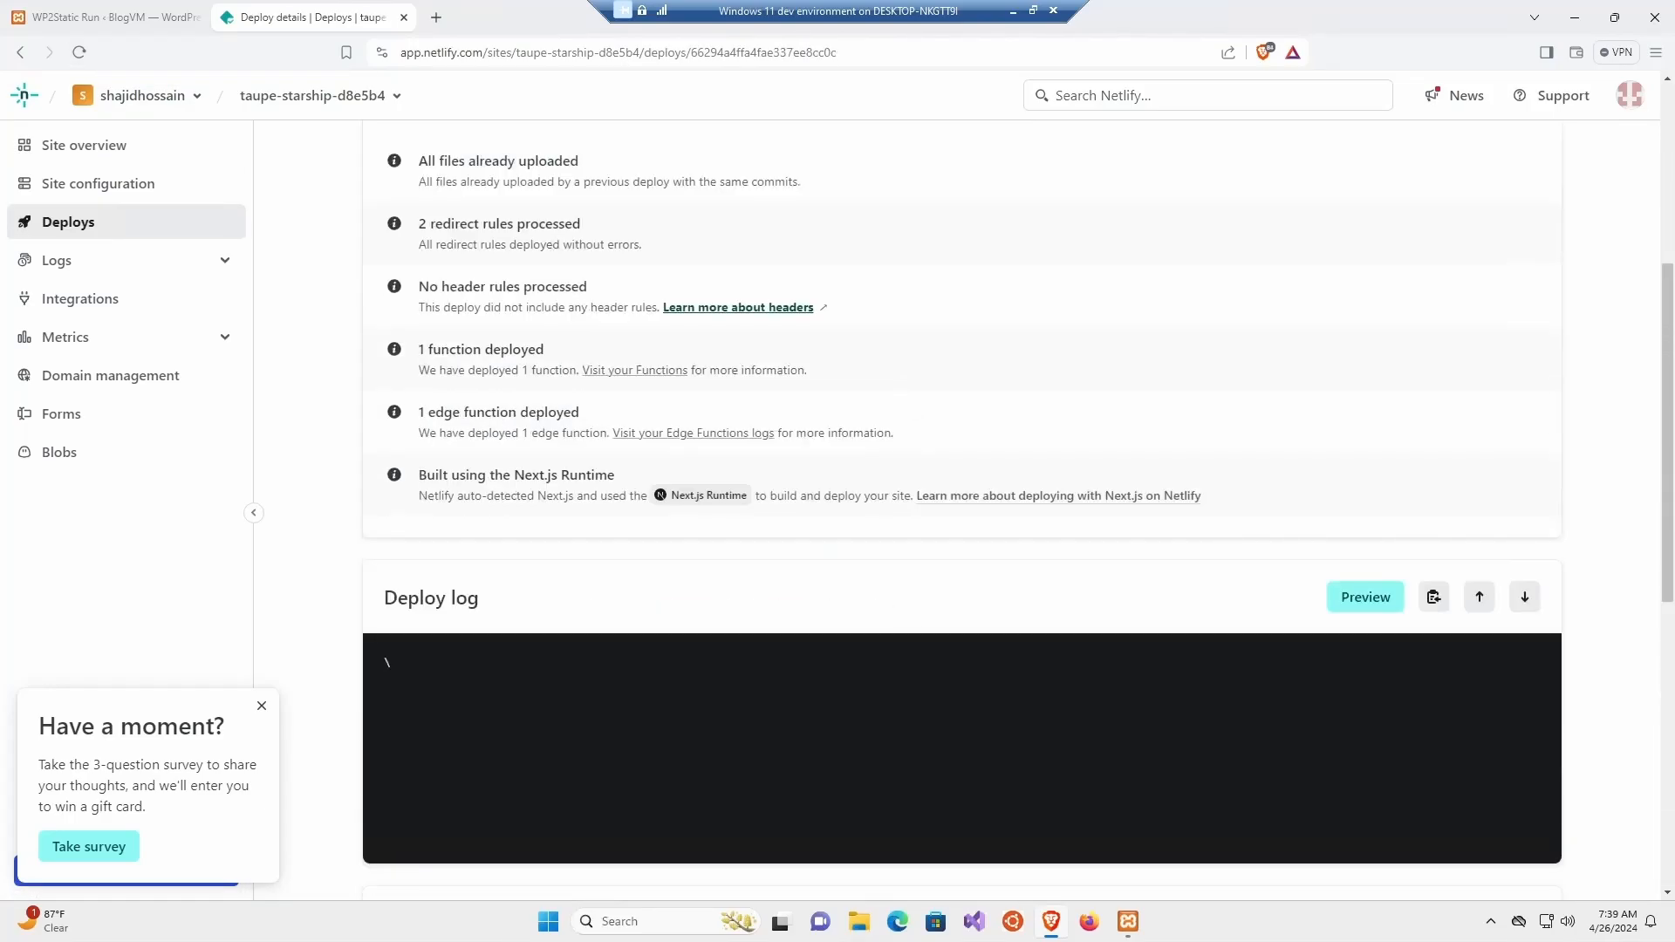
scroll(602, 422, "up", 5)
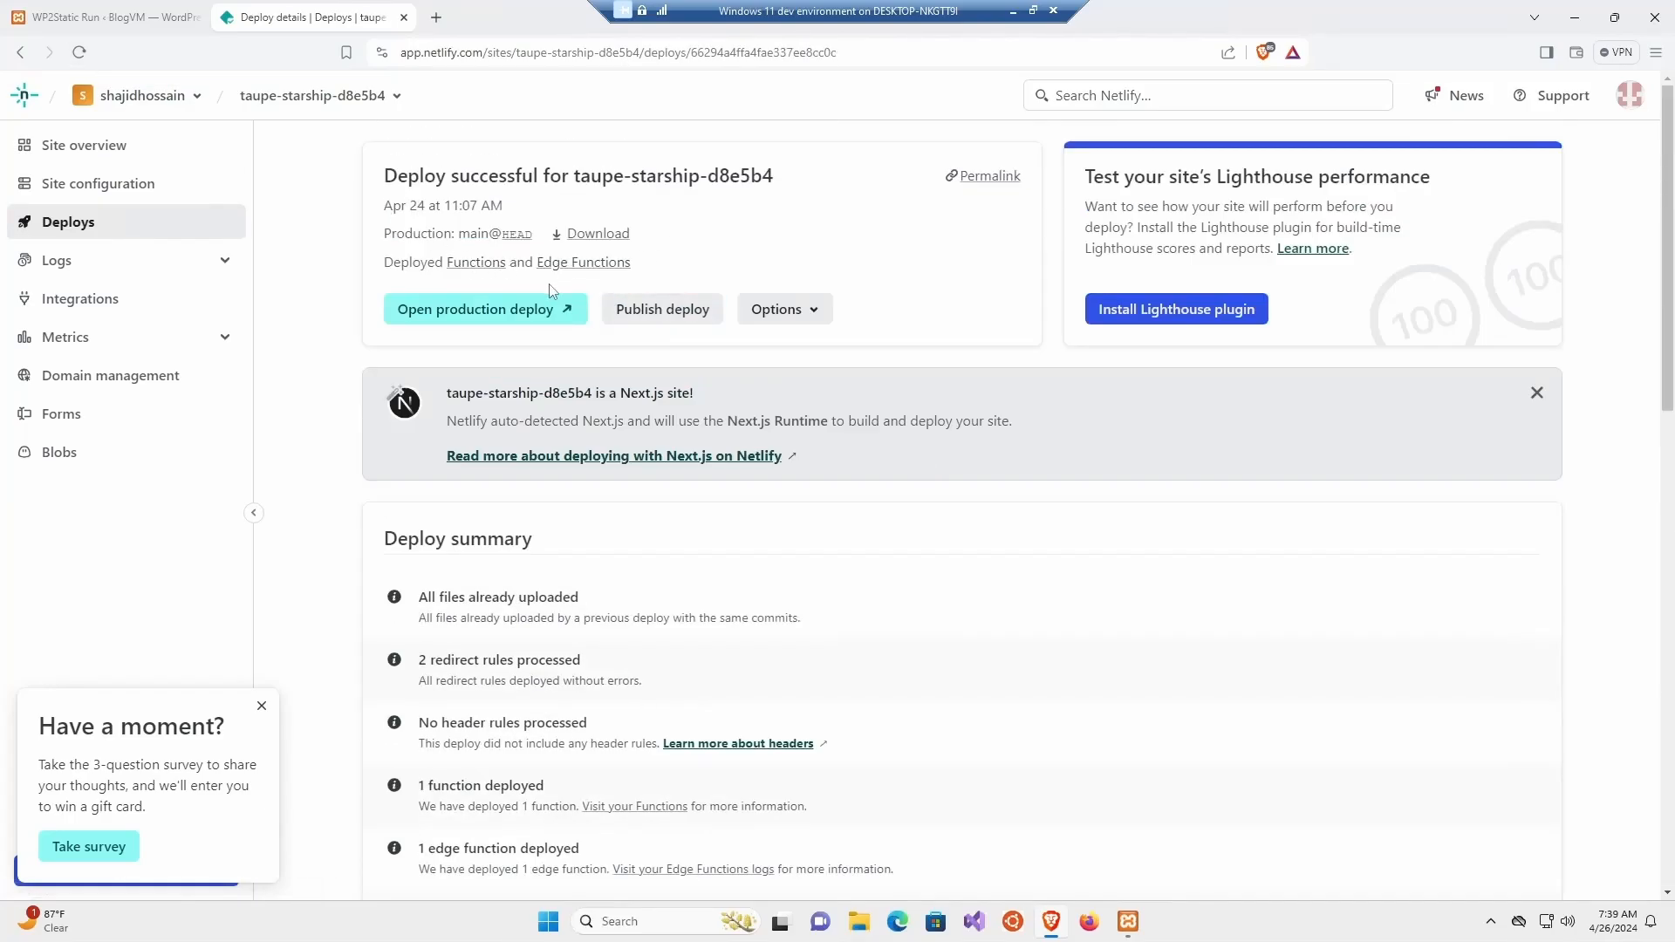
scroll(609, 591, "down", 8)
left_click(157, 146)
scroll(808, 423, "up", 5)
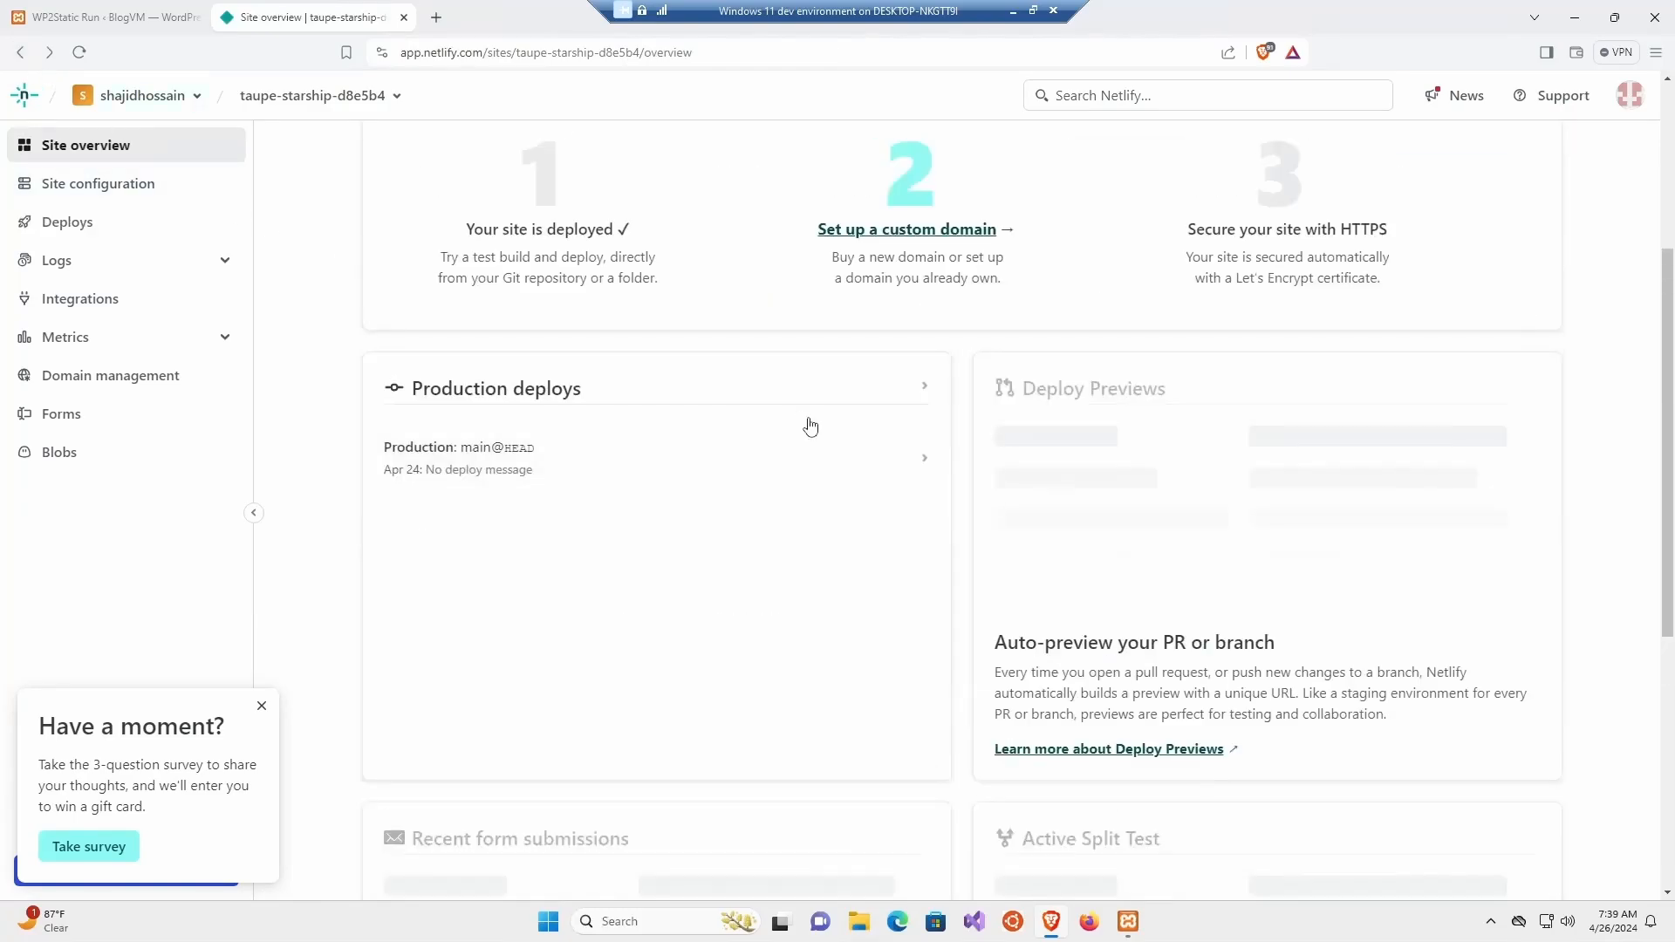
Open the deployed Netlify site from its overview, read through the Sample Page, and return to the home page.
left_click(596, 209)
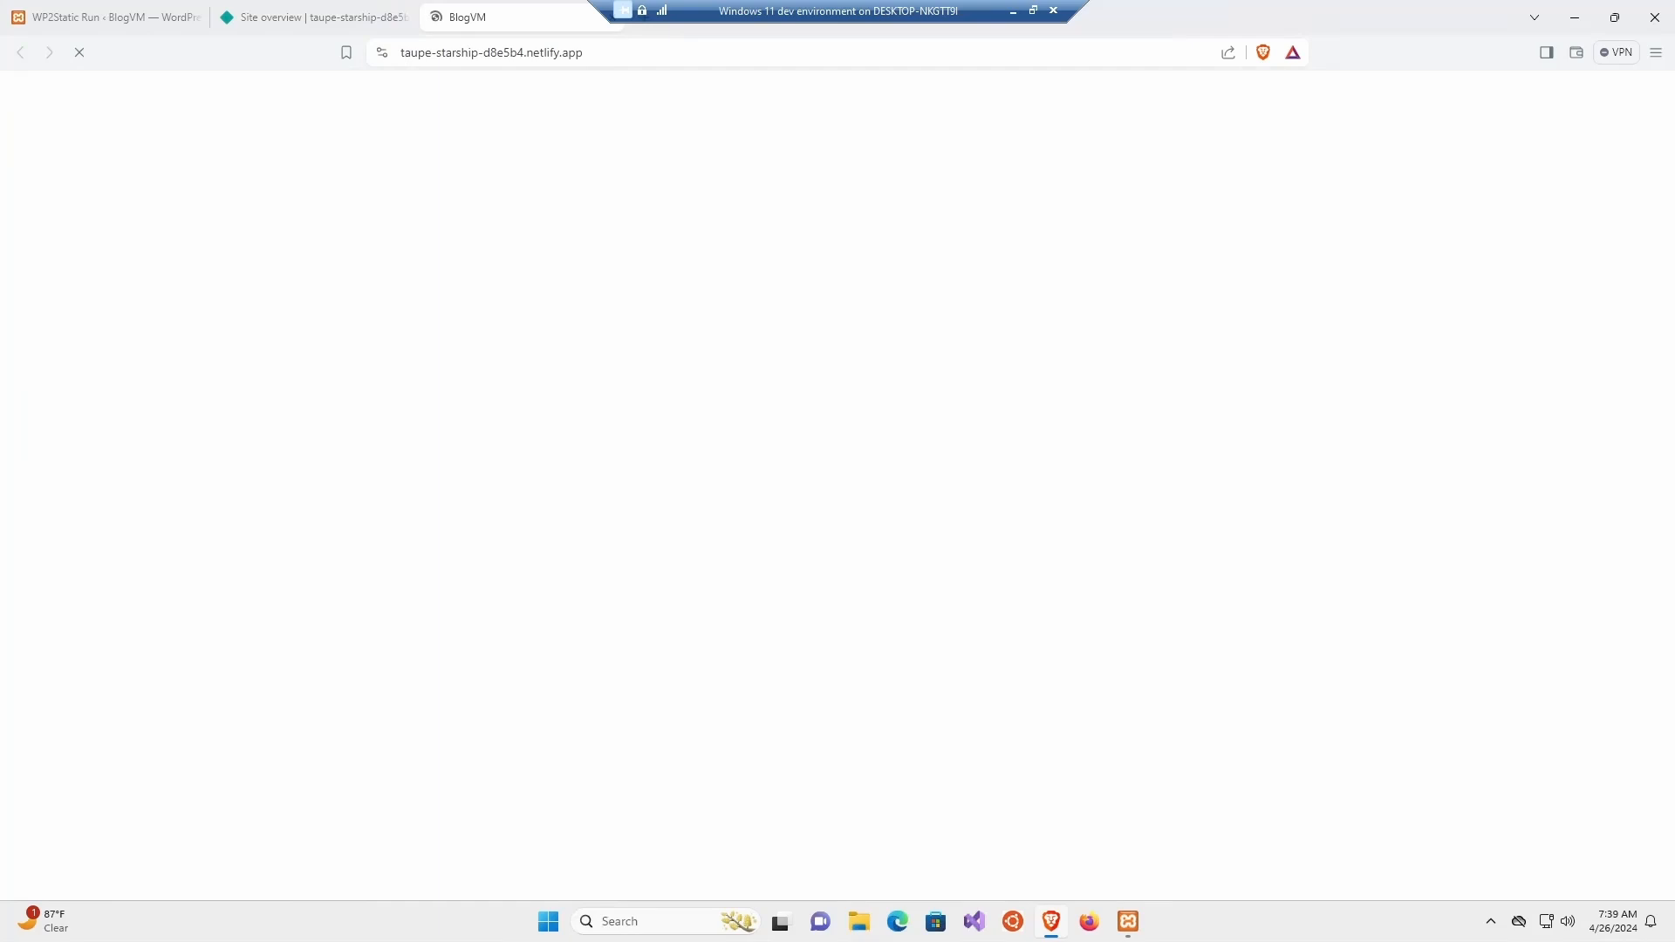
left_click(1327, 105)
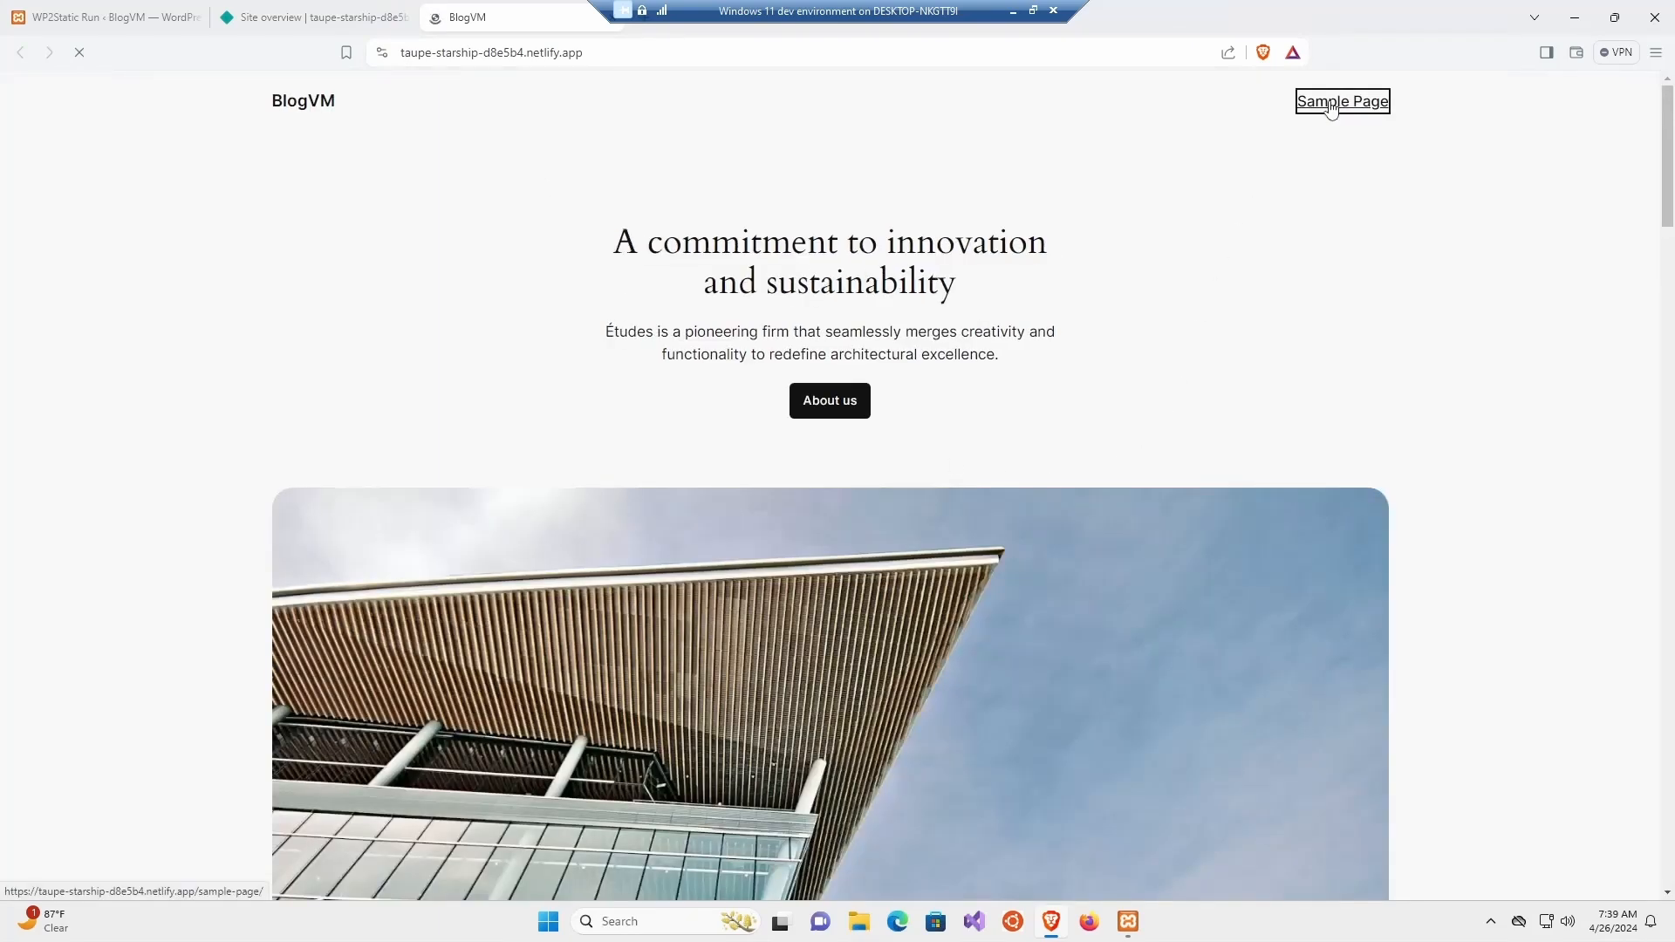
scroll(871, 437, "down", 8)
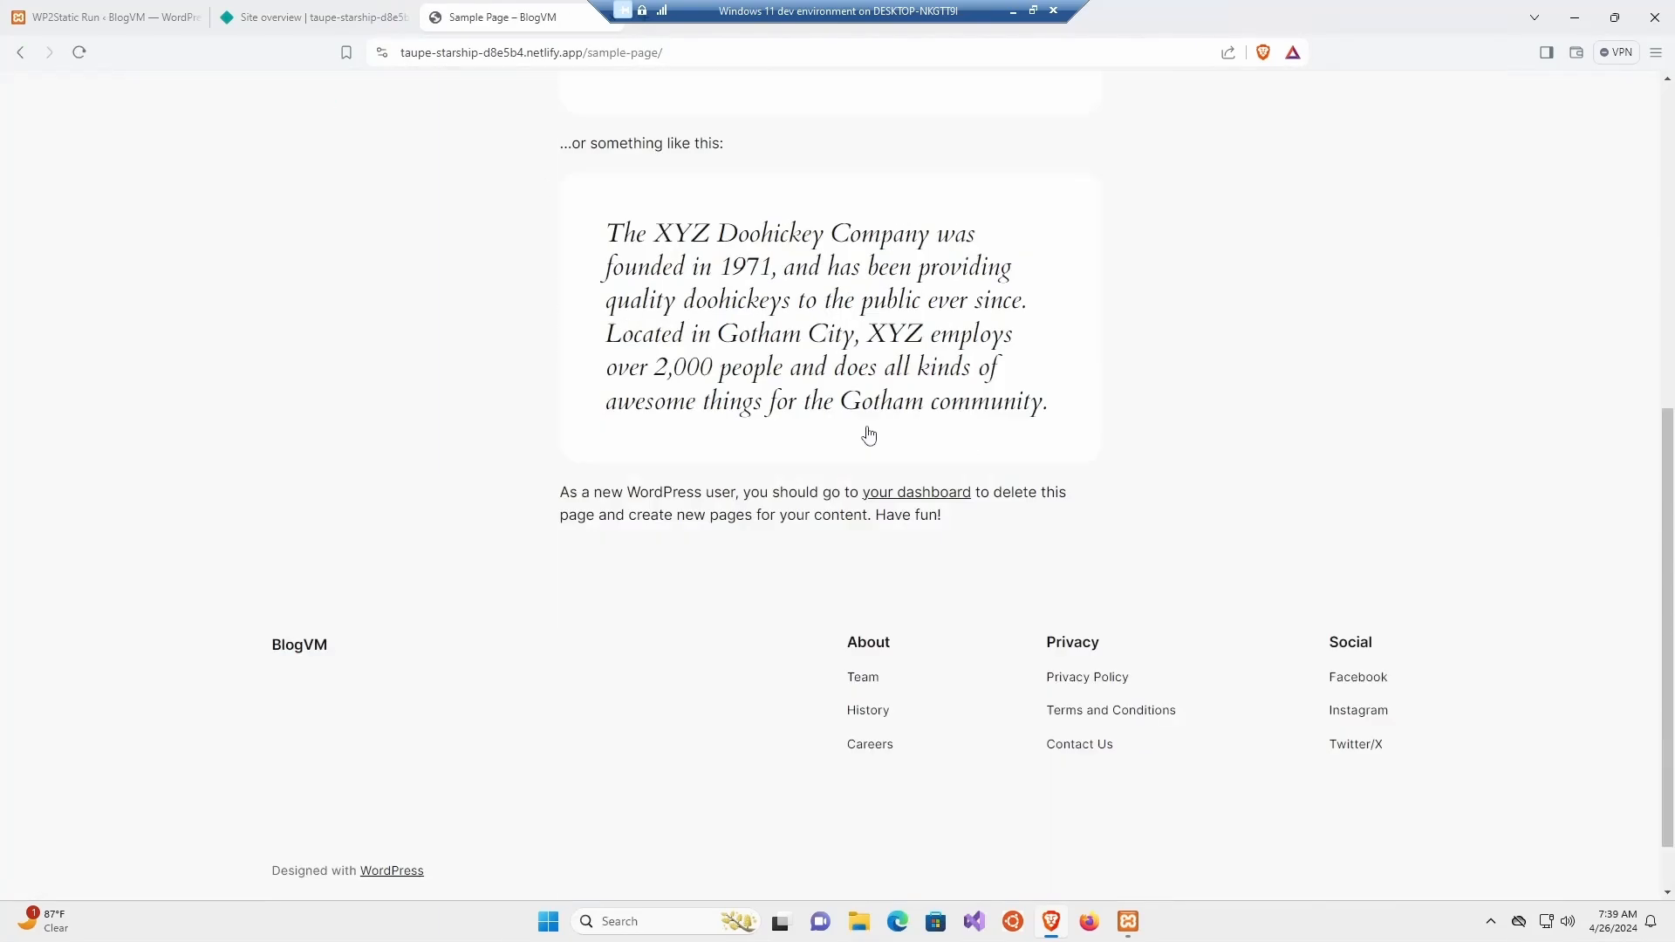
scroll(811, 490, "up", 8)
left_click(276, 111)
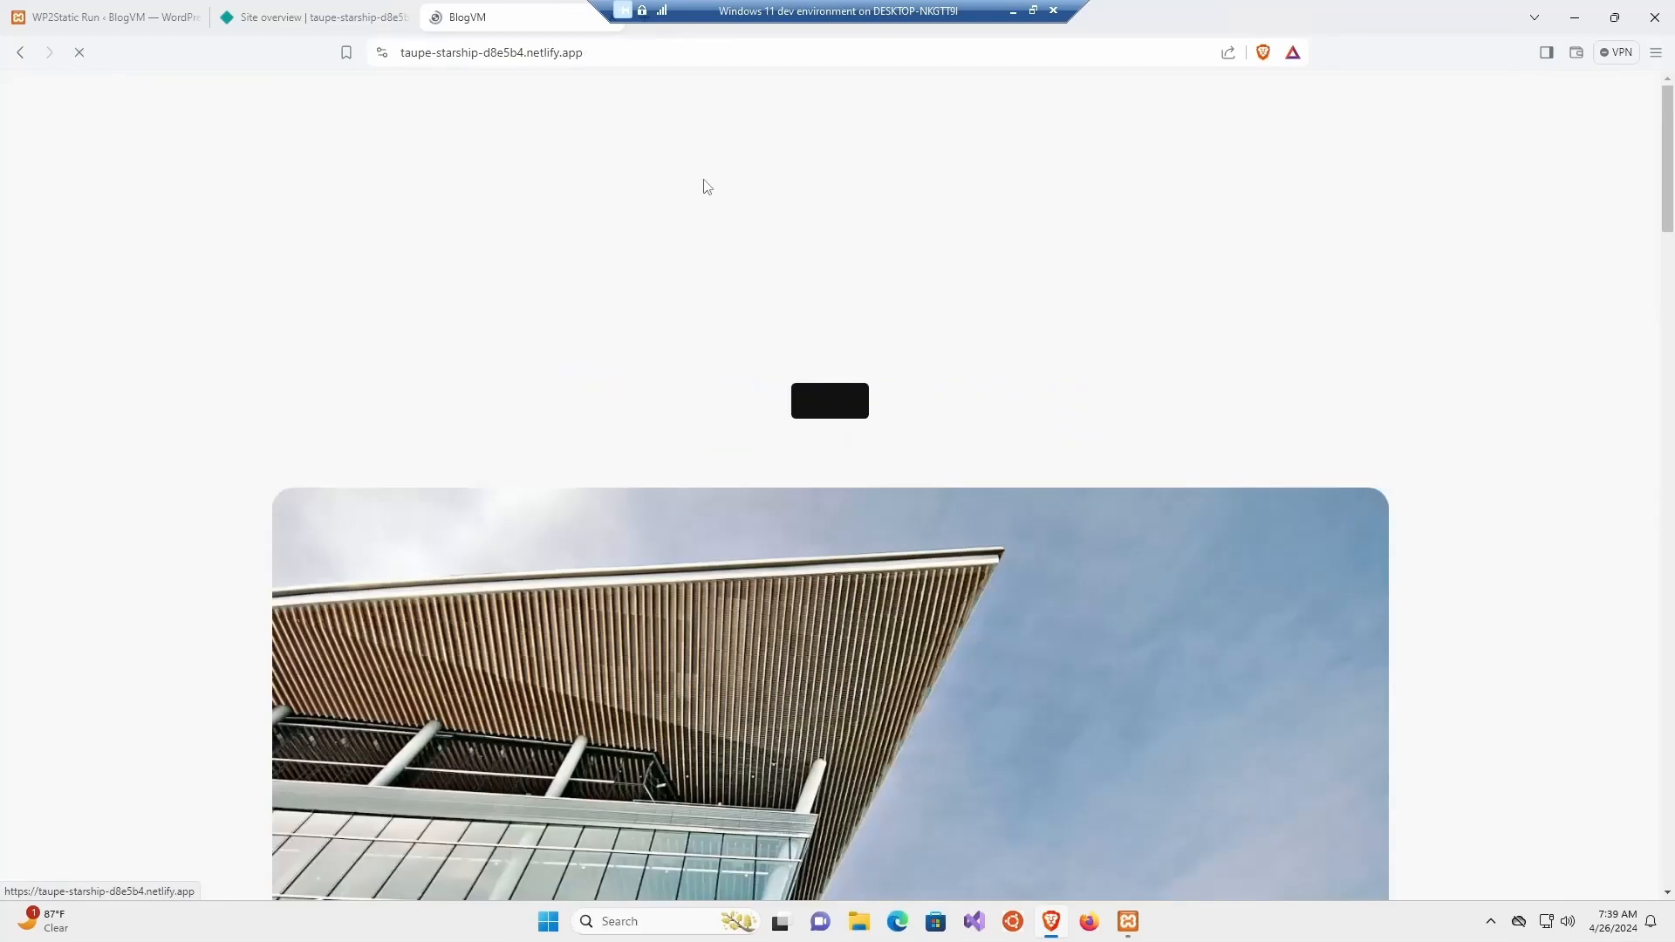
Check the deployed site's address and look through its home page sections.
left_click_drag(583, 52, 431, 53)
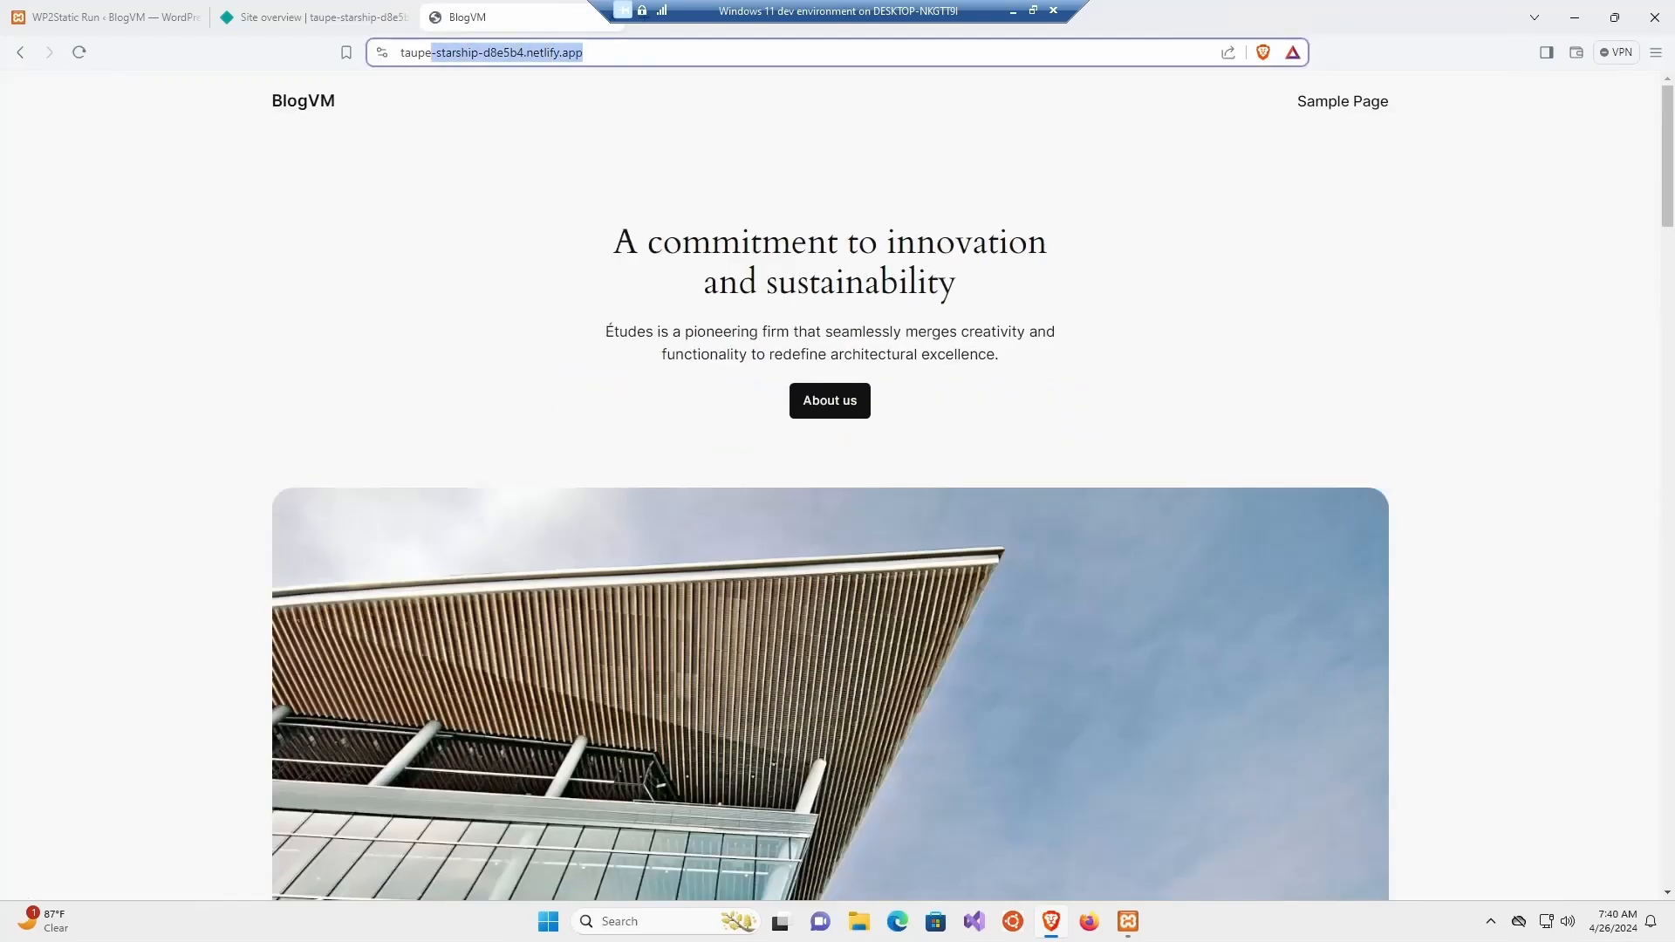
left_click(798, 426)
scroll(672, 472, "down", 15)
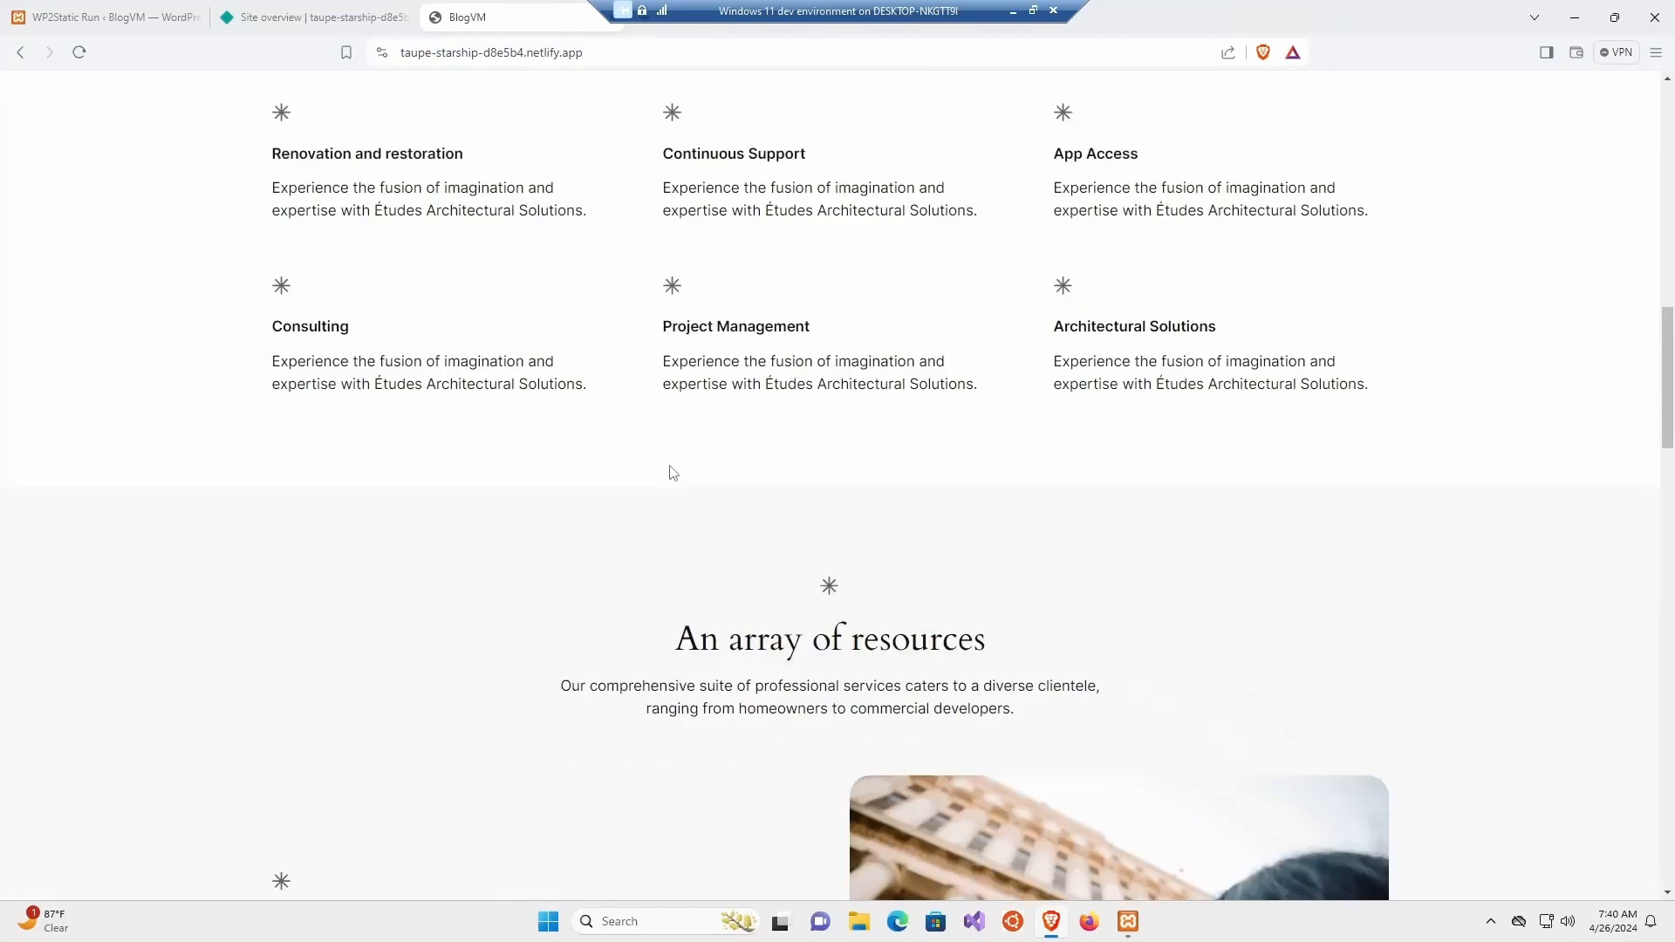
scroll(673, 471, "down", 2)
scroll(673, 471, "up", 15)
scroll(663, 441, "up", 8)
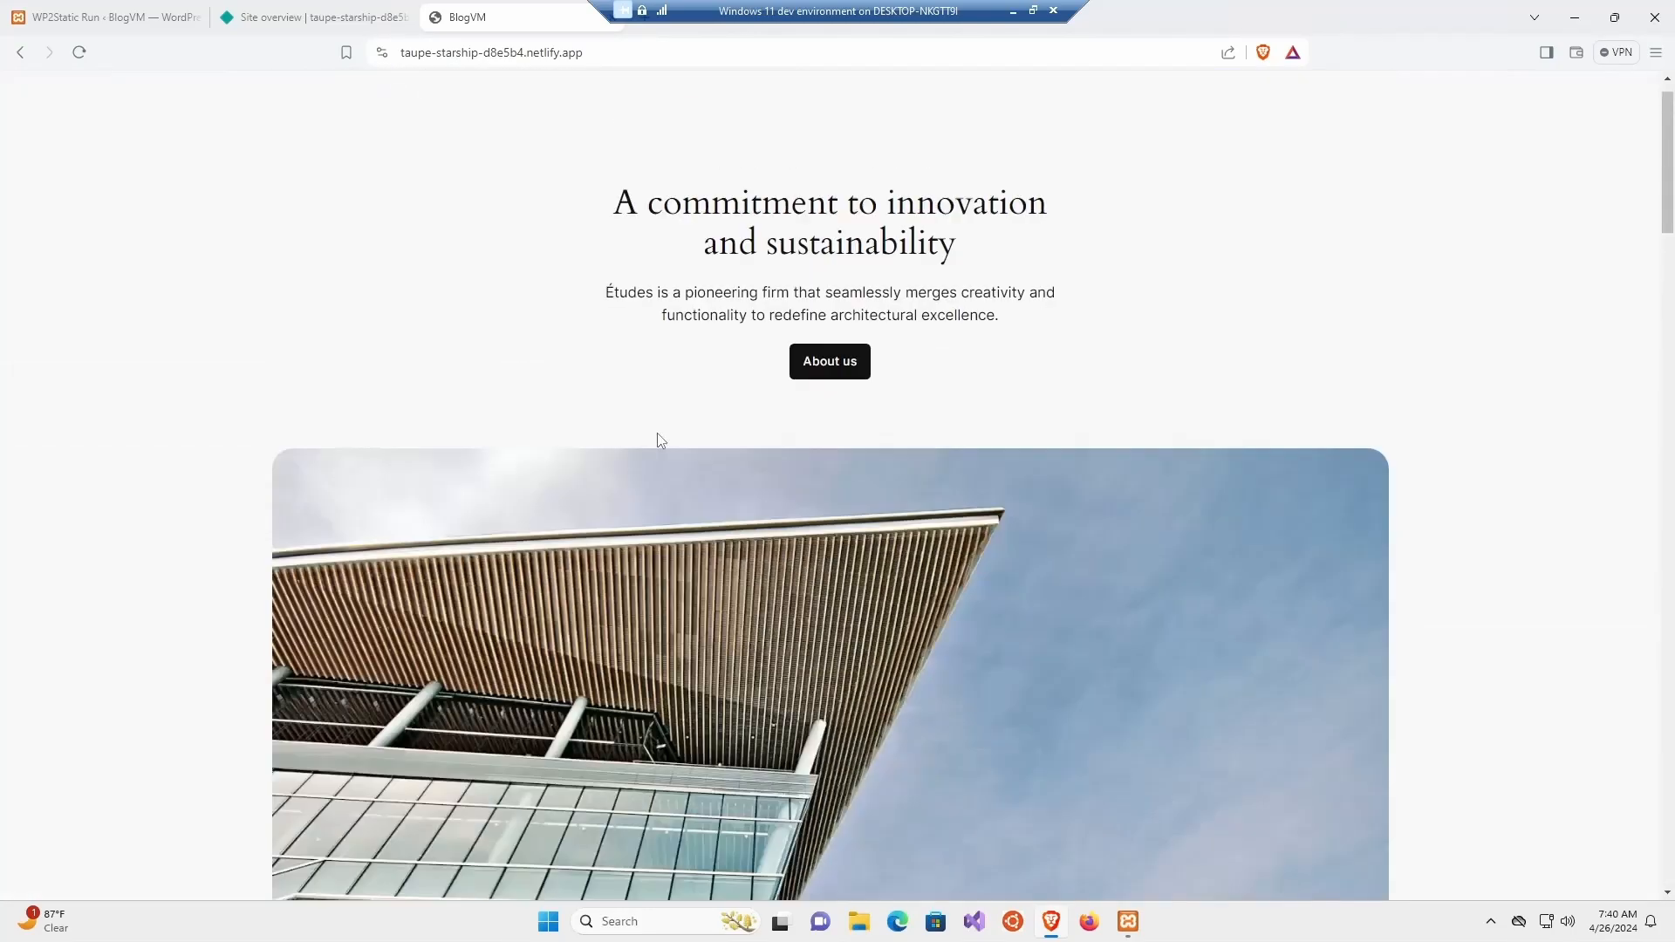
Visit the local BlogVM site from WordPress, open its Blog Home template in the site editor, and dismiss the welcome guide.
left_click(120, 19)
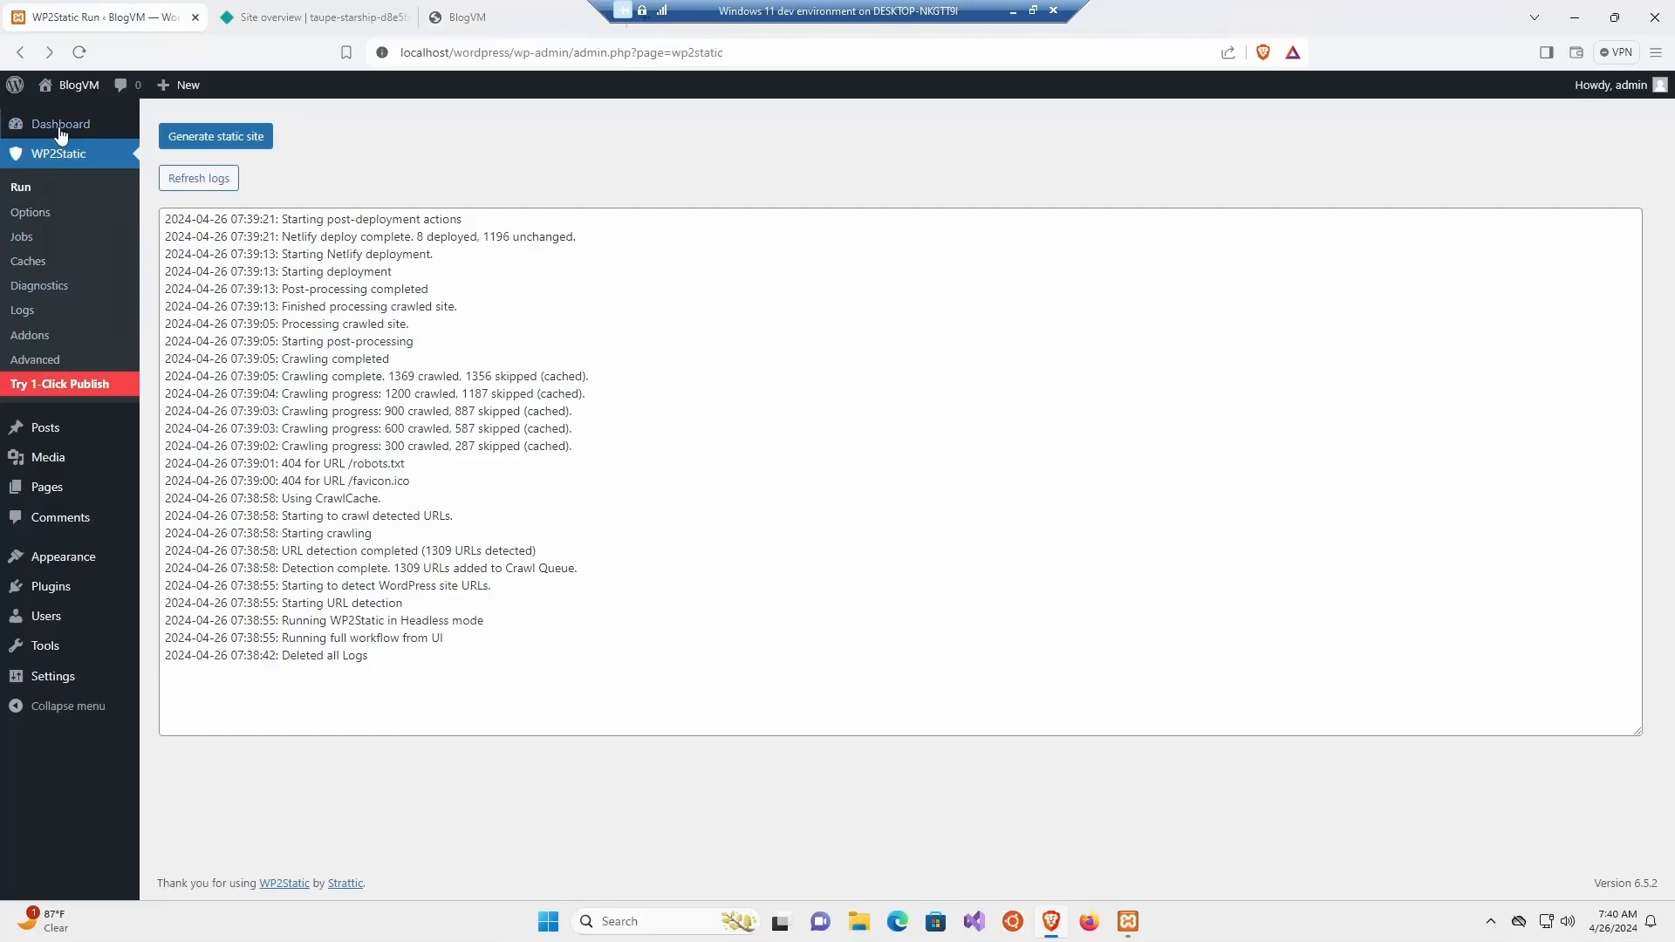
left_click(101, 109)
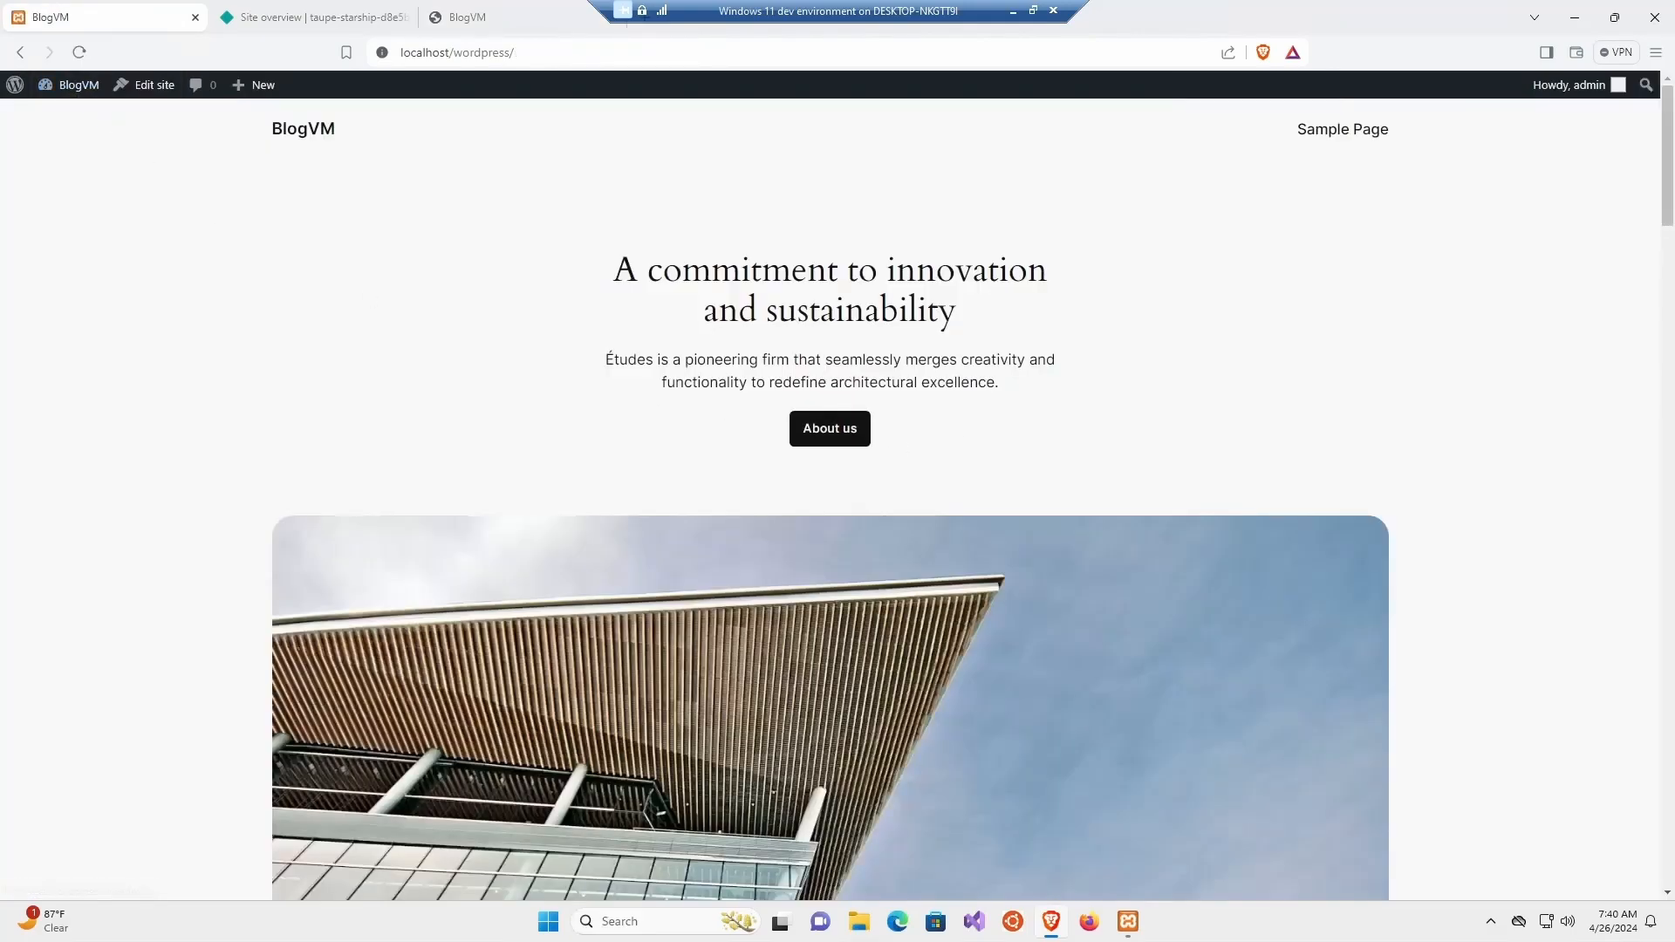
left_click(144, 84)
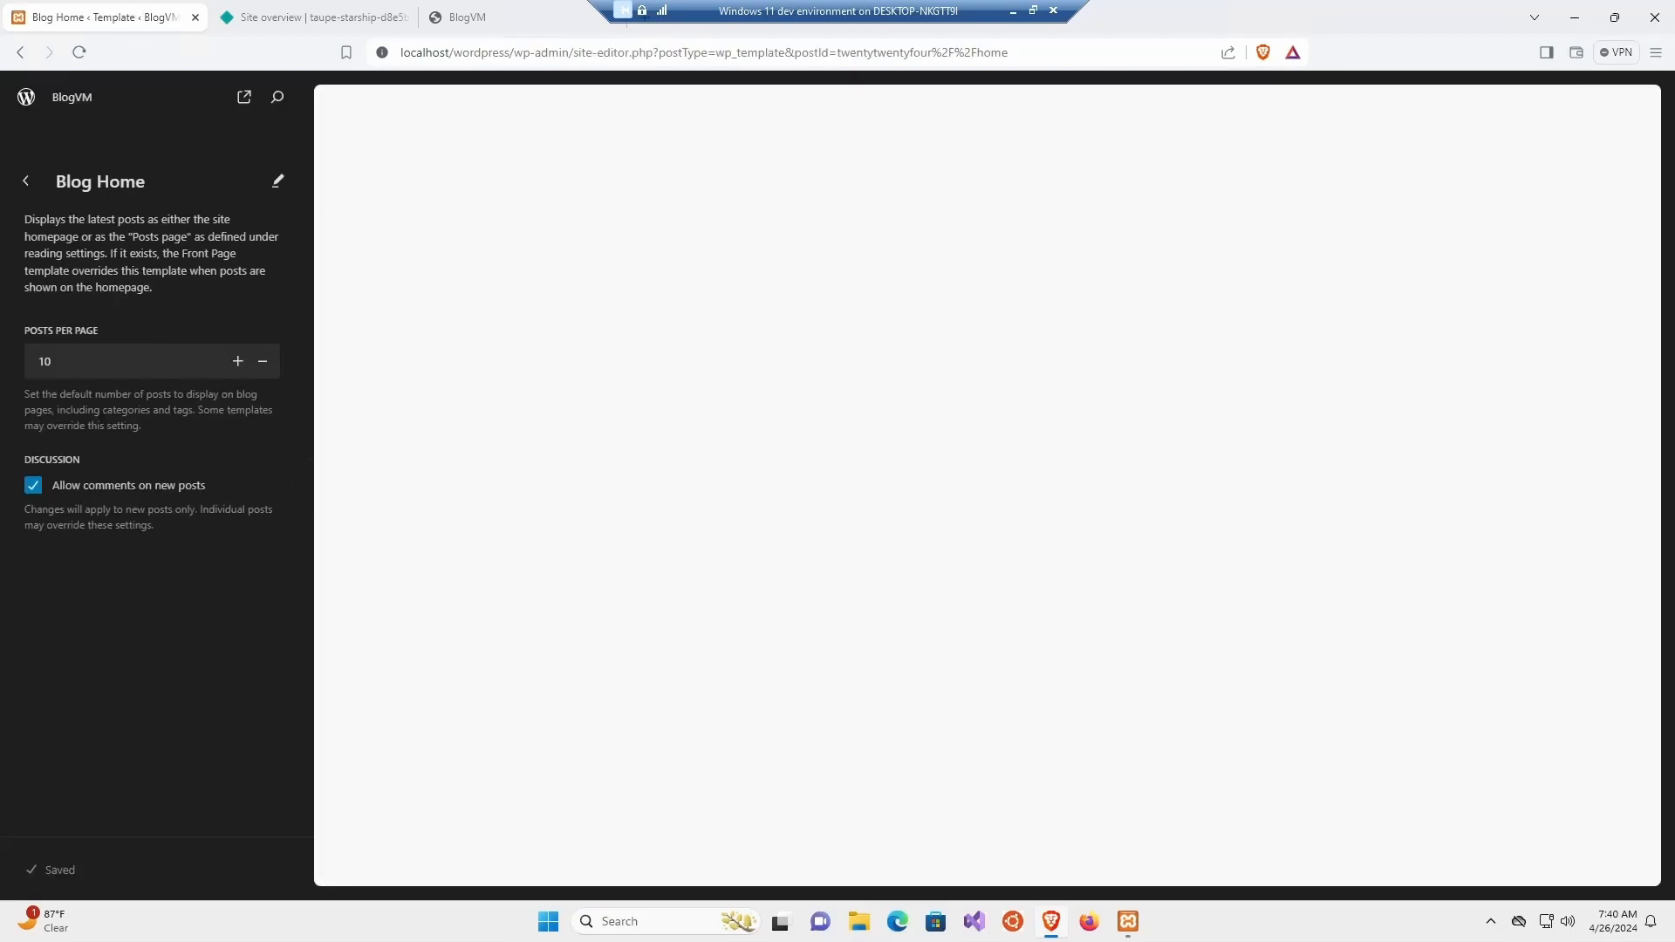
left_click(288, 185)
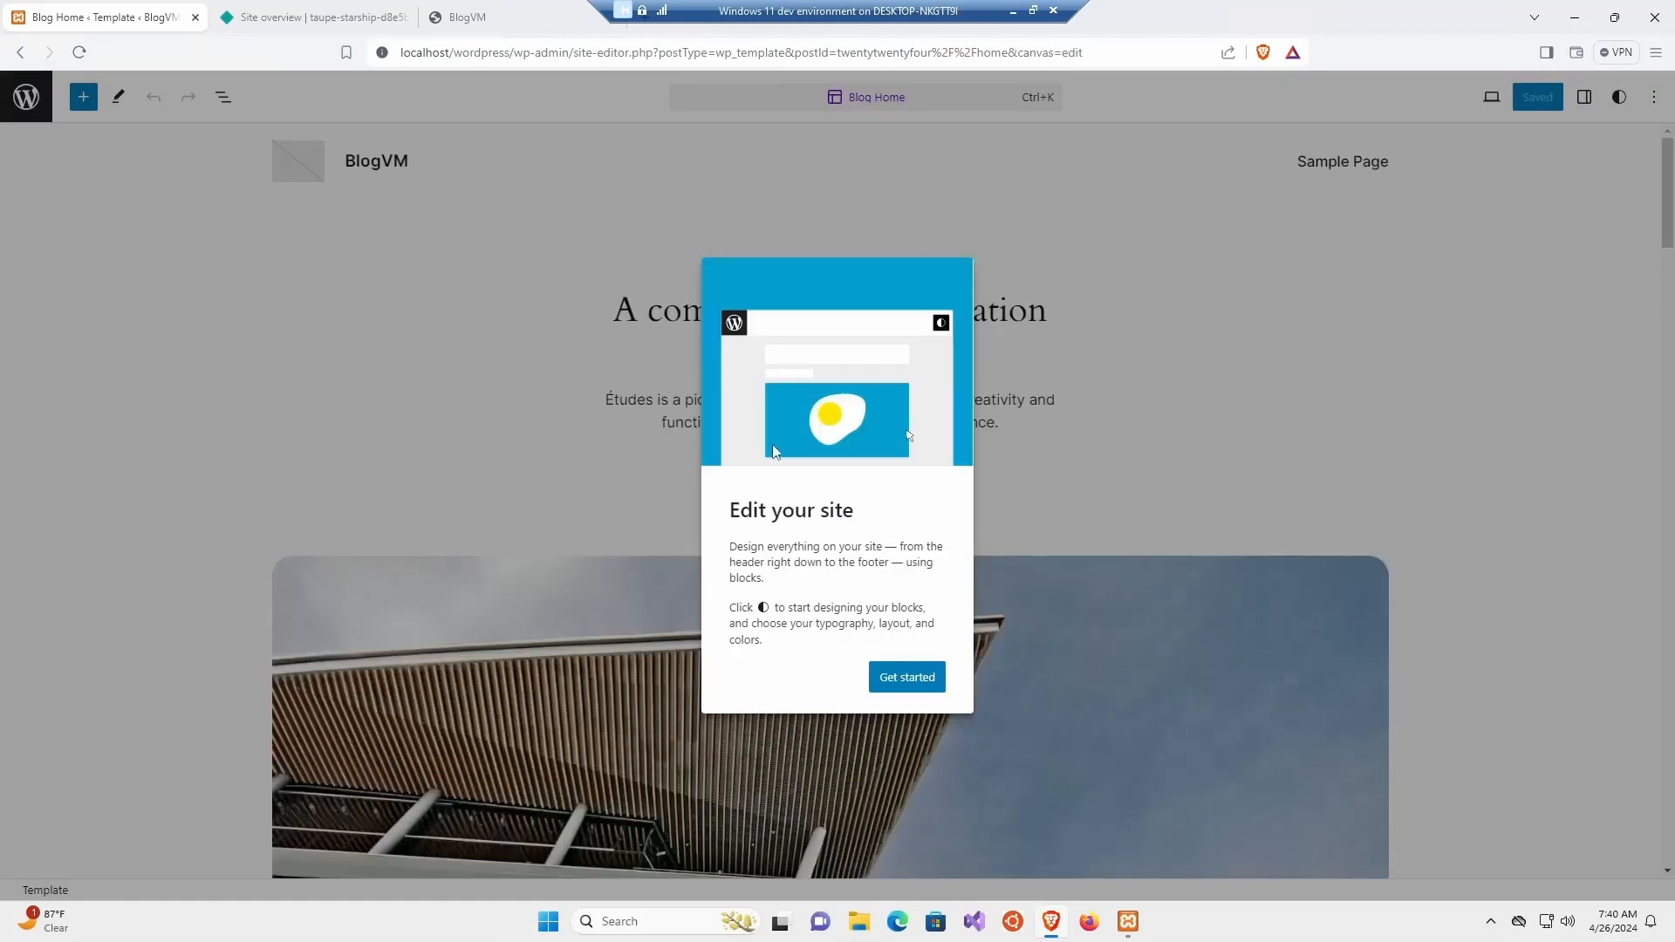
left_click(906, 682)
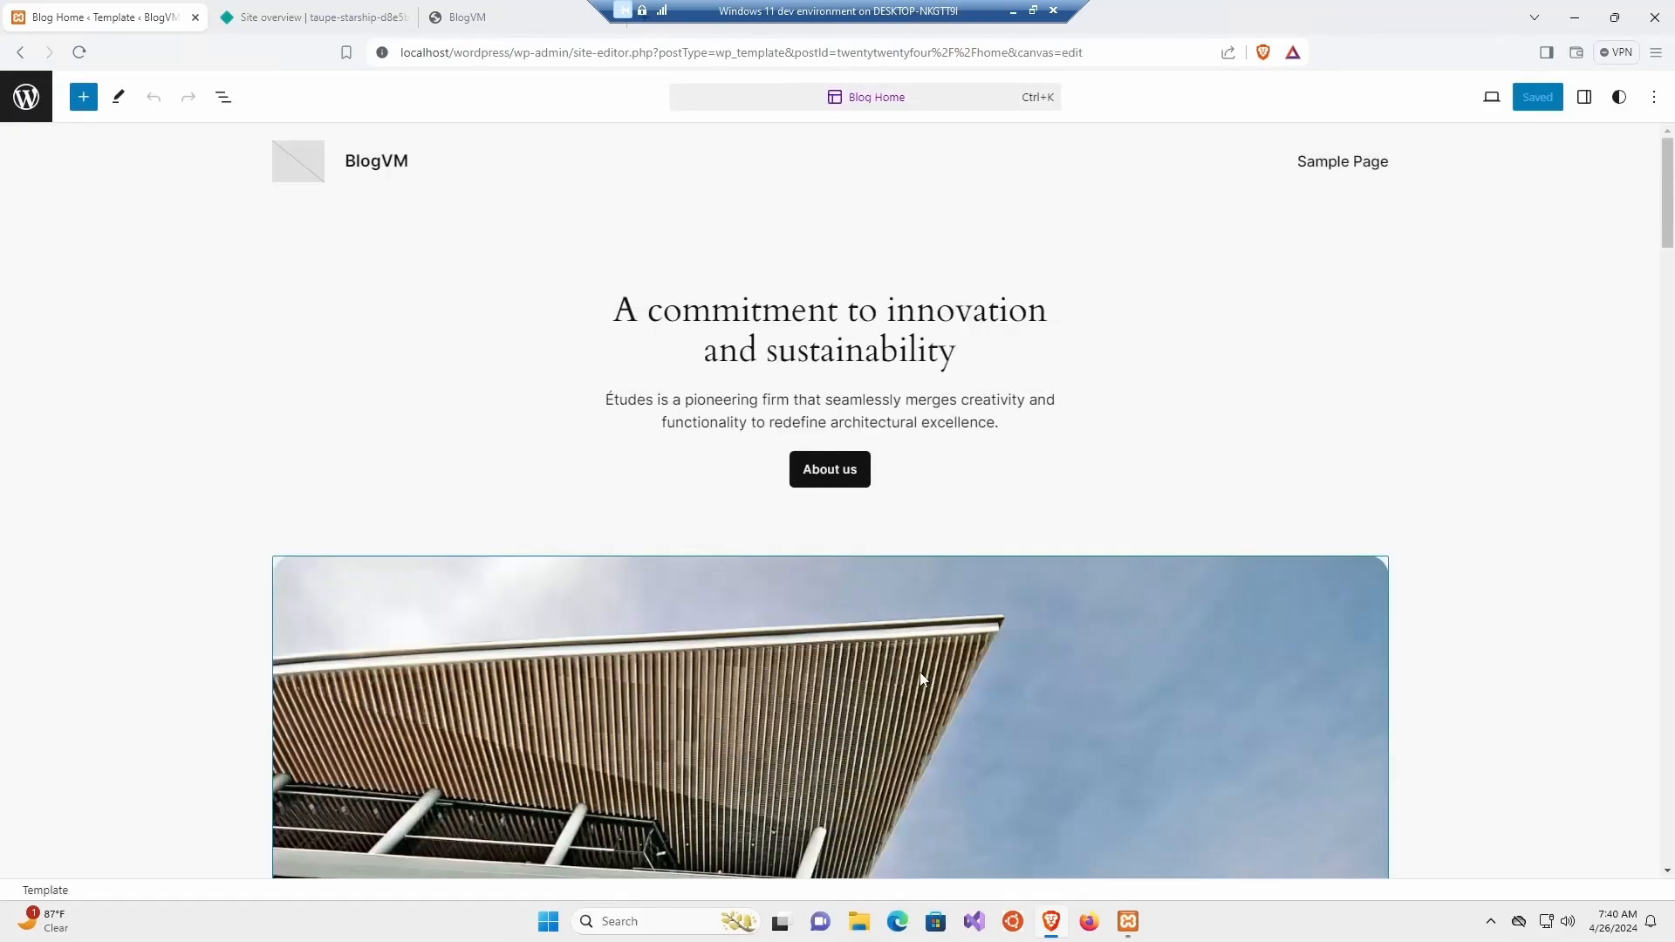
Replace the Blog Home template's main heading with "HELLO WORLD" and save the template.
left_click(762, 311)
key("ctrl+a")
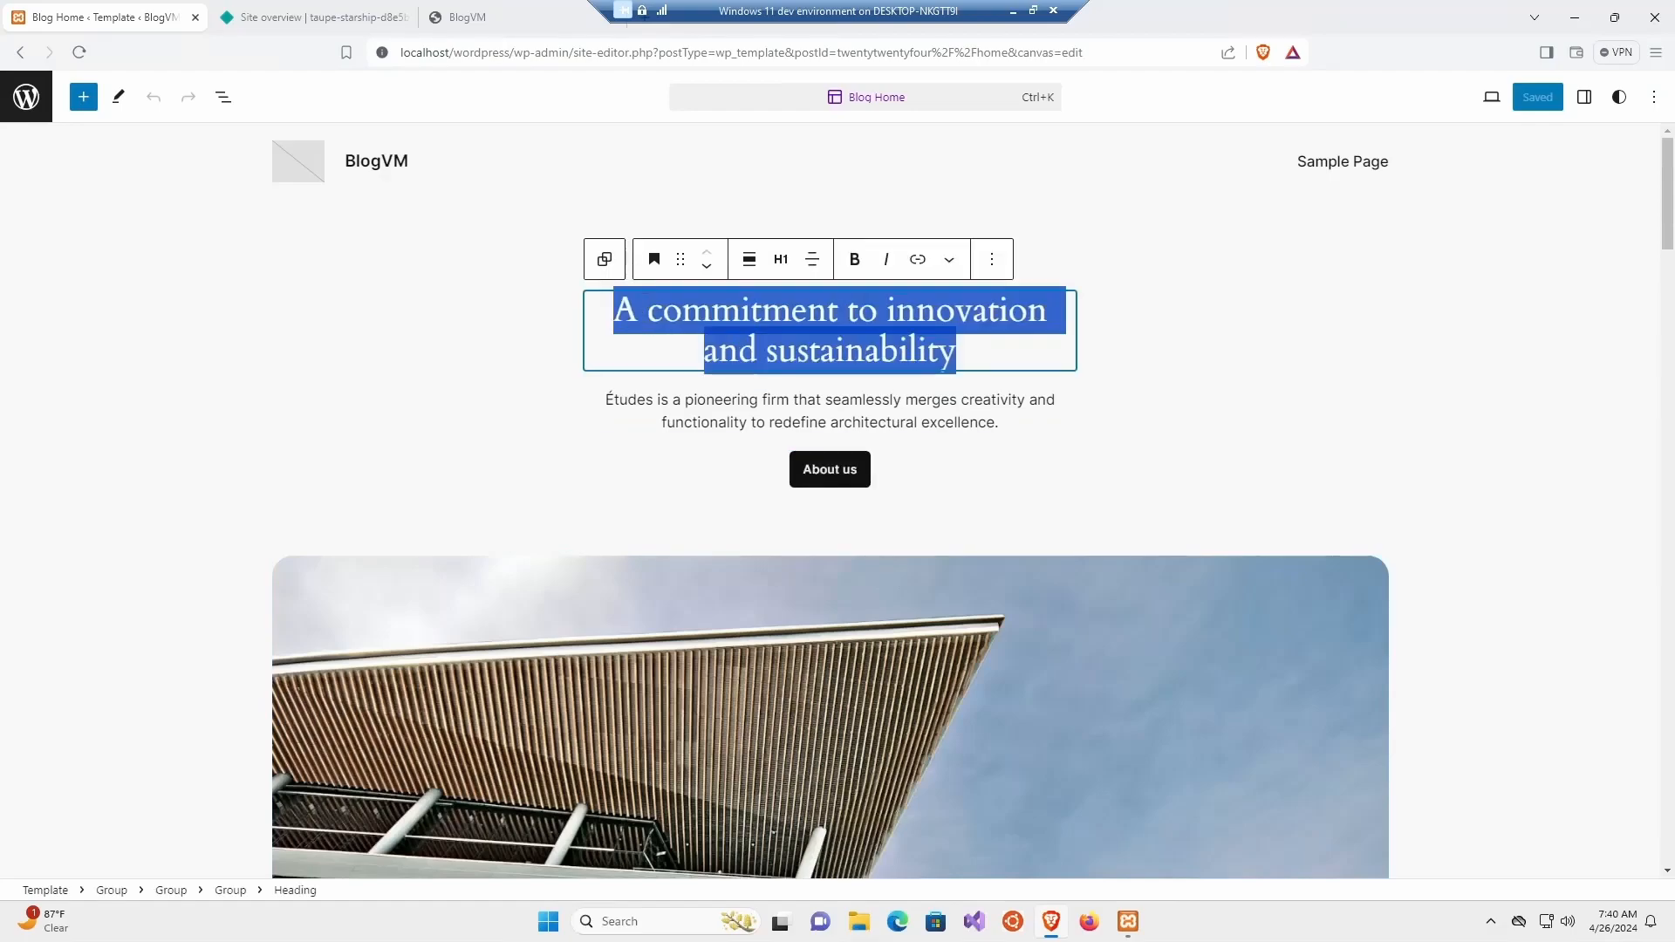
key("BackSpace")
type("HELLO WORLD")
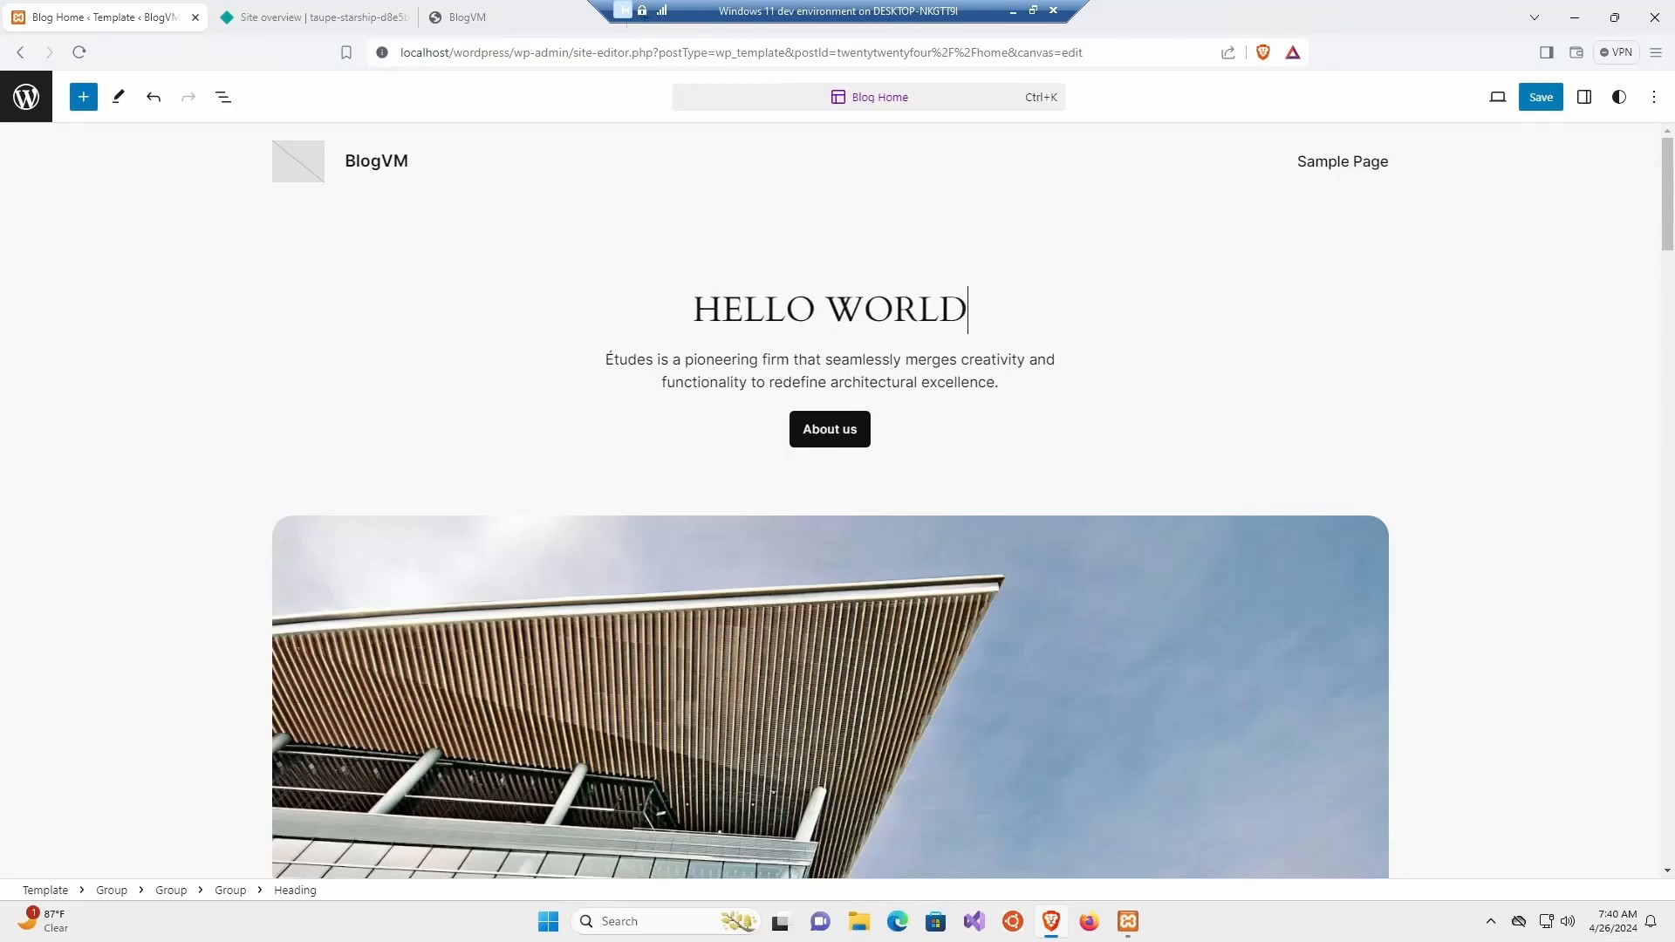
left_click(1541, 97)
View the local BlogVM site from the template editor to check the new heading, and close the editor tab.
left_click(1493, 97)
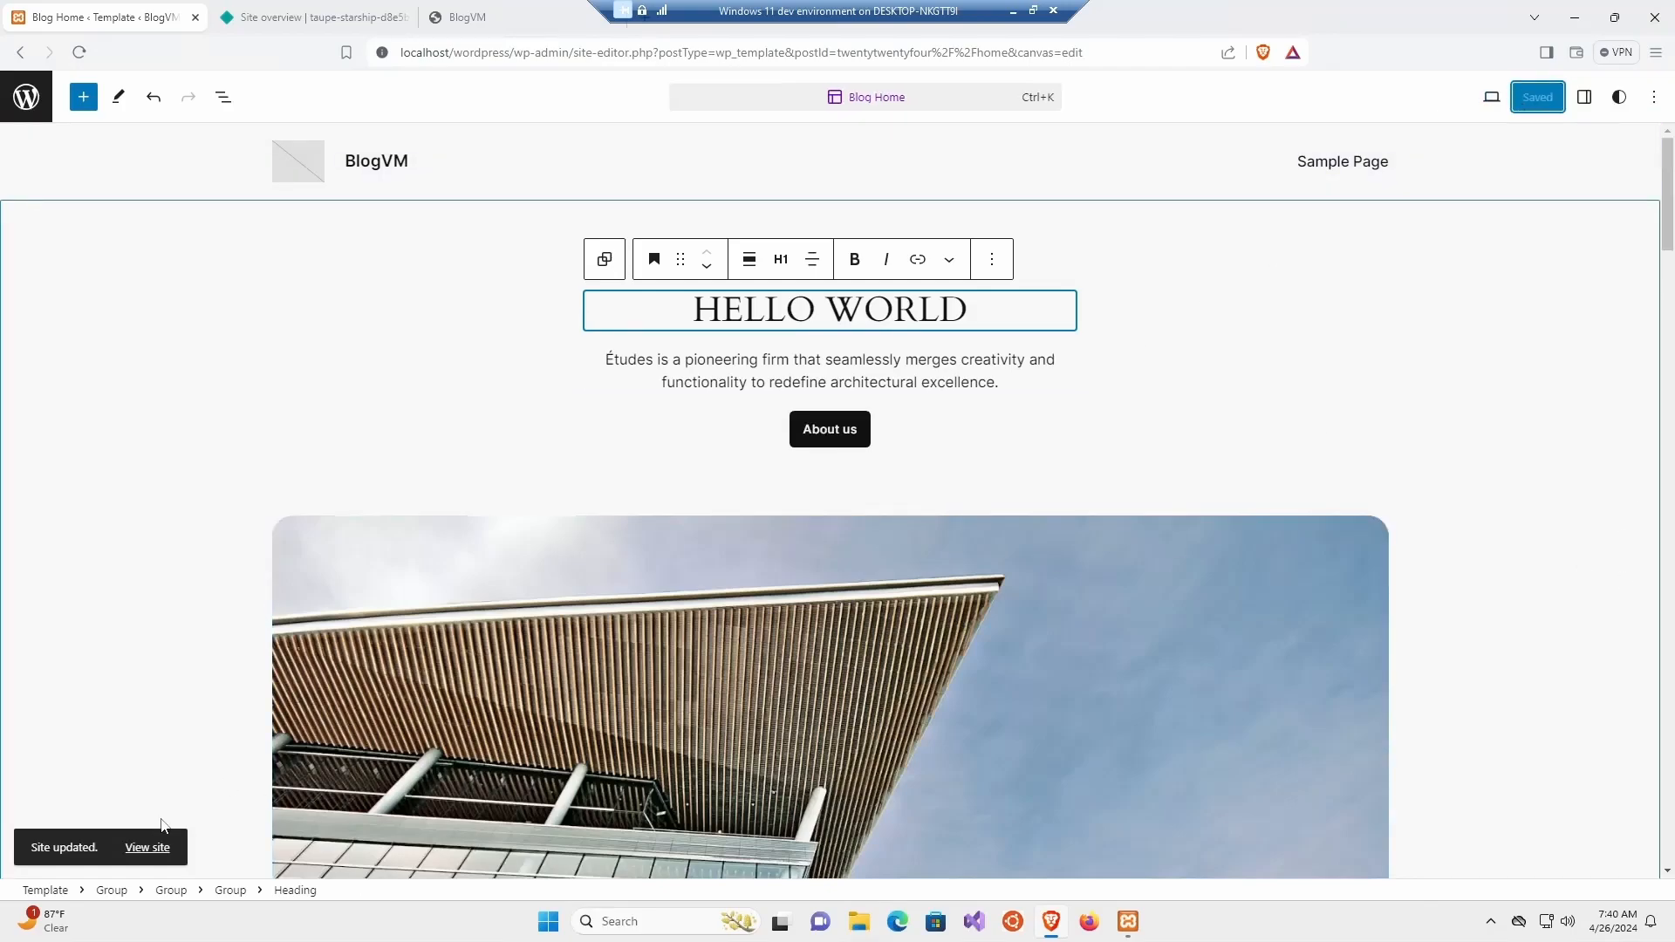
left_click(119, 850)
left_click(1492, 97)
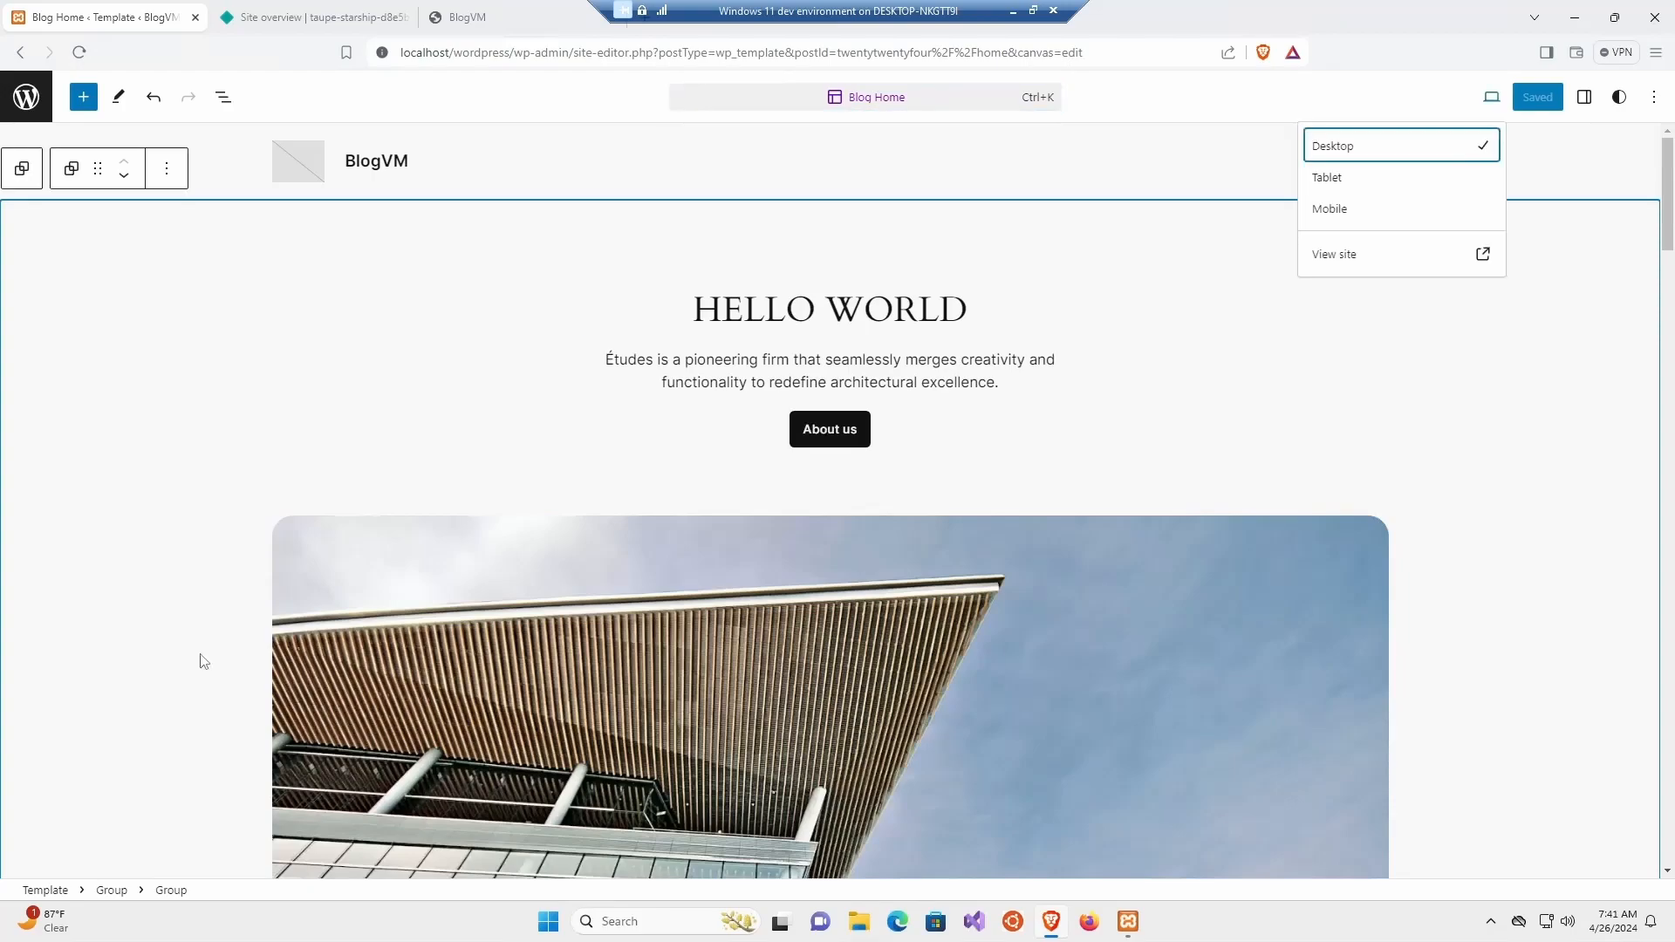
left_click(1473, 260)
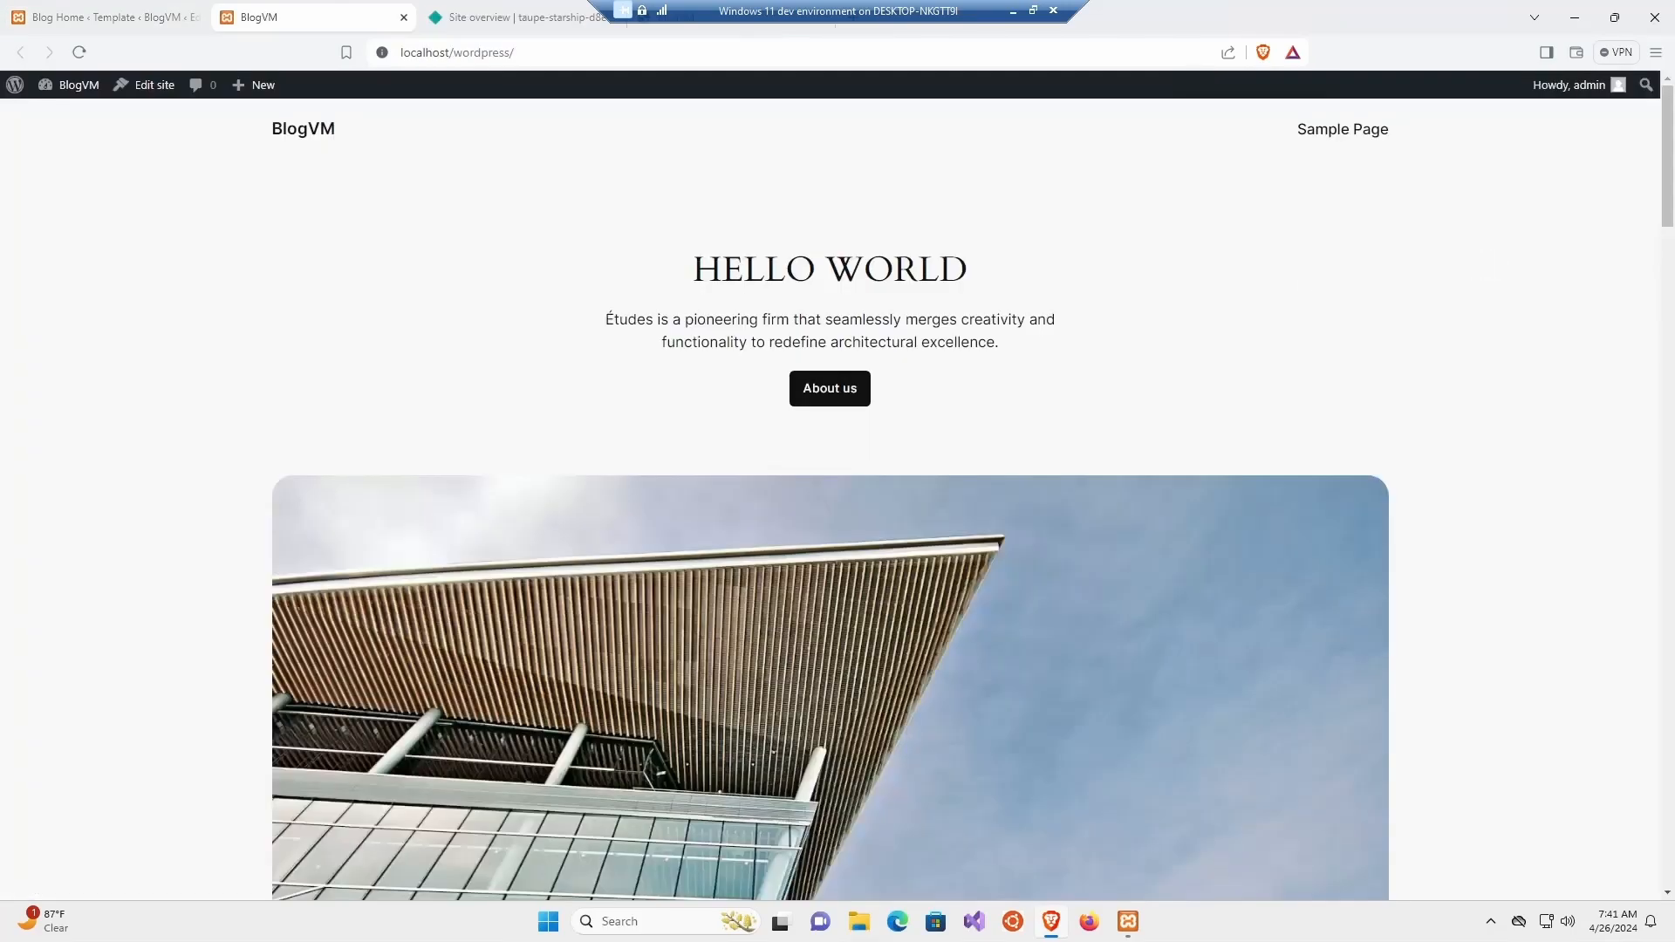
mouse_move(92, 87)
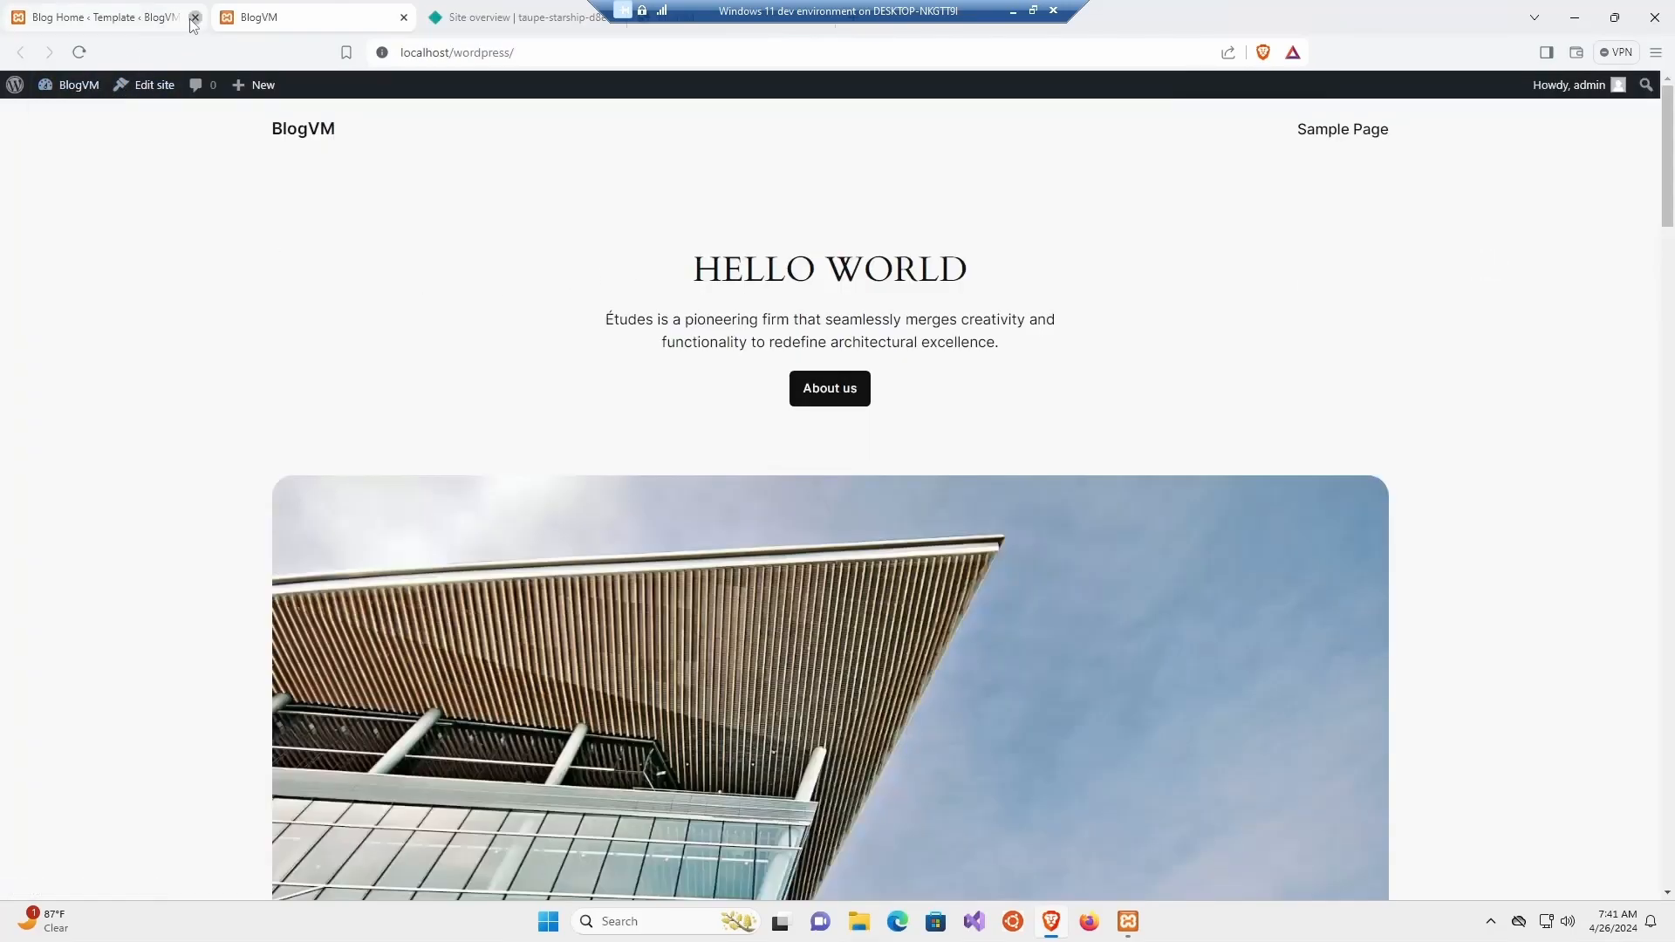
left_click(197, 17)
Return to the WordPress dashboard and generate the static site again with WP2Static.
left_click(62, 109)
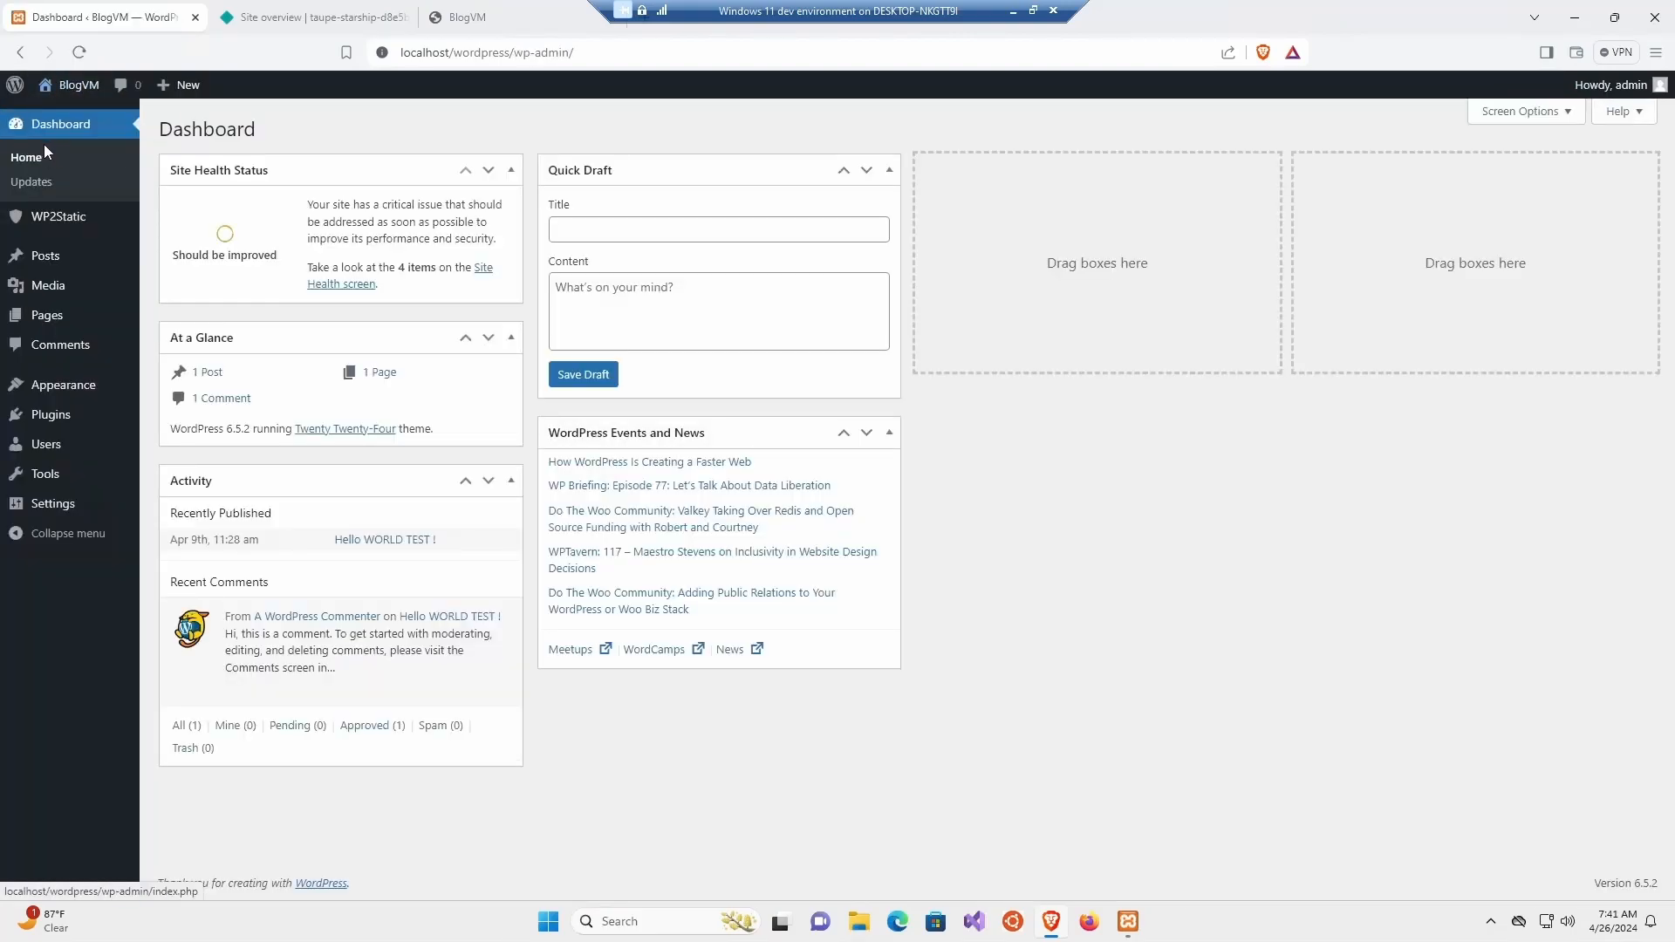
left_click(75, 85)
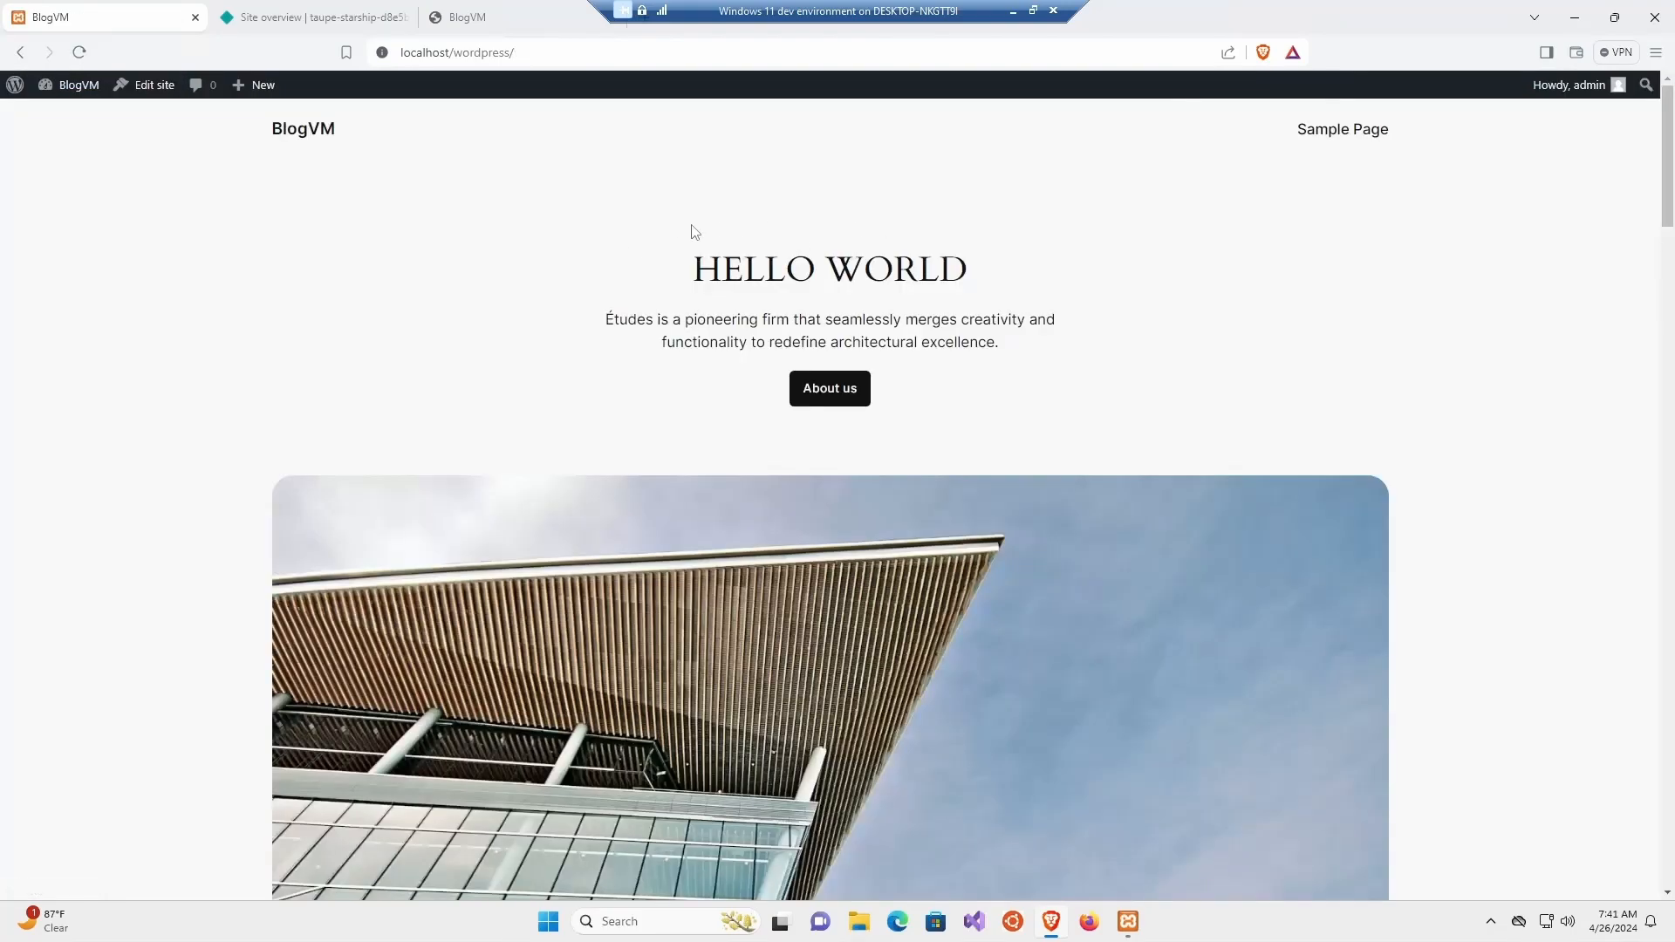
left_click(78, 105)
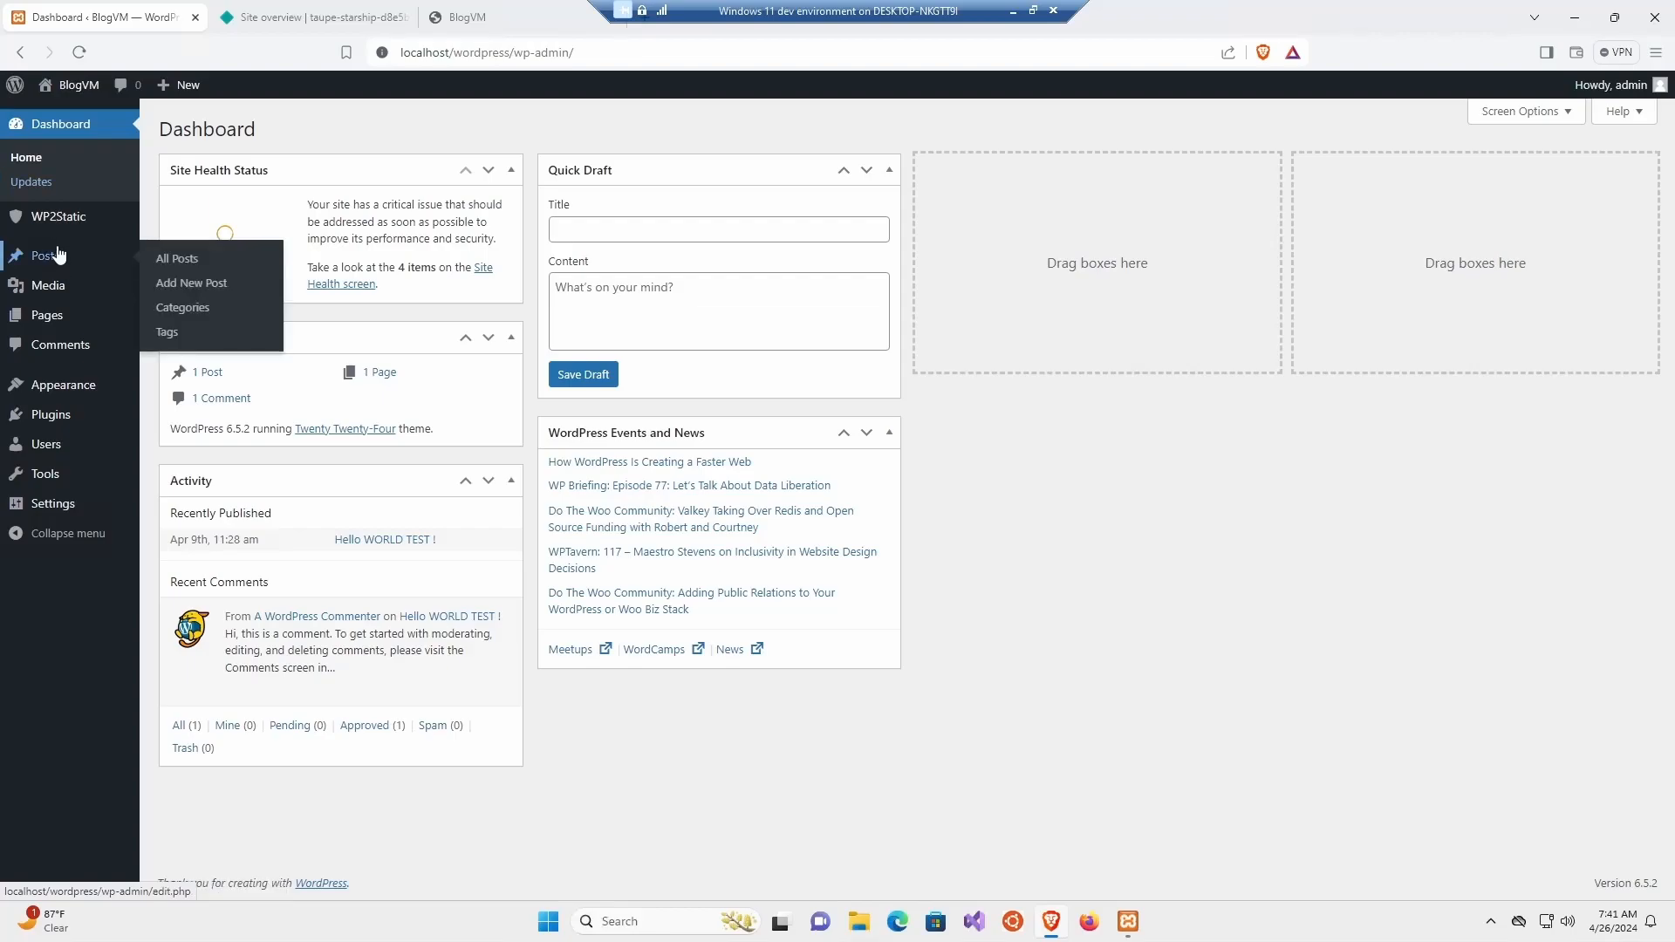
left_click(65, 228)
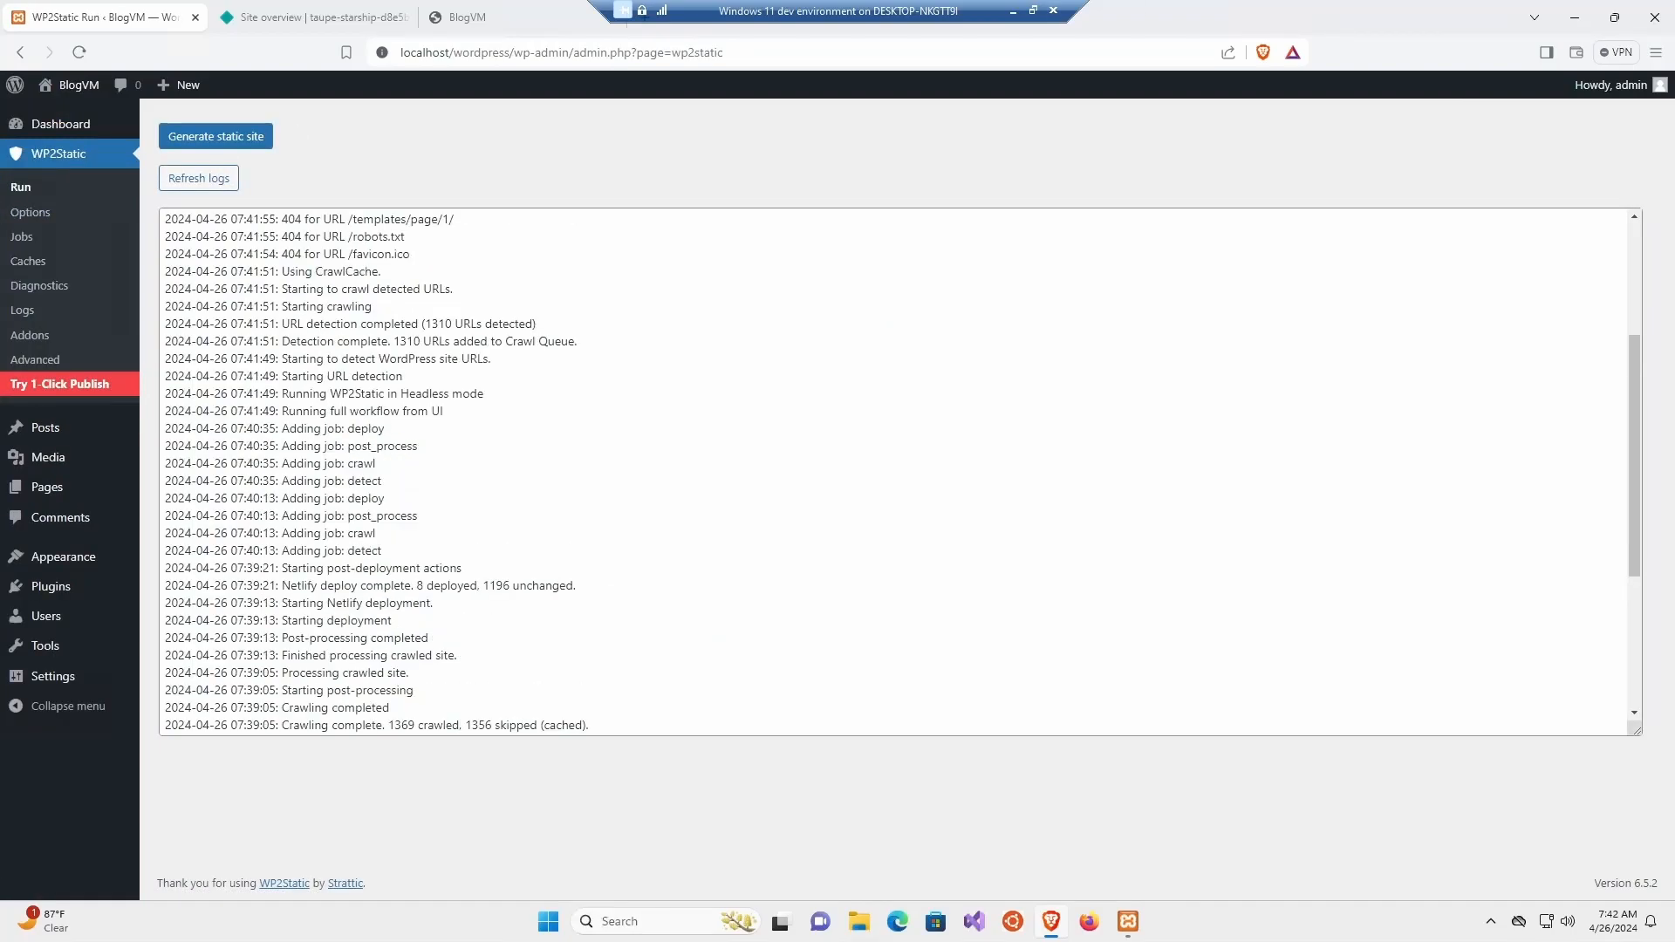
Reload the deployed Netlify site and check its main heading and web address.
left_click(467, 17)
left_click(81, 52)
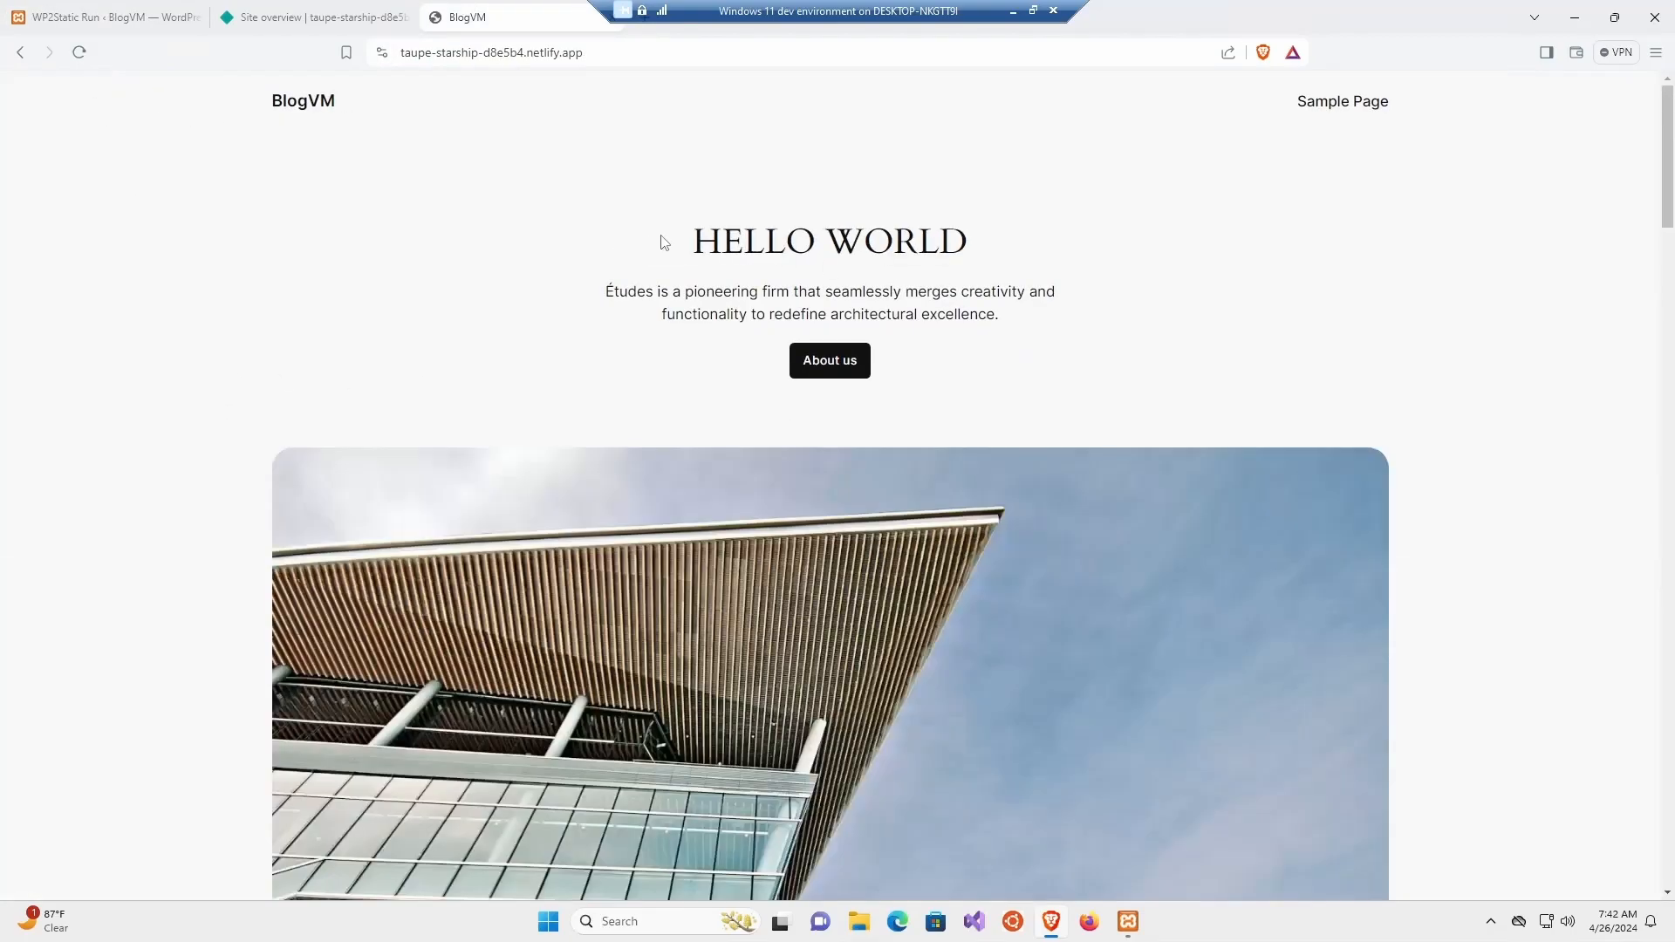
left_click_drag(664, 242, 1195, 223)
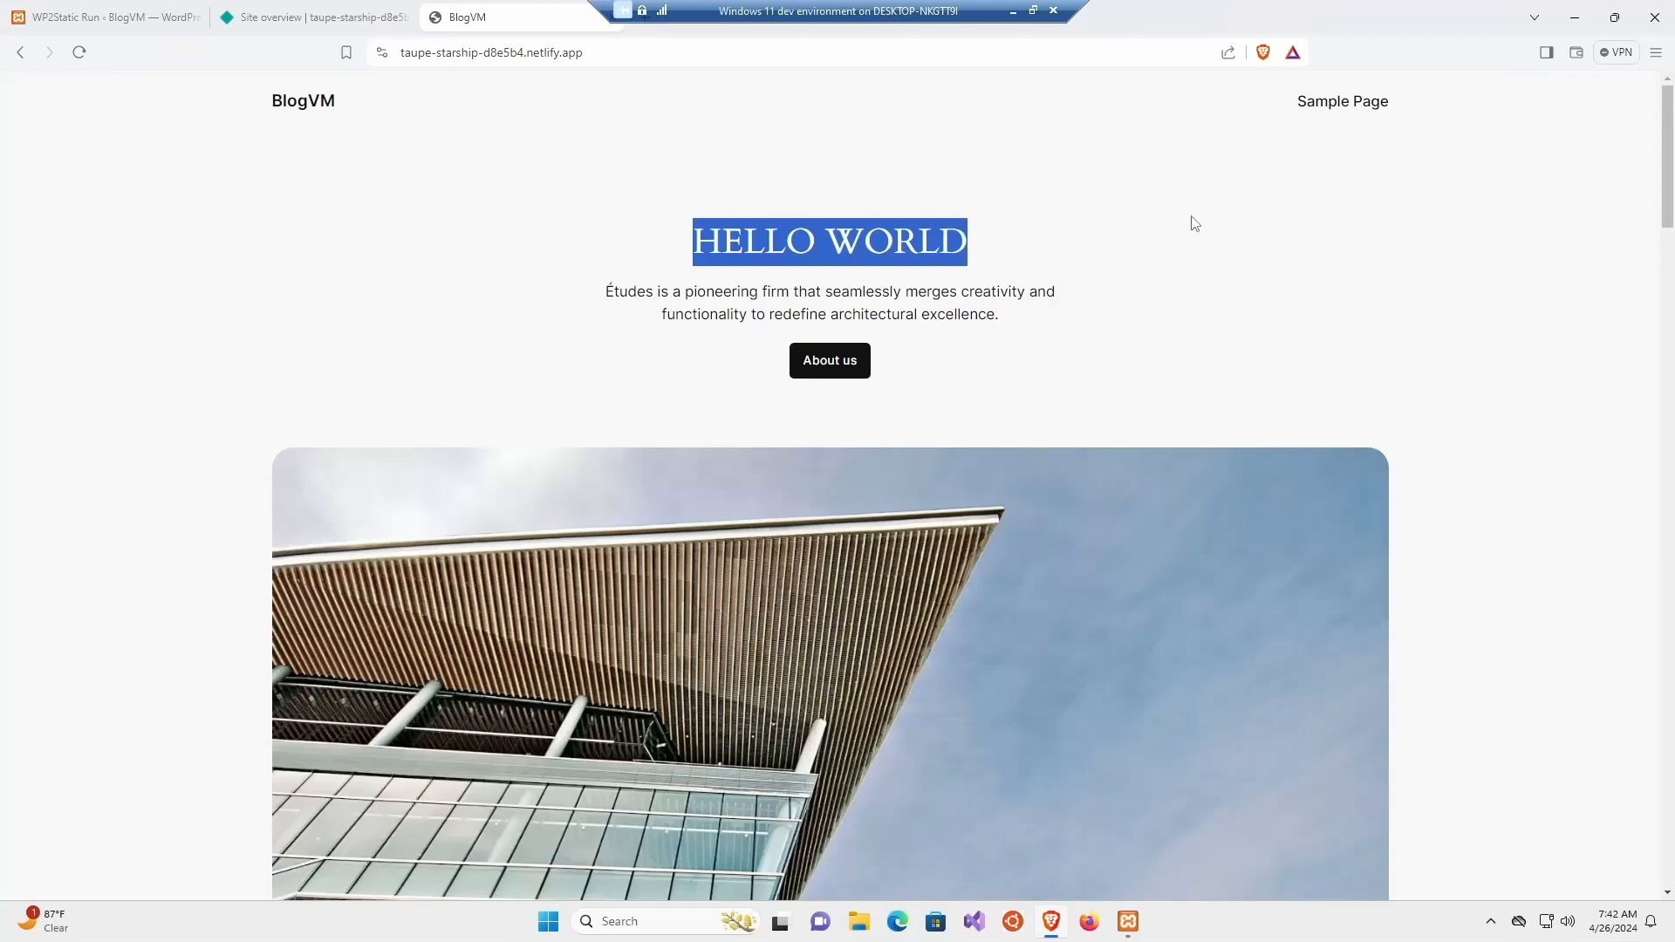
left_click(1172, 473)
left_click(488, 52)
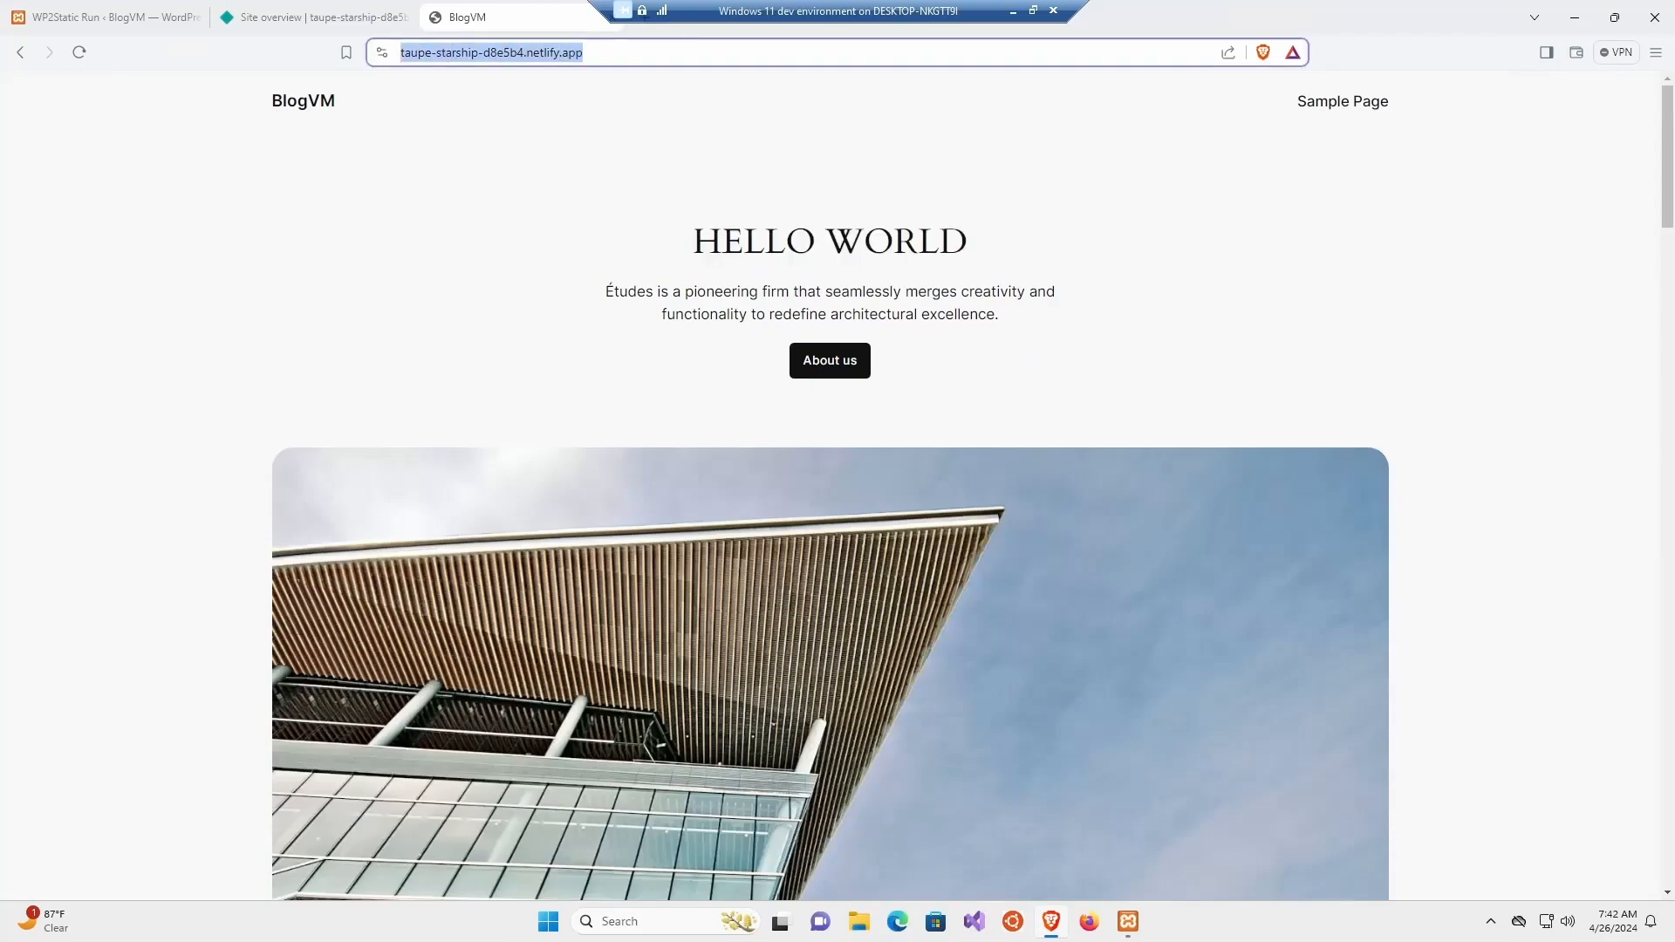